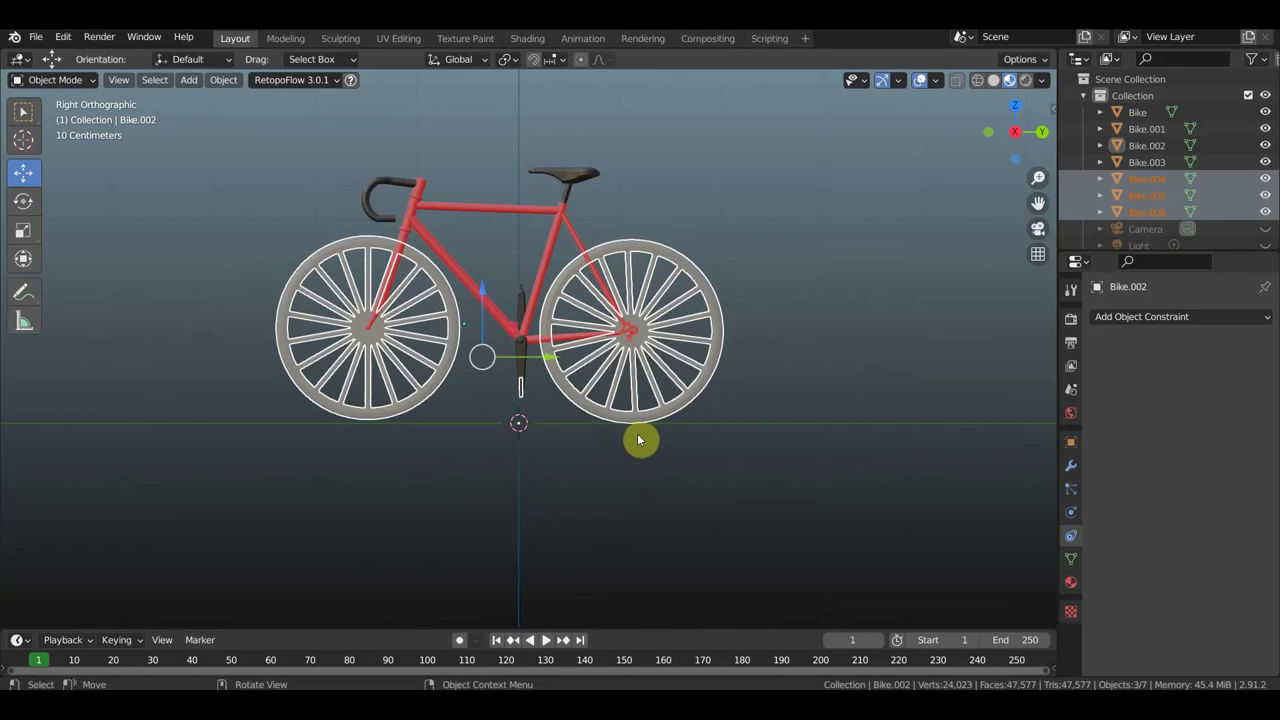
Rename wheel Bike.006 to колесо1 and wheel Bike.005 to колесо2 in the Outliner.
scroll(671, 375, "up", 2)
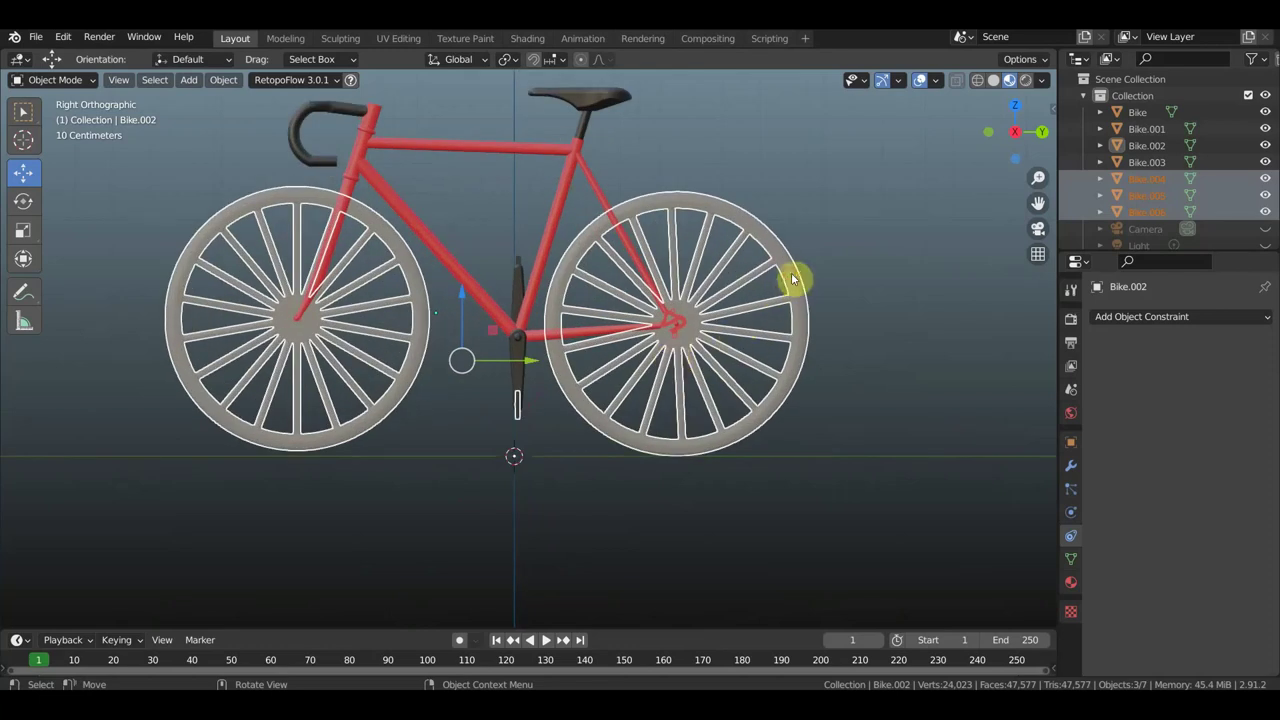
left_click(789, 278)
left_click(282, 202)
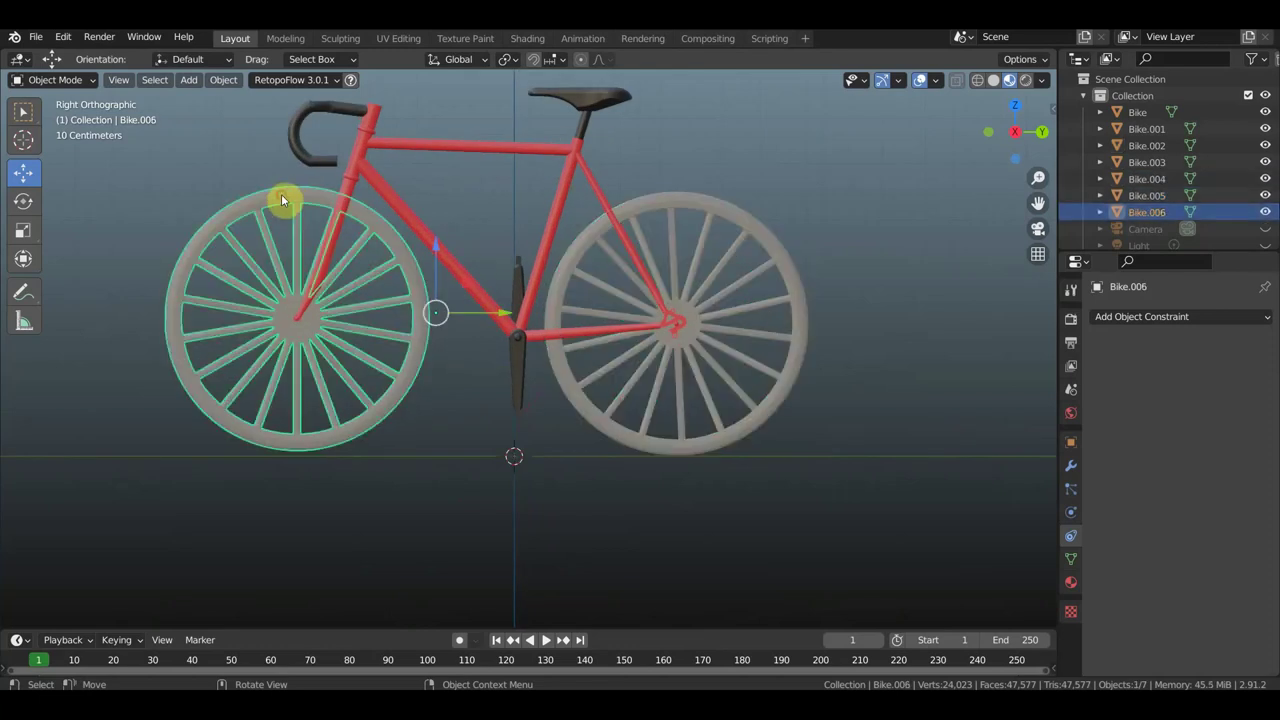
double_click(1157, 213)
type("колесо1")
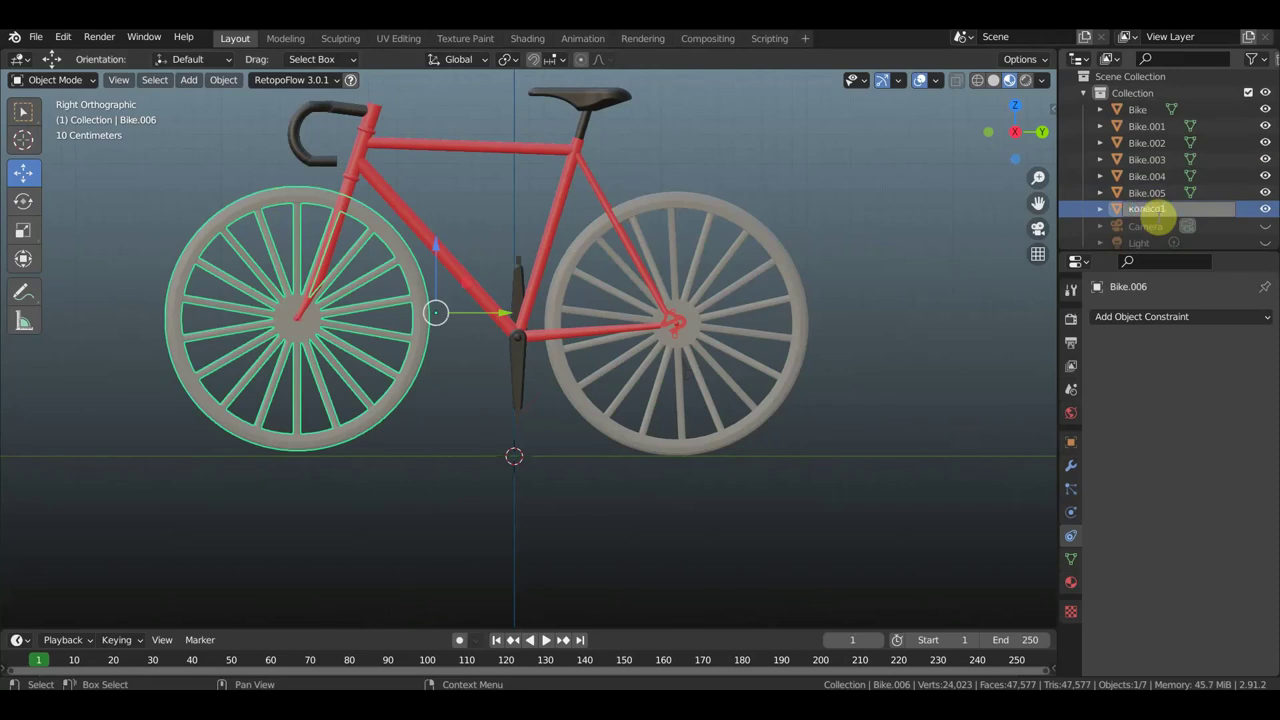
key("Return")
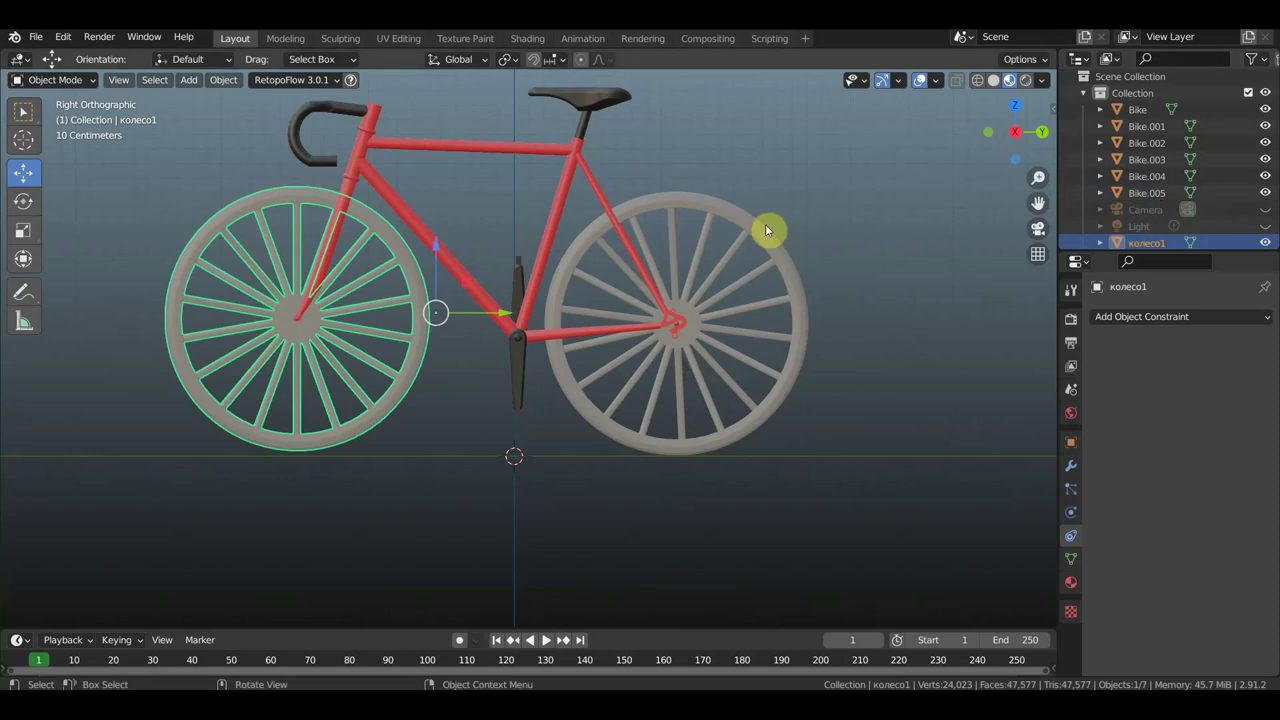
left_click(771, 256)
type("колесо2")
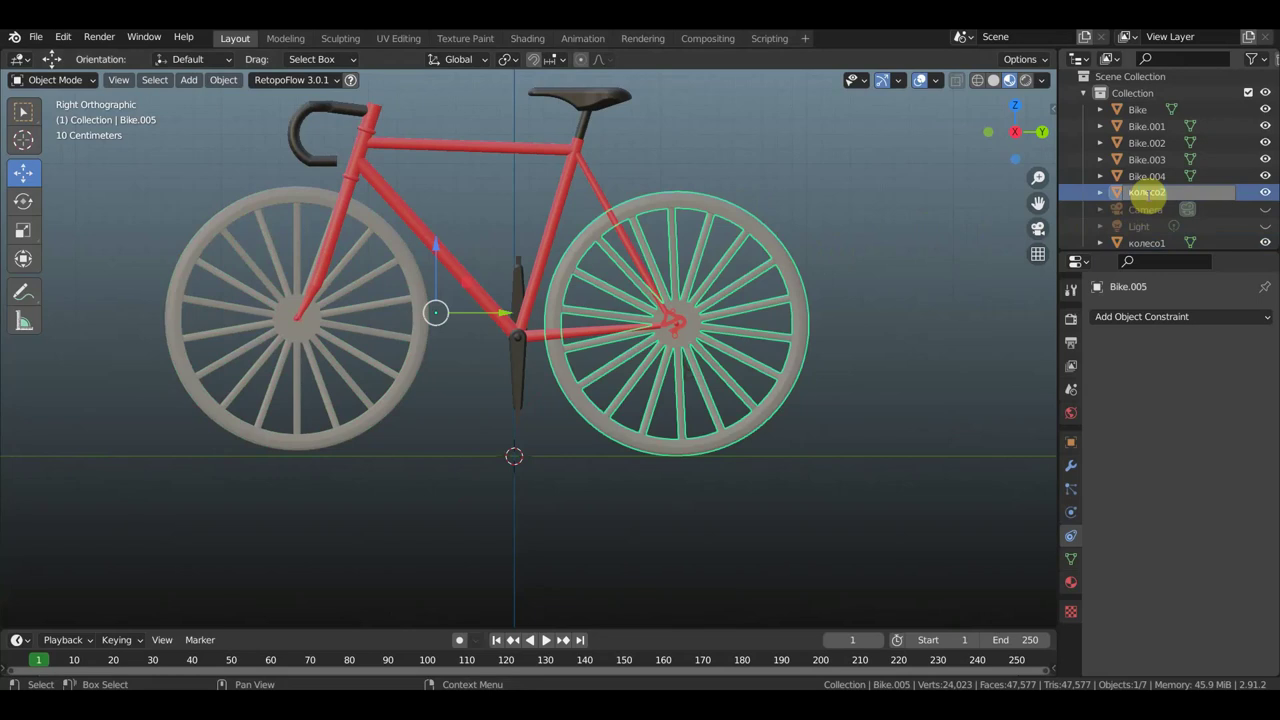
key("Return")
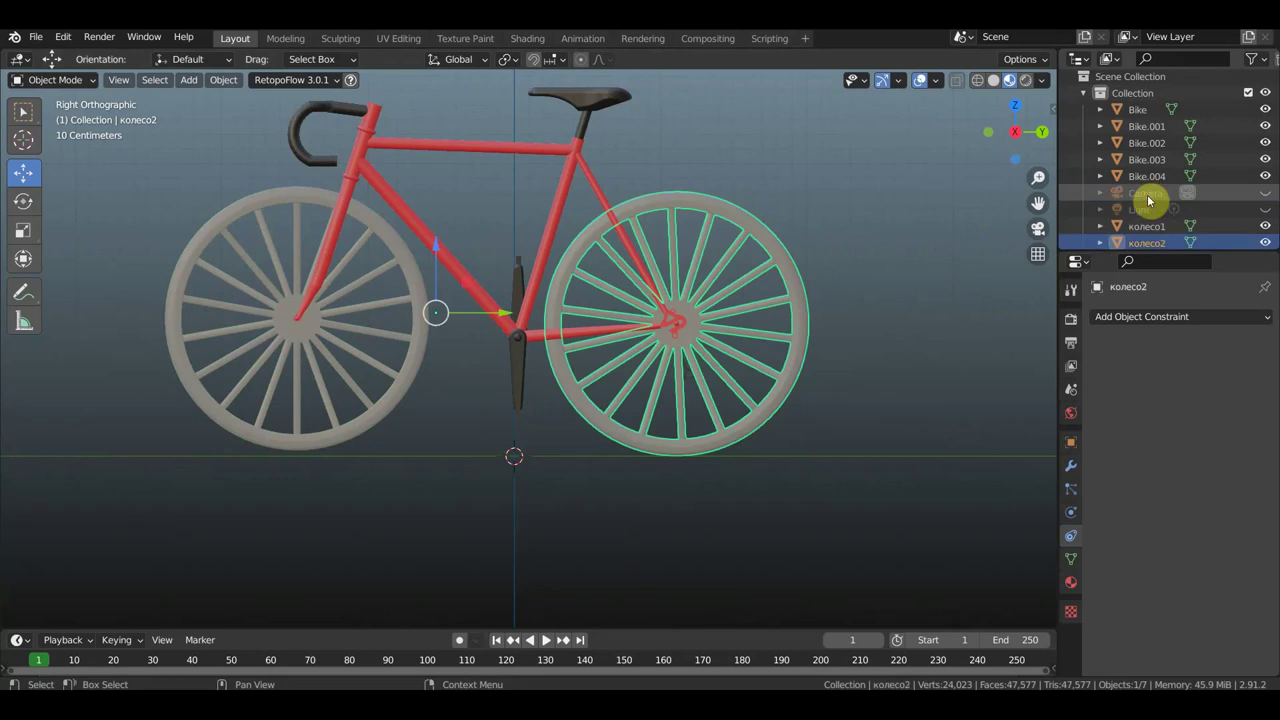
left_click(583, 168)
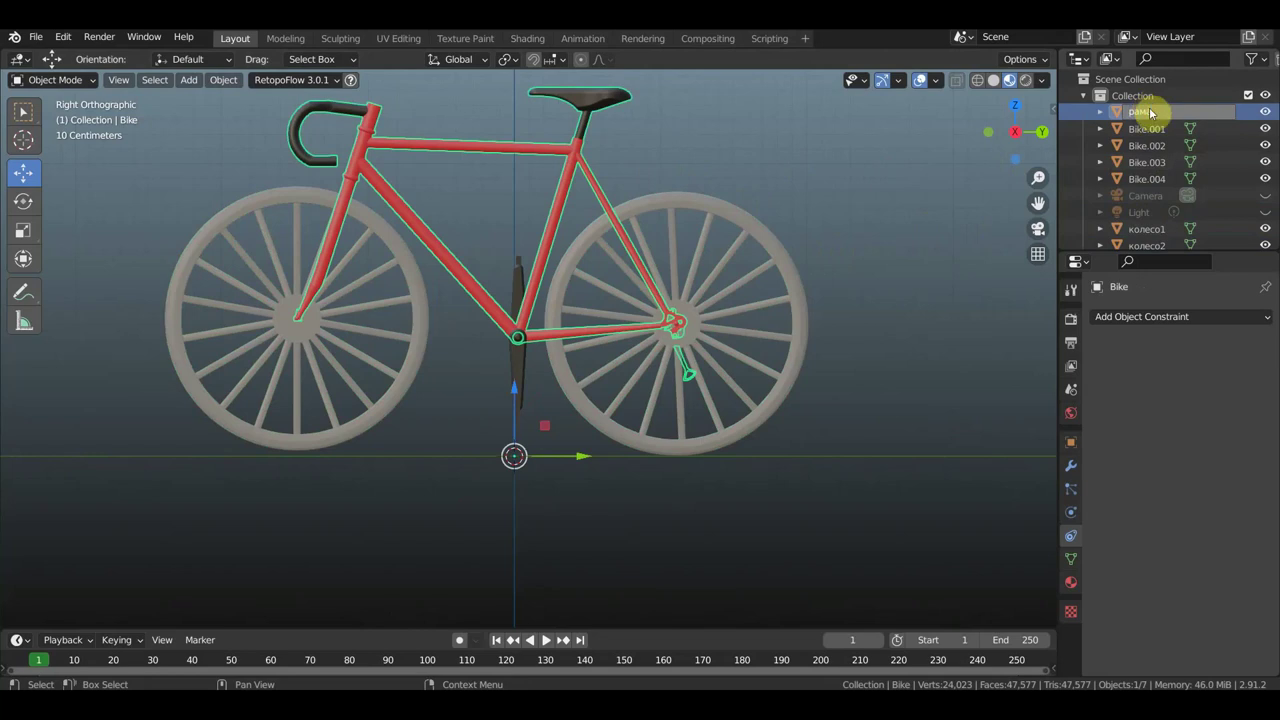
Finish naming the frame рама and rename crank Bike.003 to каретка.
key("Return")
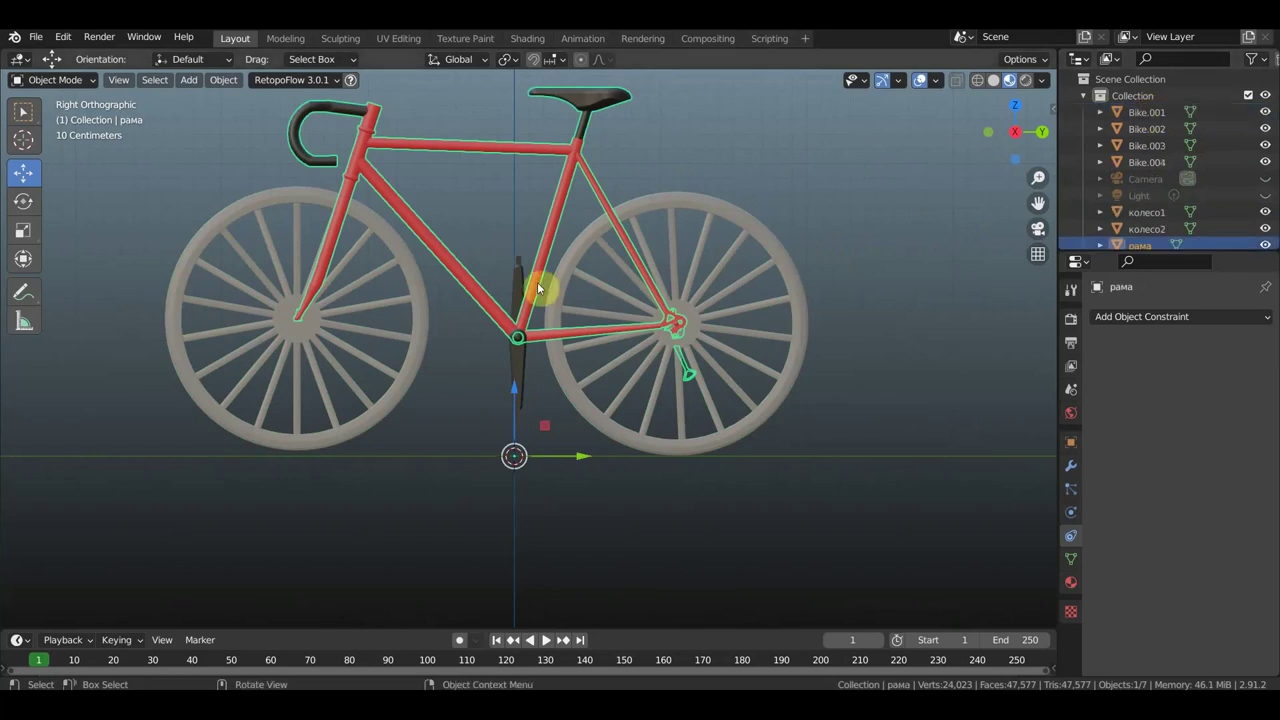
left_click(521, 286)
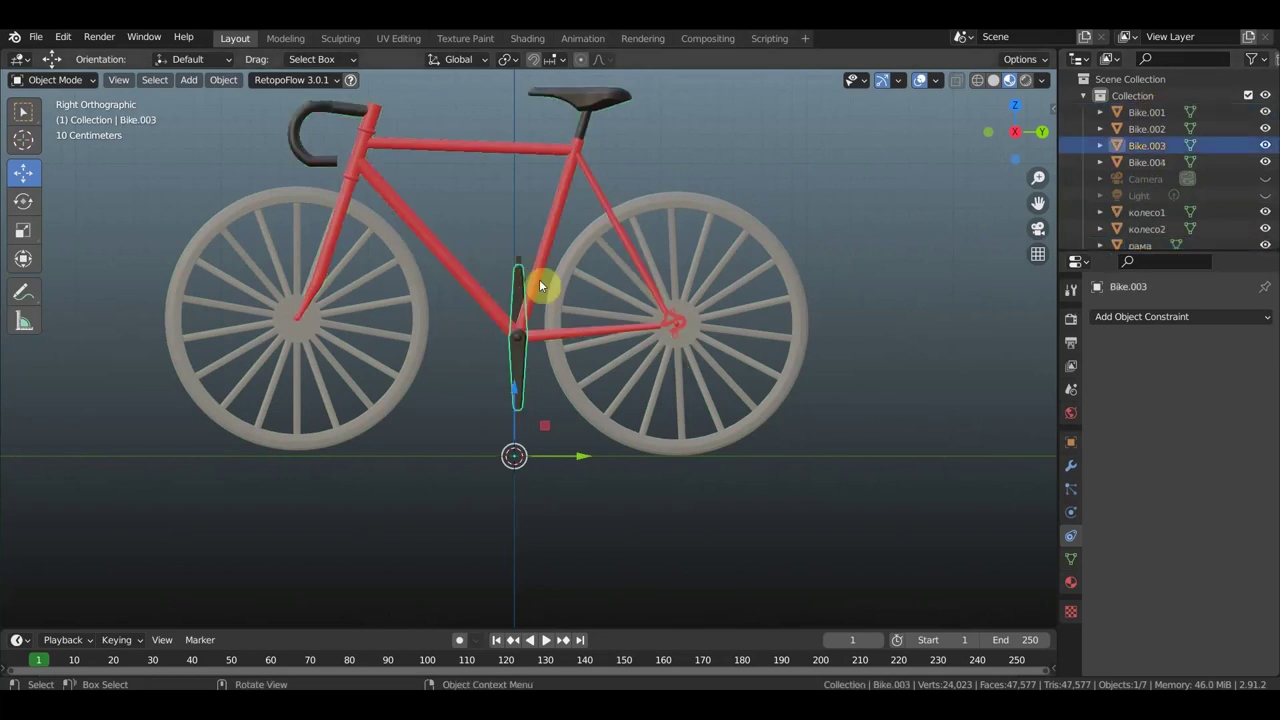
double_click(1148, 146)
type("каретка")
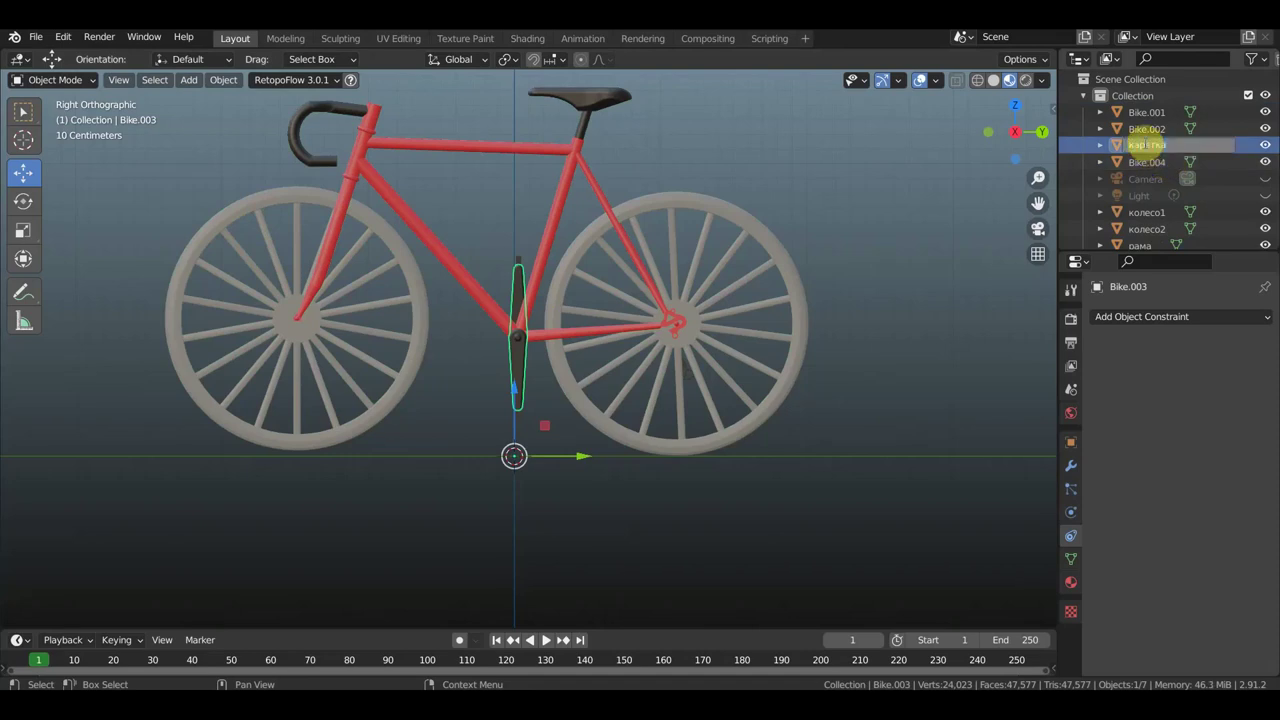
key("Return")
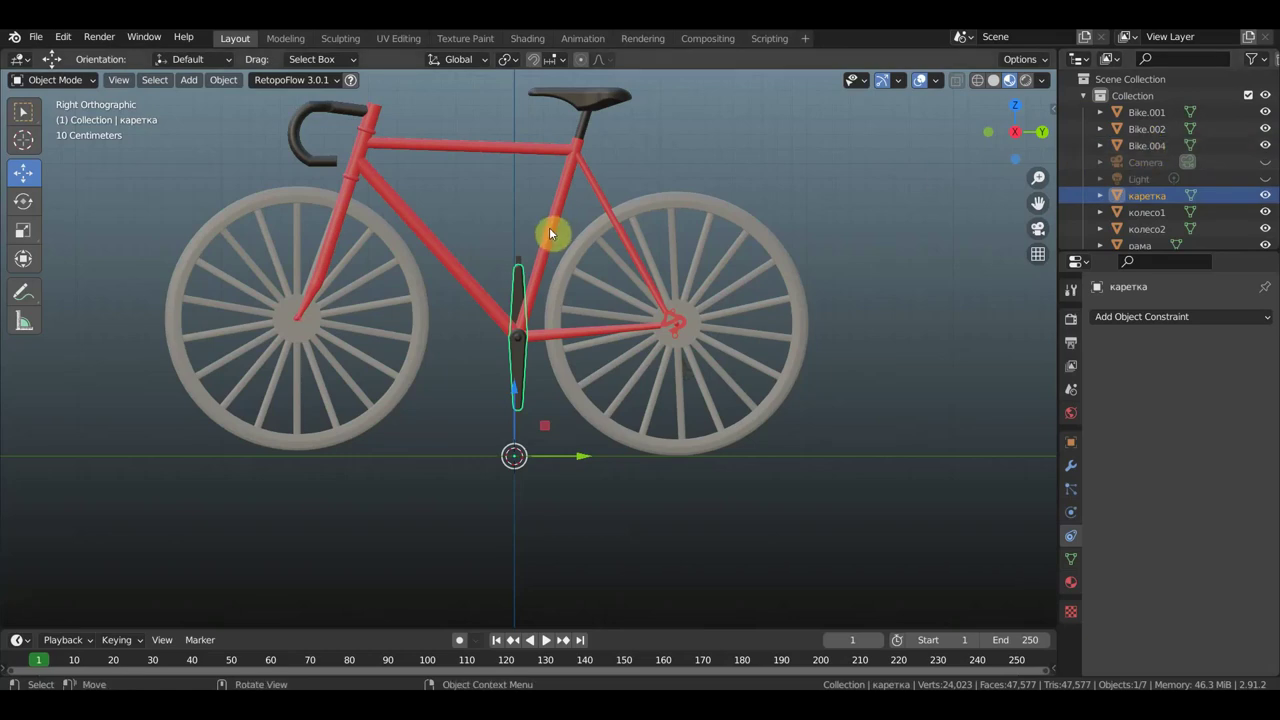
Rename pedal Bike.001 to педаль and pedal Bike.004 to педаль2.
middle_click_drag(554, 234, 467, 262)
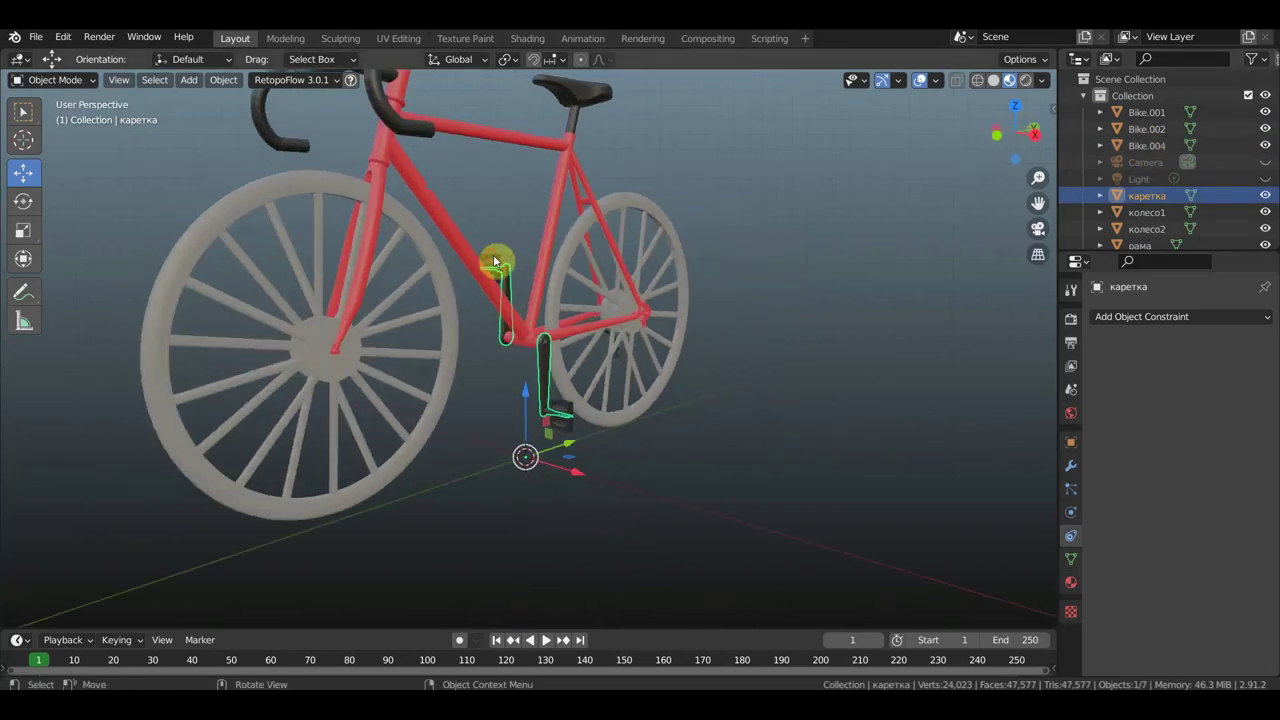
left_click(491, 261)
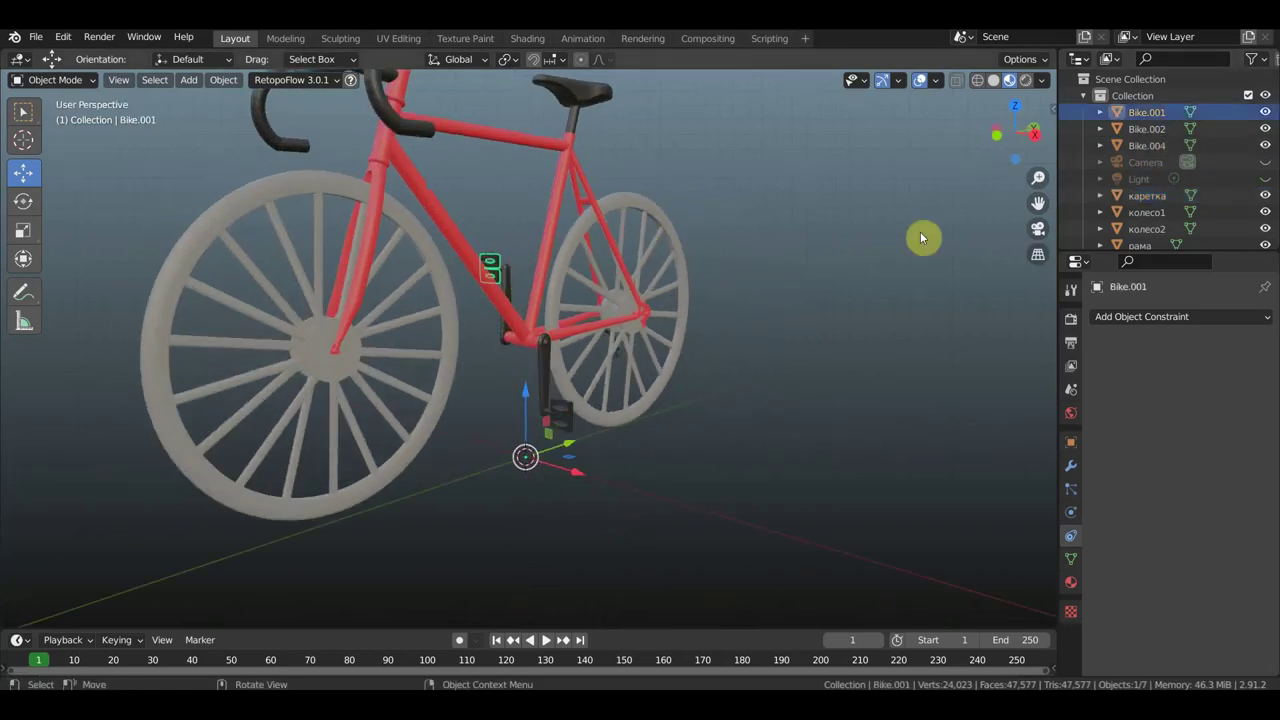
left_click(1137, 111)
double_click(1142, 114)
type("педаль")
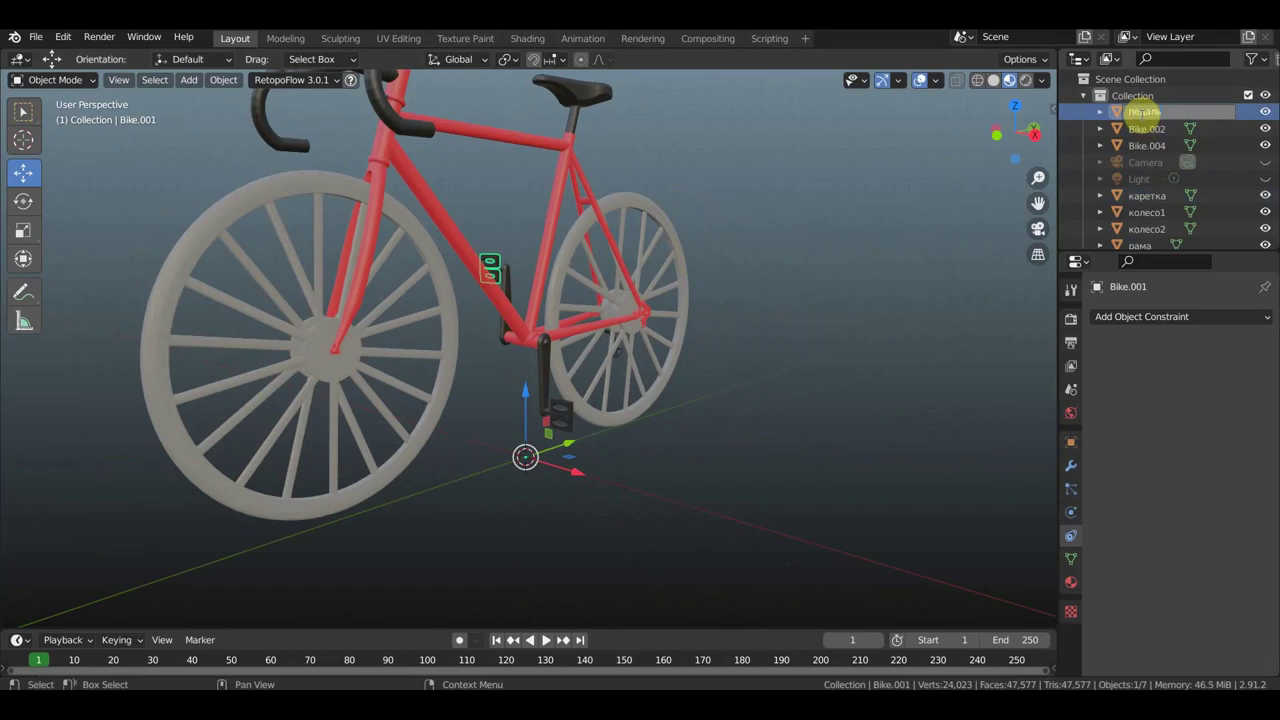
key("Return")
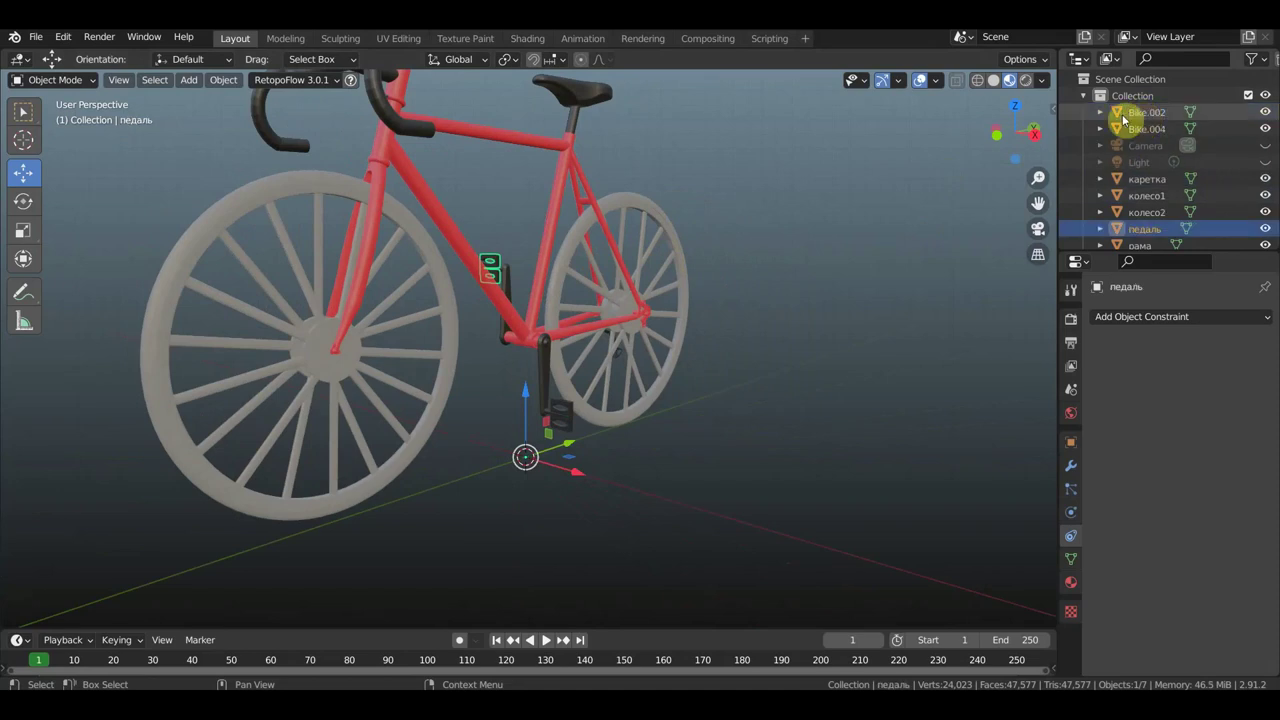
left_click(566, 425)
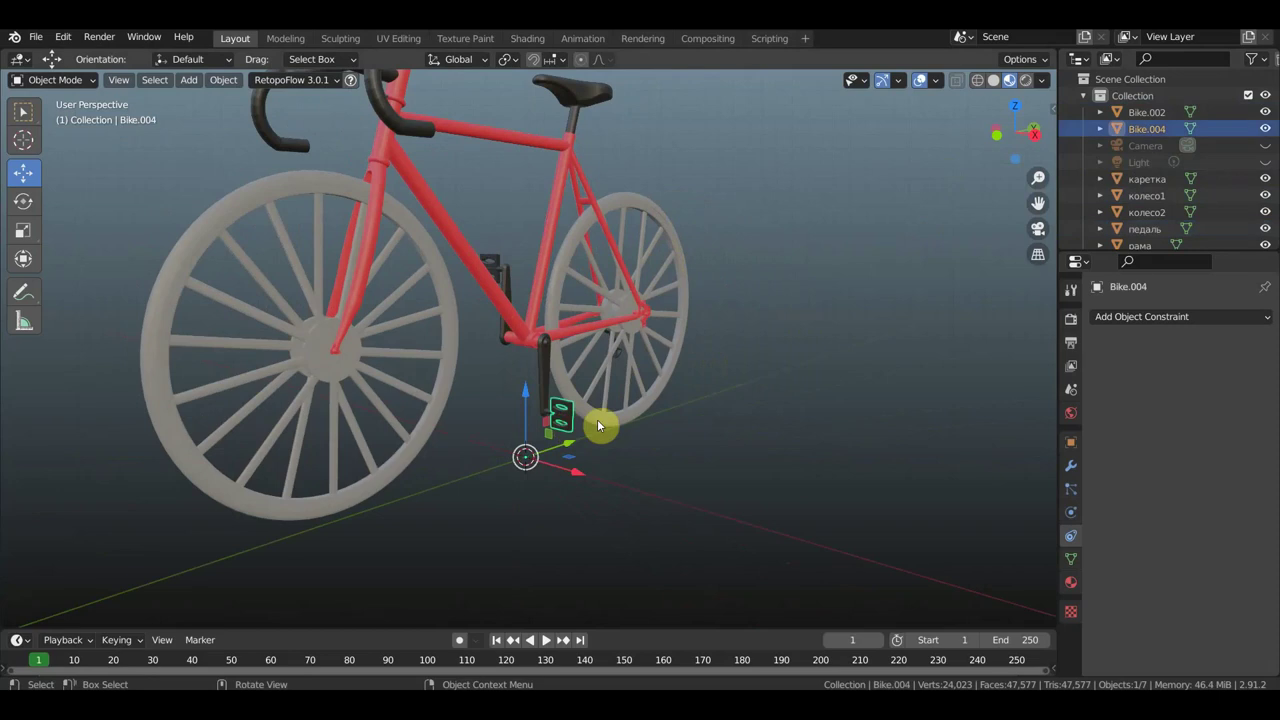
double_click(1147, 130)
type("педаль2")
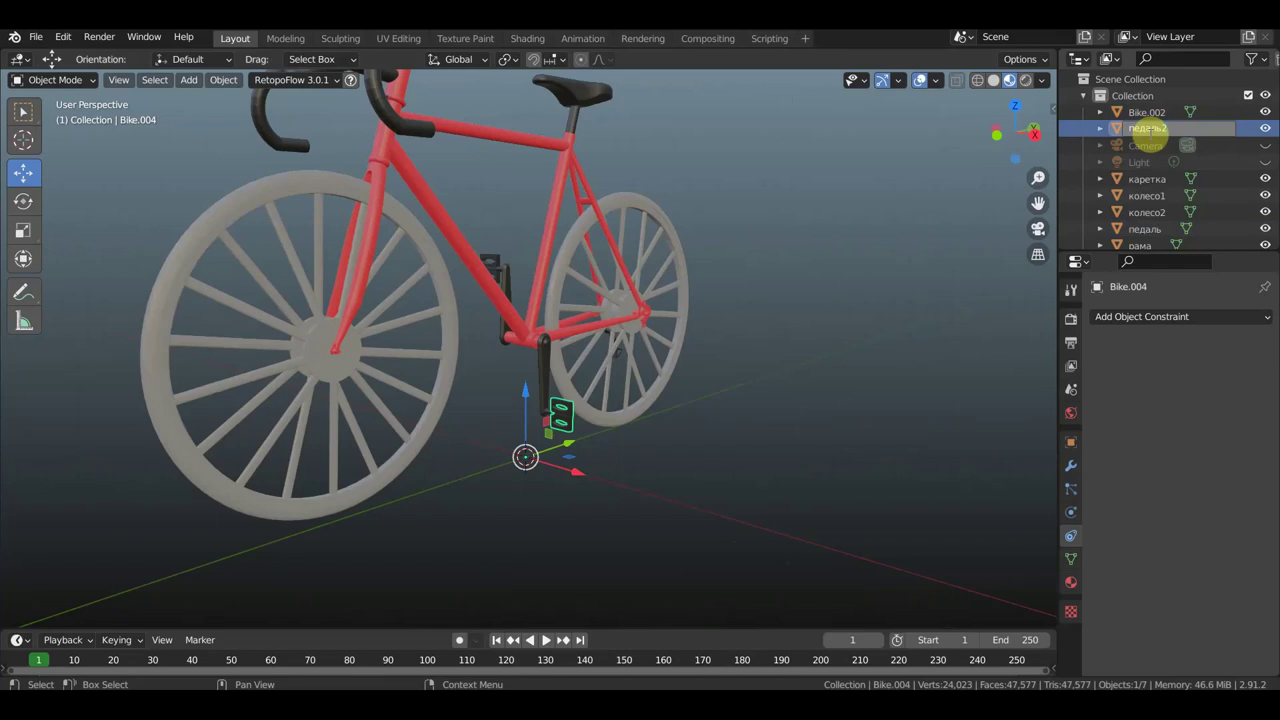
key("Return")
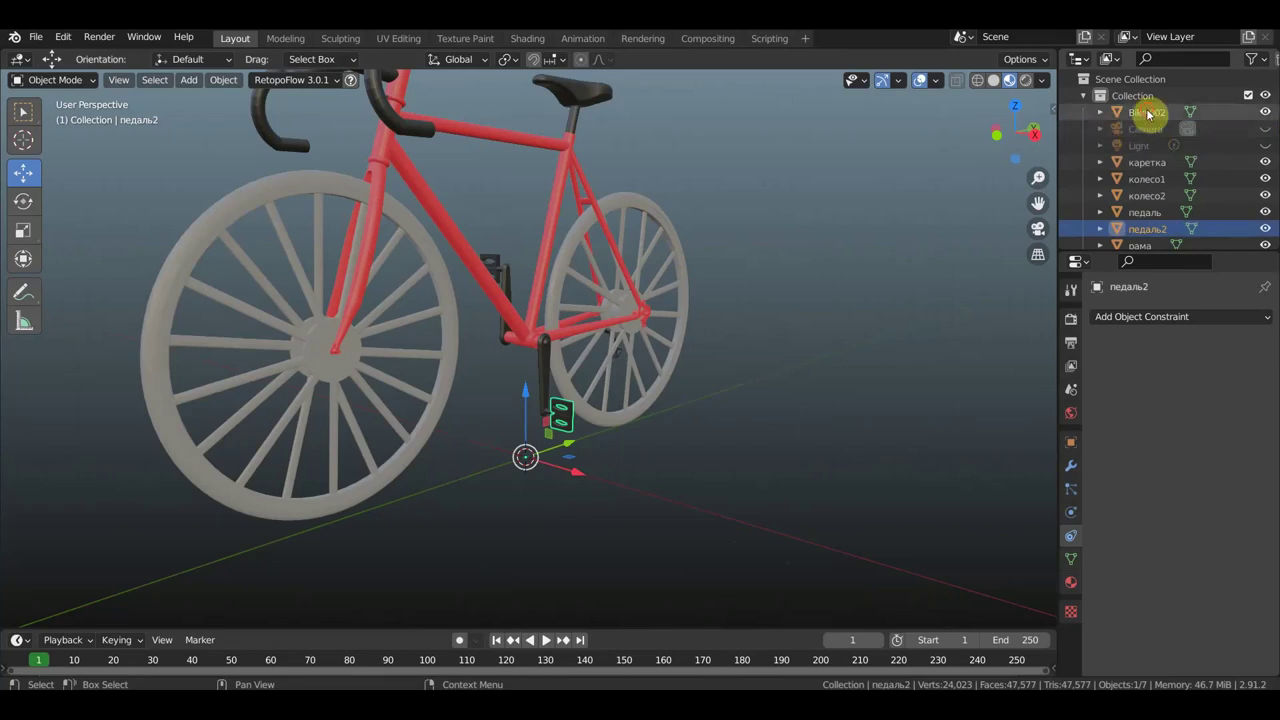
Delete the leftover Bike.002 object and save the file as велосипед.blend.
left_click(1148, 114)
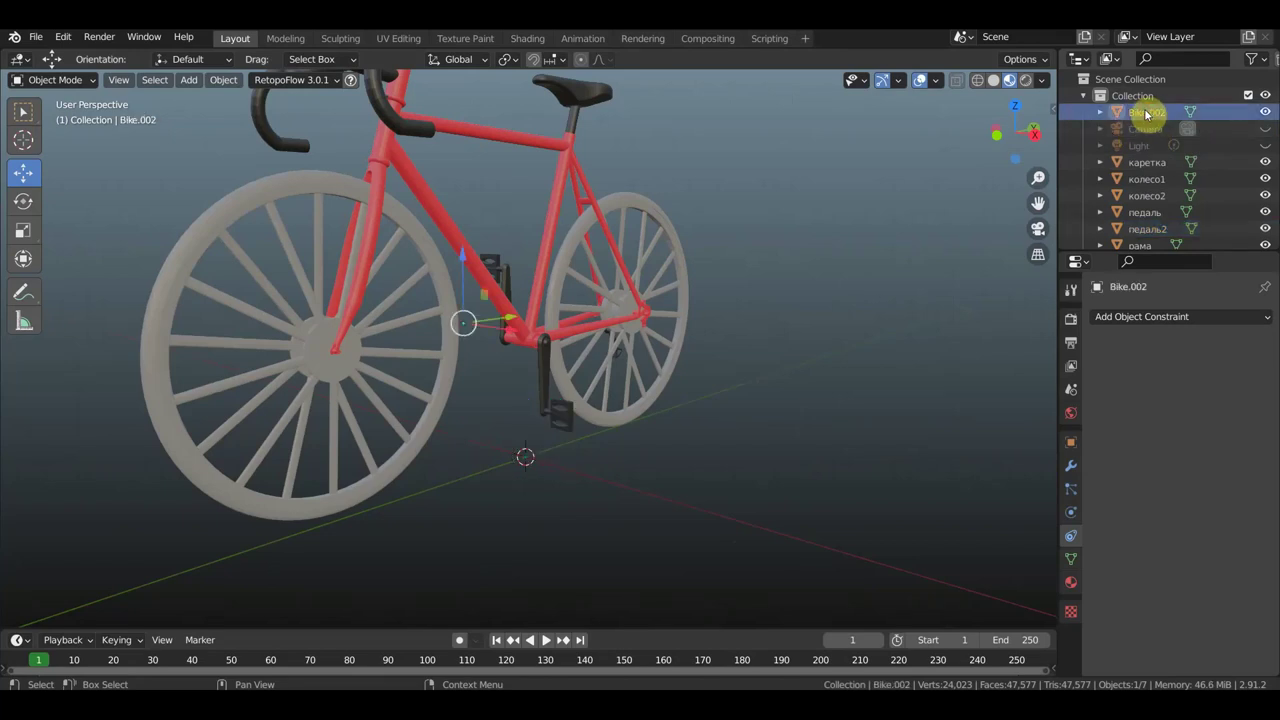
key("Delete")
middle_click_drag(720, 286, 610, 298)
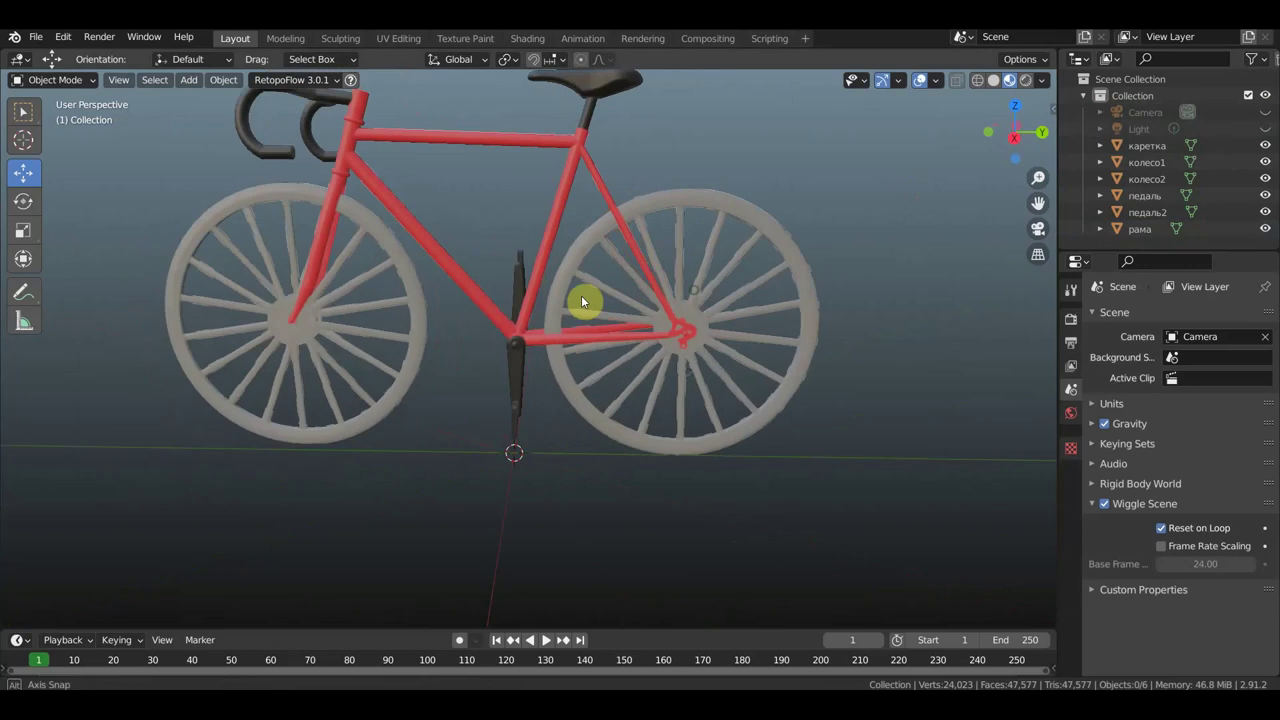
left_click(36, 38)
left_click(76, 148)
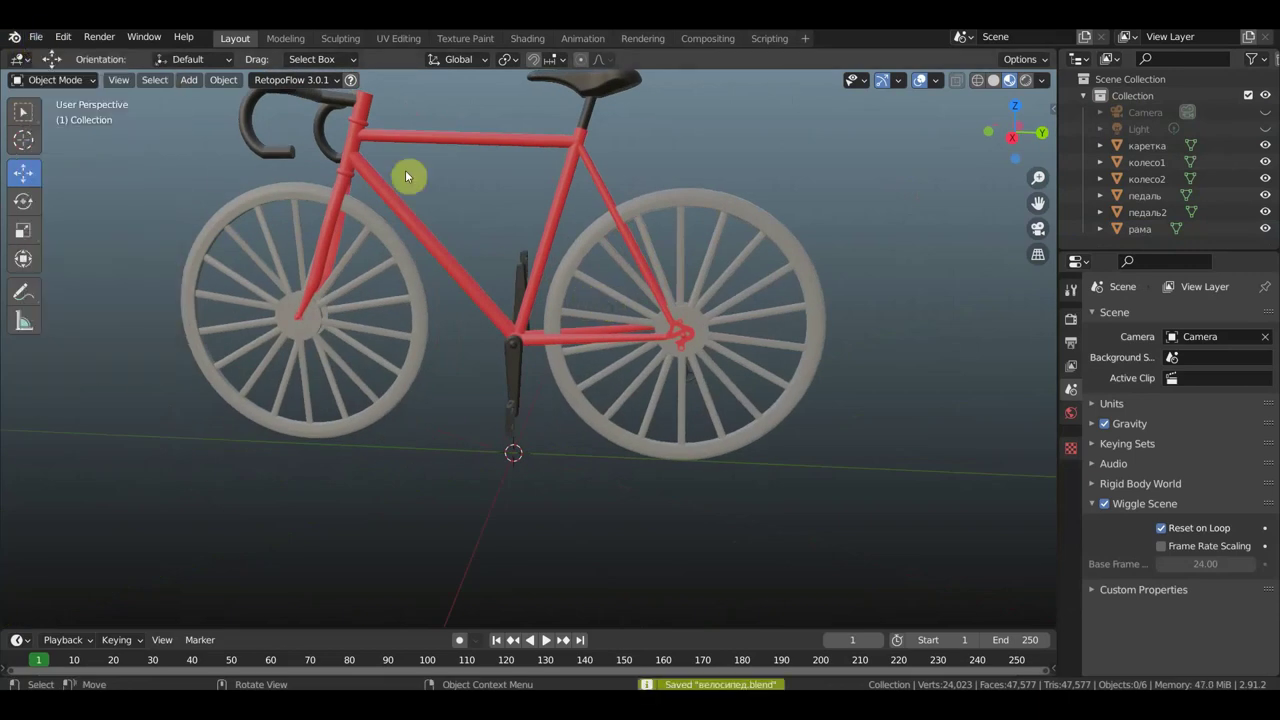
Select the frame and колесо2, then switch to a straight side view with Numpad 3.
left_click(577, 190)
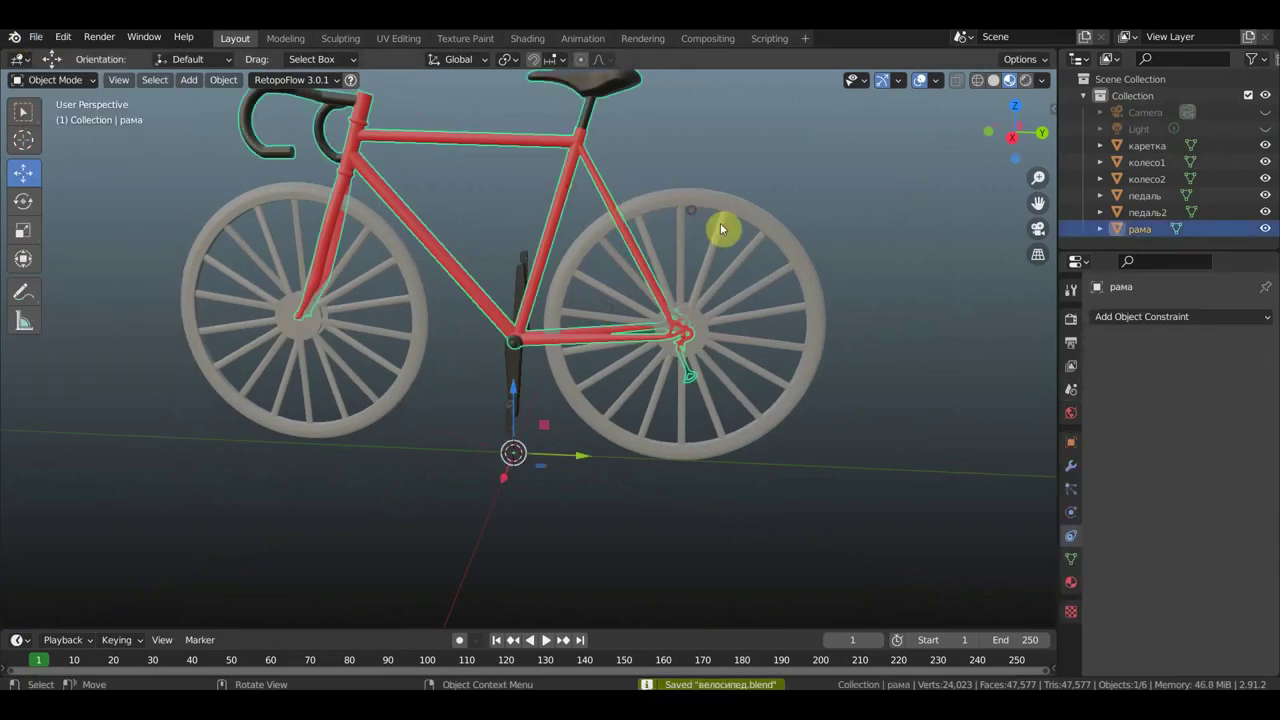
left_click(720, 228)
key("KP_1")
key("KP_3")
scroll(721, 228, "down", 1)
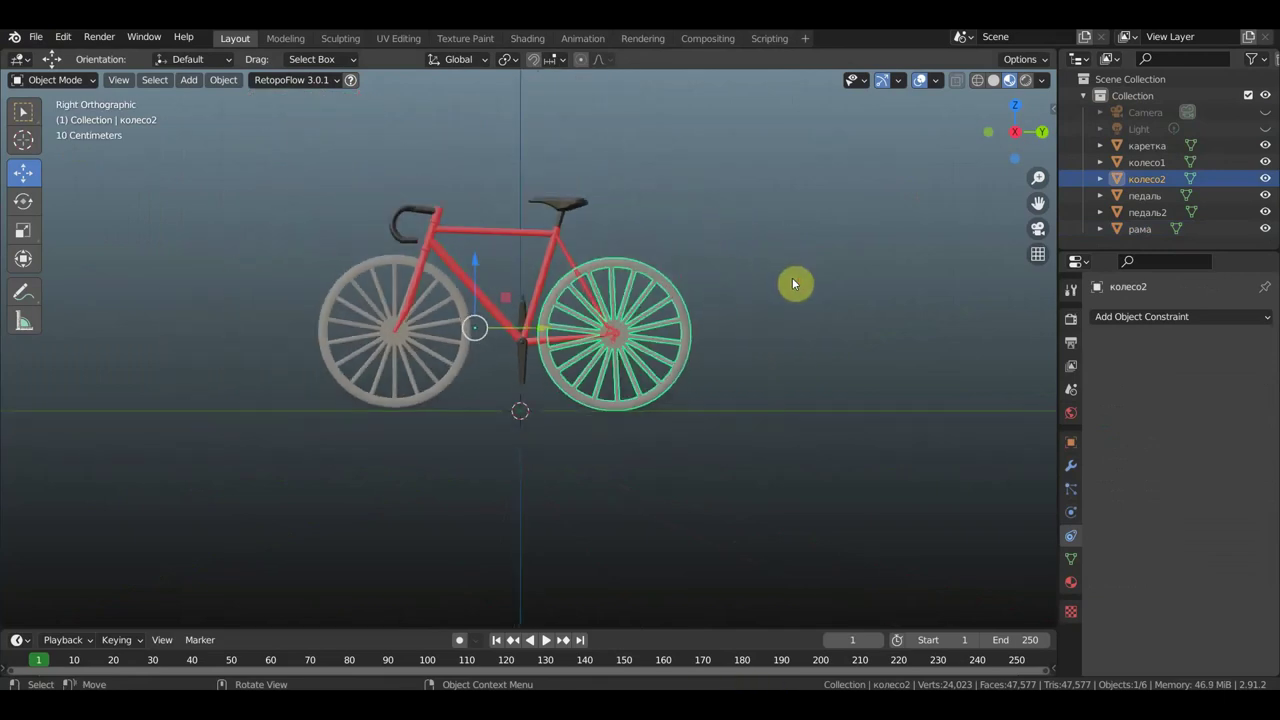
Add a Transformation constraint to колесо2 with the frame рама as its target.
left_click(1160, 317)
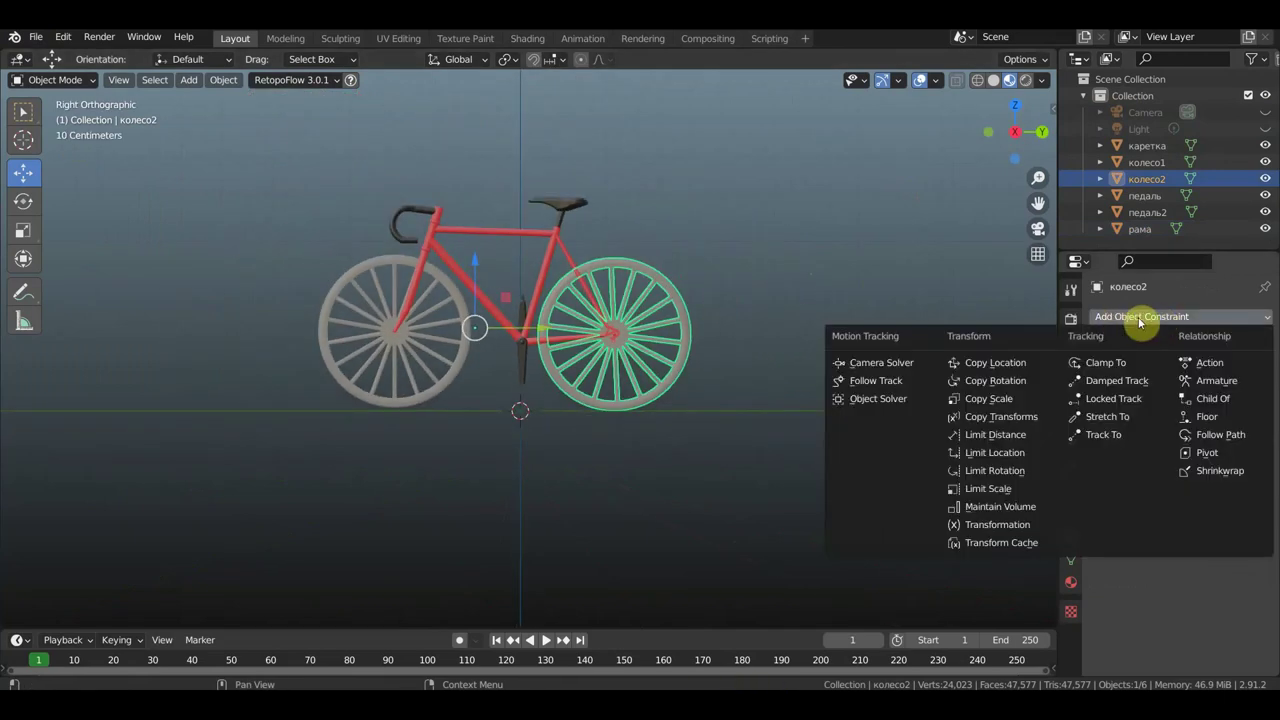
left_click(1012, 528)
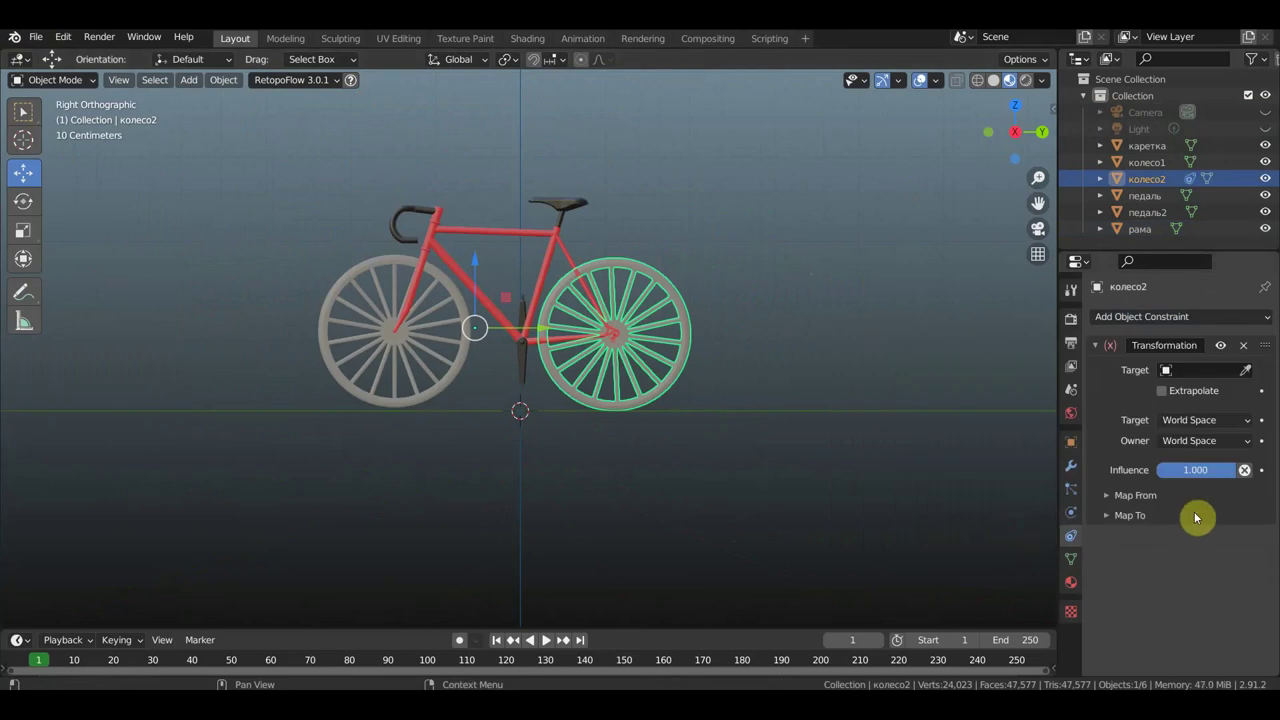
left_click(1198, 368)
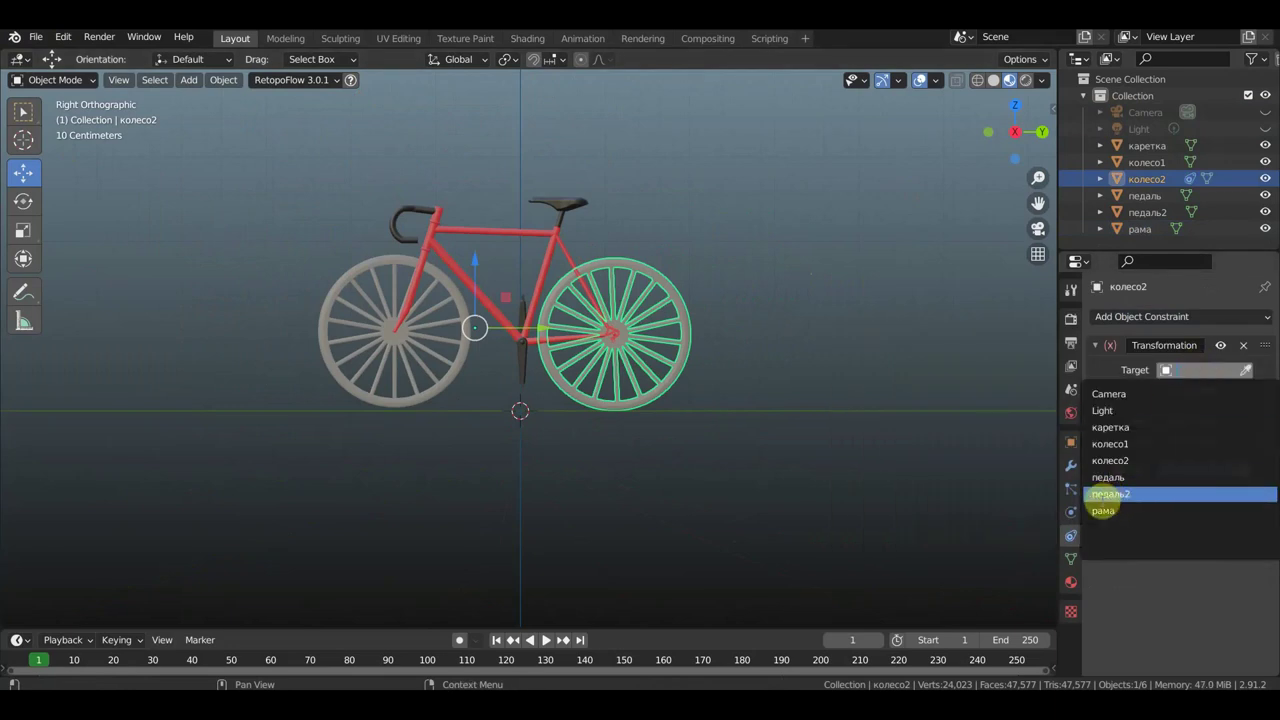
left_click(1105, 511)
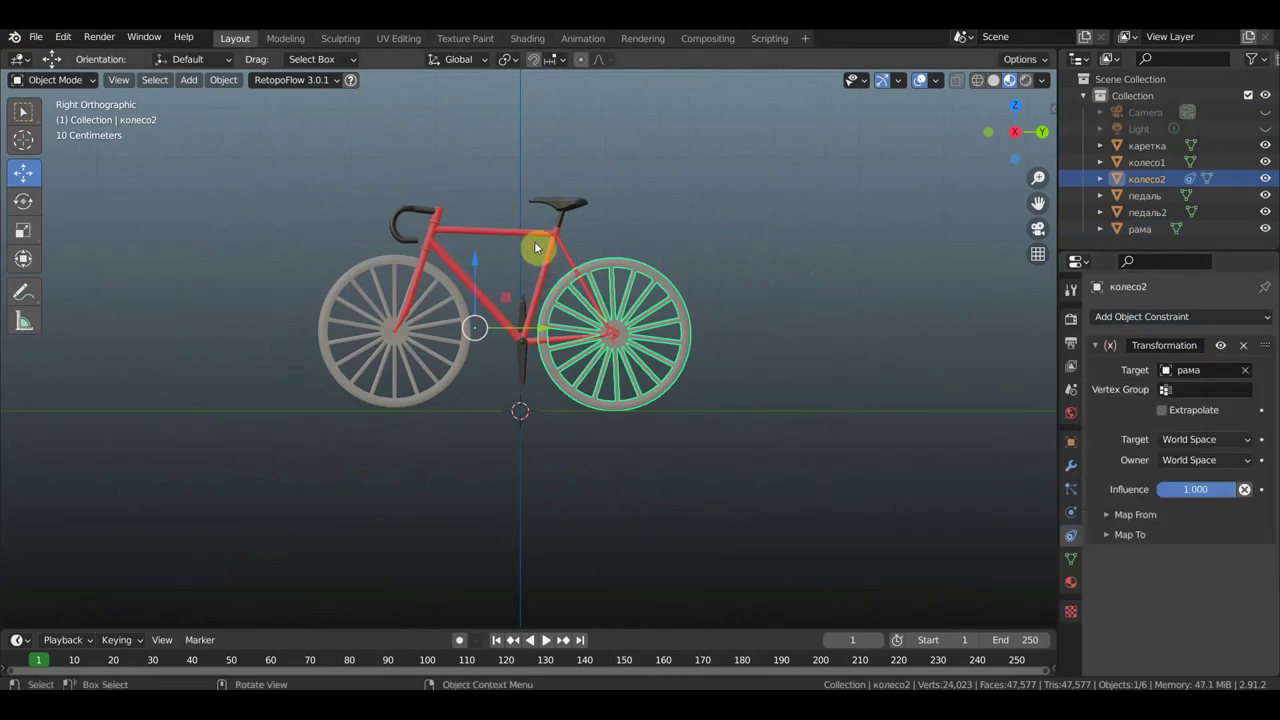
Test-rotate the wheel and undo it, then test-move the frame along Y and reselect колесо2.
key("n")
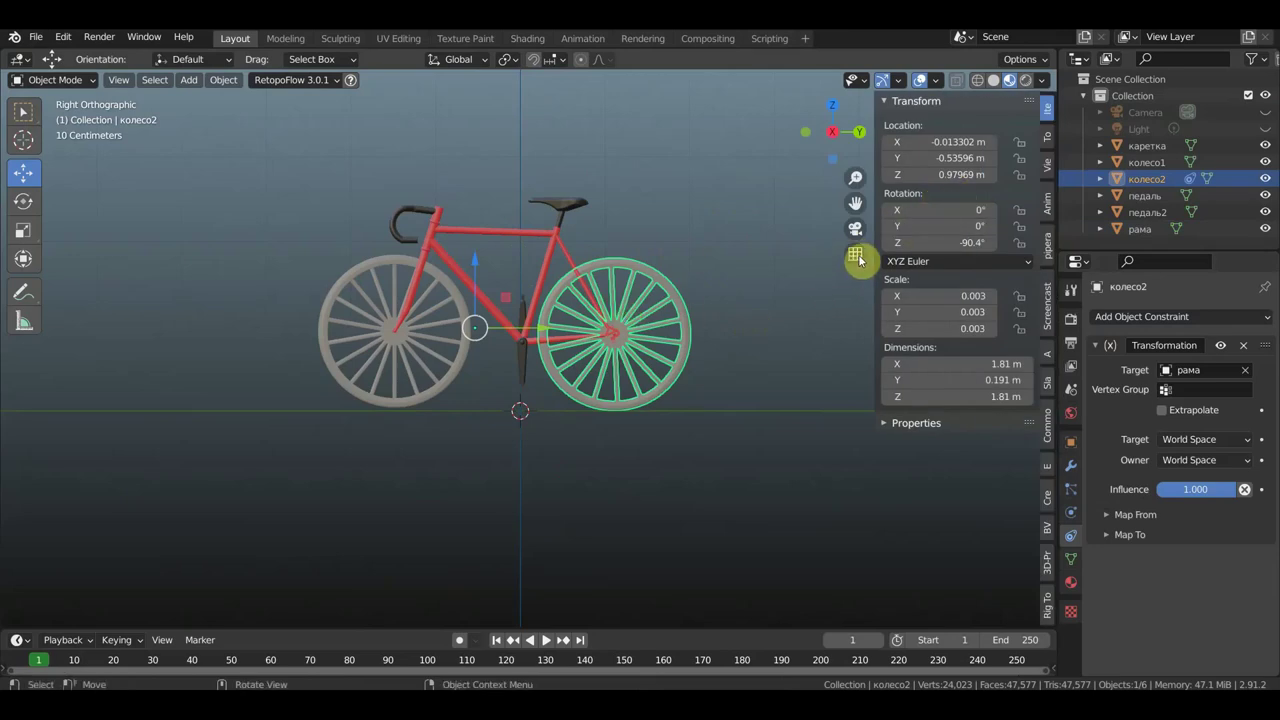
left_click_drag(913, 224, 931, 215)
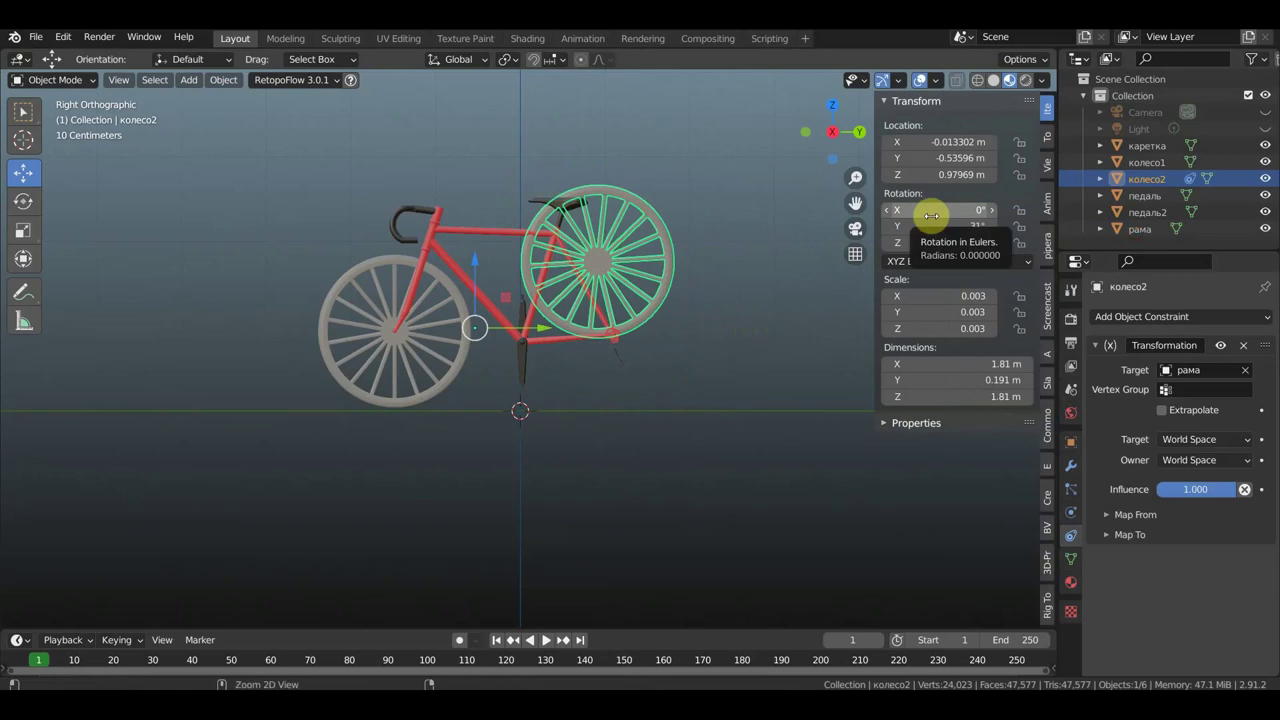
key("ctrl+z")
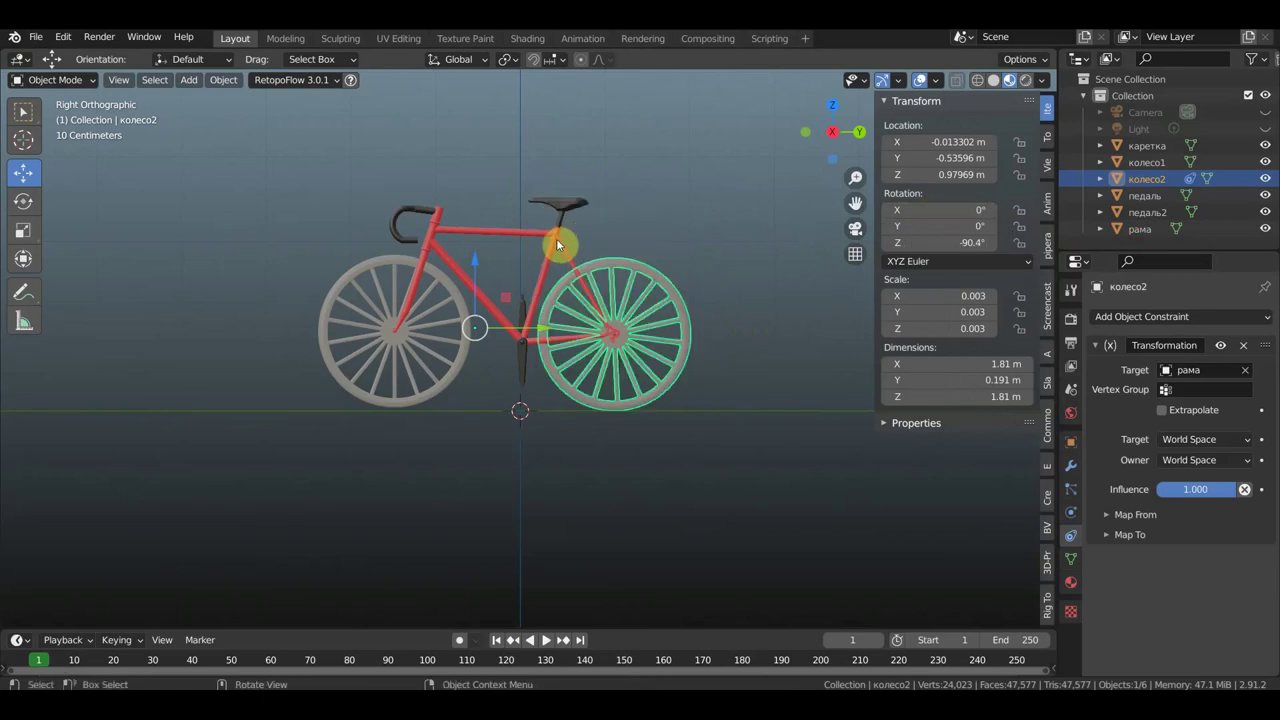
left_click(556, 242)
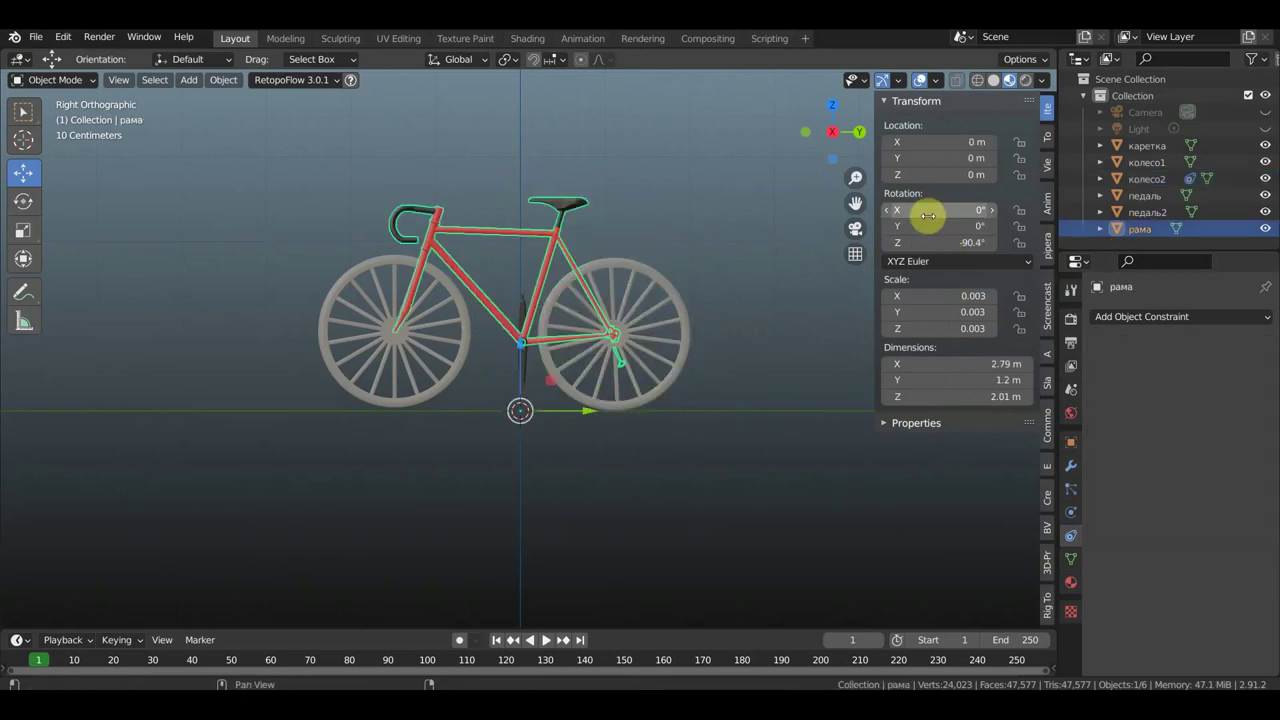
left_click_drag(917, 140, 913, 138)
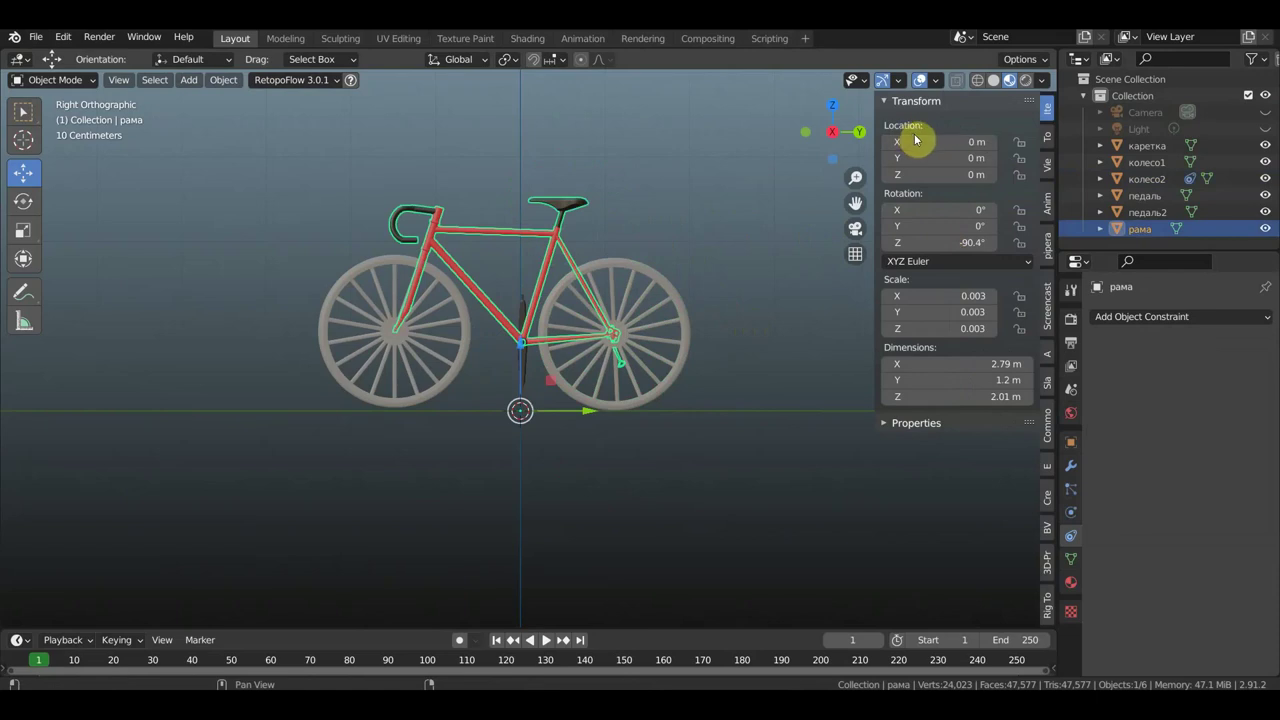
left_click_drag(913, 158, 913, 158)
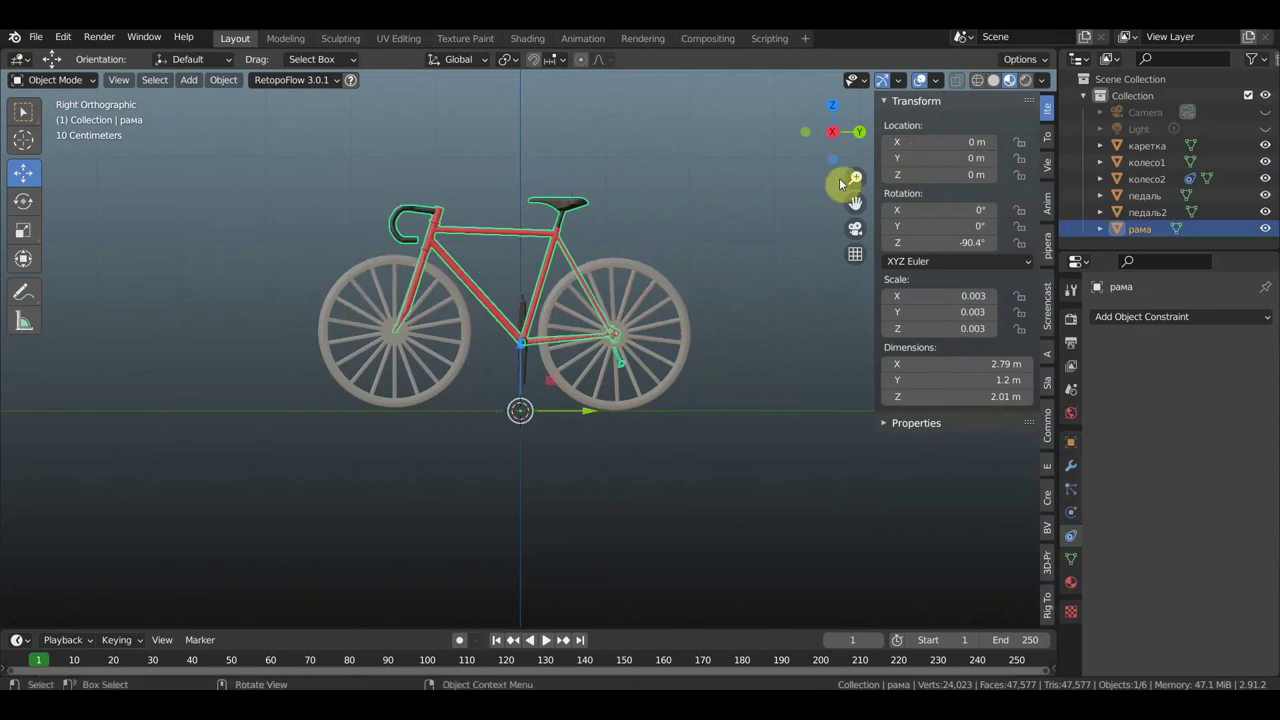
left_click(679, 326)
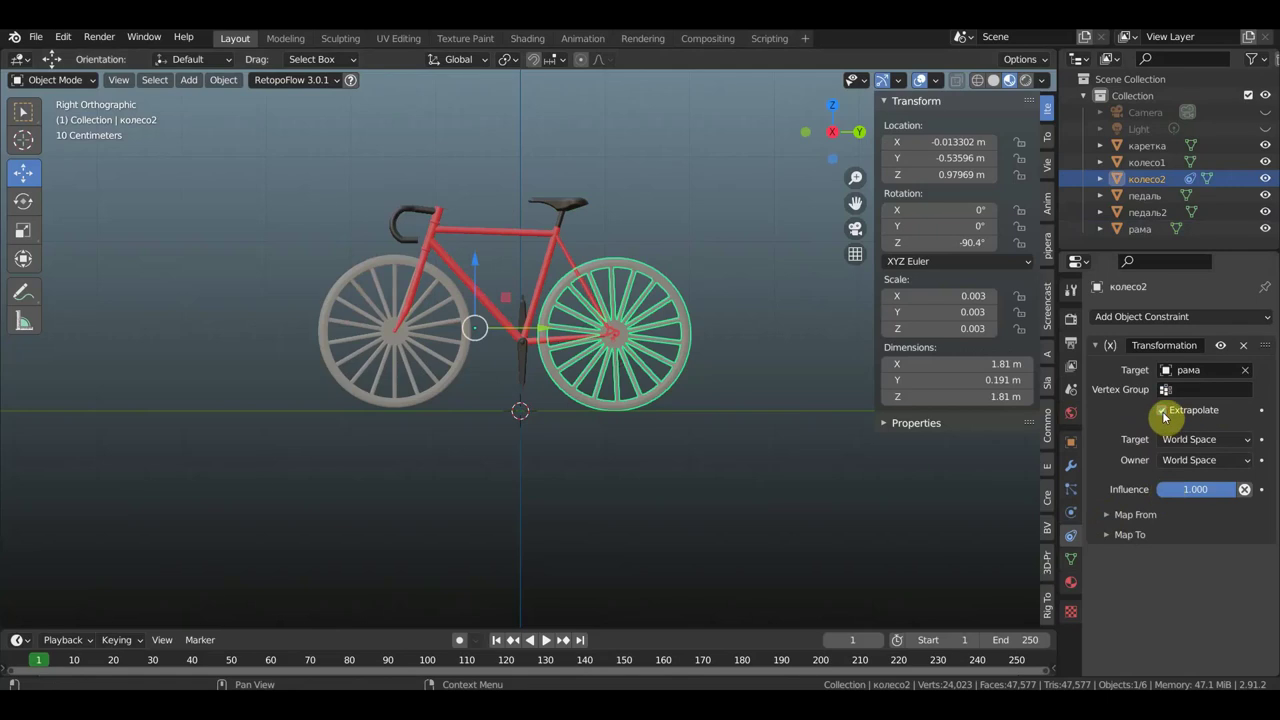
Set the constraint owner to Local Space and Map From location Y max to 22 m.
left_click(1203, 460)
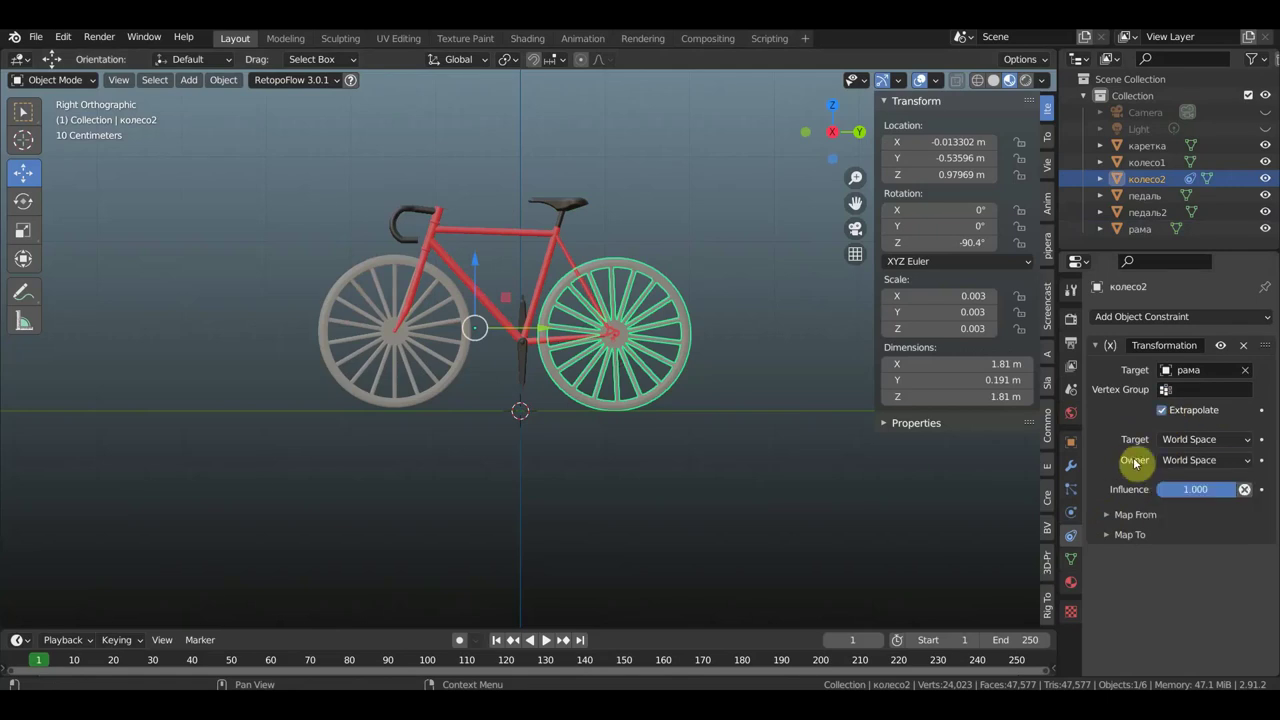
left_click(1185, 460)
left_click(1197, 500)
left_click(1107, 514)
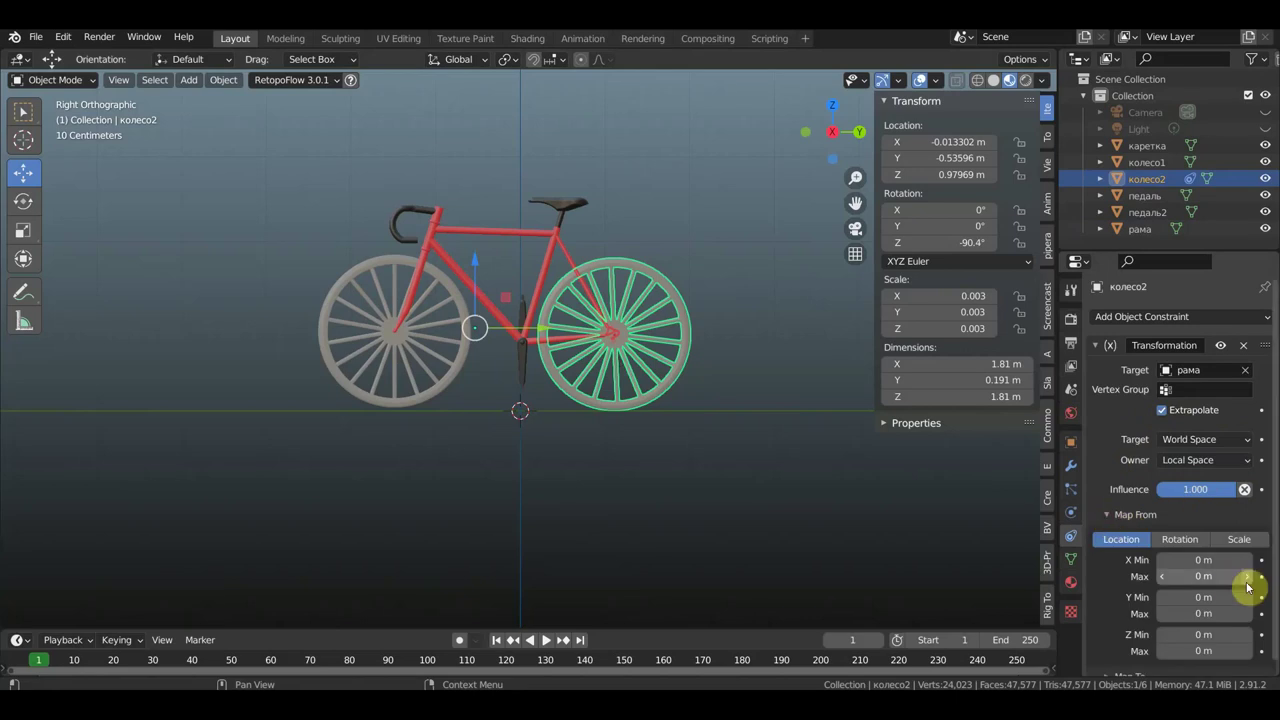
scroll(1220, 598, "down", 1)
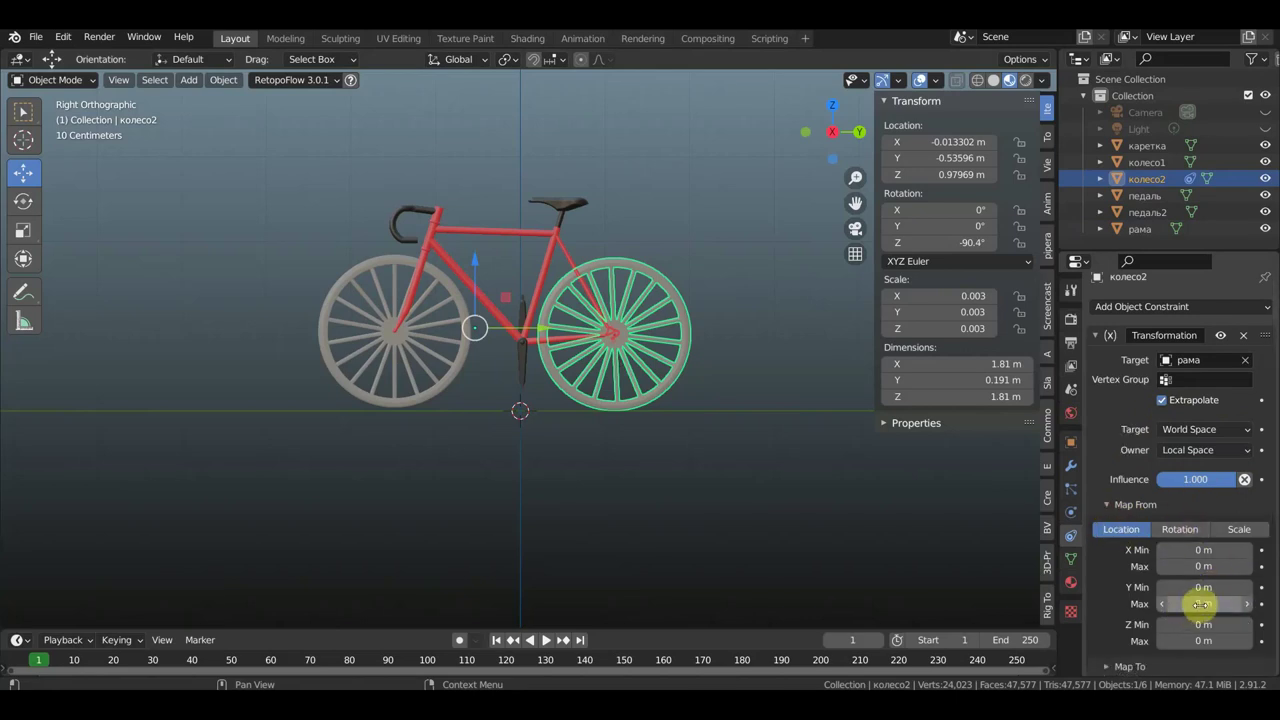
double_click(1201, 603)
type("2")
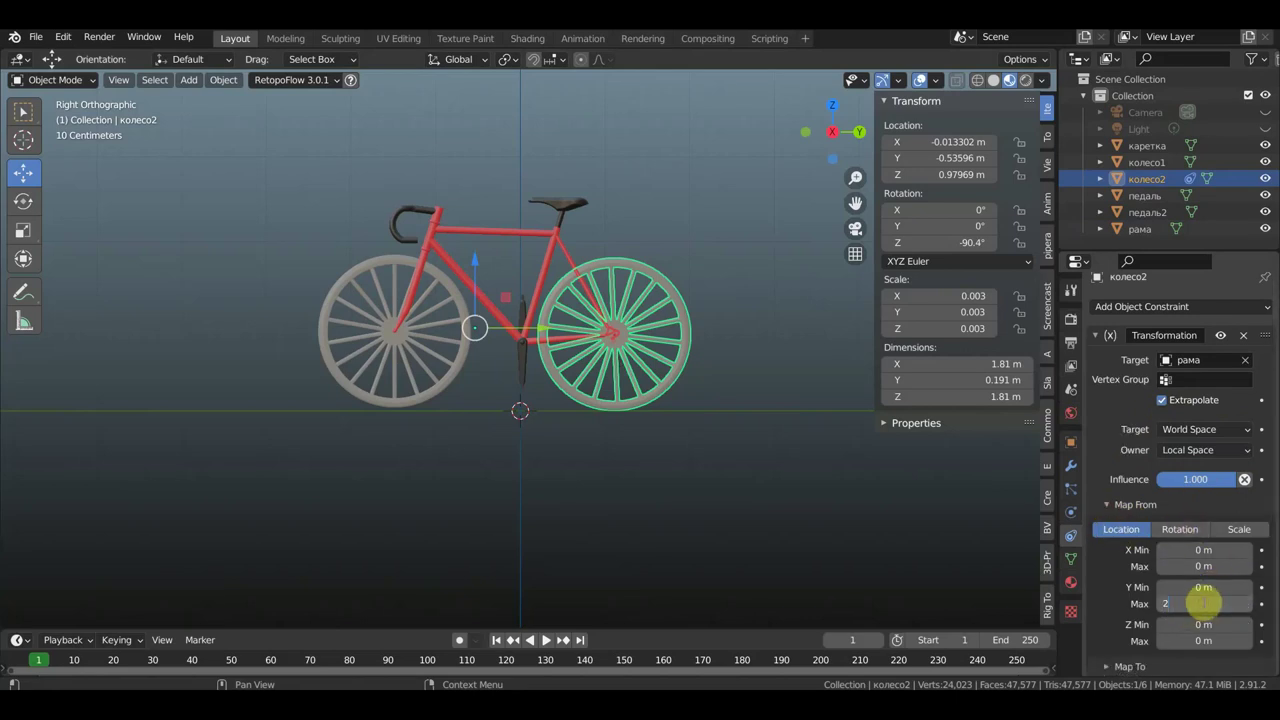
type("2")
key("Return")
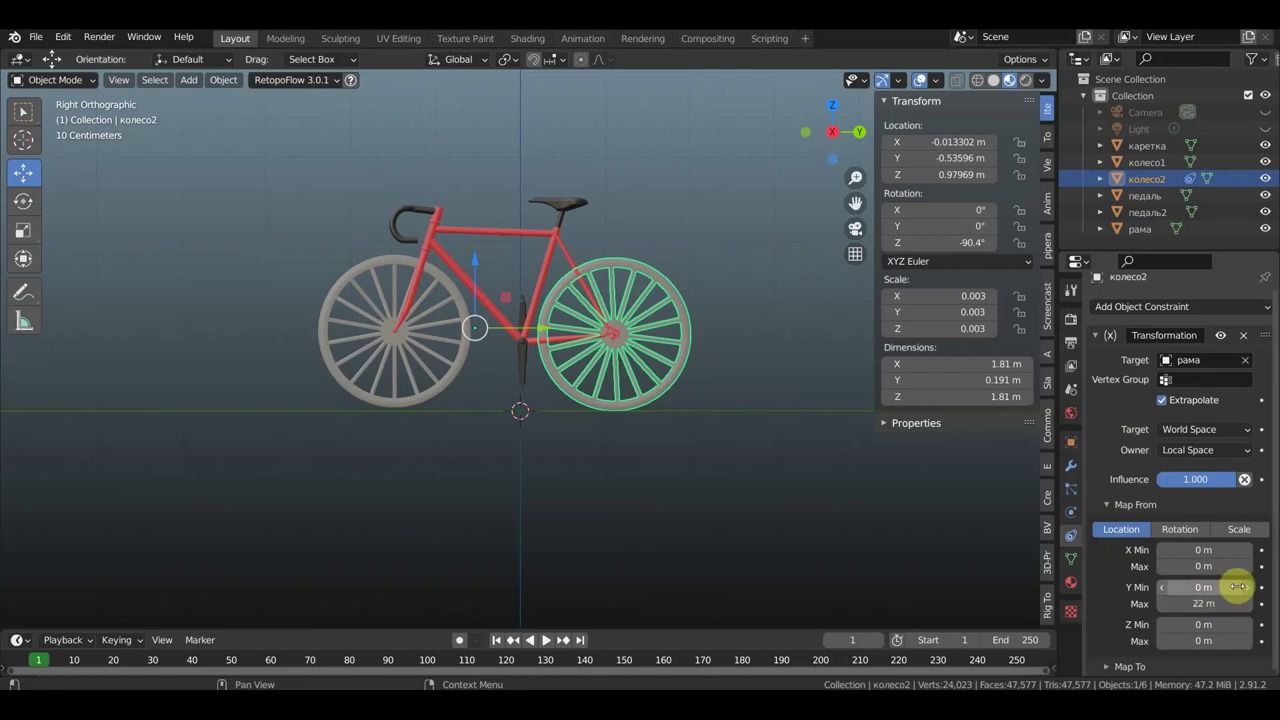
Map the constraint's output to Rotation with Y max -360°.
left_click(1110, 666)
scroll(1171, 626, "down", 3)
scroll(1185, 590, "down", 2)
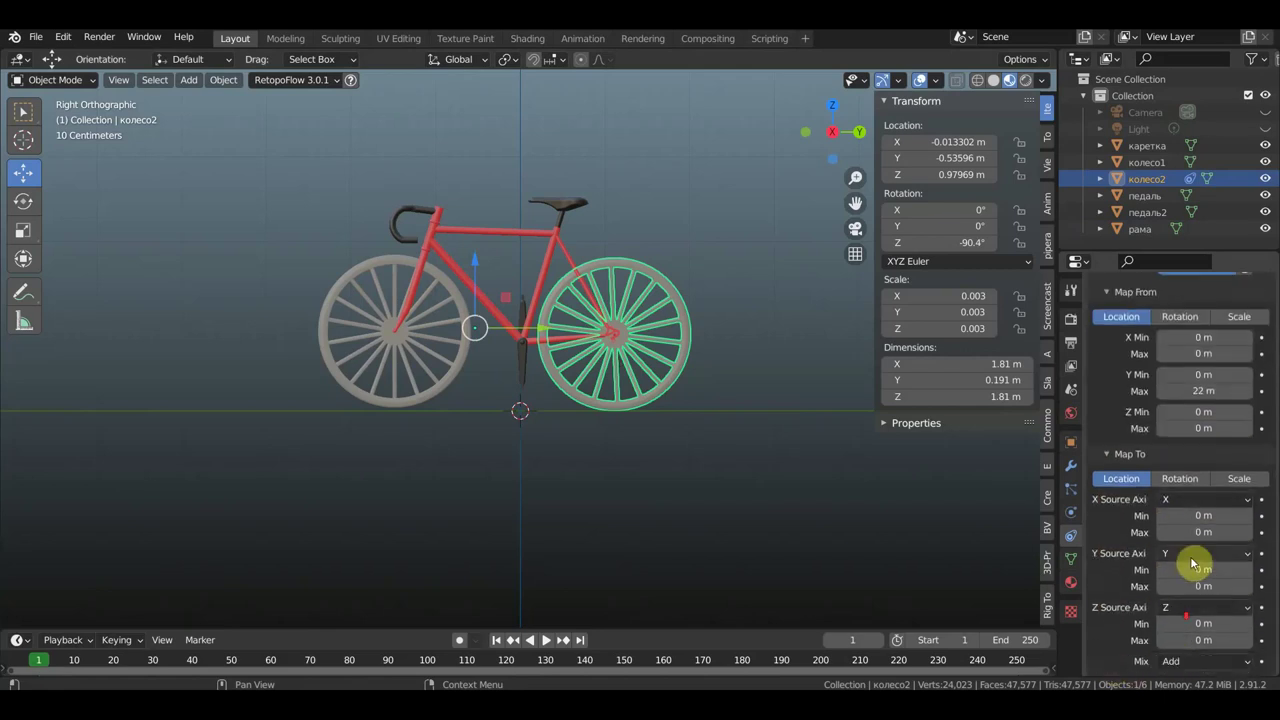
left_click(1180, 478)
left_click(1205, 607)
type("-360")
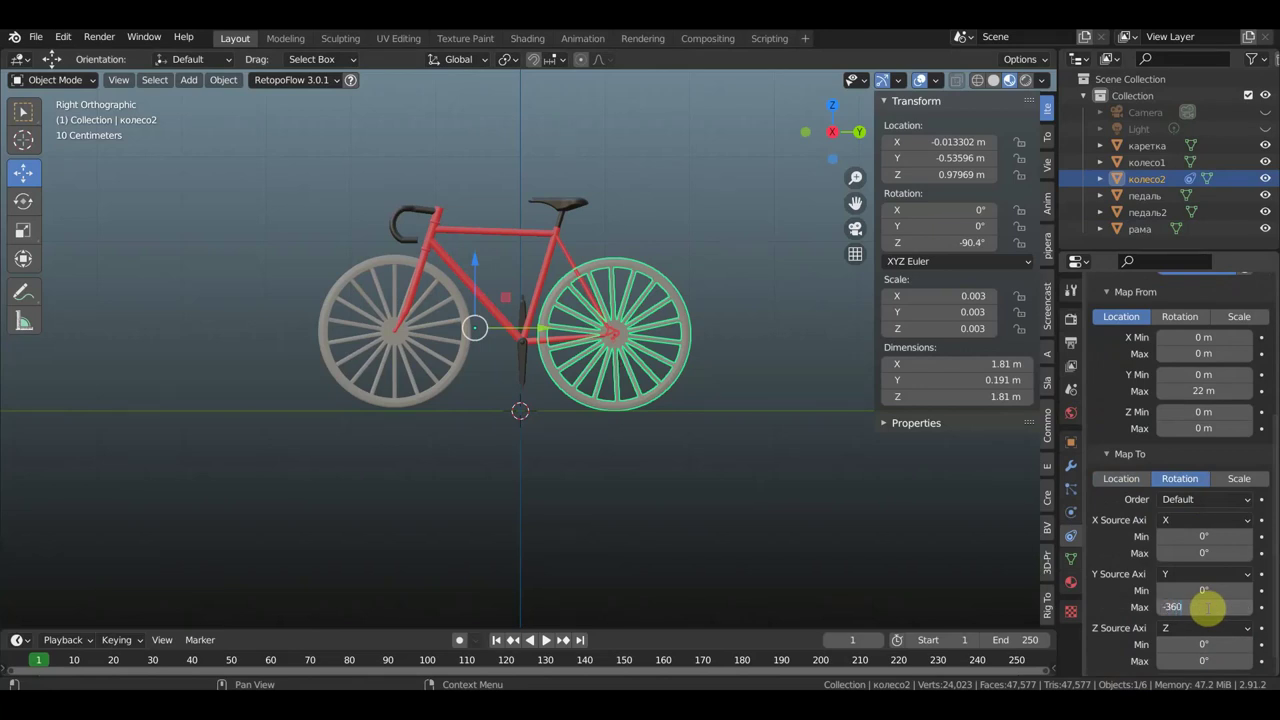
key("Return")
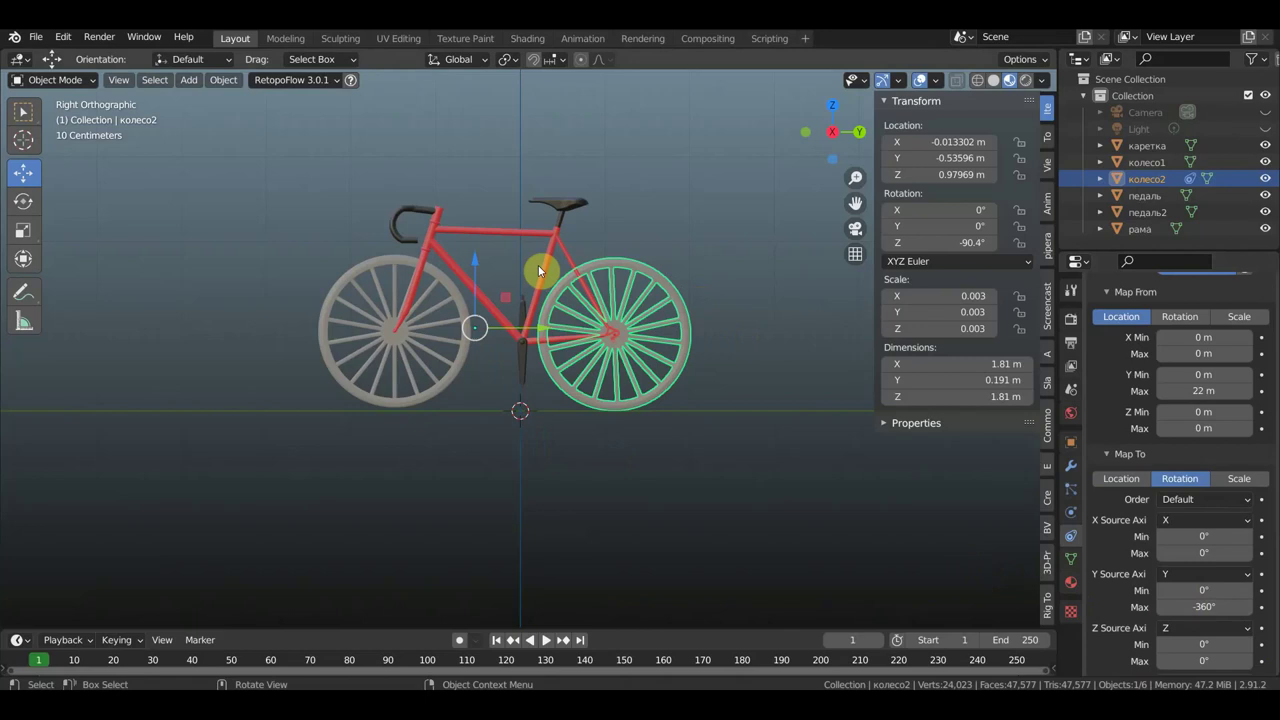
scroll(567, 283, "up", 3)
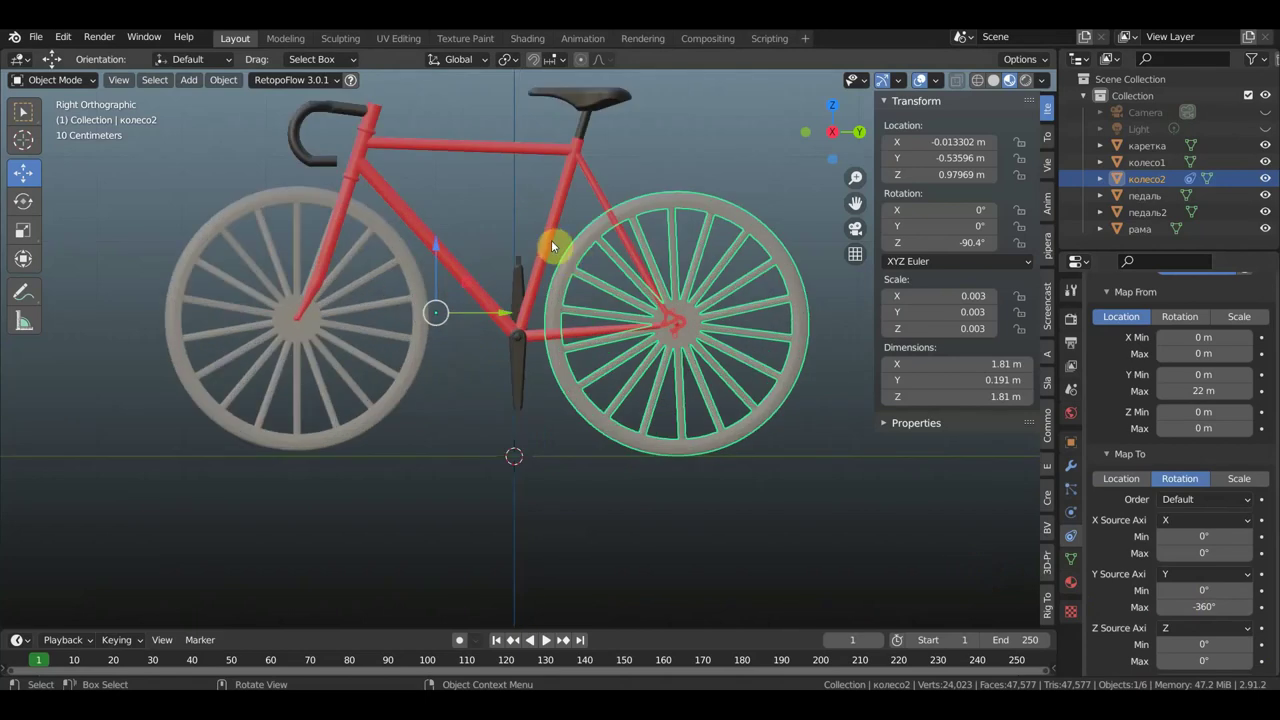
left_click(545, 238)
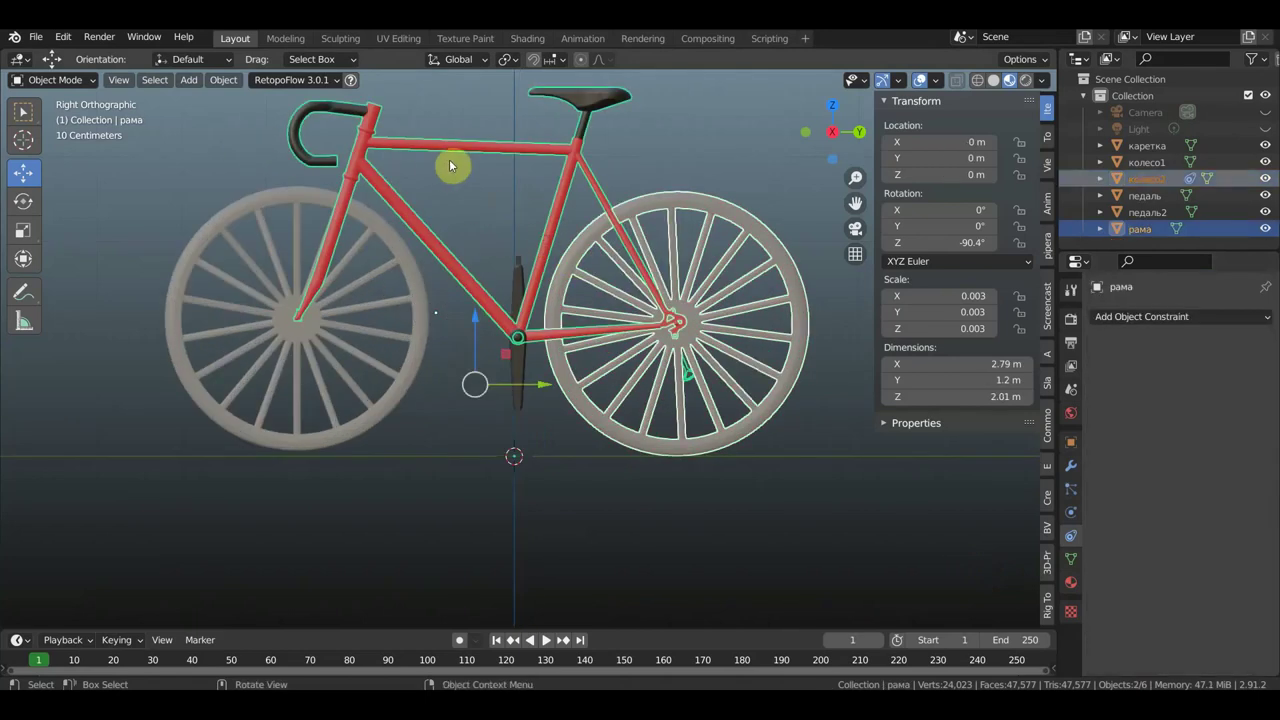
Parent колесо2 to the frame рама with Ctrl+P > Object, then test-move and cancel.
key("ctrl+p")
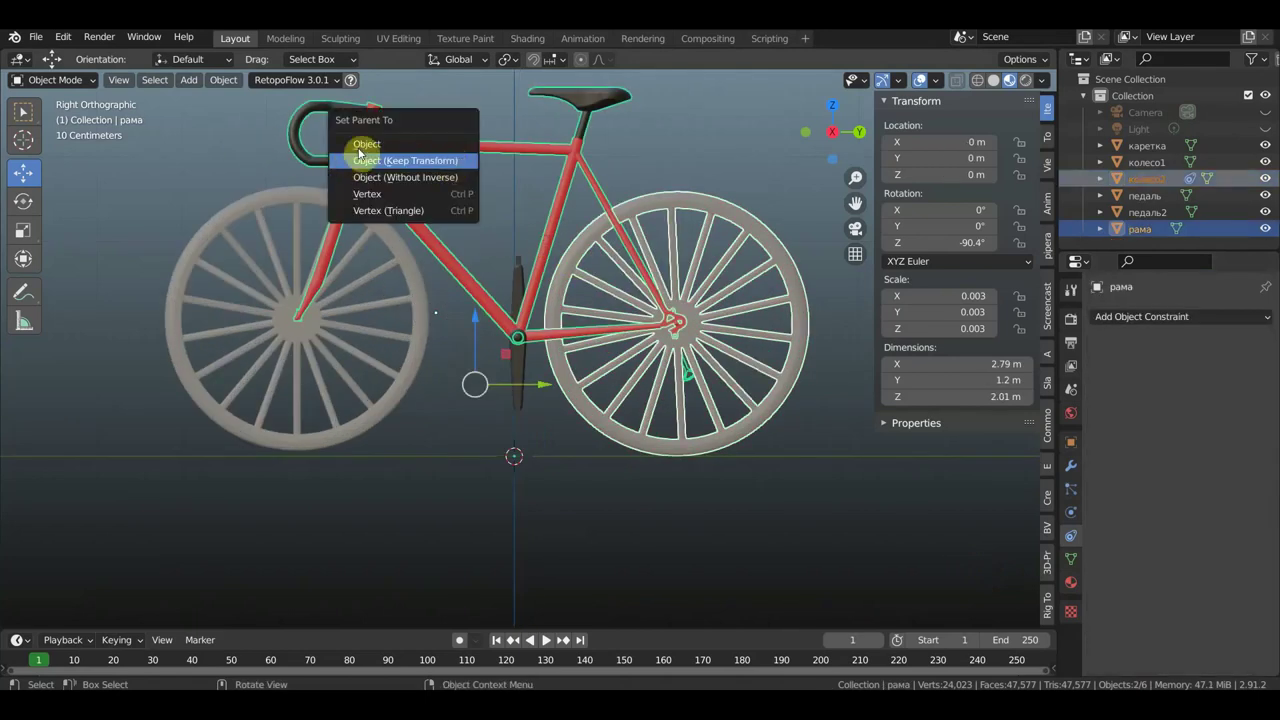
left_click(224, 80)
mouse_move(242, 304)
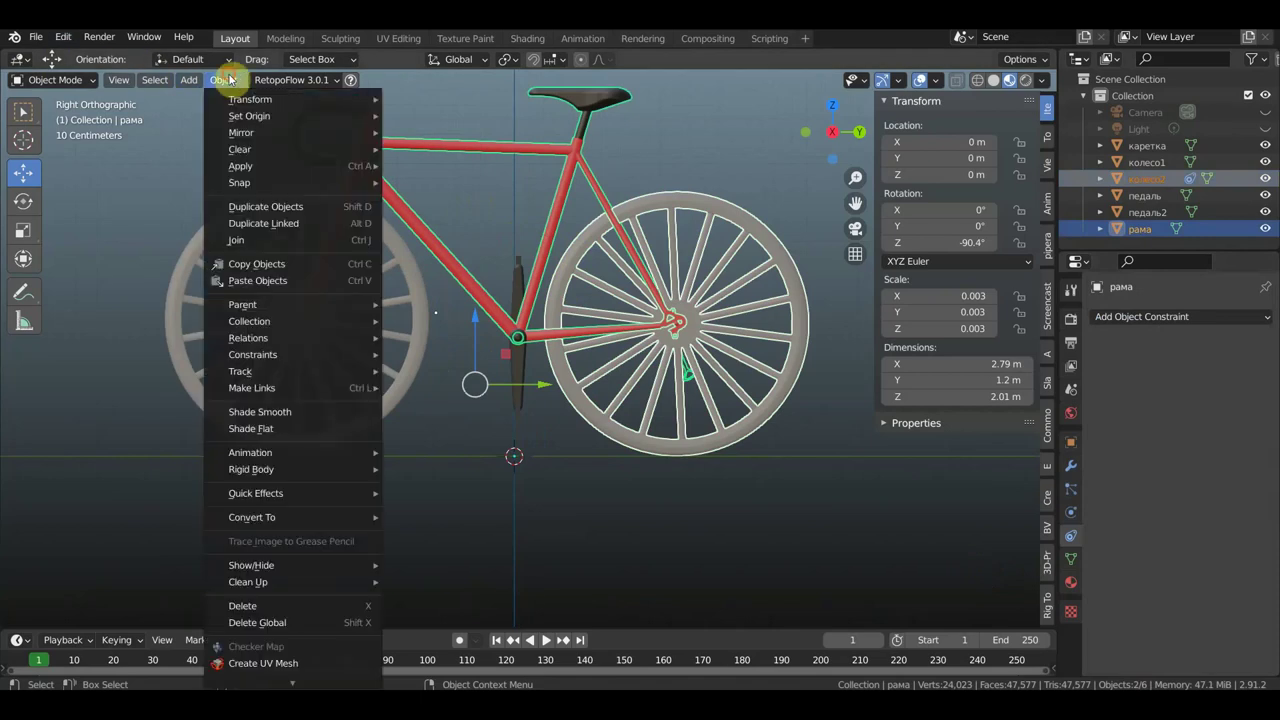
left_click(449, 306)
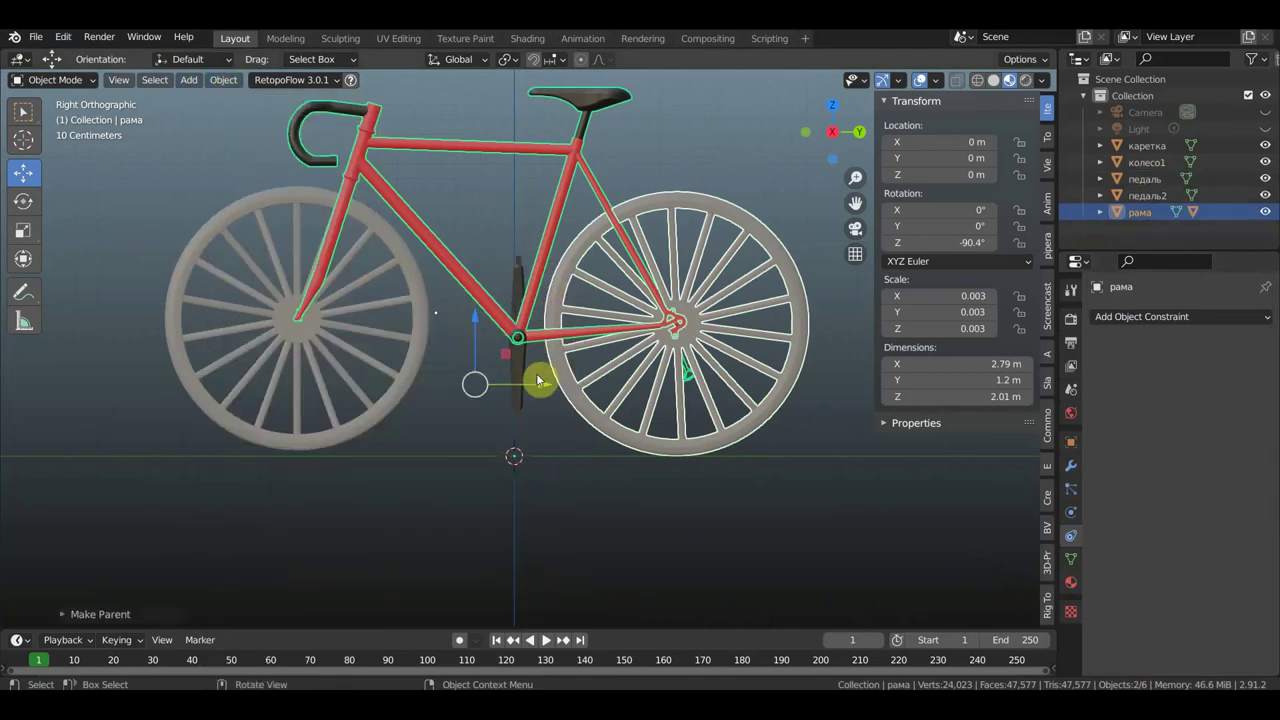
left_click_drag(527, 381, 549, 387)
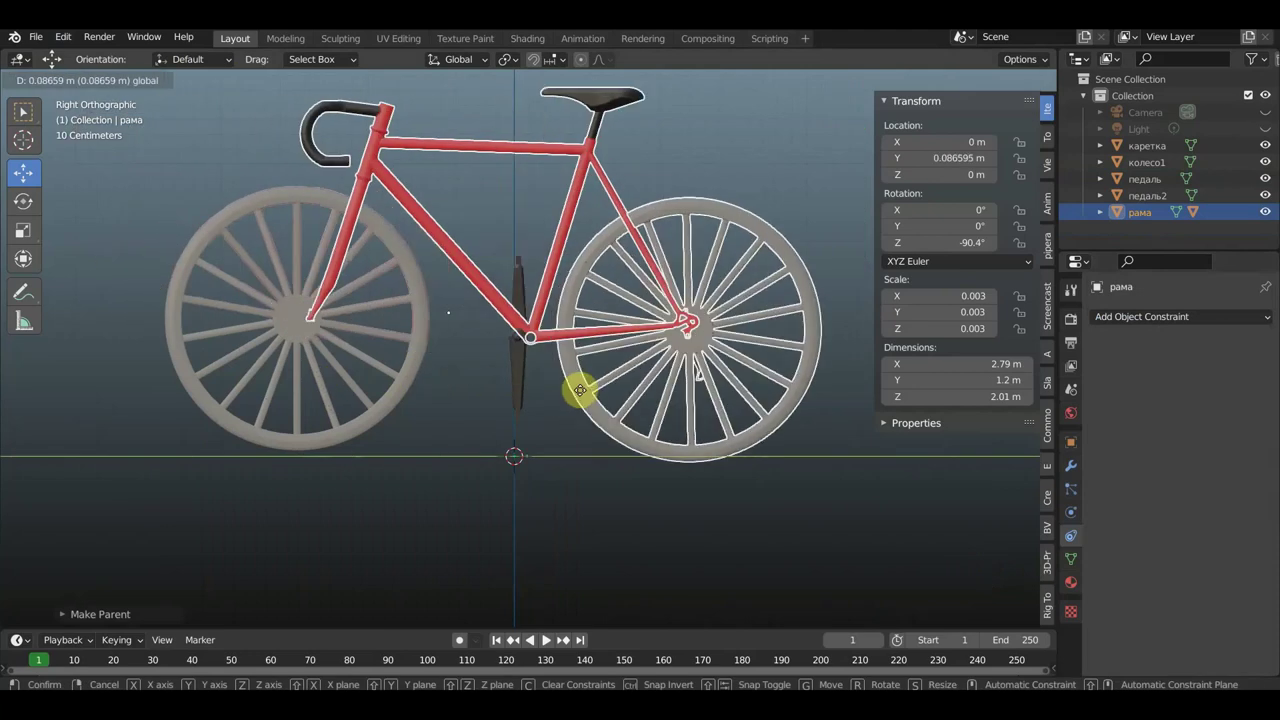
right_click(523, 394)
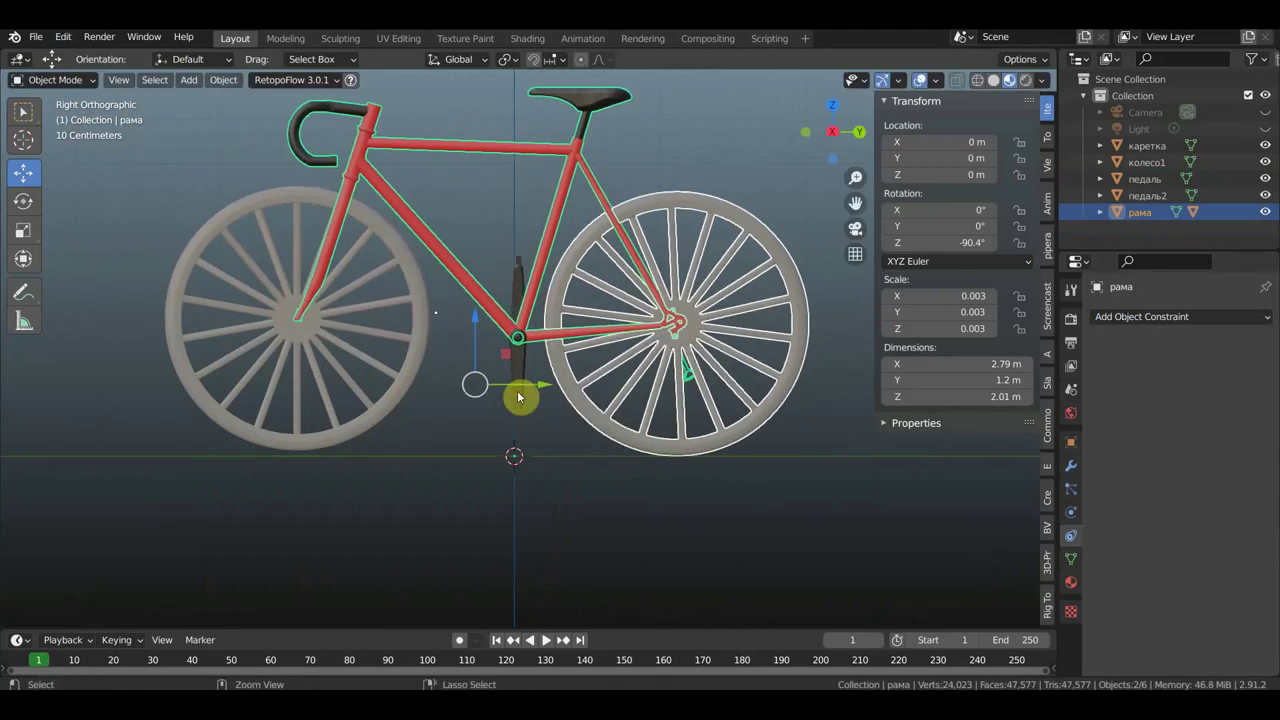
left_click(630, 443)
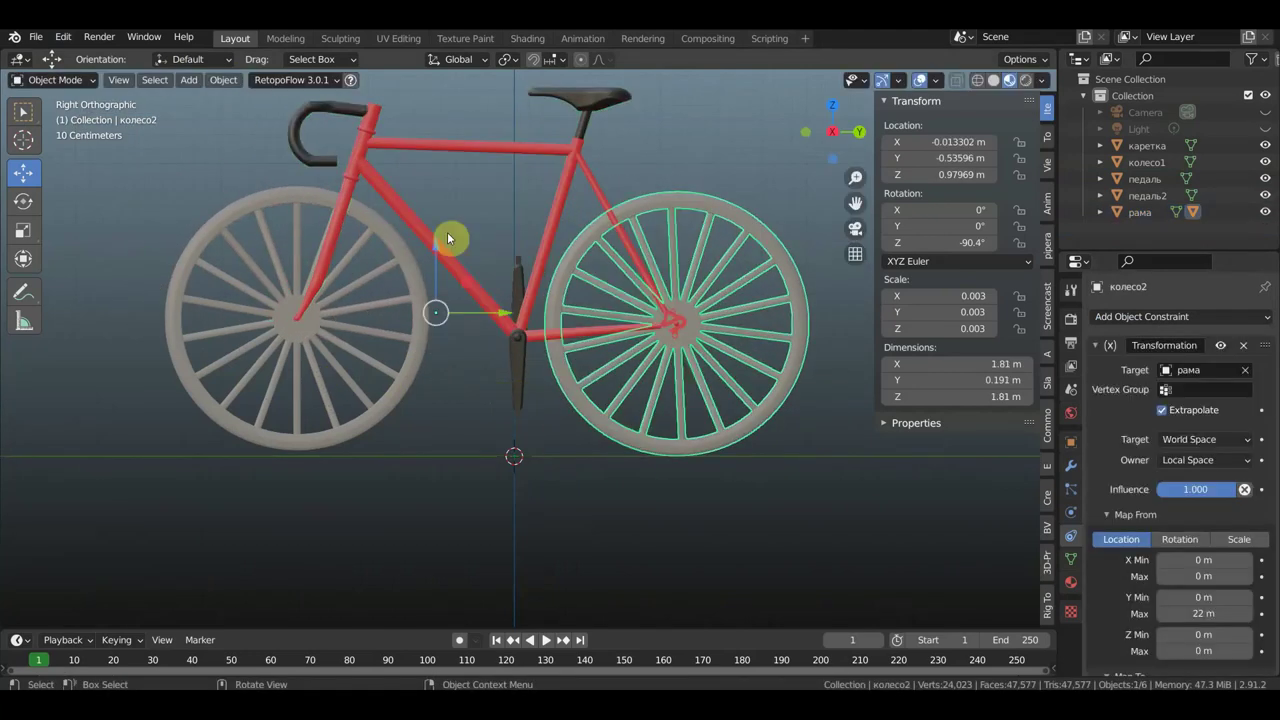
Set колесо2's origin to its centre of mass (surface), then test-grab the frame and cancel.
left_click(222, 81)
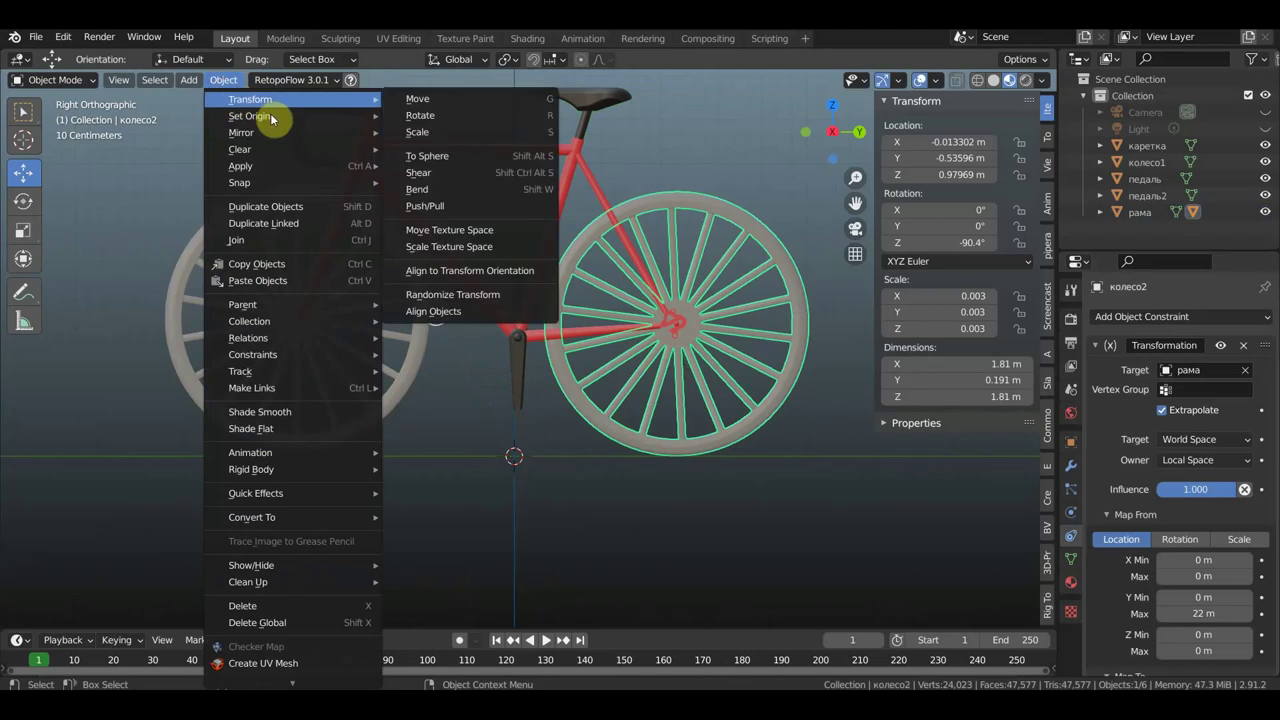
mouse_move(250, 116)
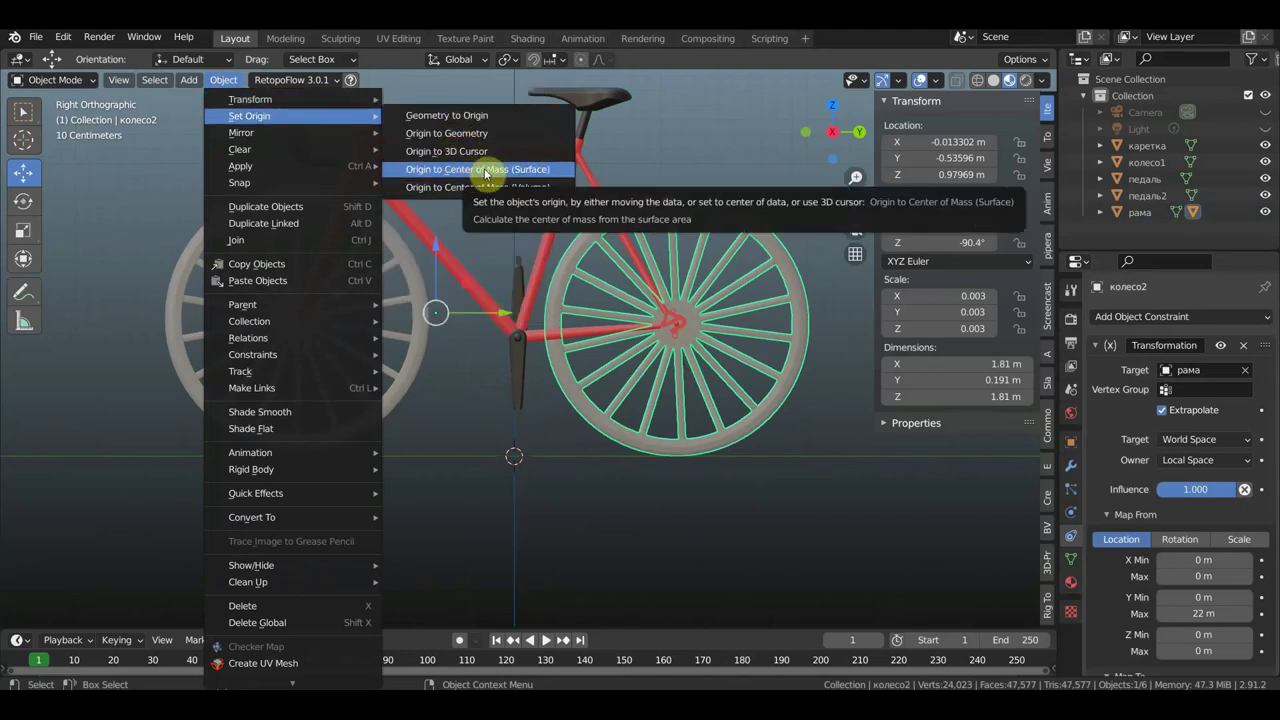
left_click(486, 172)
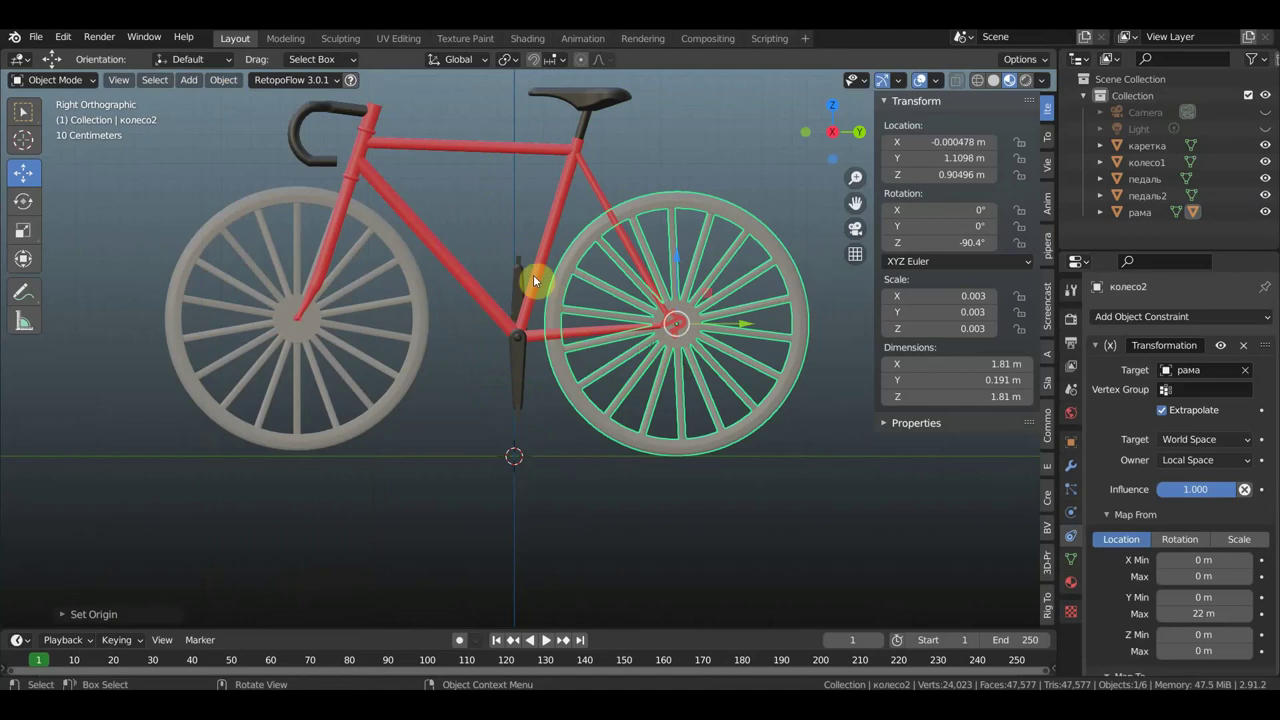
left_click(549, 344)
key("g")
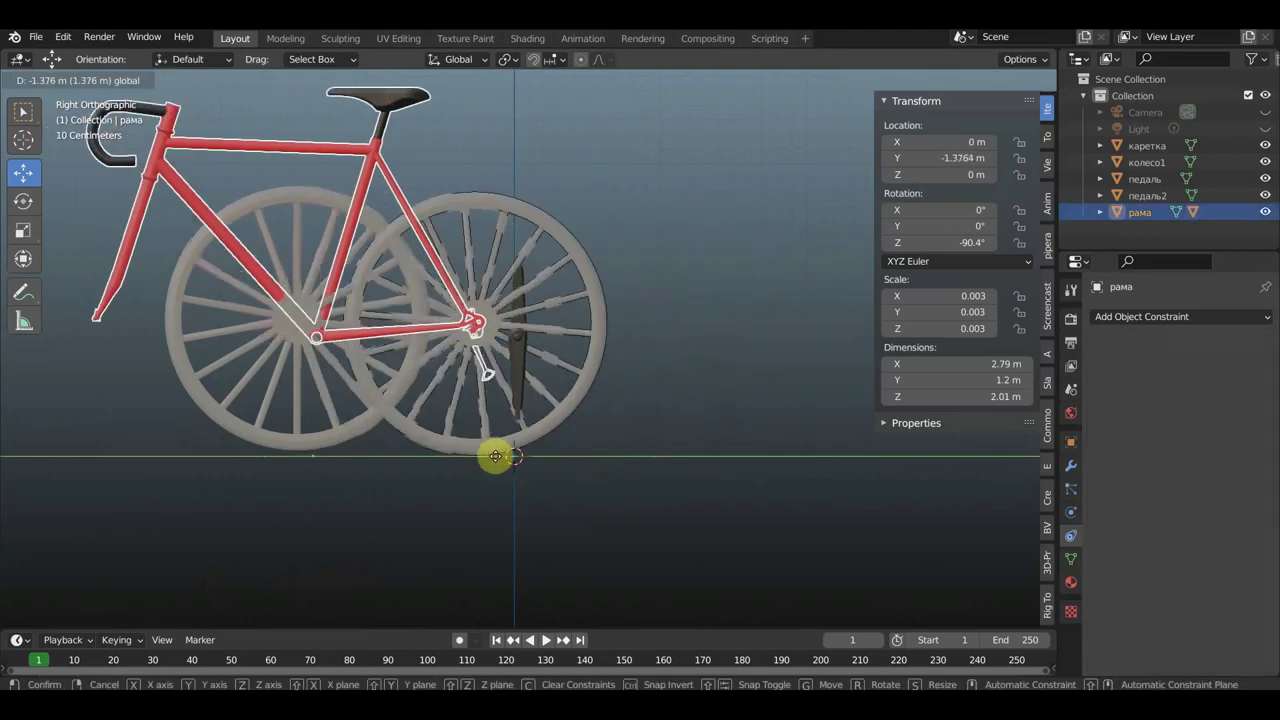
right_click(673, 461)
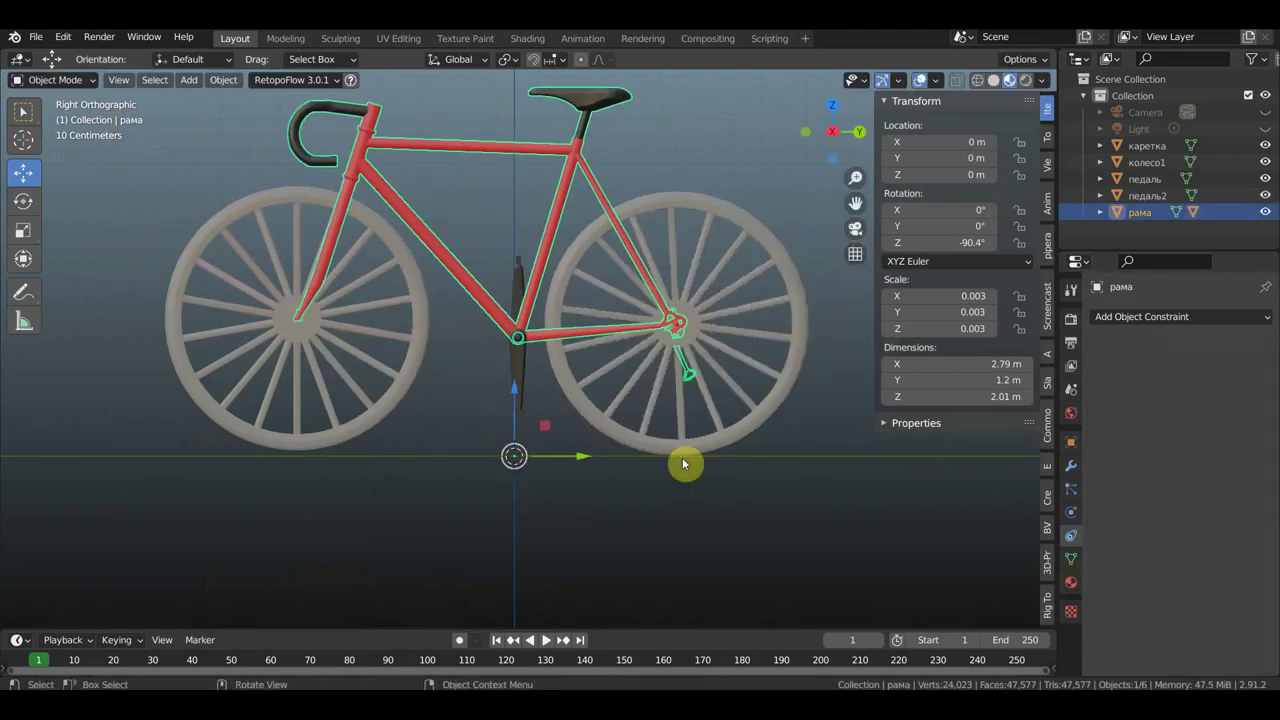
left_click(413, 366)
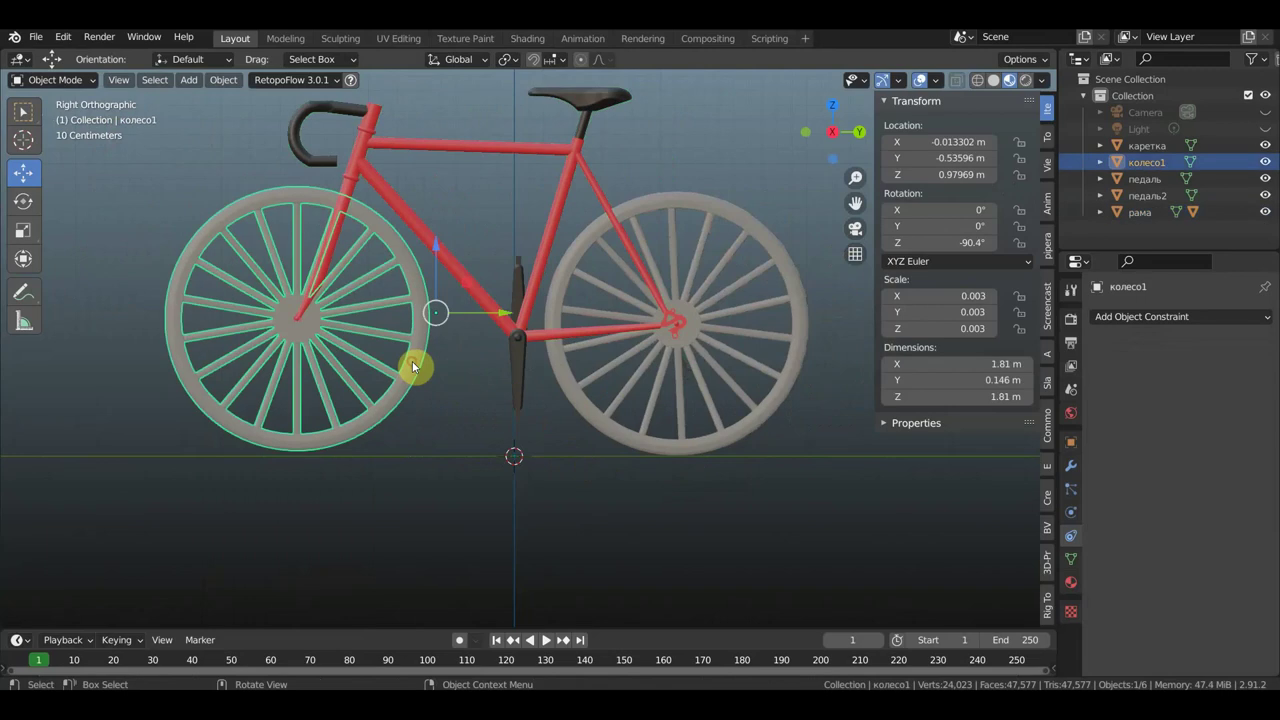
Add a Transformation constraint to колесо1 targeting рама, Local Space, Map From Y max 22 m.
left_click(1163, 318)
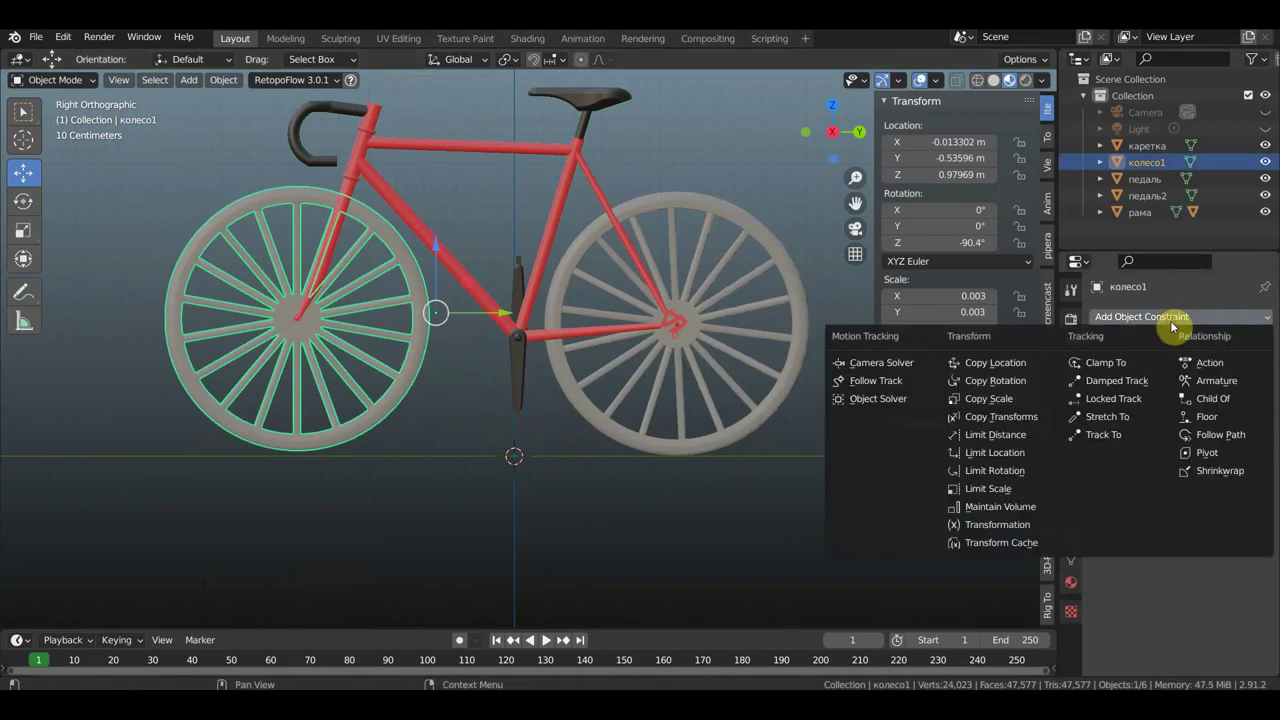
left_click(1000, 524)
left_click(1162, 392)
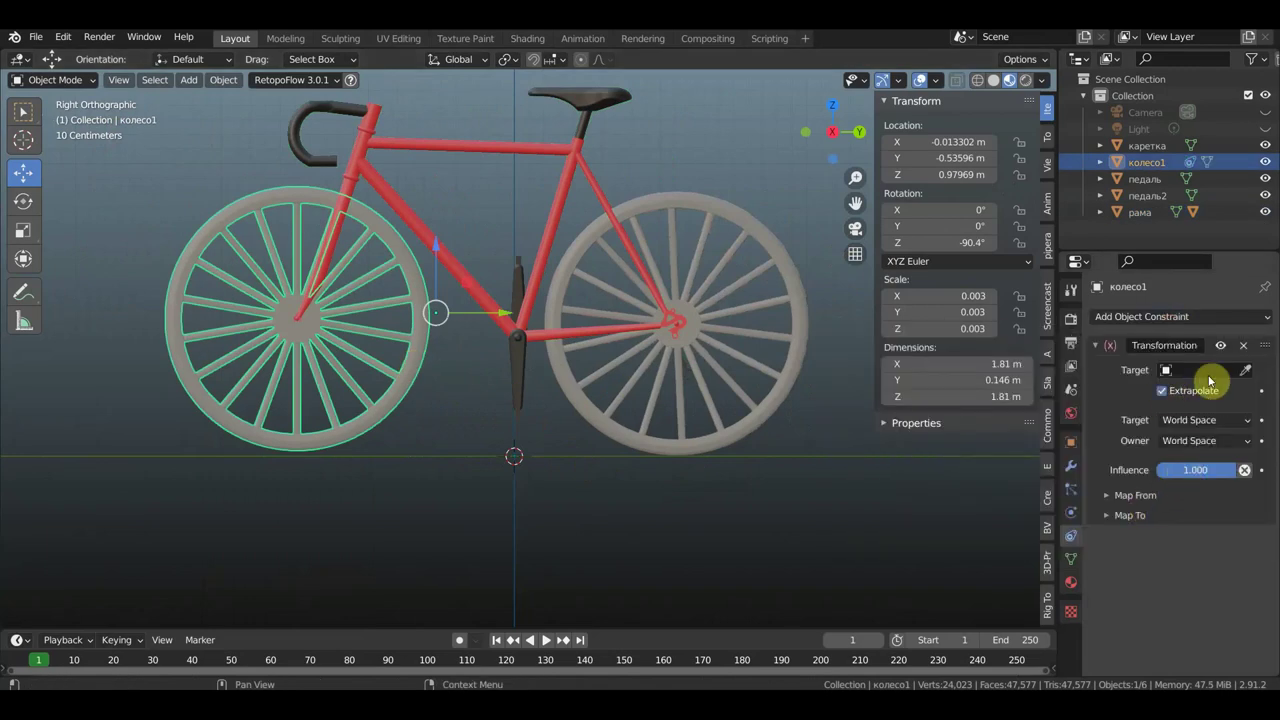
left_click(1210, 370)
left_click(1130, 516)
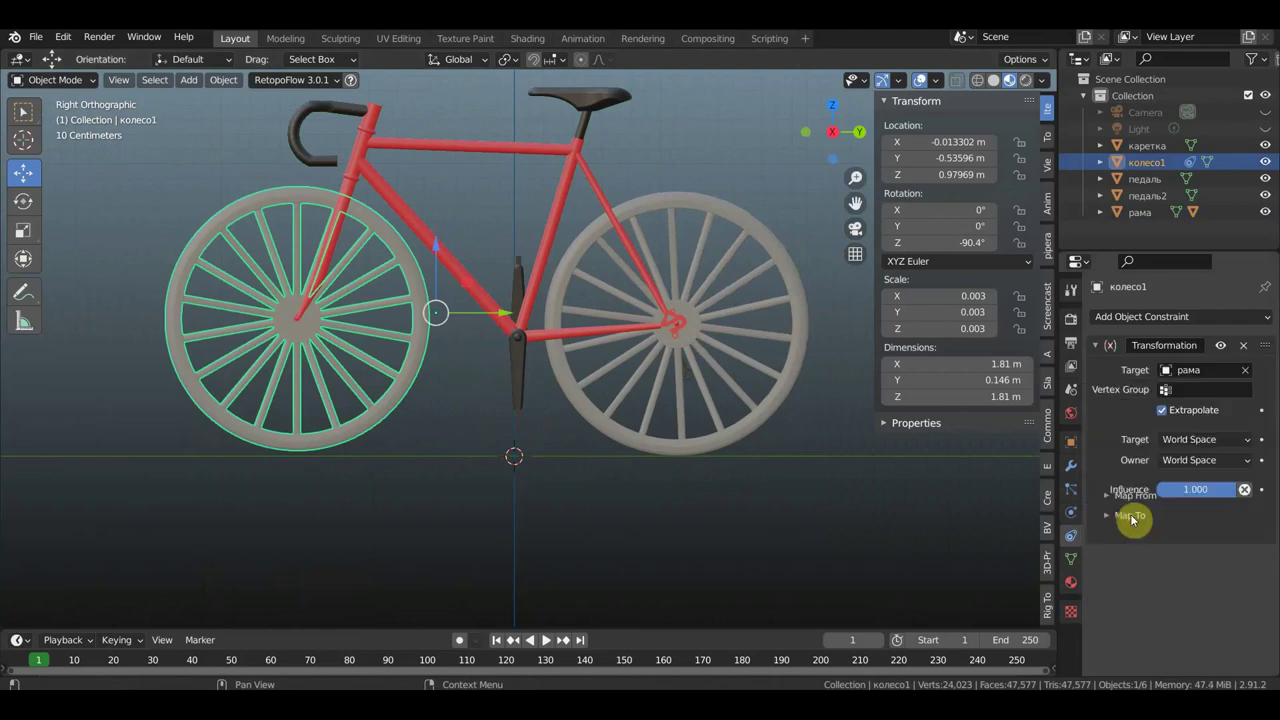
left_click(1204, 463)
left_click(1200, 489)
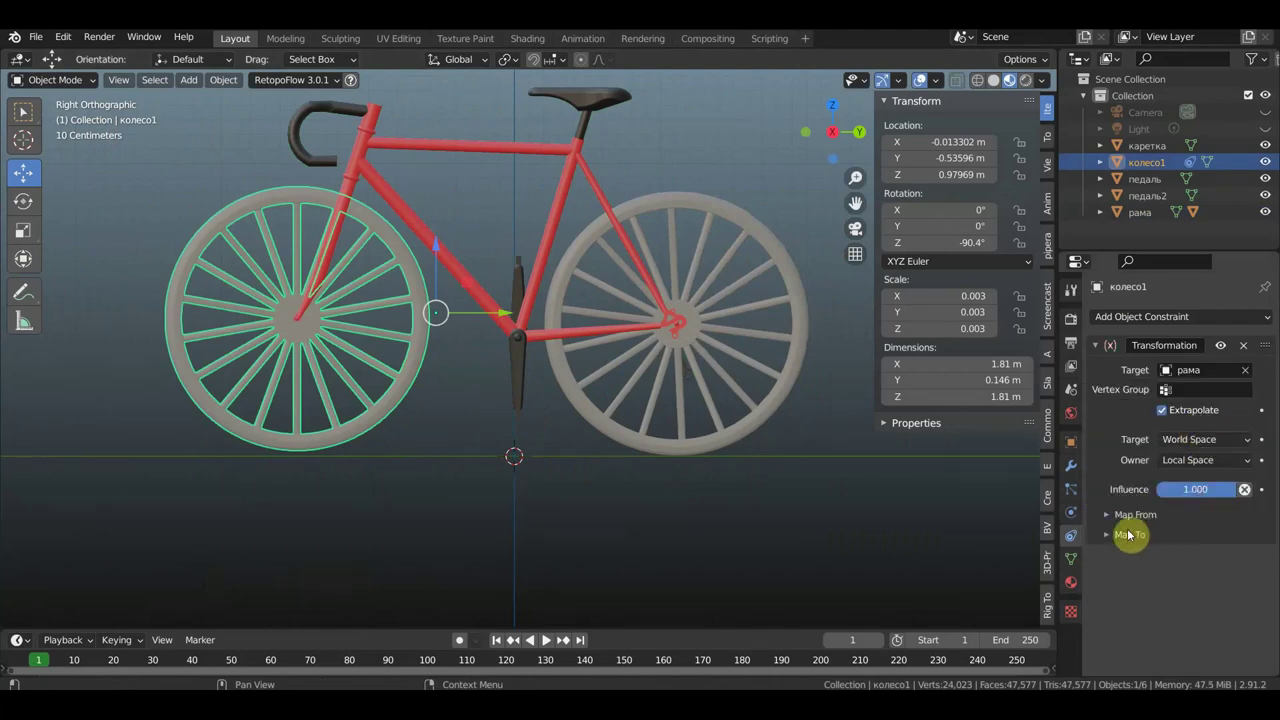
left_click(1108, 515)
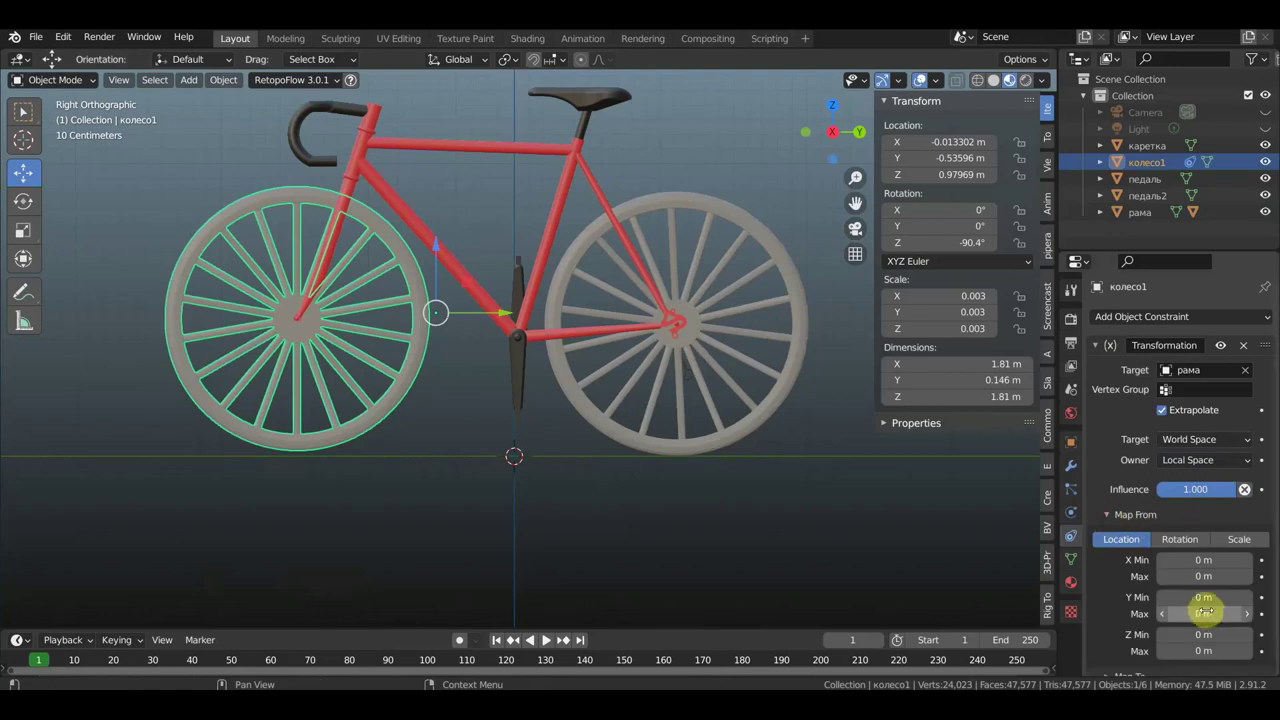
left_click(1205, 612)
type("22")
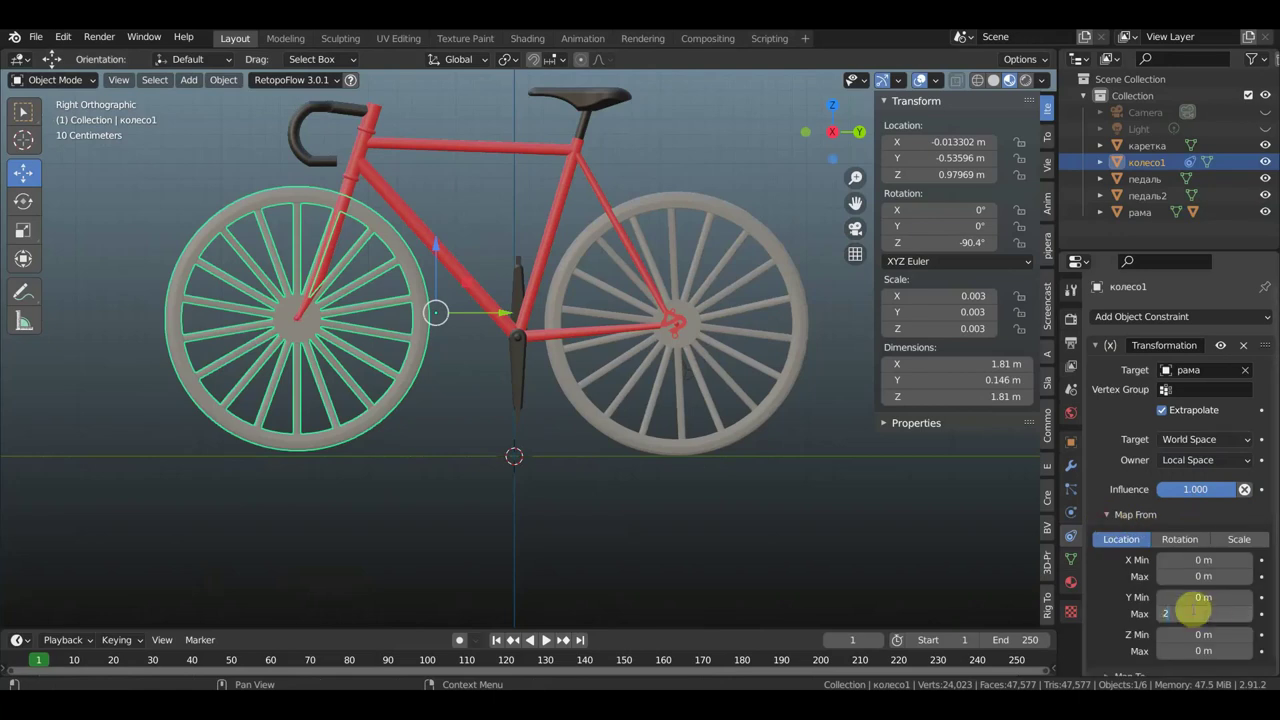
key("Return")
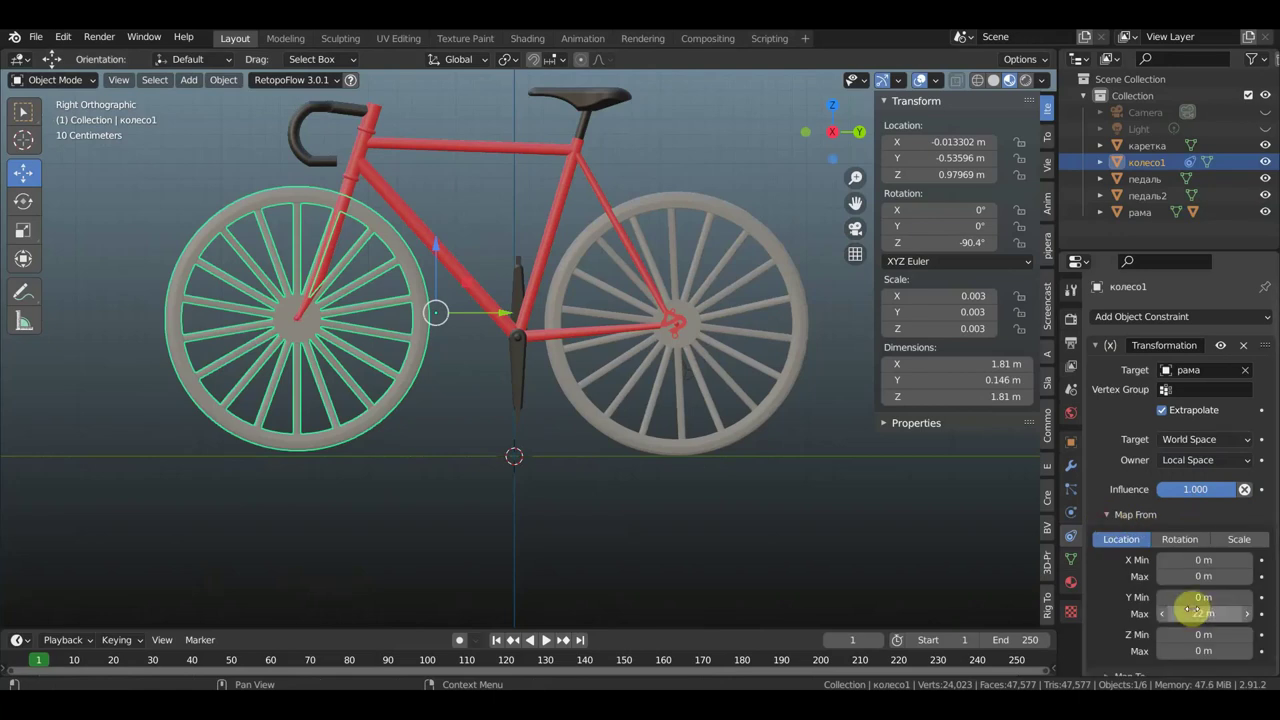
Map колесо1's constraint output to Rotation with Y max -360°.
scroll(1188, 612, "down", 1)
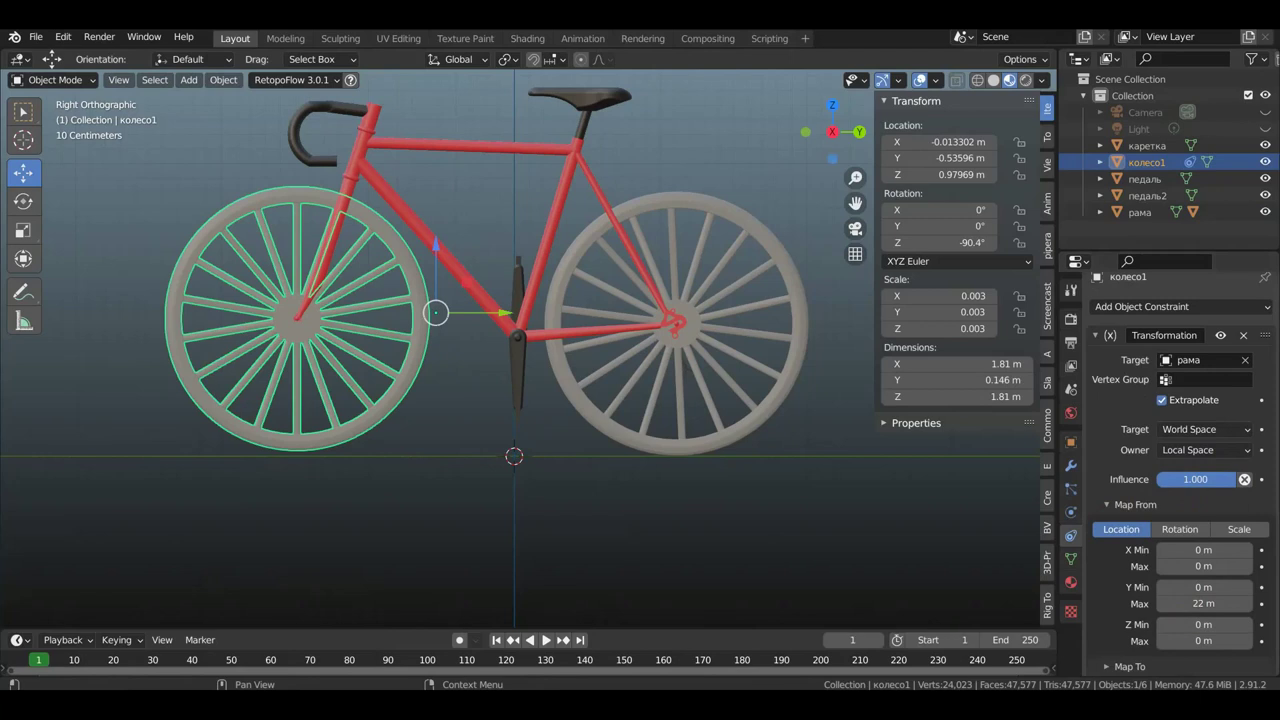
left_click(1125, 666)
scroll(1150, 640, "down", 5)
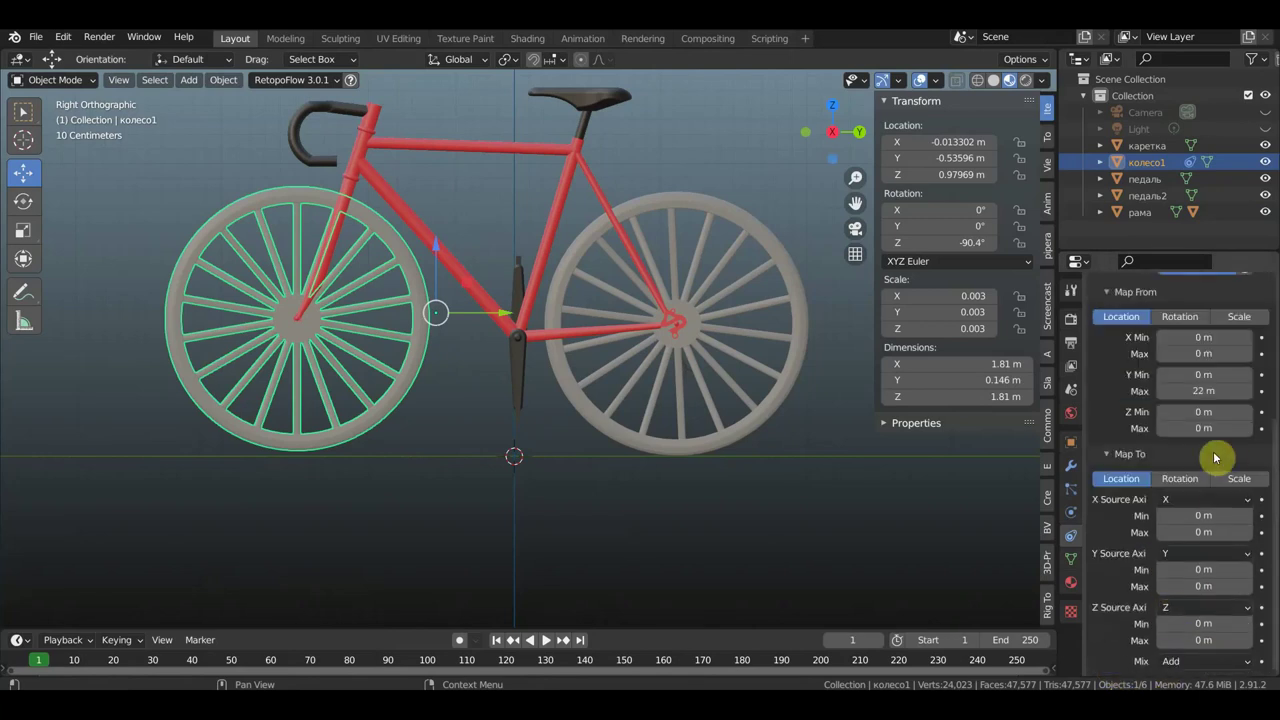
left_click(1180, 478)
left_click(1220, 605)
type("-360")
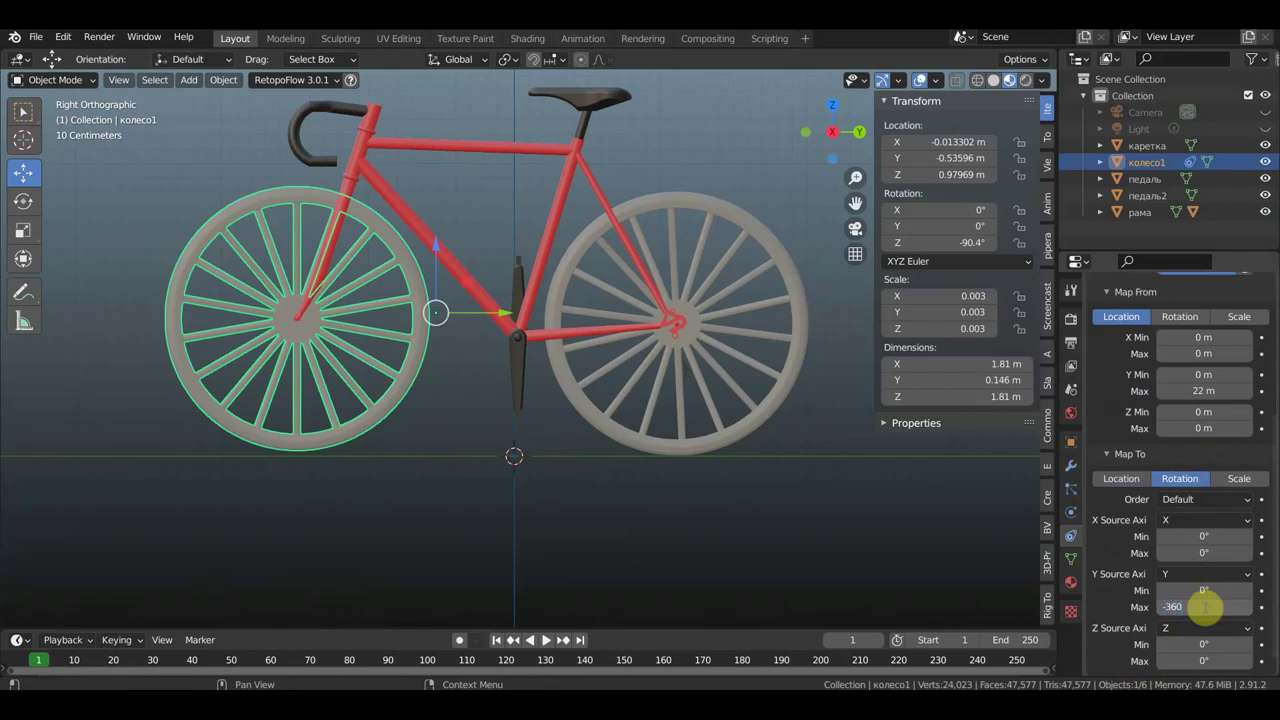
key("Return")
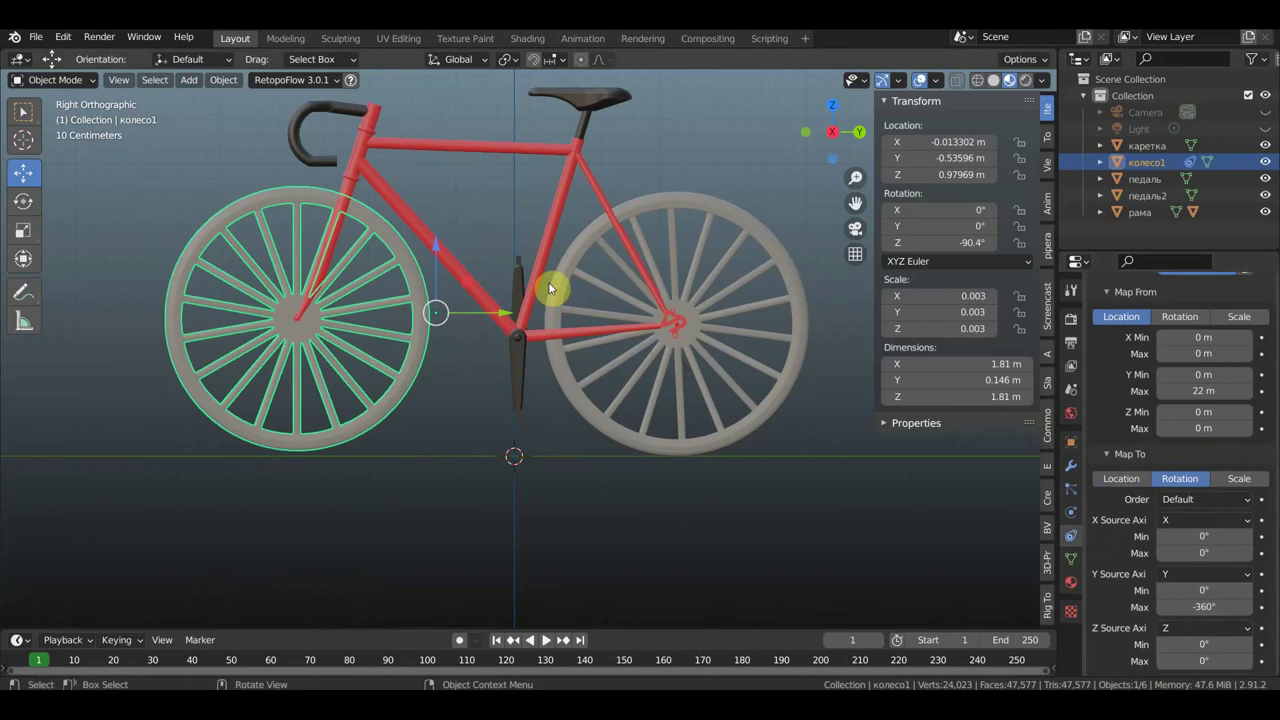
Parent колесо1 to the frame рама with Object (Keep Transform).
left_click(419, 232, "shift")
key("ctrl+p")
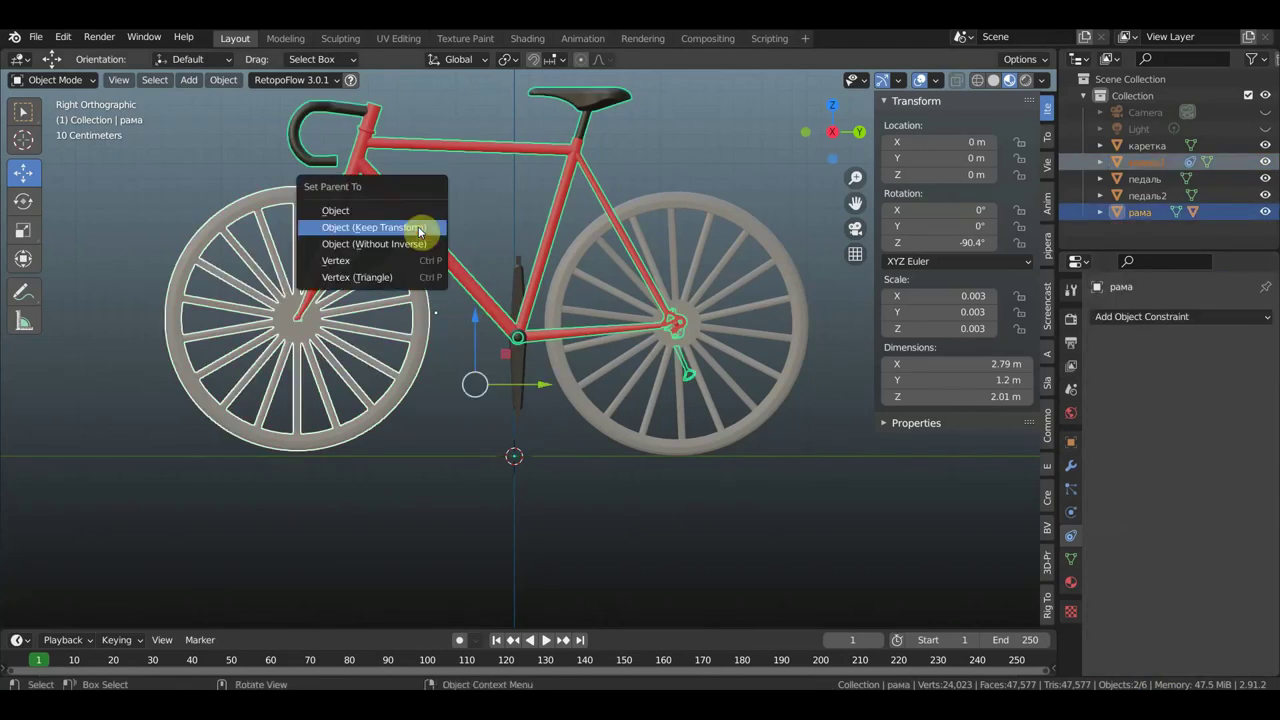
left_click(372, 210)
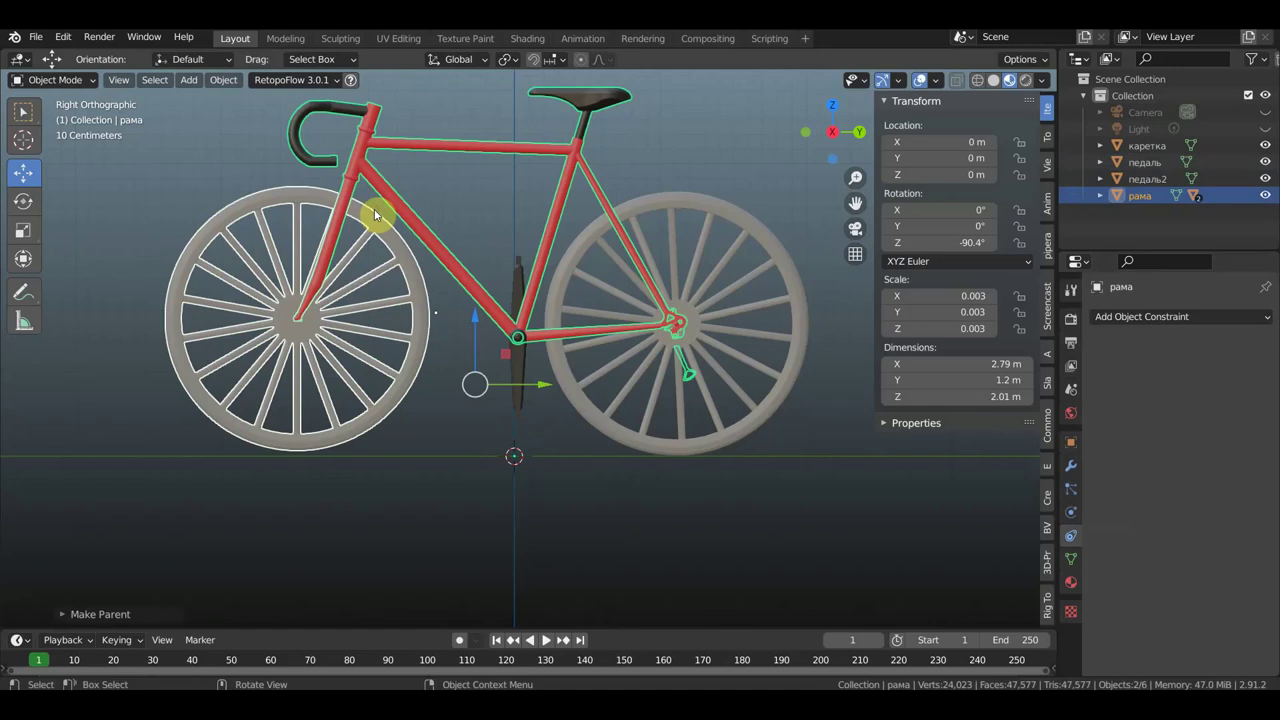
Set колесо1's origin to its centre of mass (surface).
left_click(415, 296)
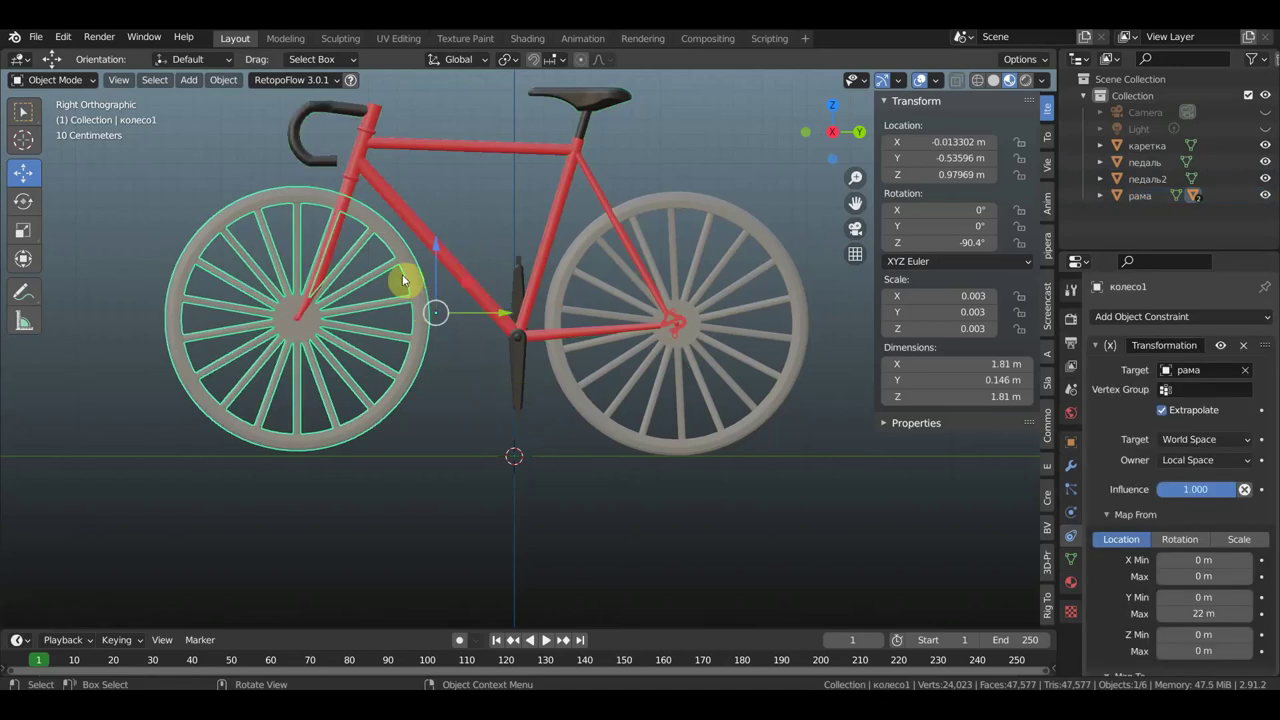
left_click(234, 82)
mouse_move(290, 116)
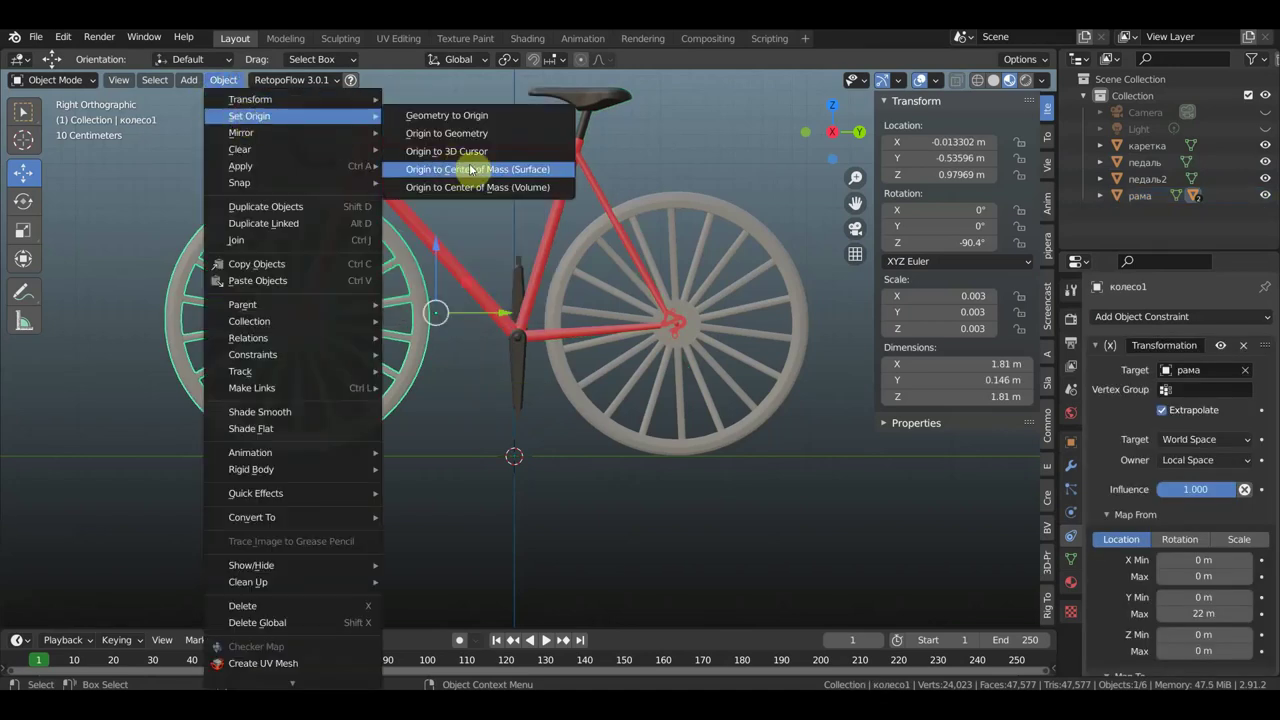
left_click(470, 169)
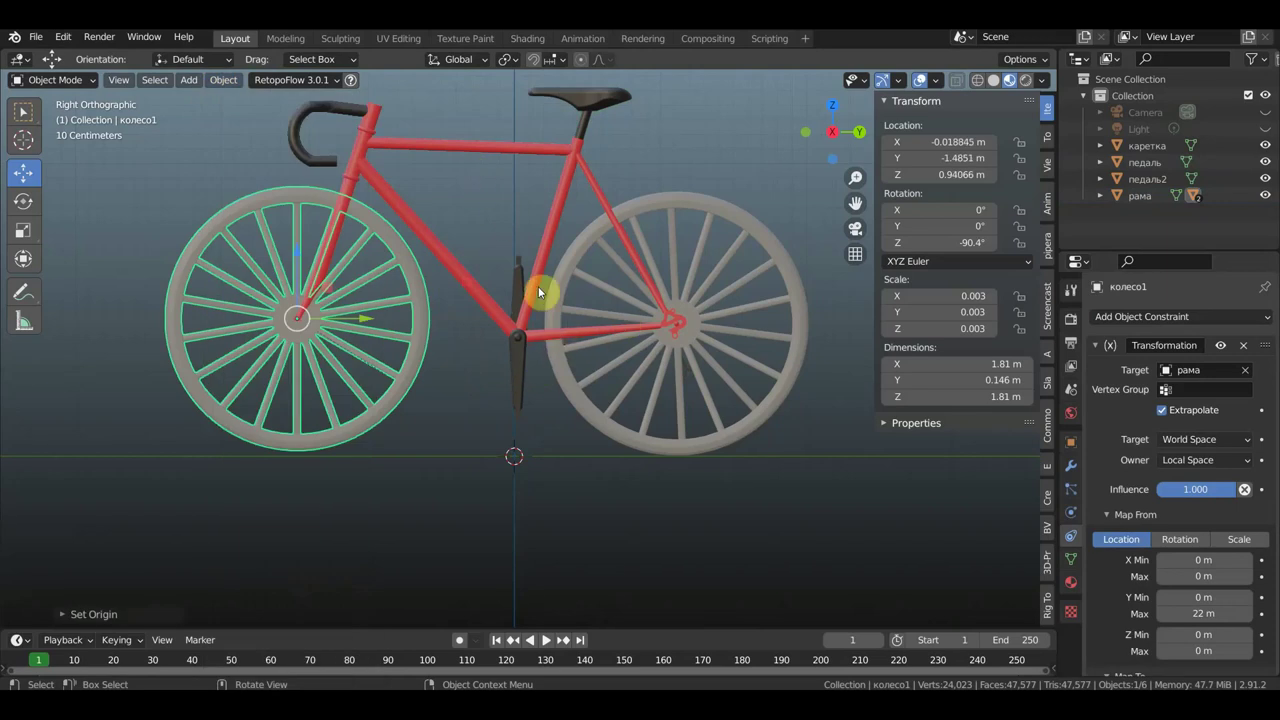
Test-move the frame, then undo to restore its starting position.
left_click(541, 340)
type("g")
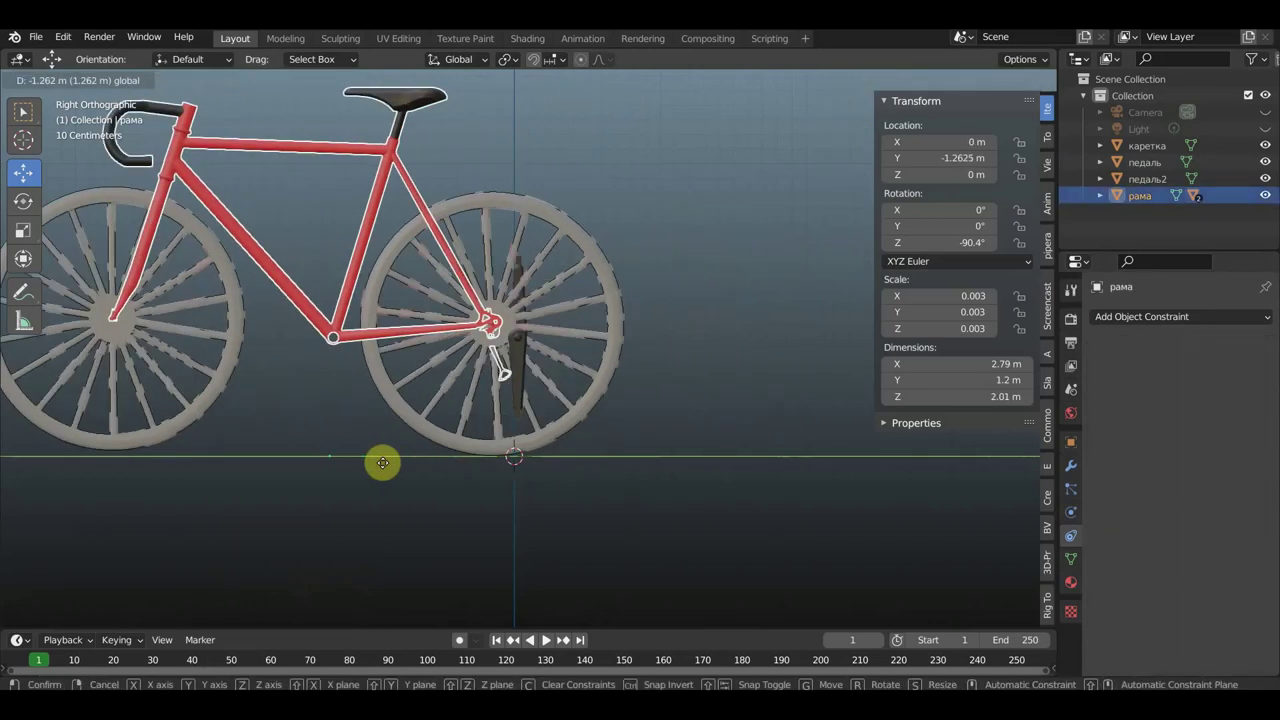
type("0")
key("Return")
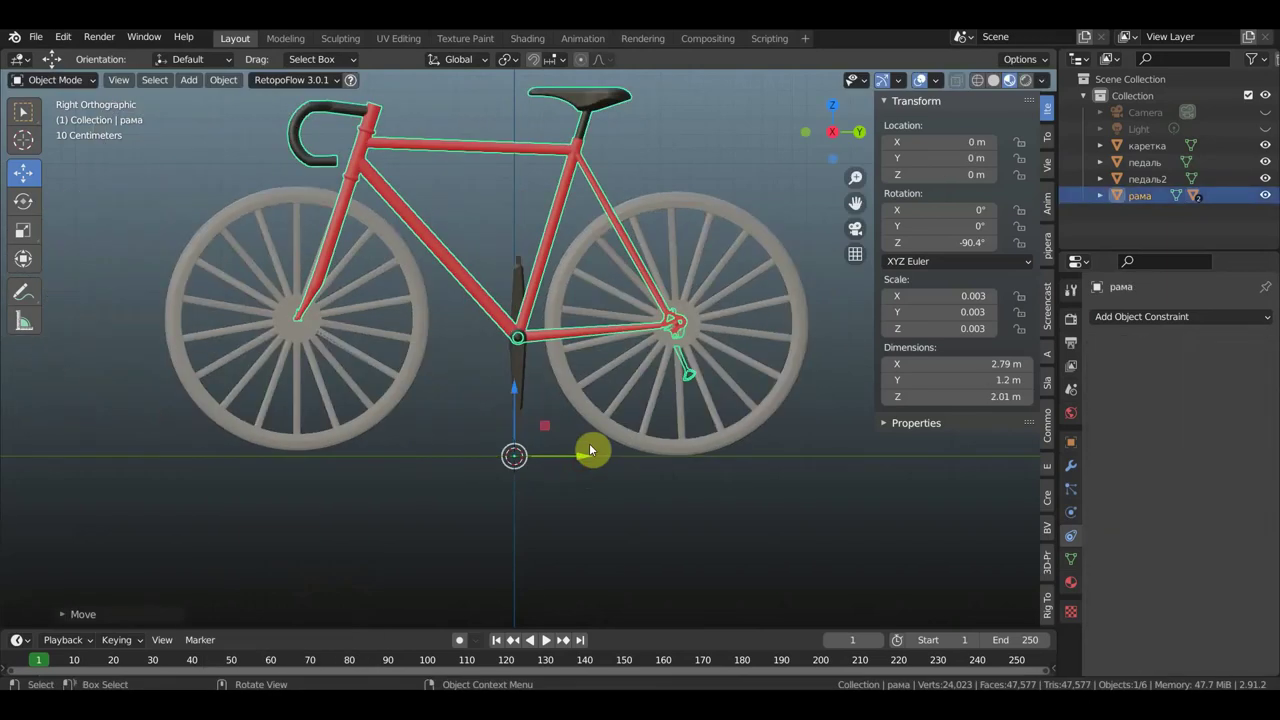
key("ctrl+z")
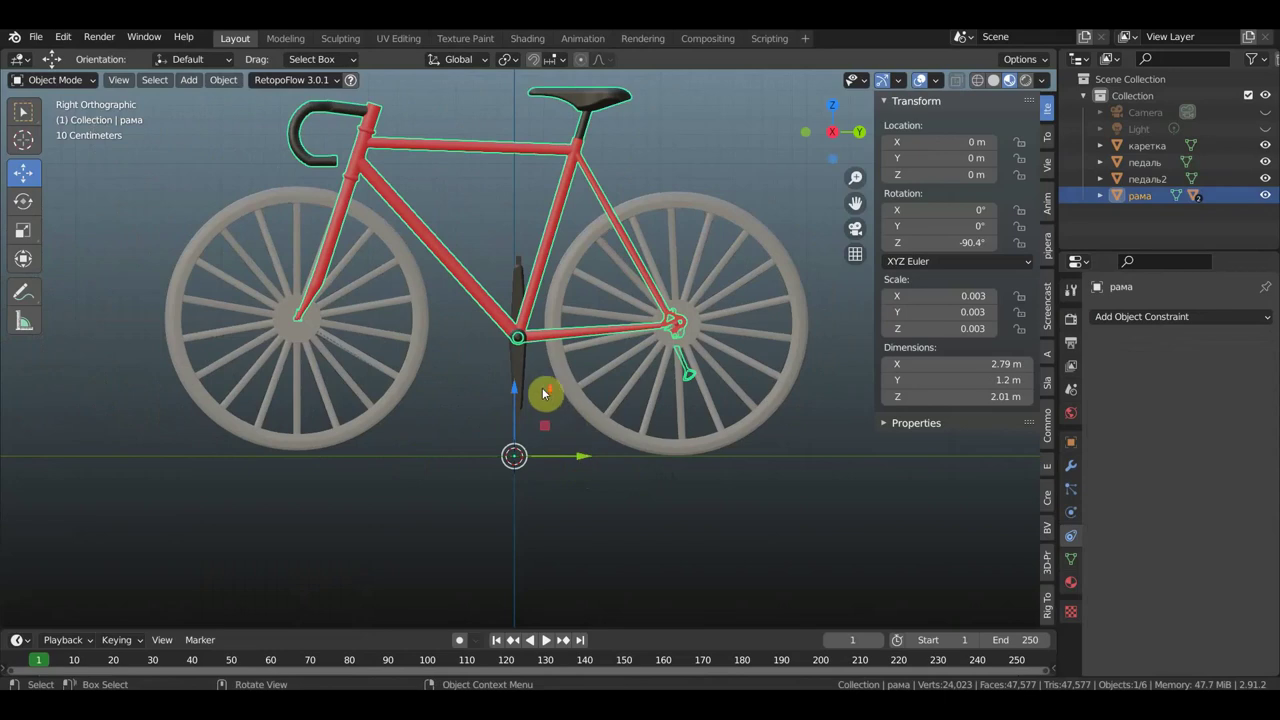
scroll(543, 393, "up", 3)
left_click(506, 374)
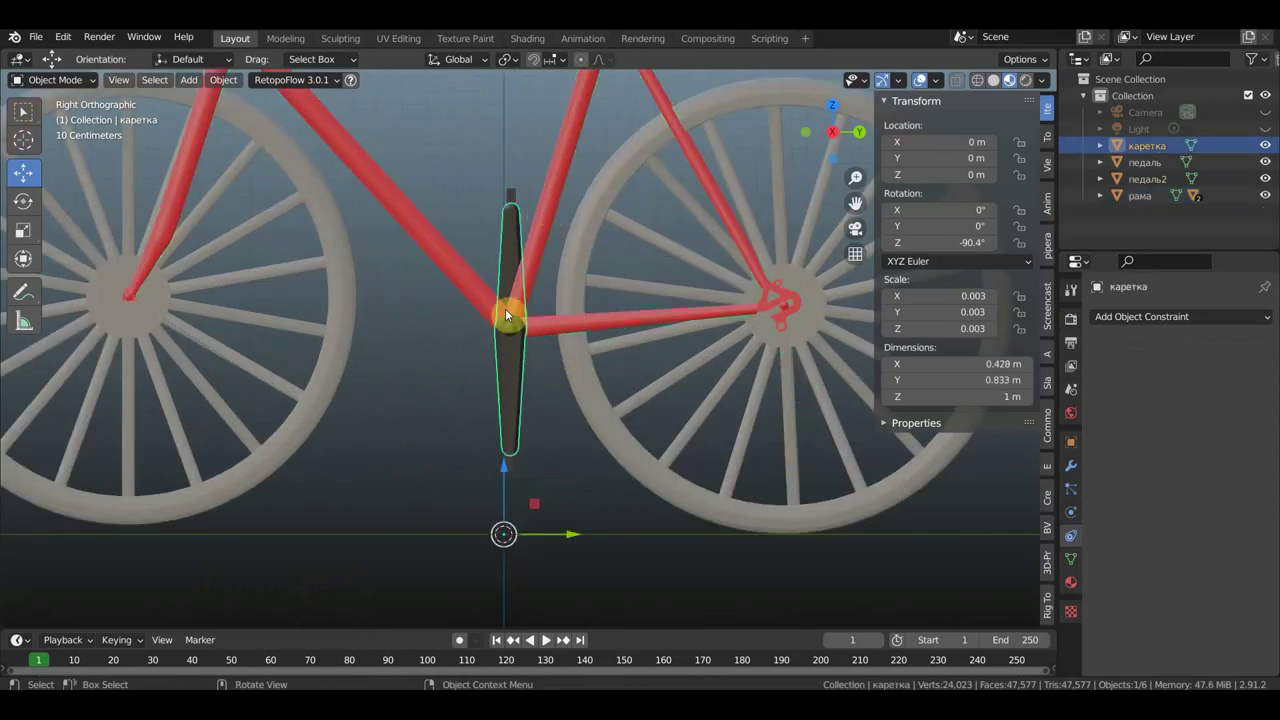
Add a Transformation constraint to the crank targeting рама, Local Space, Map From Y max 22 m.
left_click(1146, 317)
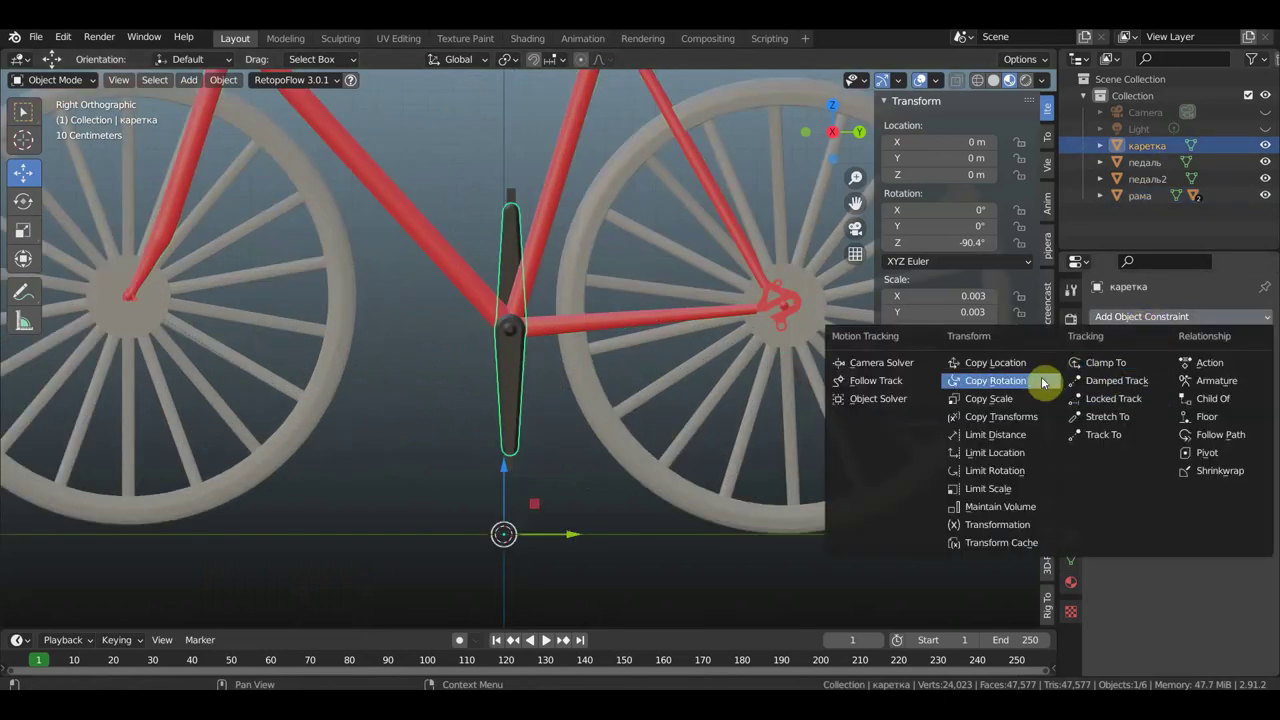
left_click(1148, 318)
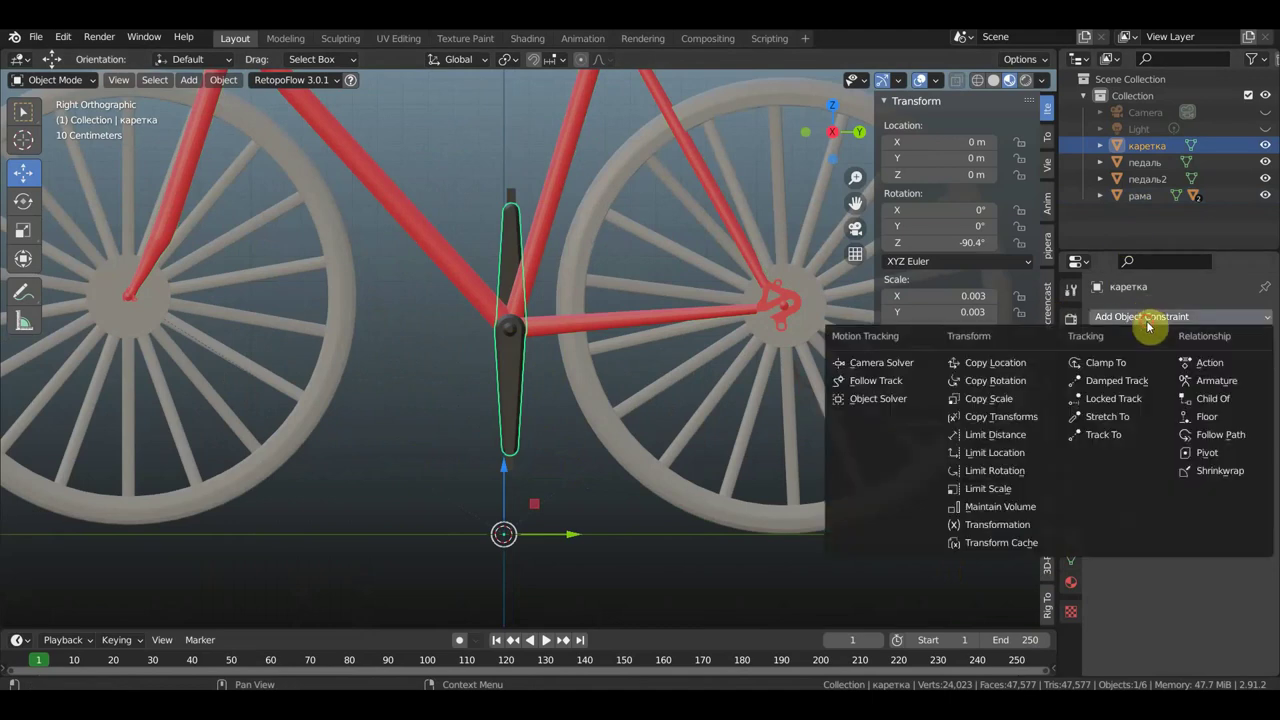
left_click(1049, 530)
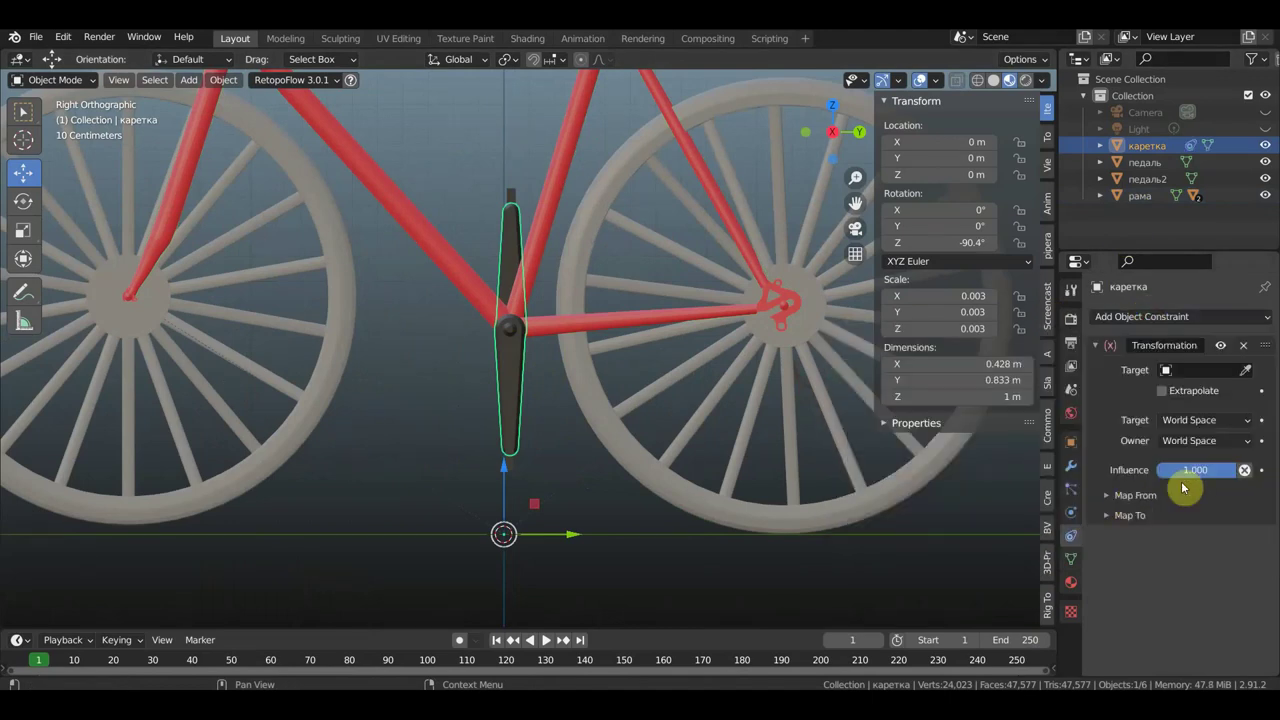
left_click(1203, 370)
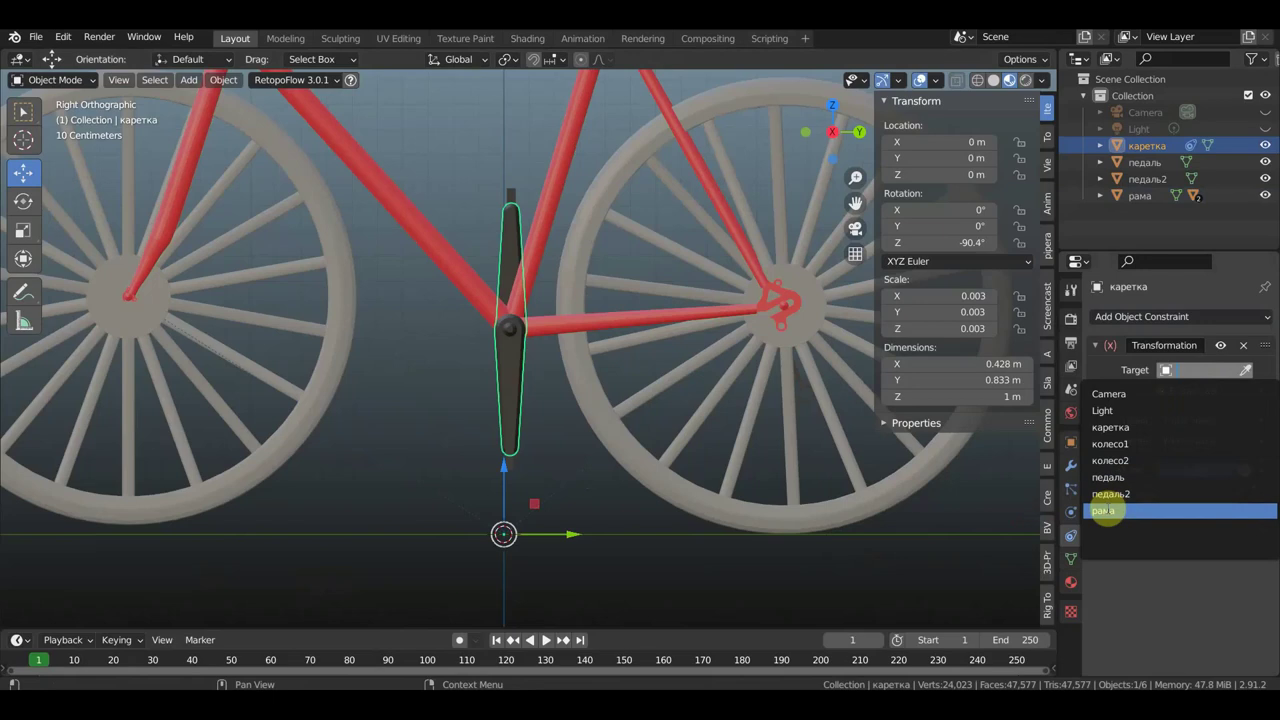
left_click(1130, 510)
left_click(1199, 463)
left_click(1199, 498)
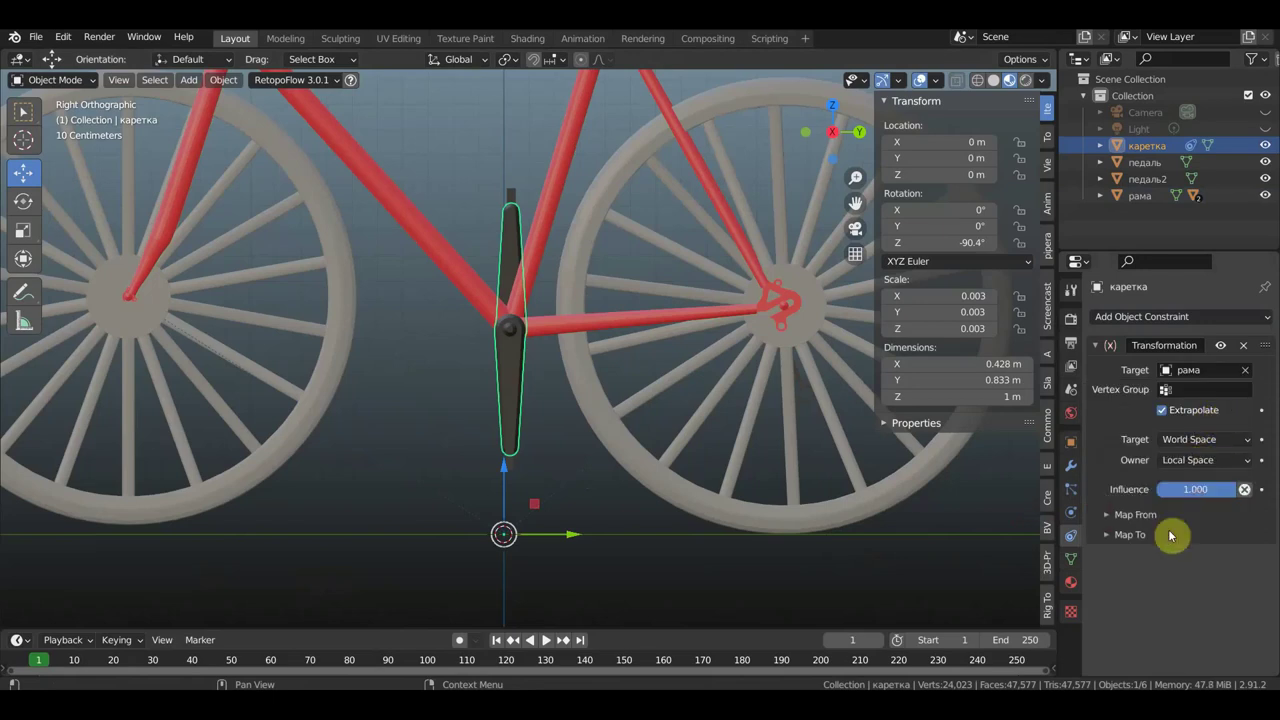
left_click(1110, 515)
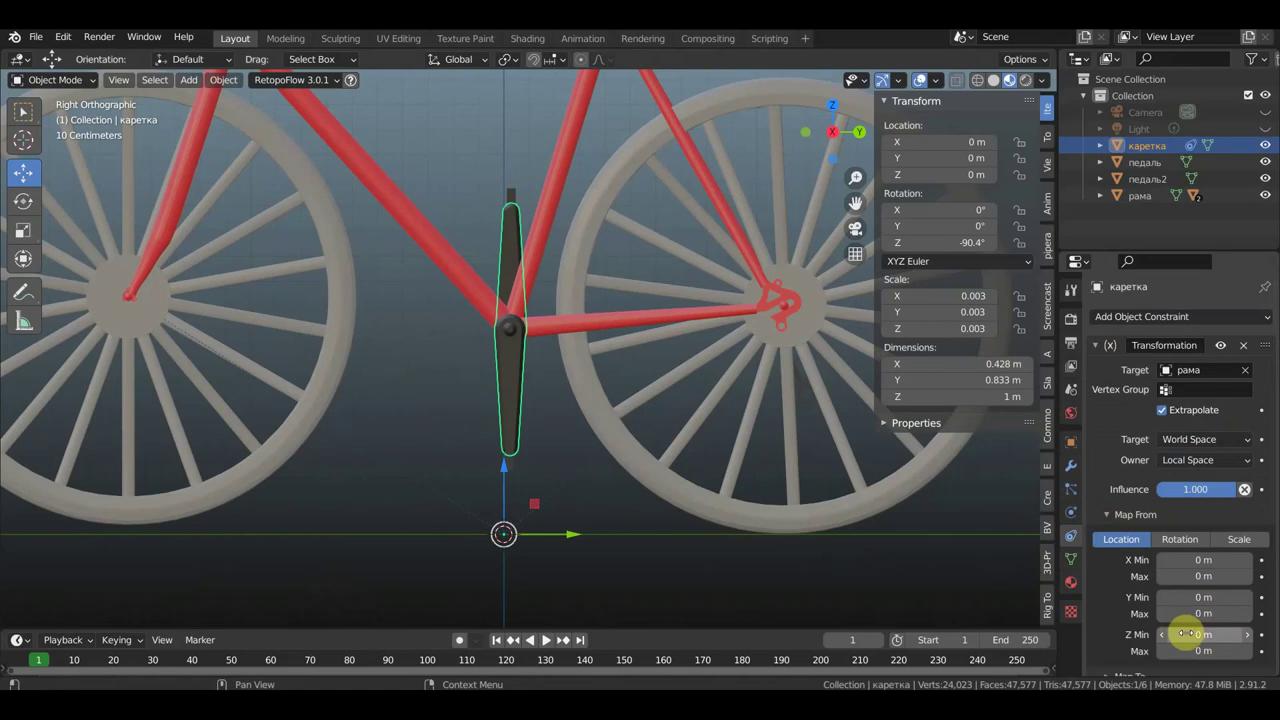
left_click(1200, 612)
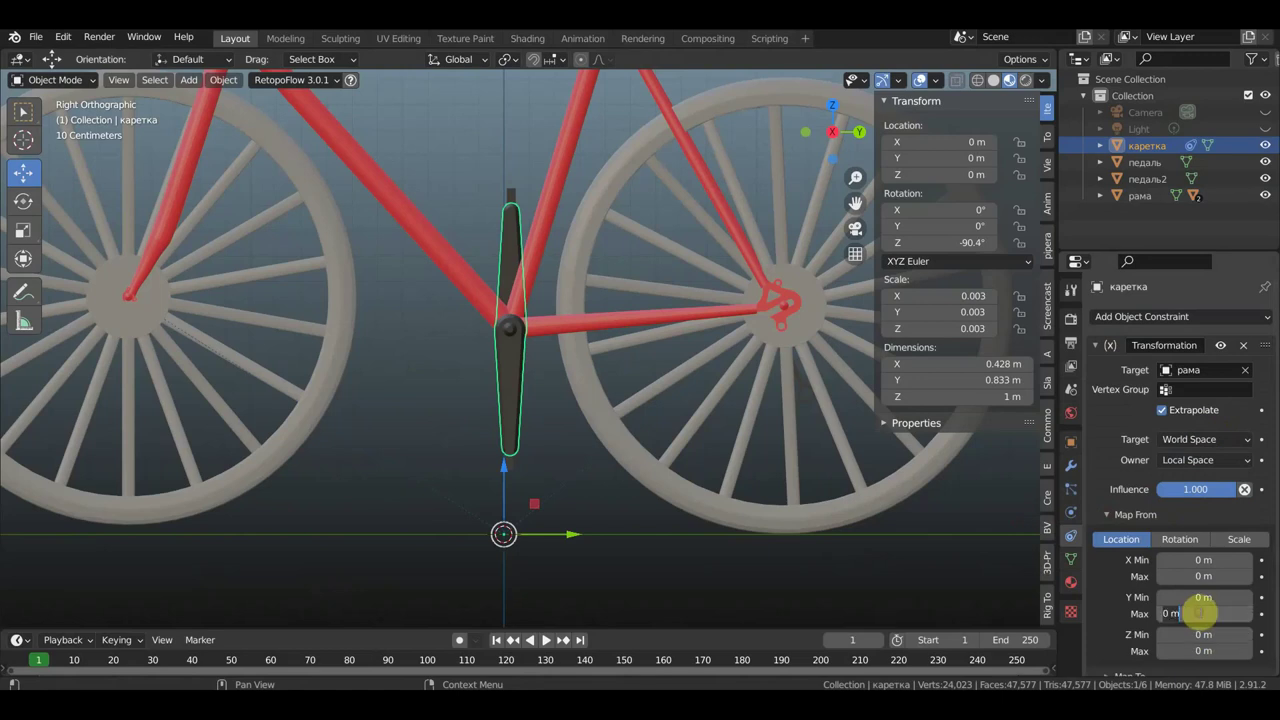
type("22")
key("Return")
Map the crank constraint's output to Rotation with Y max -360°.
scroll(1190, 600, "down", 1)
left_click(1110, 666)
scroll(1211, 610, "down", 3)
scroll(1212, 616, "down", 2)
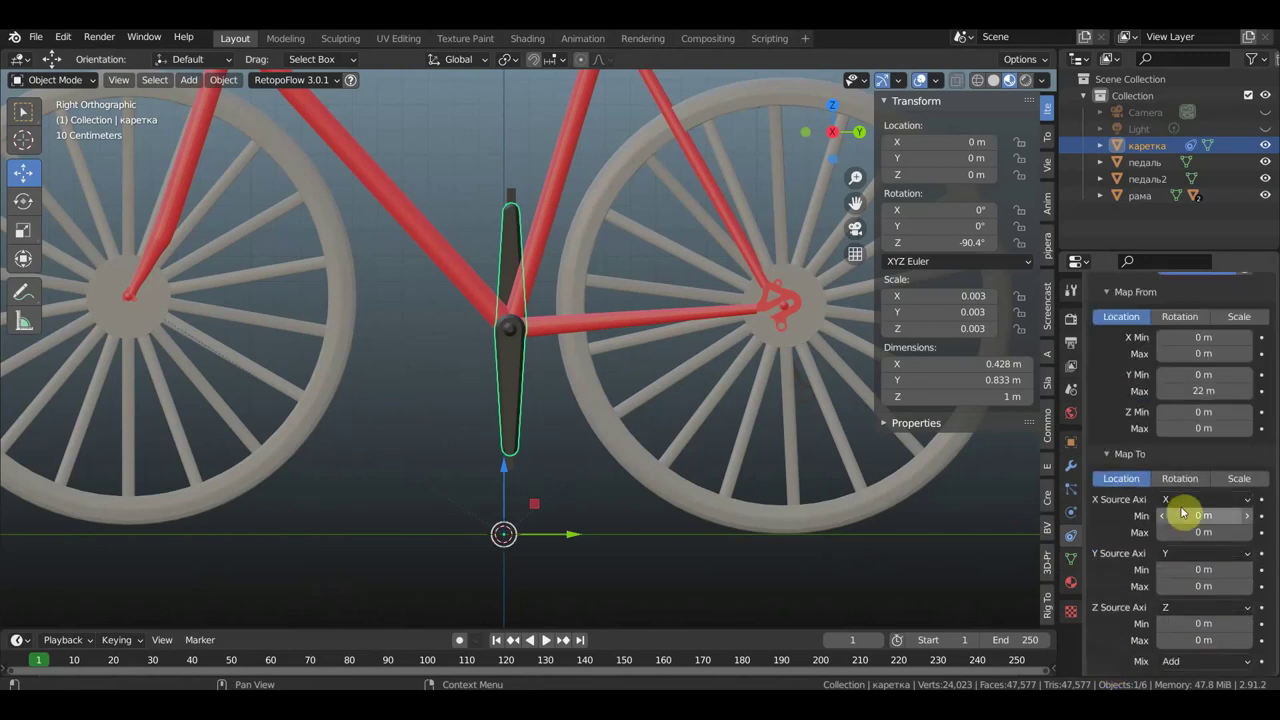
left_click(1183, 479)
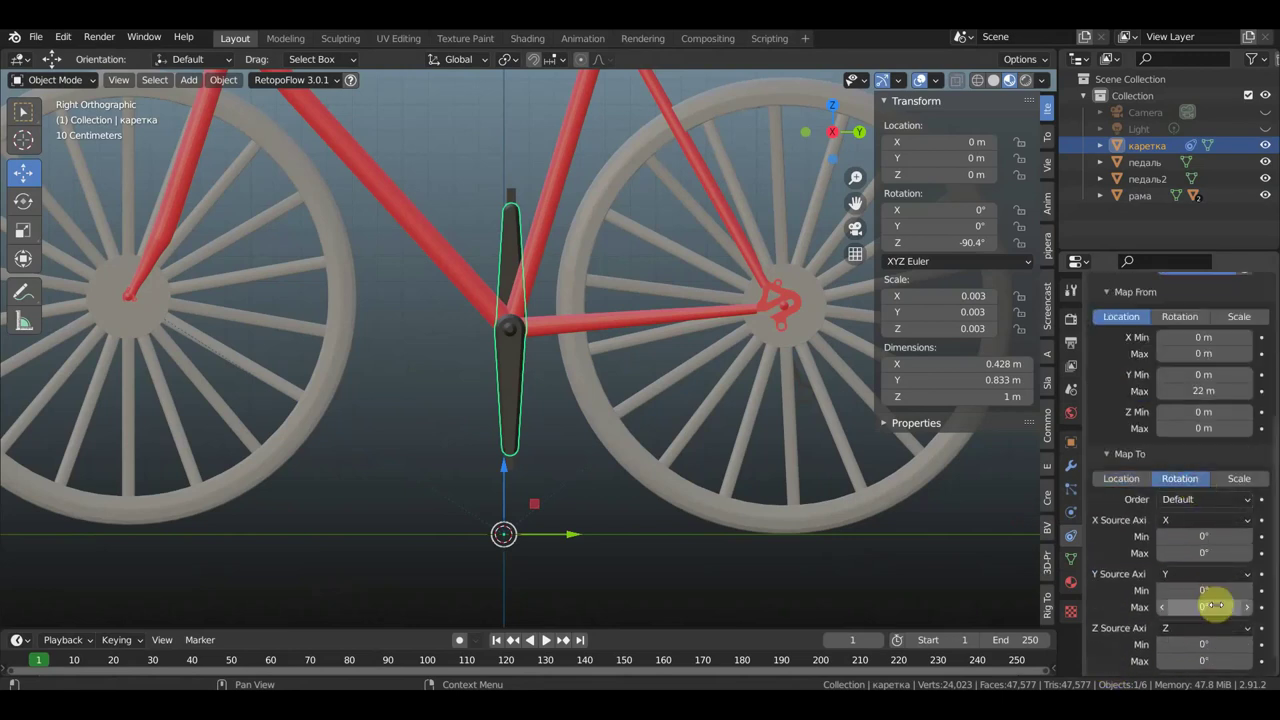
left_click(1205, 606)
type("-360")
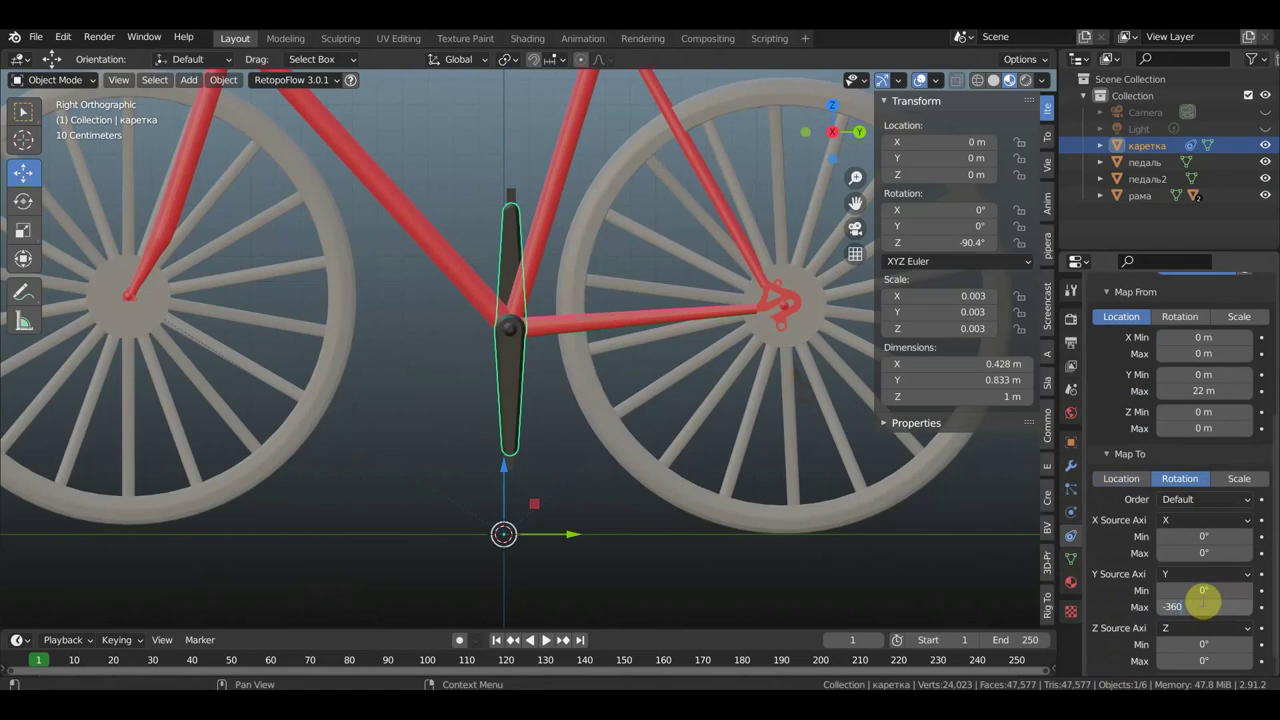
key("Return")
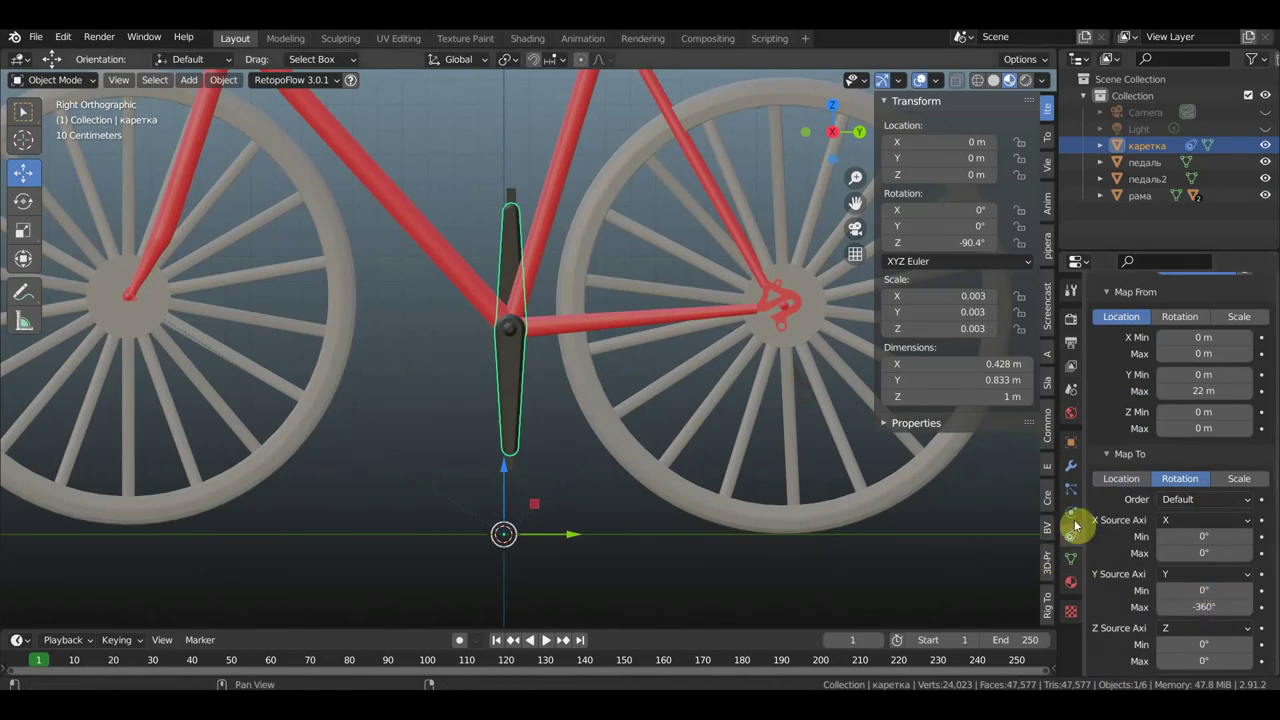
Parent the crank to the frame, test-slide the frame along Y, and reset it with Alt+G.
left_click(546, 217)
key("ctrl+p")
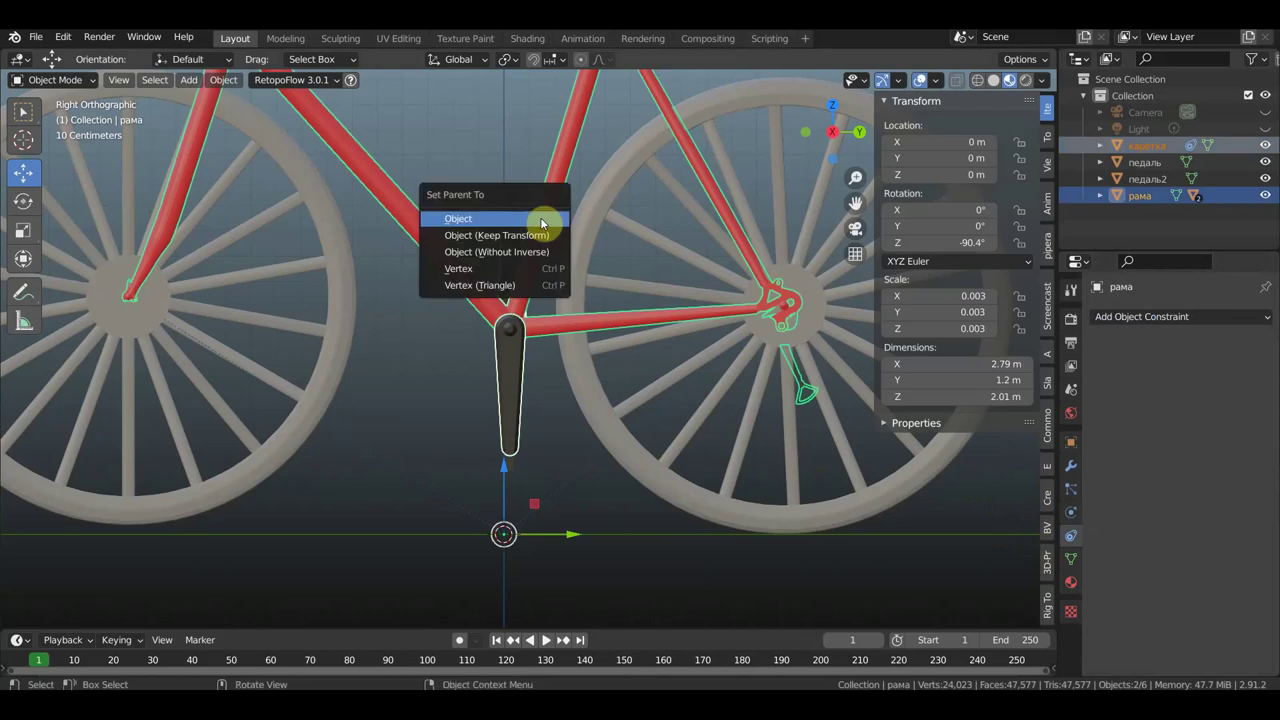
left_click(541, 219)
scroll(545, 240, "down", 4)
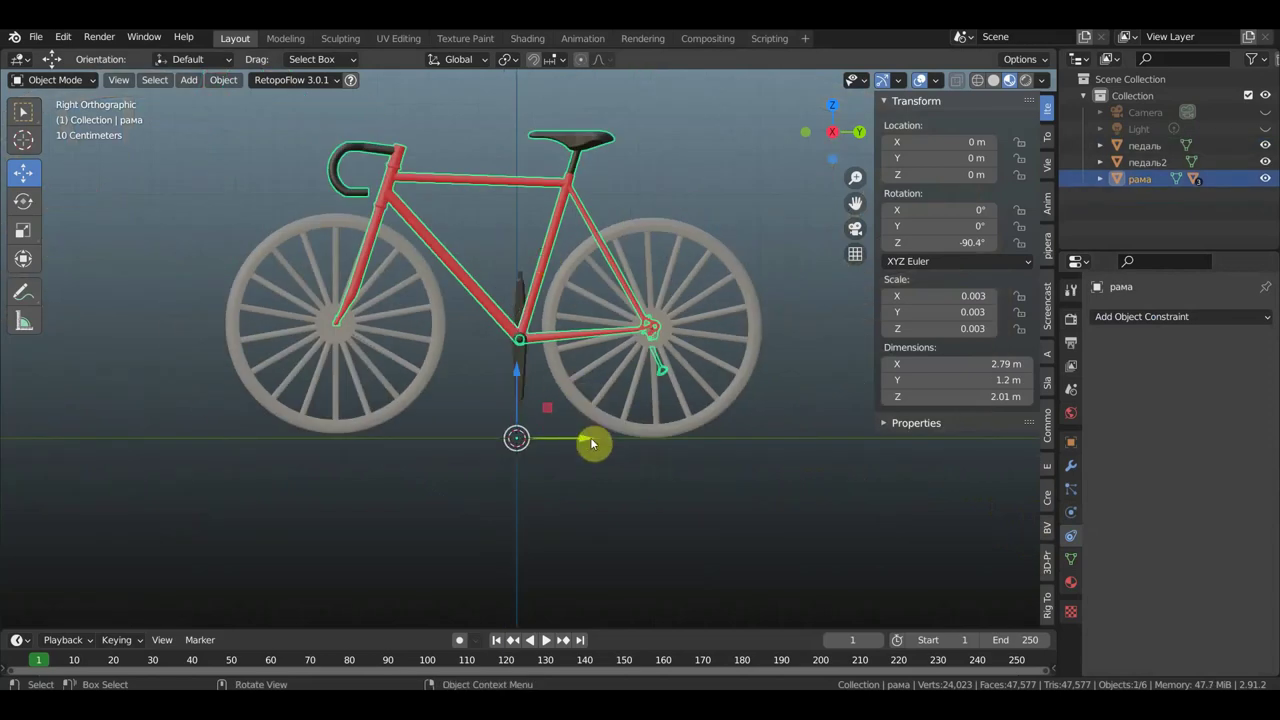
mouse_move(566, 437)
left_mouse_down()
mouse_move(426, 431)
mouse_move(519, 408)
left_mouse_up()
key("alt+g")
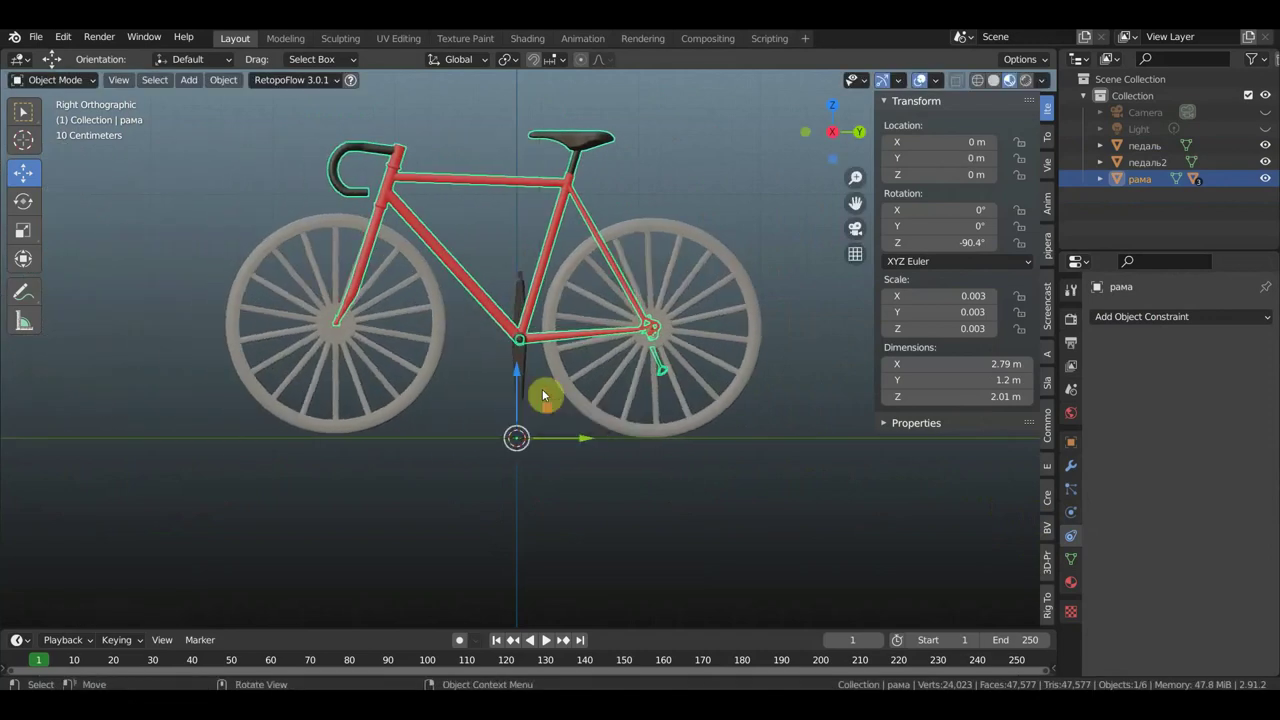
scroll(531, 349, "up", 1)
scroll(531, 349, "up", 3)
Set the crank's origin to its centre of mass.
left_click(507, 370)
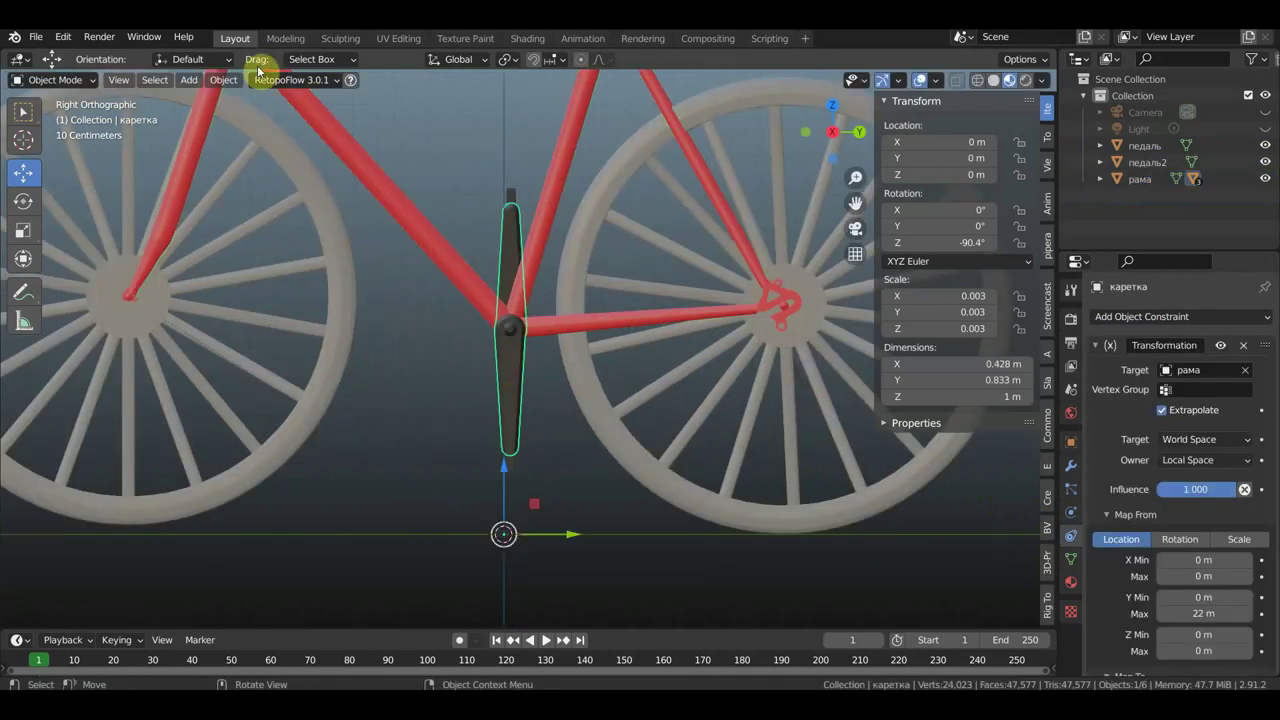
left_click(223, 82)
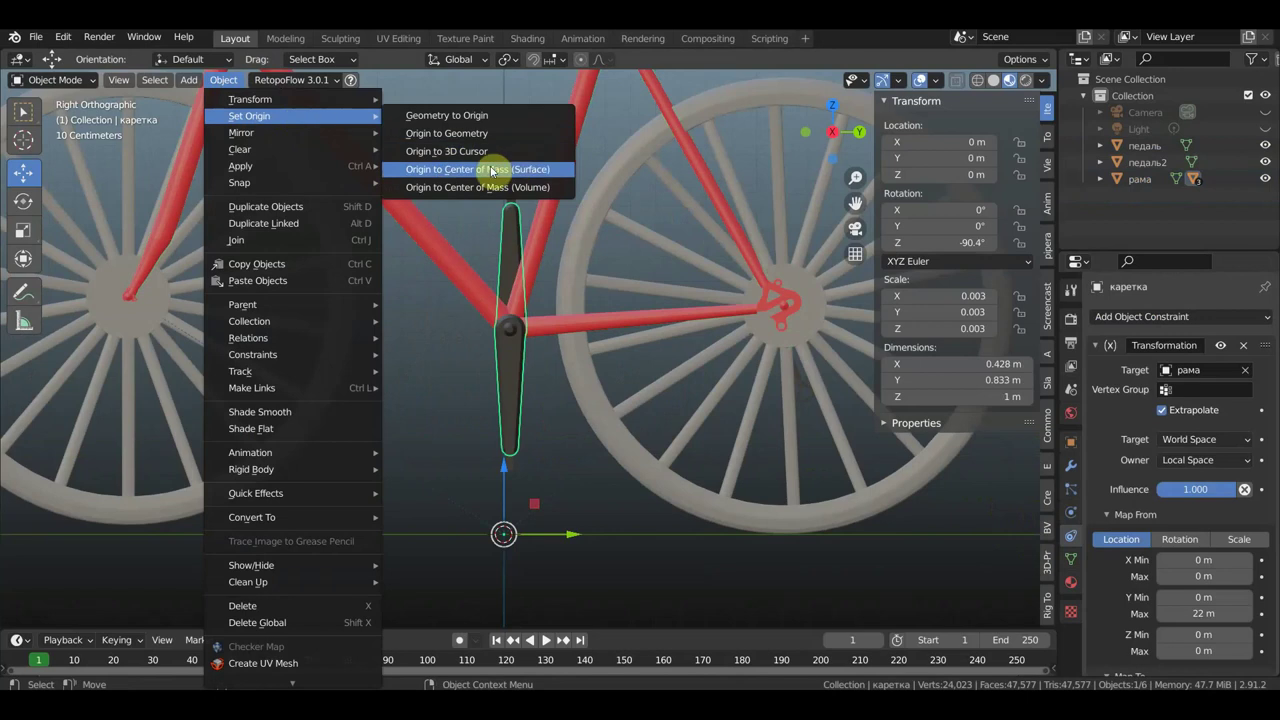
left_click(488, 170)
Trial-move the frame along Y, undo back to Y 0, and hide the sidebar.
left_click(577, 272)
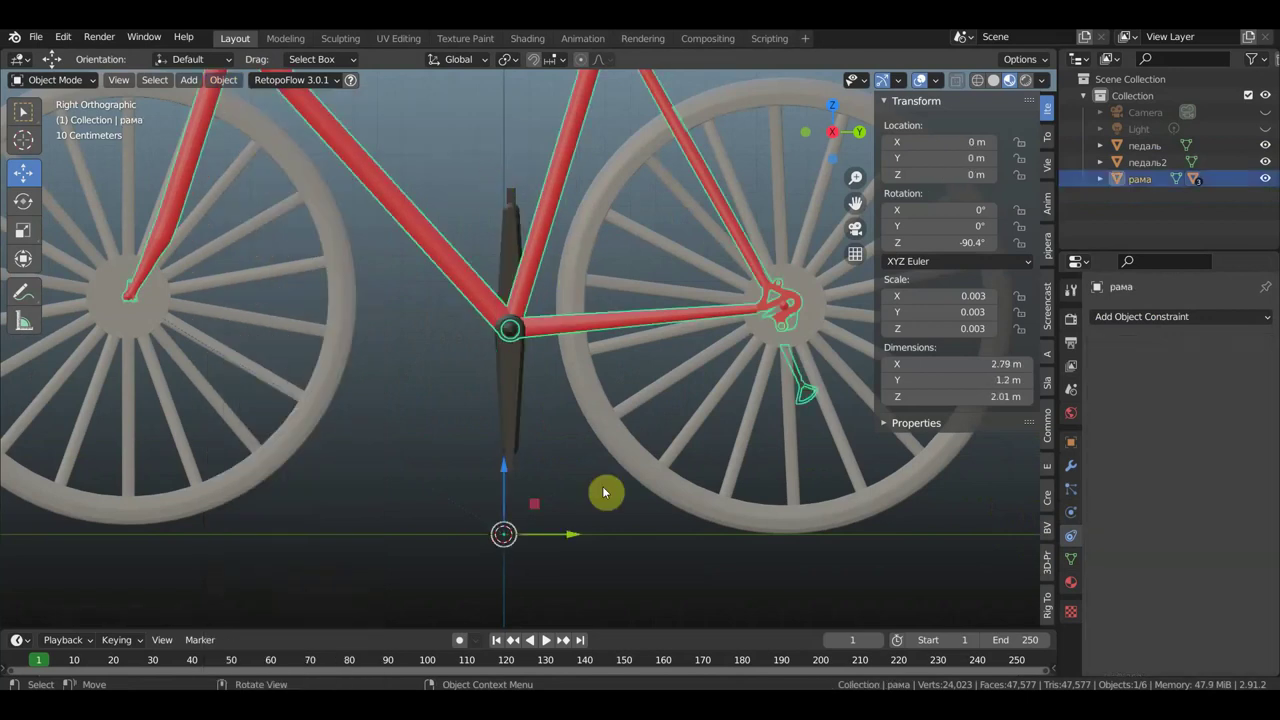
key("g")
key("y")
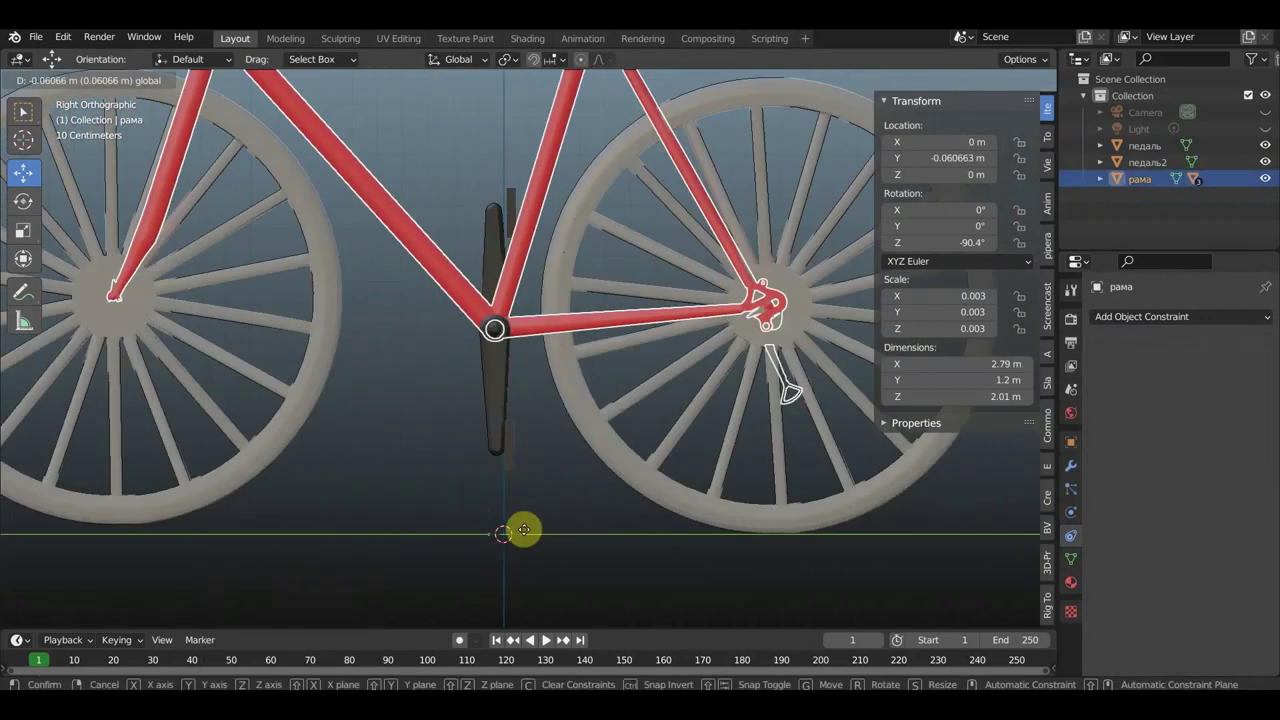
left_click(600, 522)
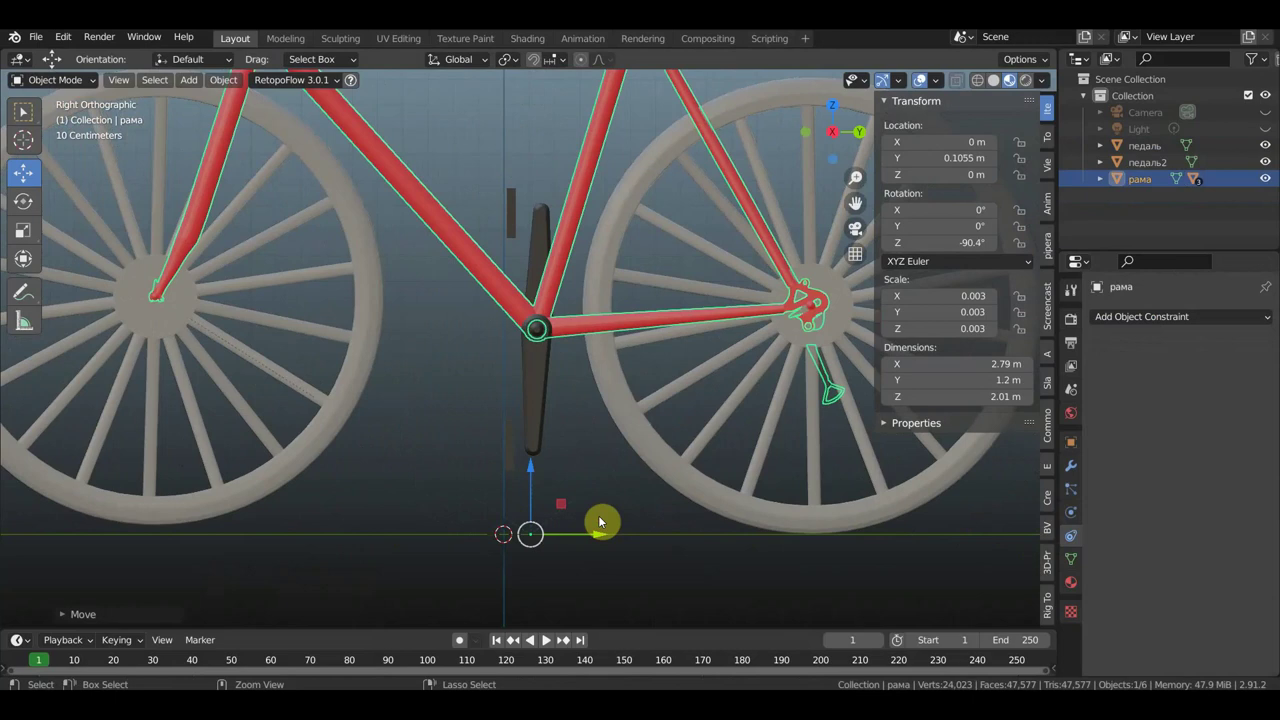
key("ctrl+z")
mouse_move(718, 467)
middle_mouse_down()
mouse_move(820, 480)
mouse_move(623, 463)
middle_mouse_up()
key("n")
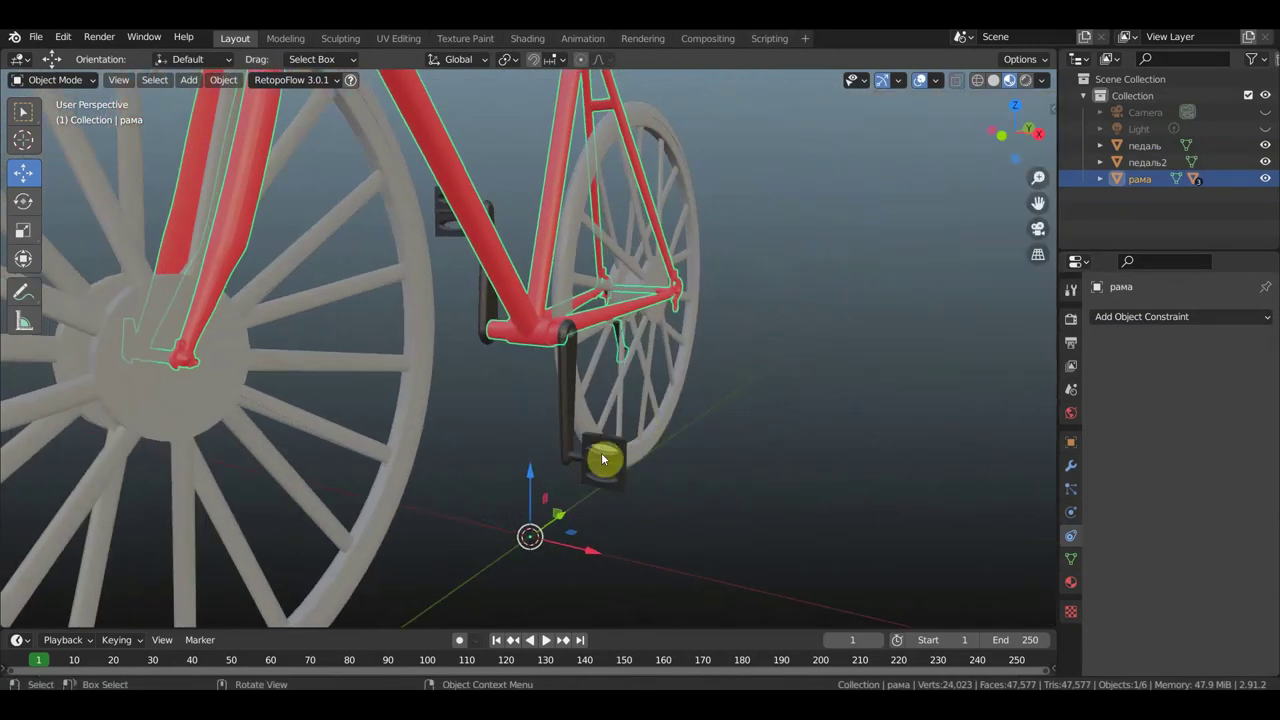
Replace Material.001 with the red Material.002 on both pedals, педаль2 and педаль.
left_click(616, 461)
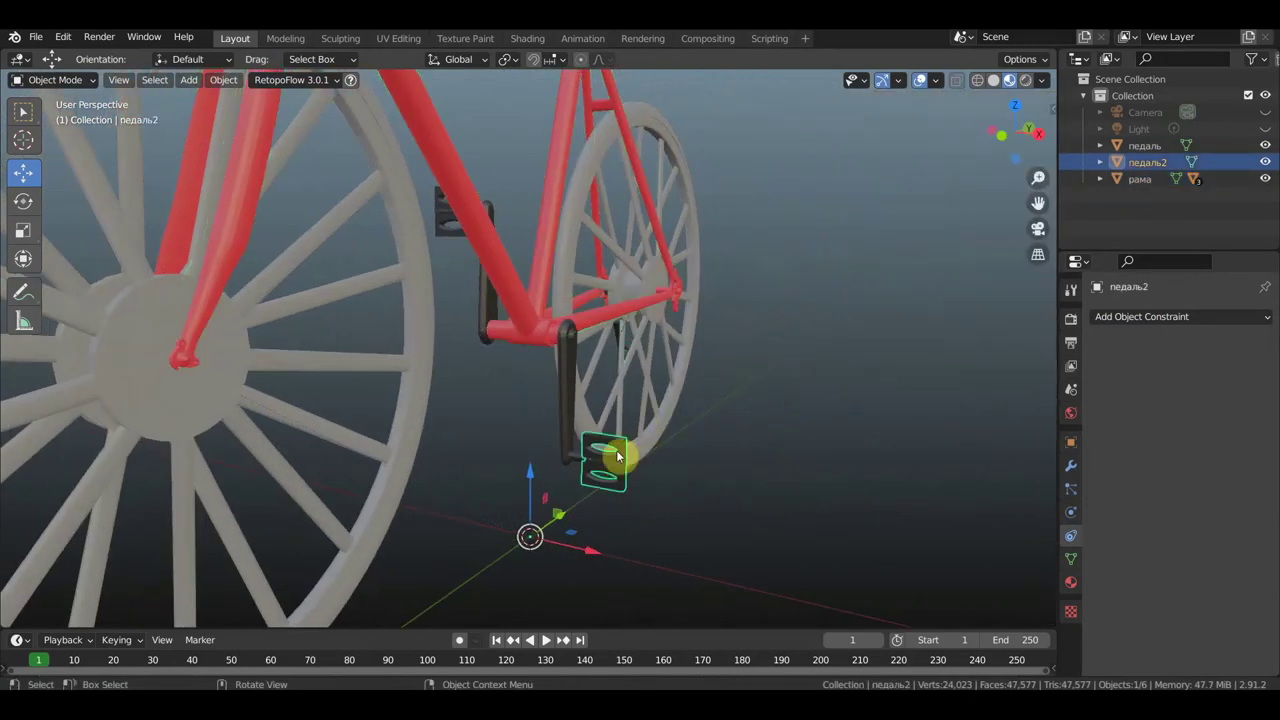
left_click(1070, 581)
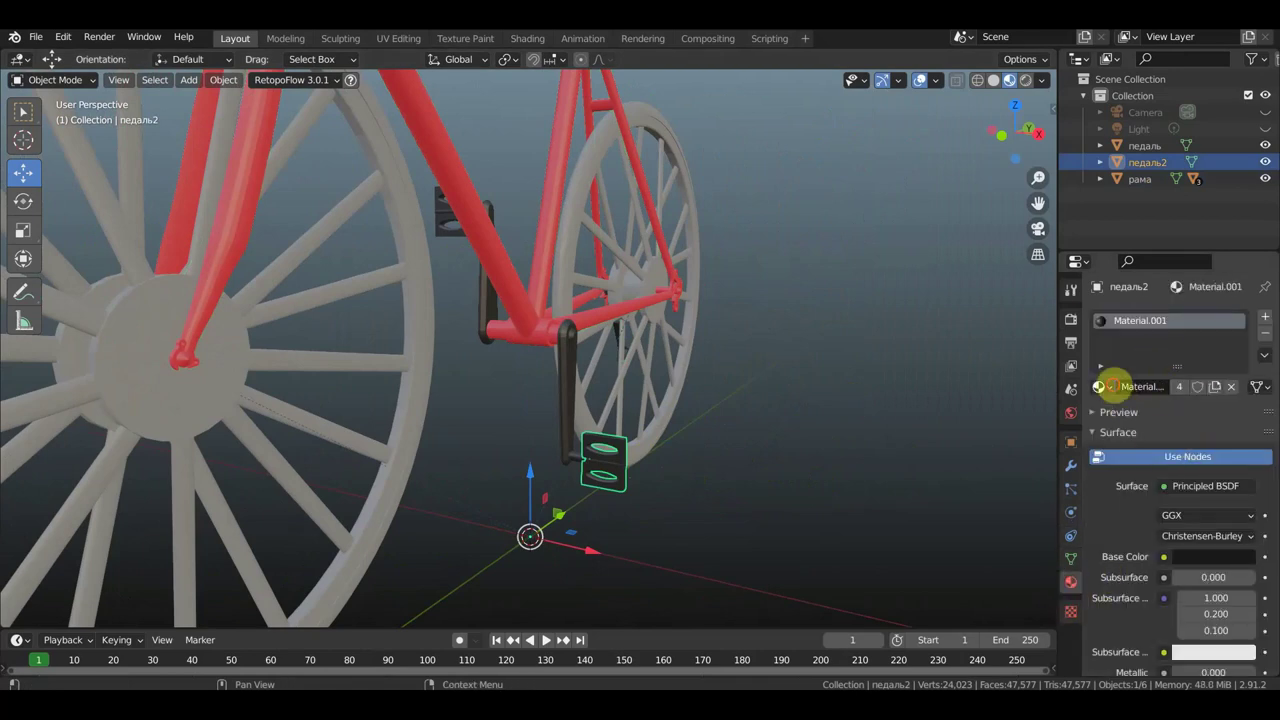
left_click(1106, 386)
left_click(995, 431)
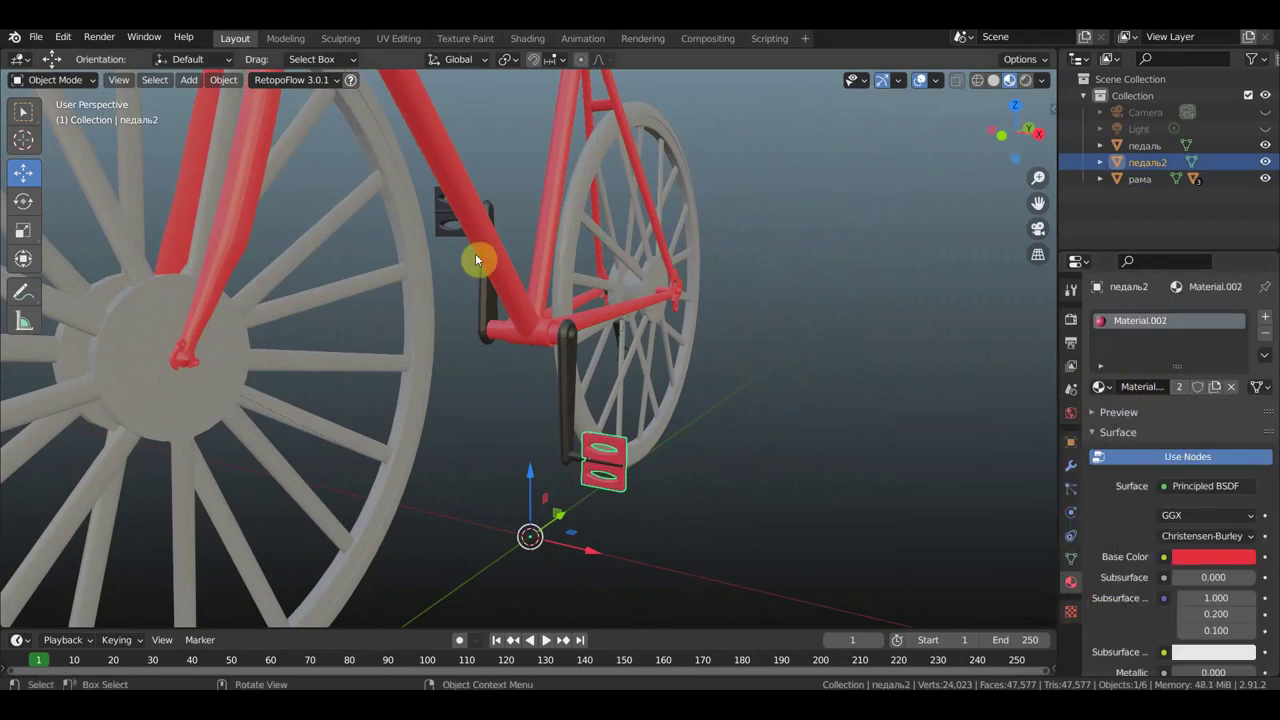
left_click(443, 224)
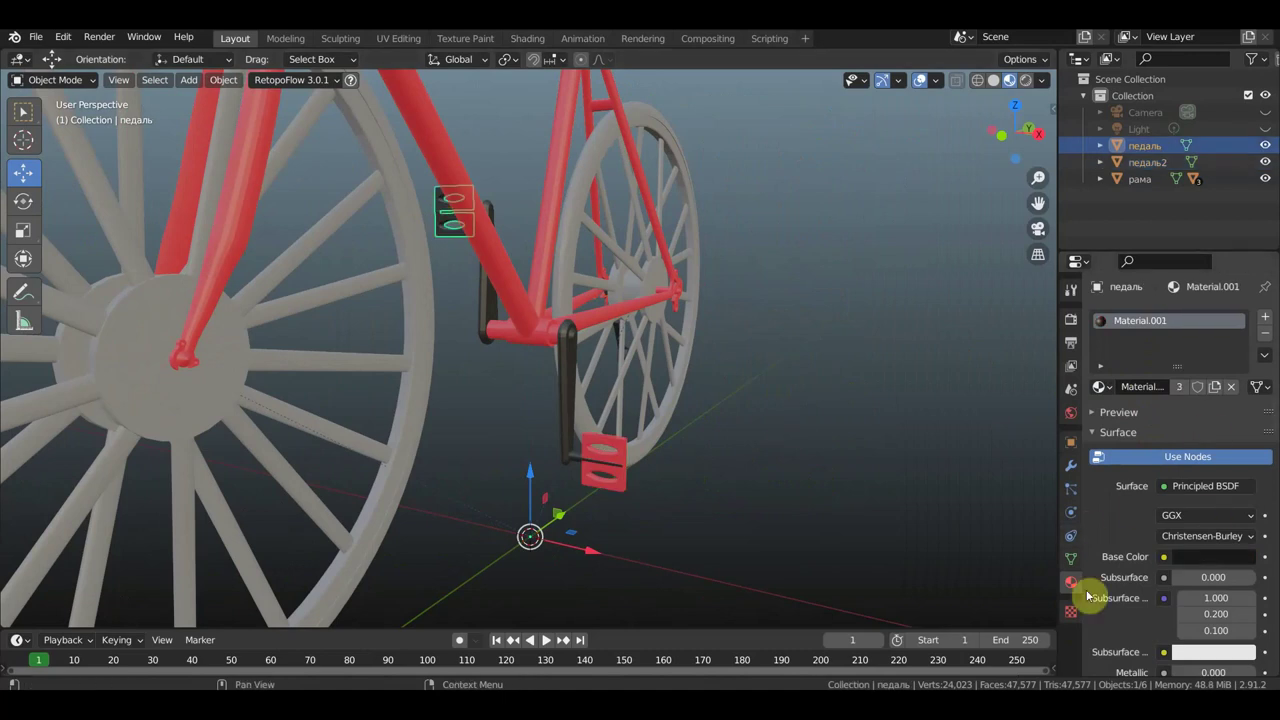
left_click(1102, 386)
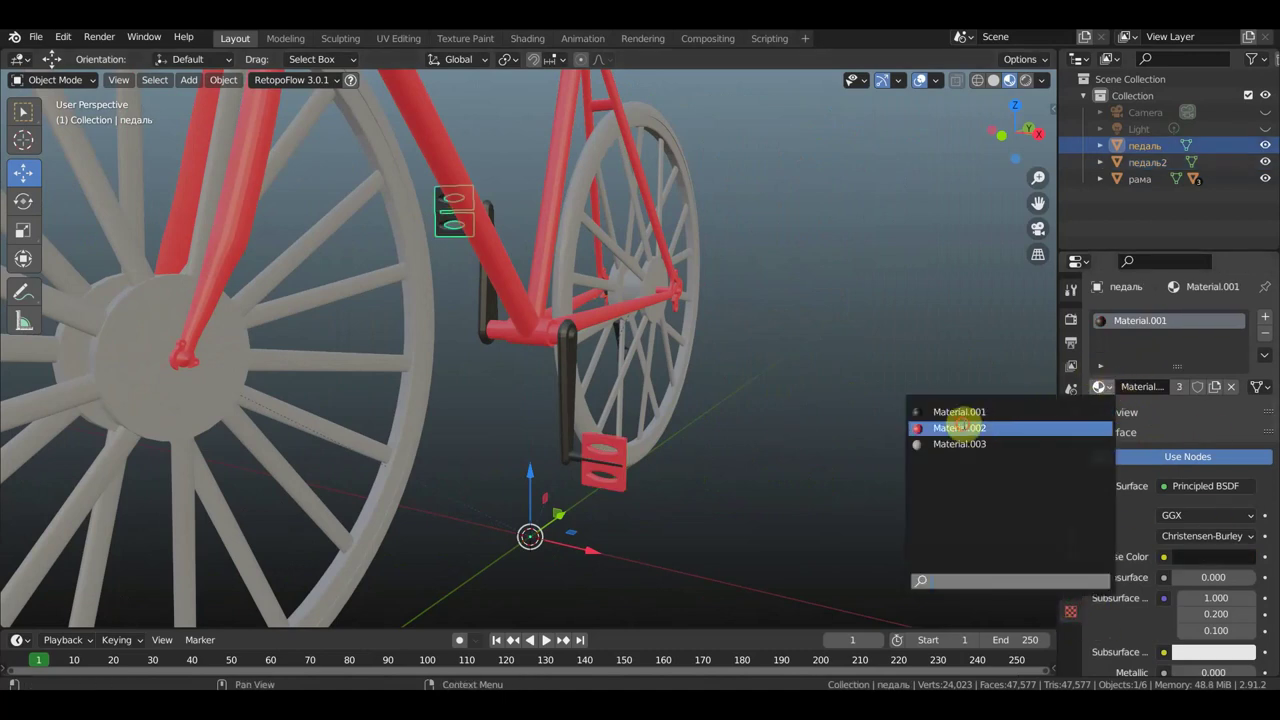
left_click(968, 428)
middle_click_drag(741, 397, 675, 395)
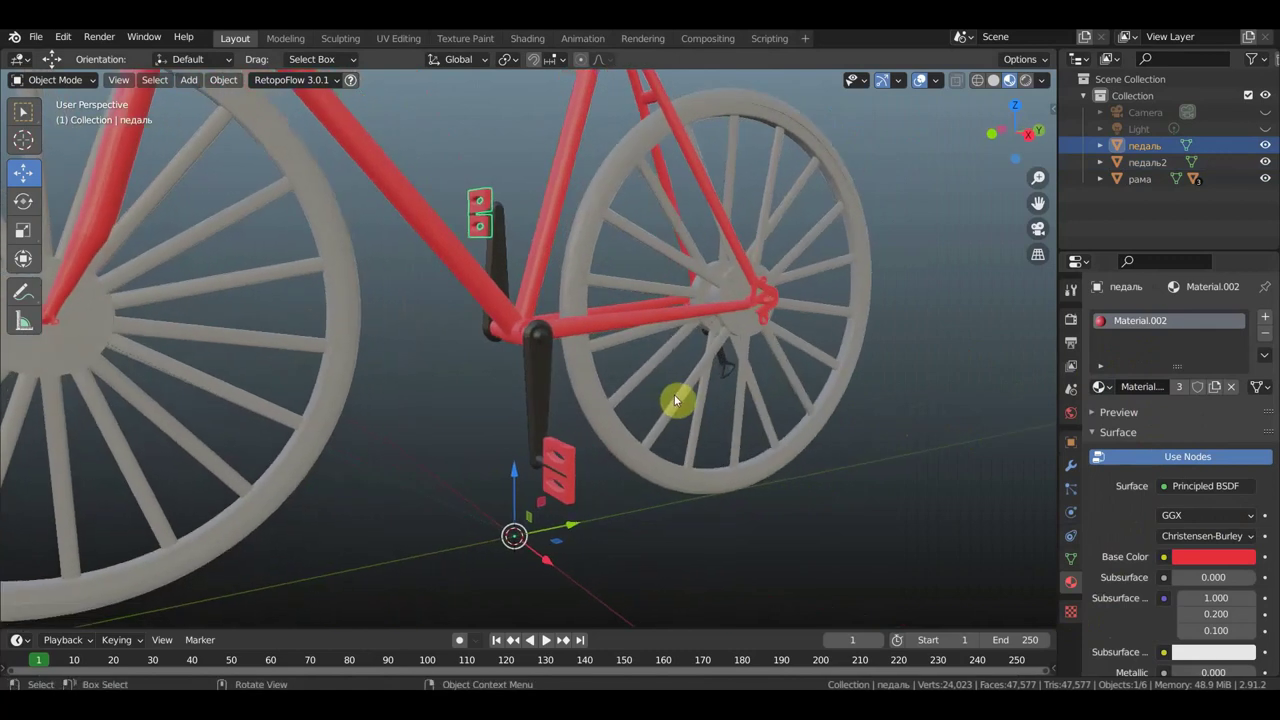
left_click(566, 478)
middle_click_drag(666, 473, 806, 458)
Add a small Plain Axes empty and place it at the lower pedal's centre.
key("KP_1")
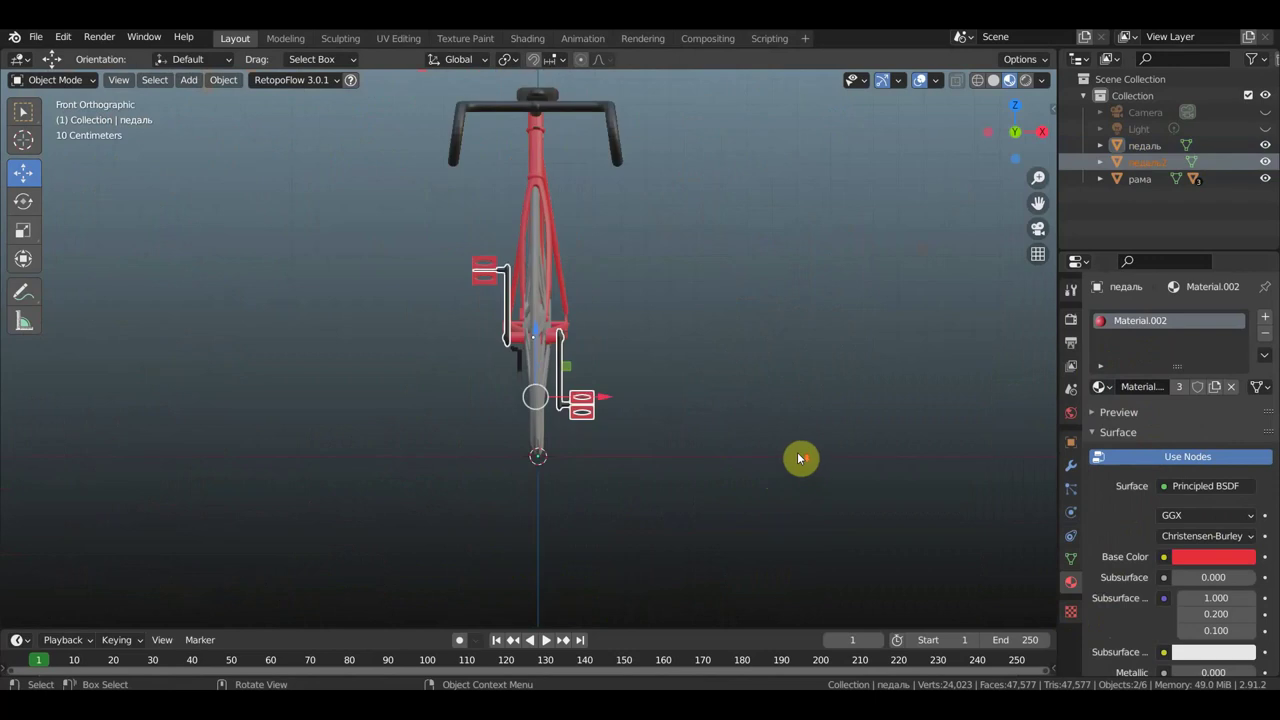
left_click(798, 456)
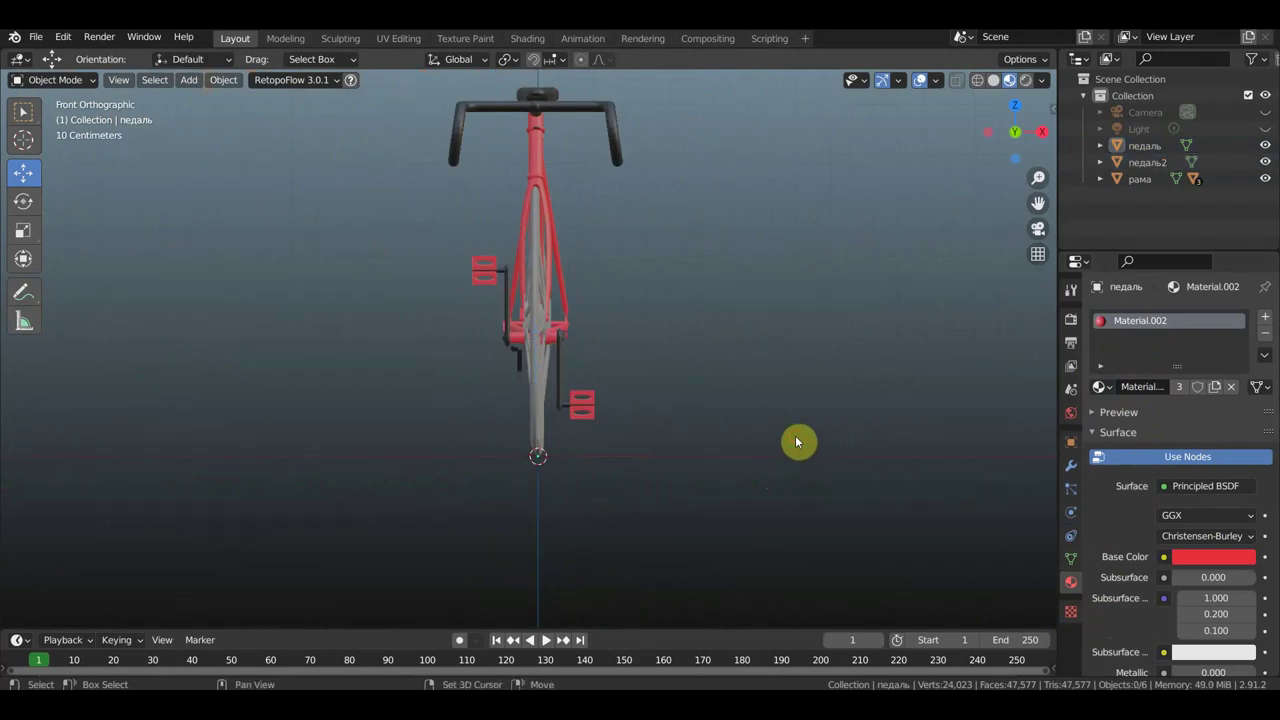
key("shift+a")
mouse_move(712, 437)
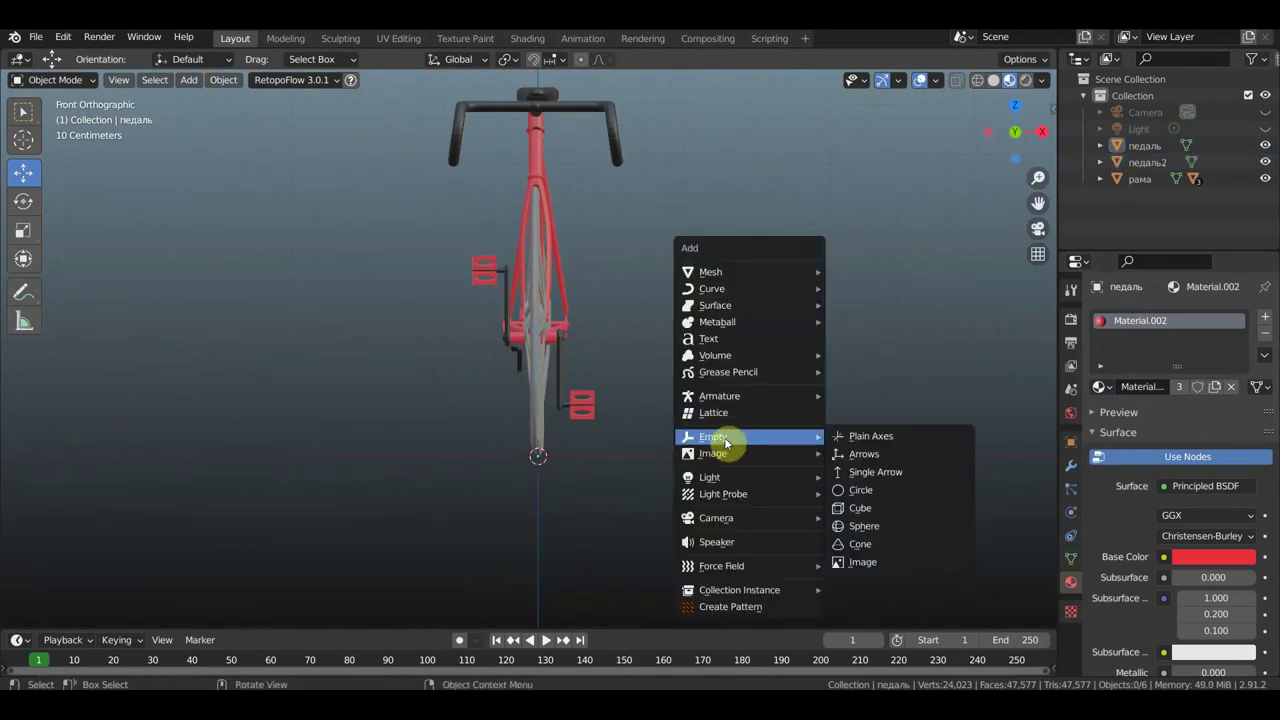
left_click(881, 438)
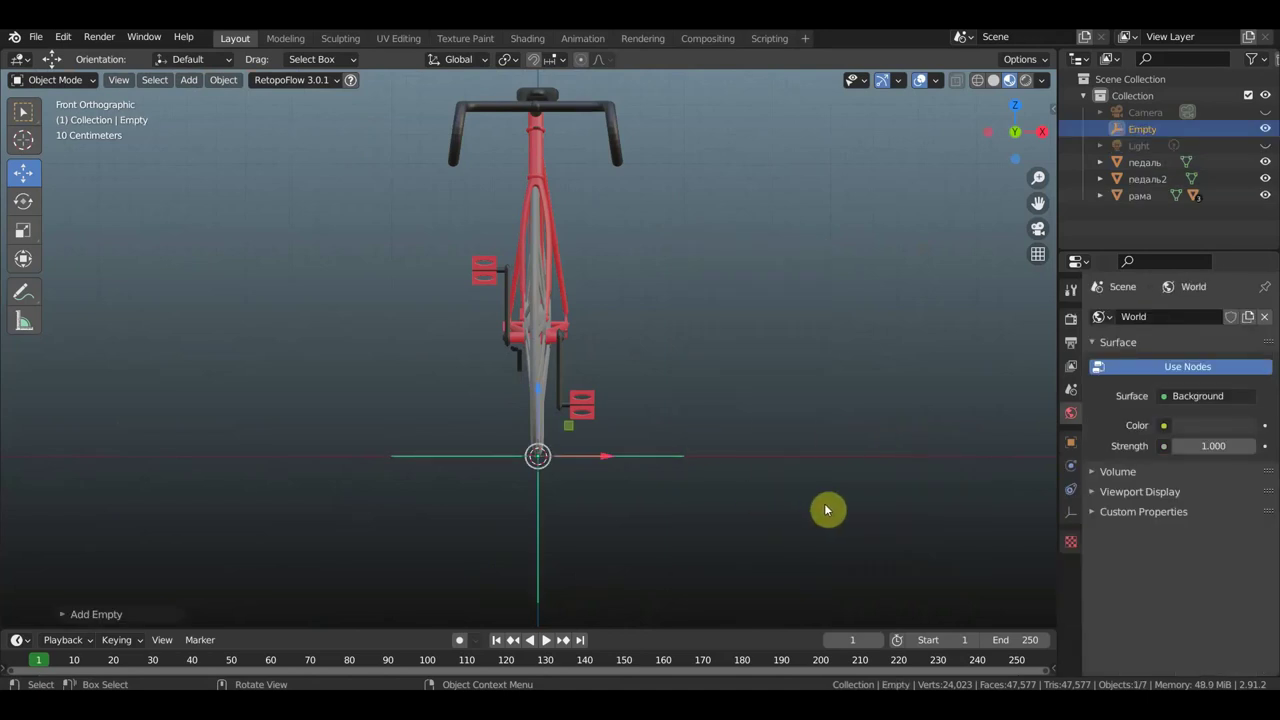
key("s")
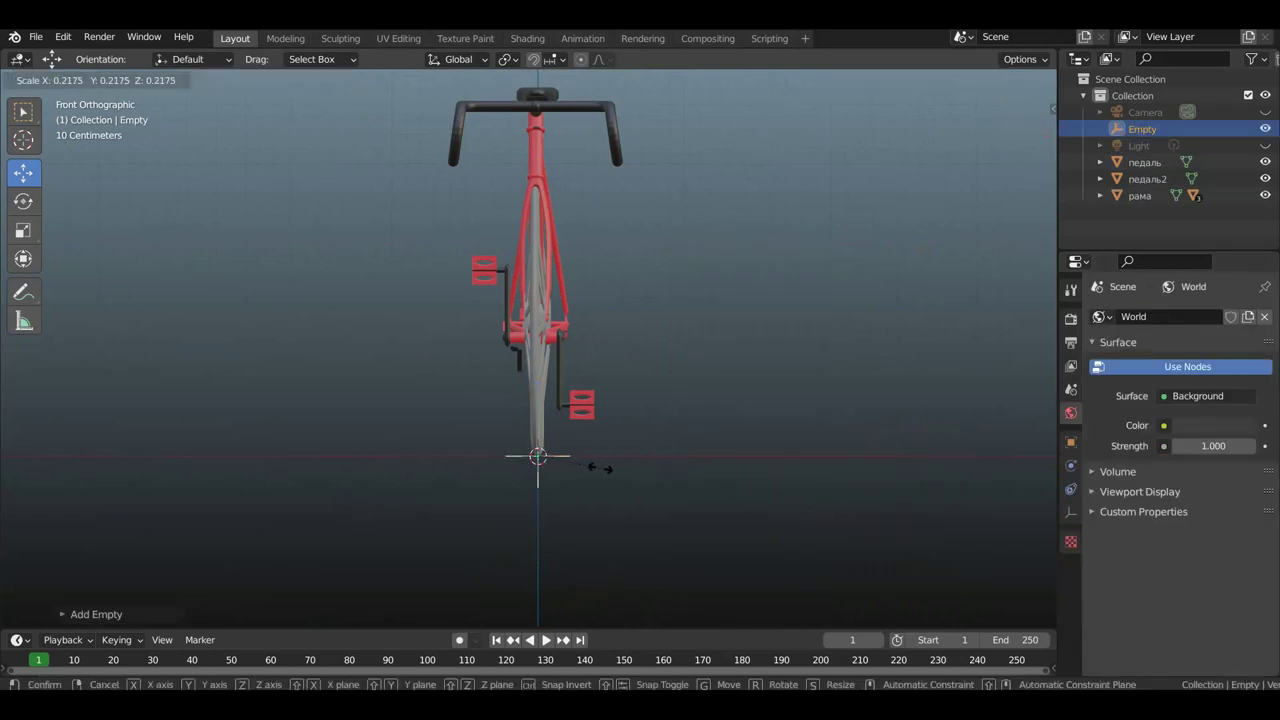
left_click(590, 472)
key("g")
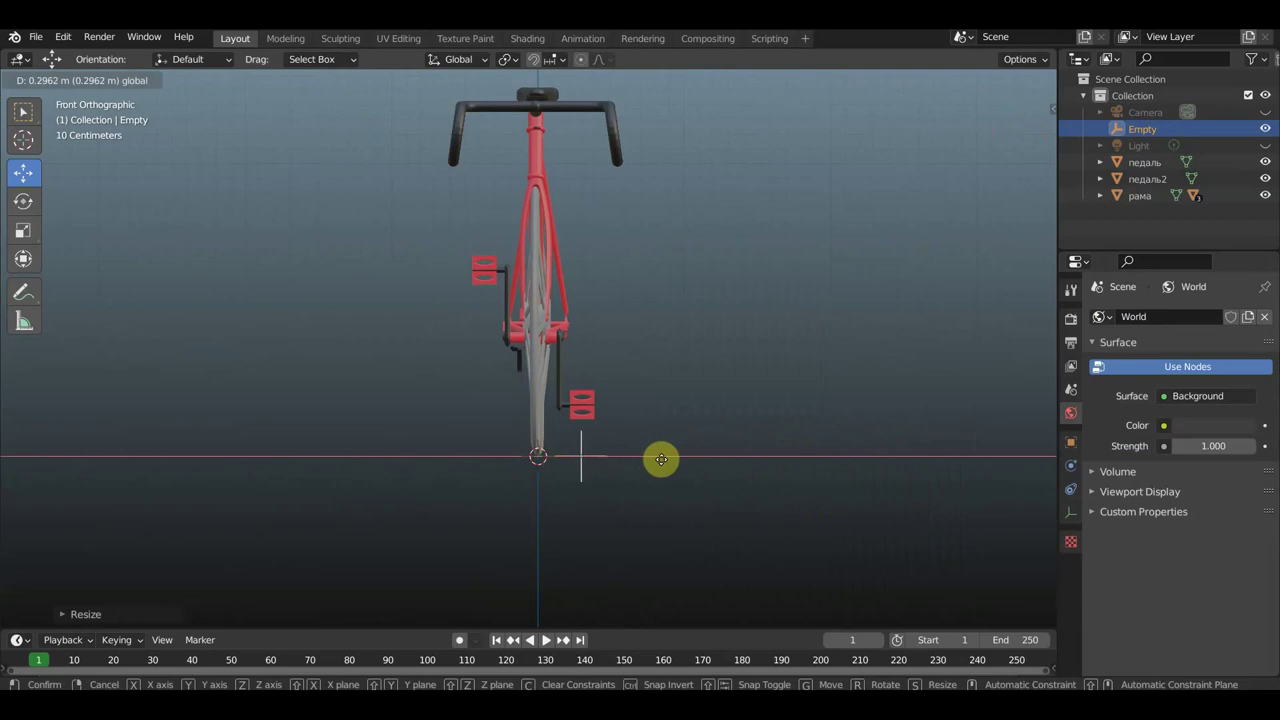
left_click(661, 459)
left_click_drag(586, 391, 581, 343)
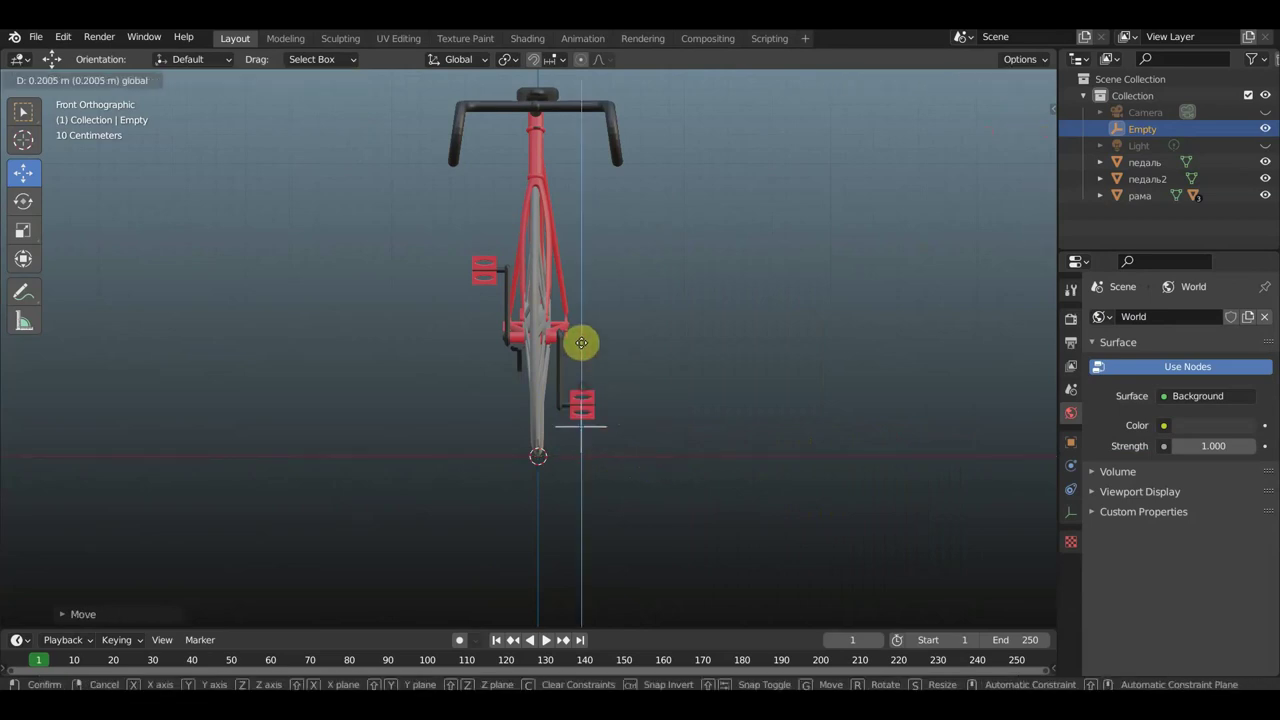
right_click(578, 327)
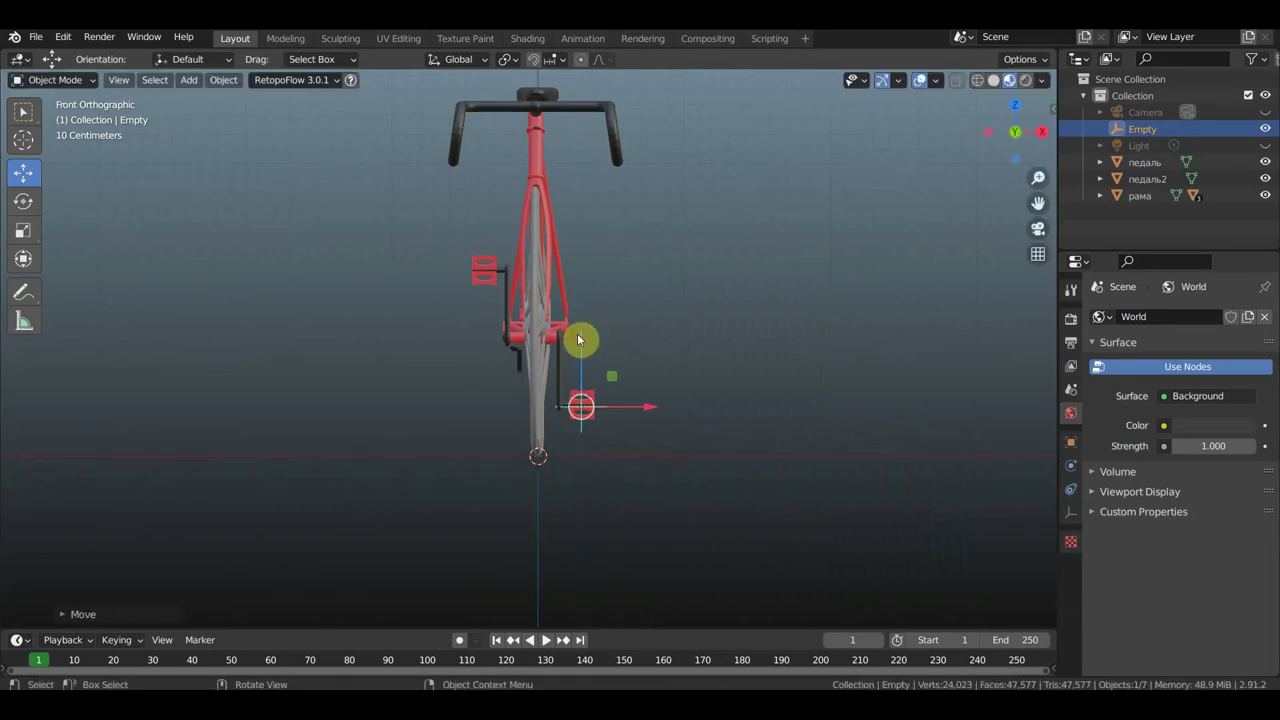
key("KP_3")
scroll(560, 420, "up", 4)
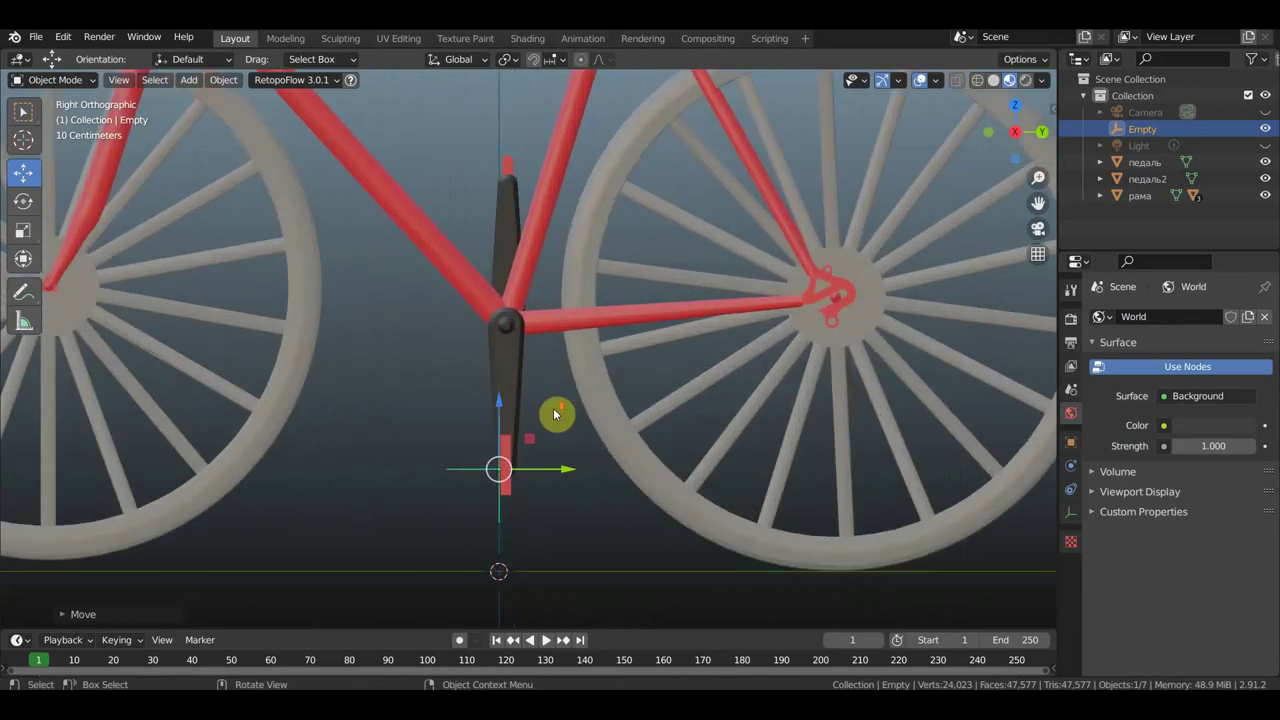
left_click_drag(569, 469, 580, 470)
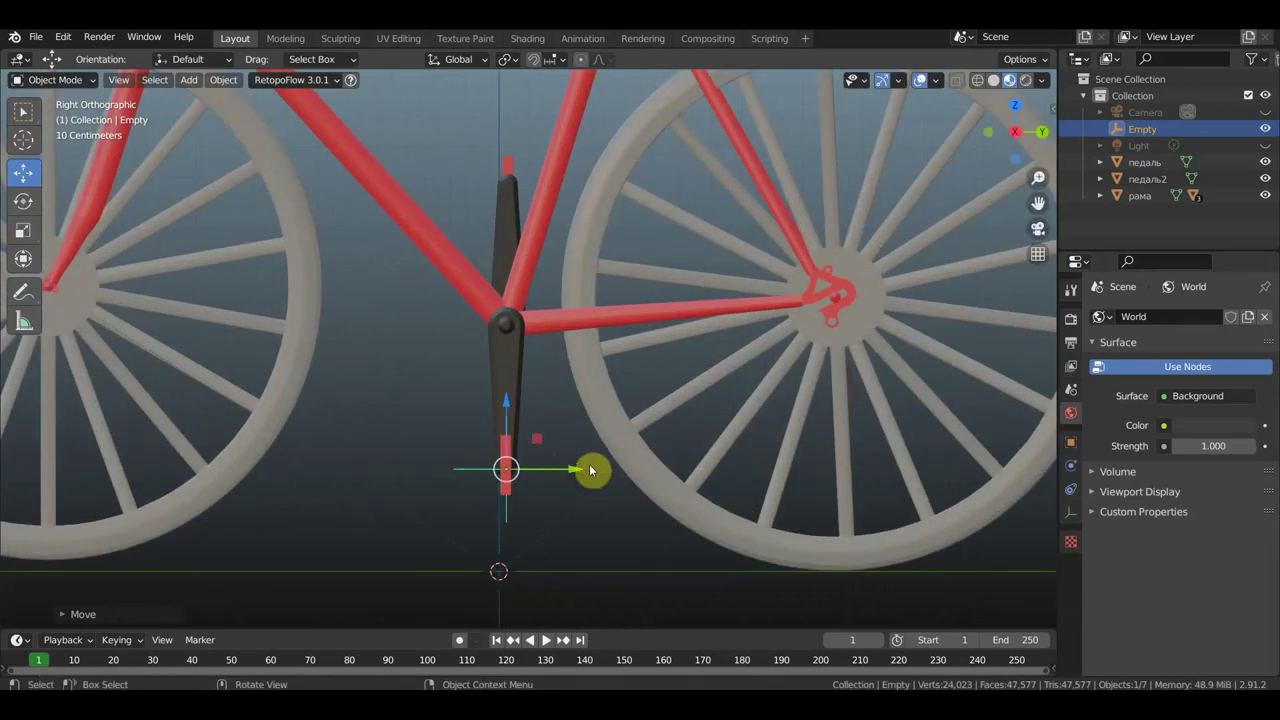
key("KP_1")
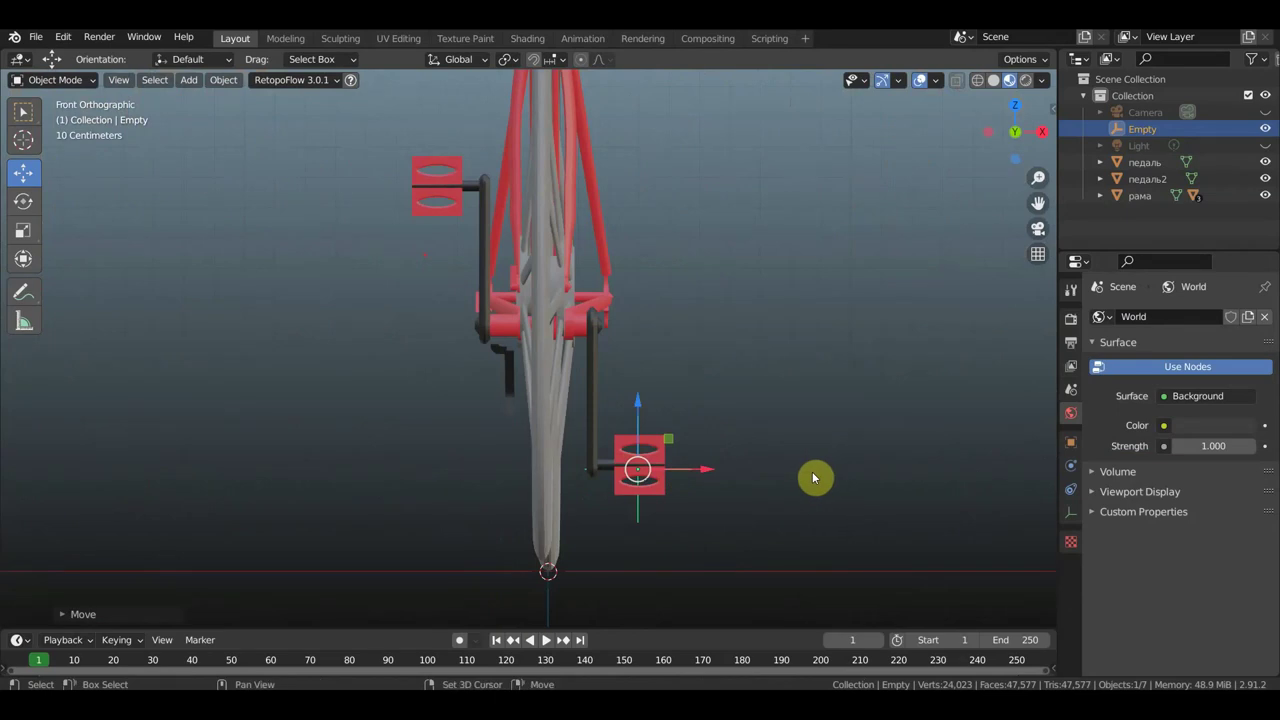
Duplicate the empty and move the copy to the upper pedal's centre.
key("shift+d")
left_click(812, 471)
left_click_drag(711, 470, 498, 460)
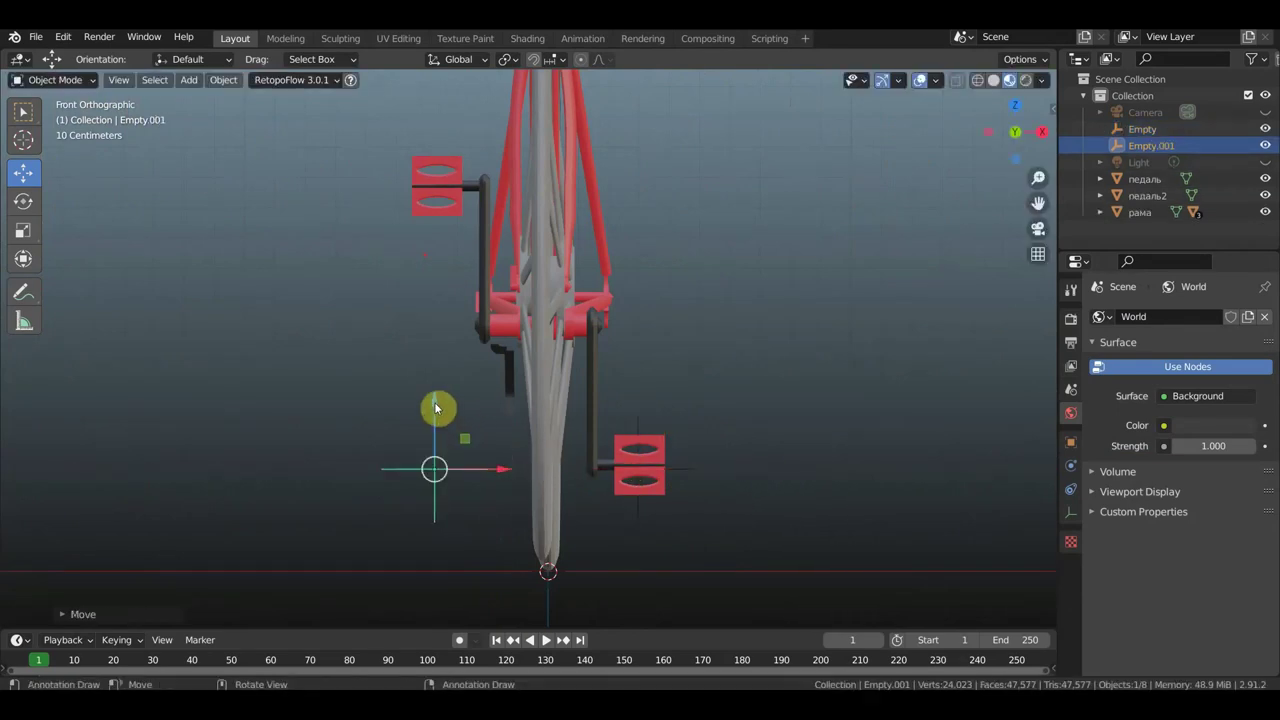
left_click_drag(434, 398, 491, 115)
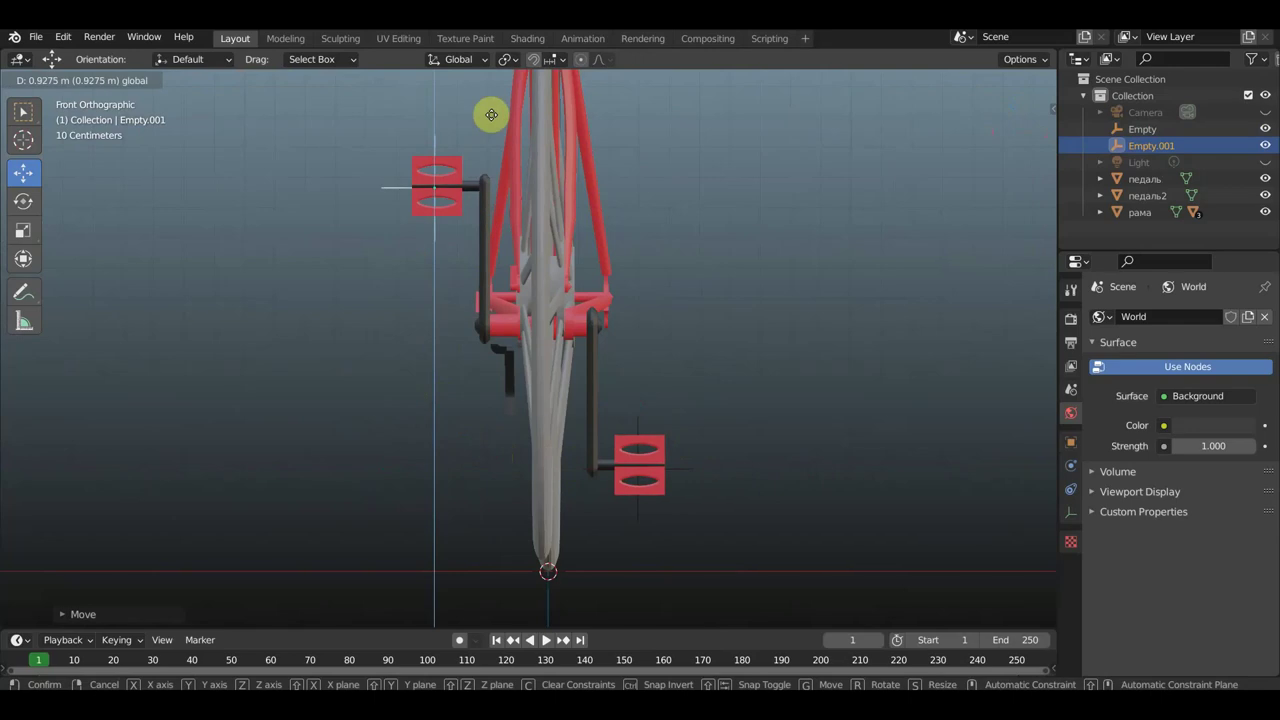
left_click_drag(493, 112, 495, 115)
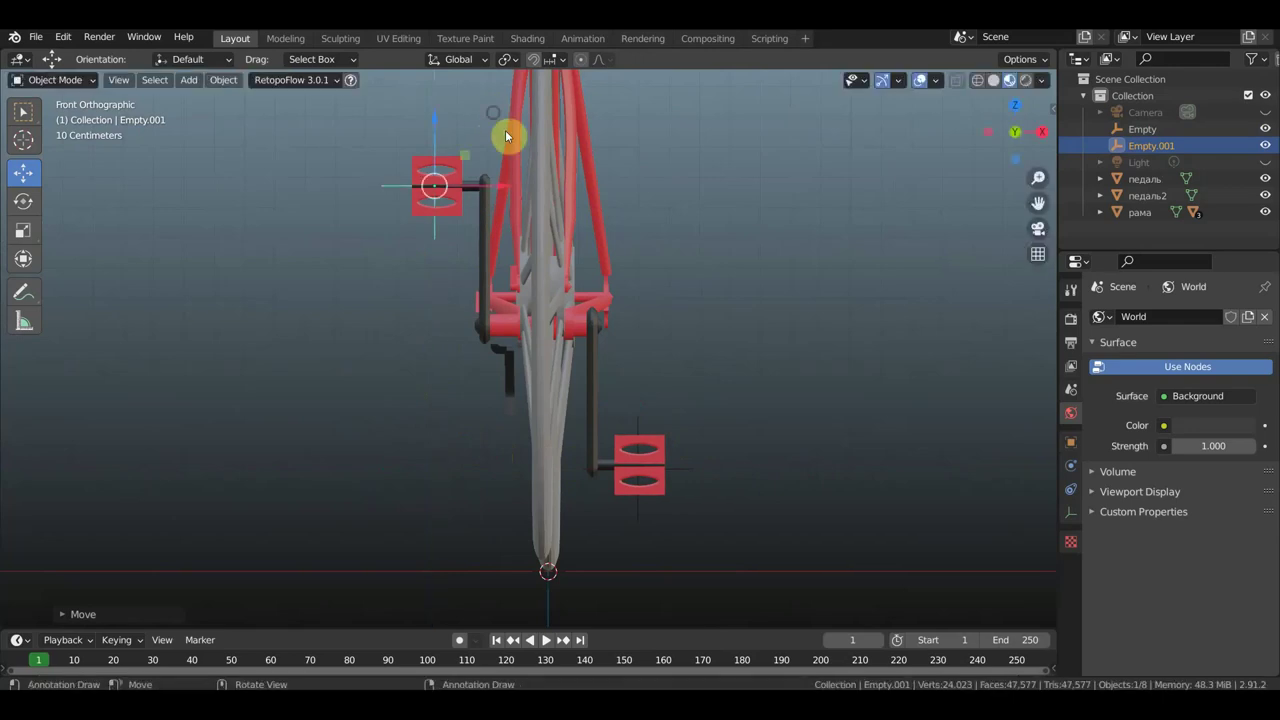
mouse_move(505, 130)
middle_mouse_down()
mouse_move(615, 164)
mouse_move(726, 171)
mouse_move(465, 170)
middle_mouse_up()
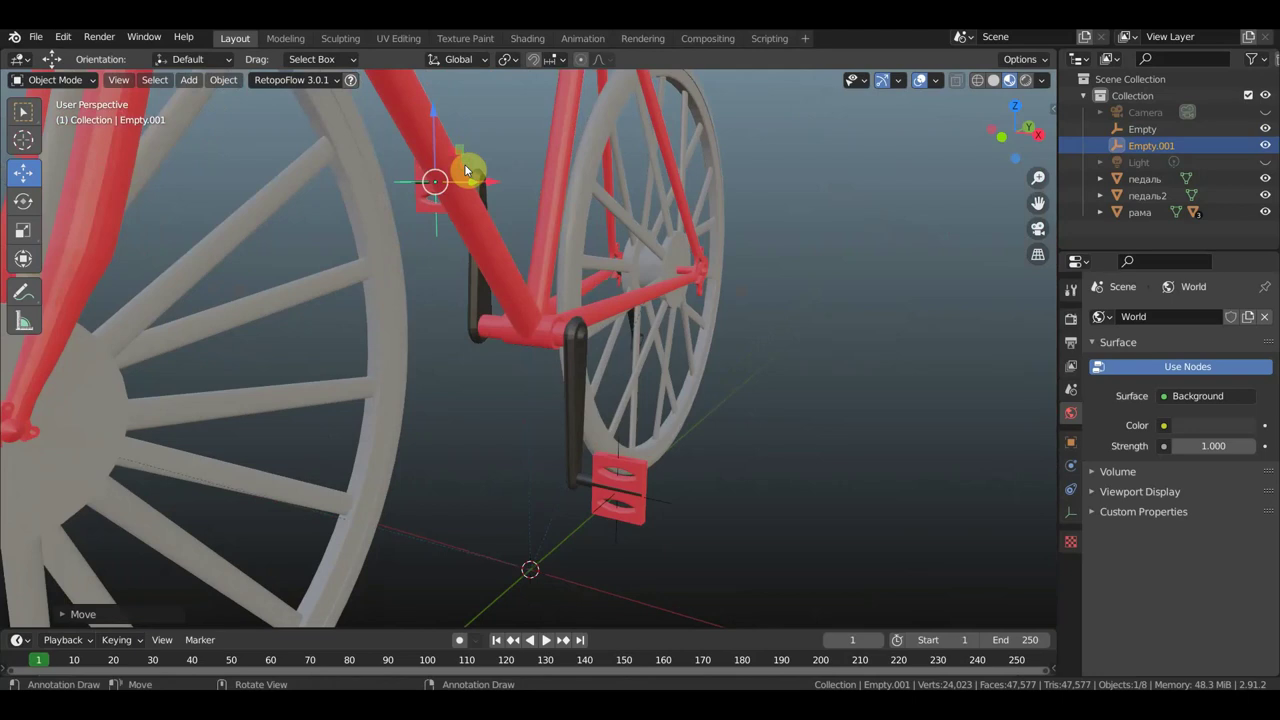
key("KP_3")
mouse_move(517, 215)
middle_mouse_down()
mouse_move(597, 228)
mouse_move(623, 423)
mouse_move(504, 272)
middle_mouse_up()
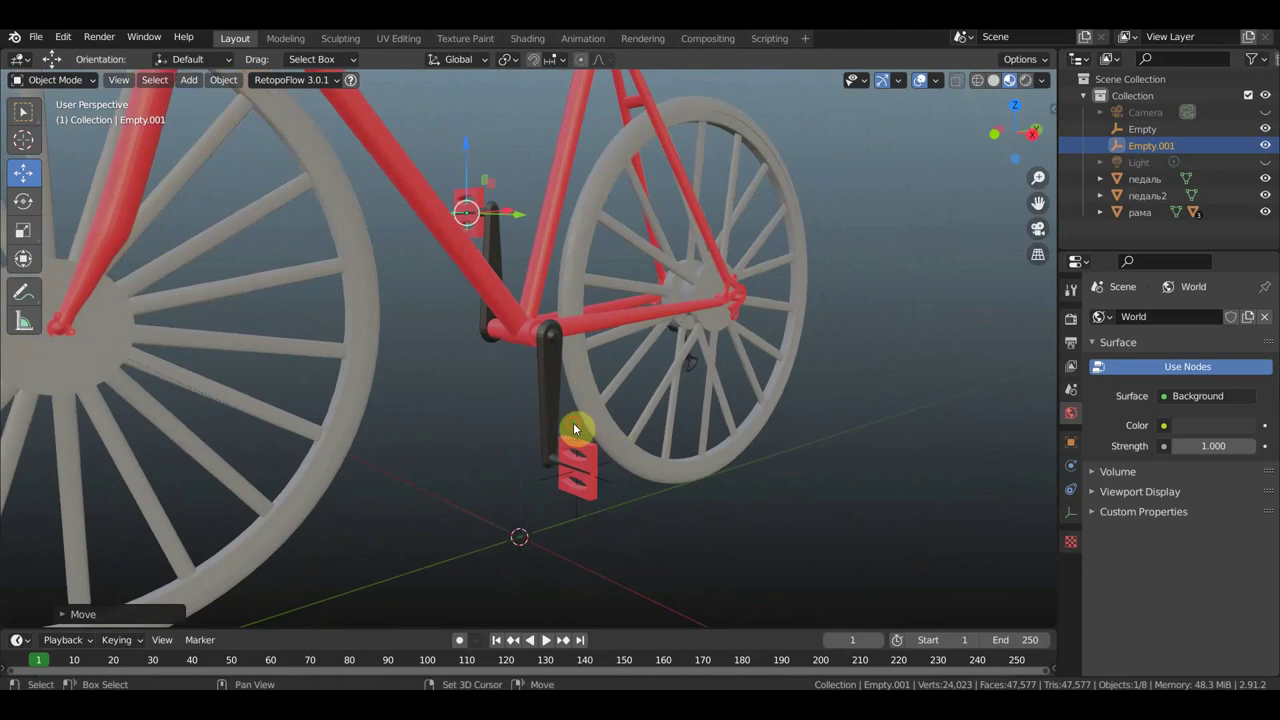
Parent the selected empties using Object (Keep Transform).
left_click(578, 422)
key("ctrl+p")
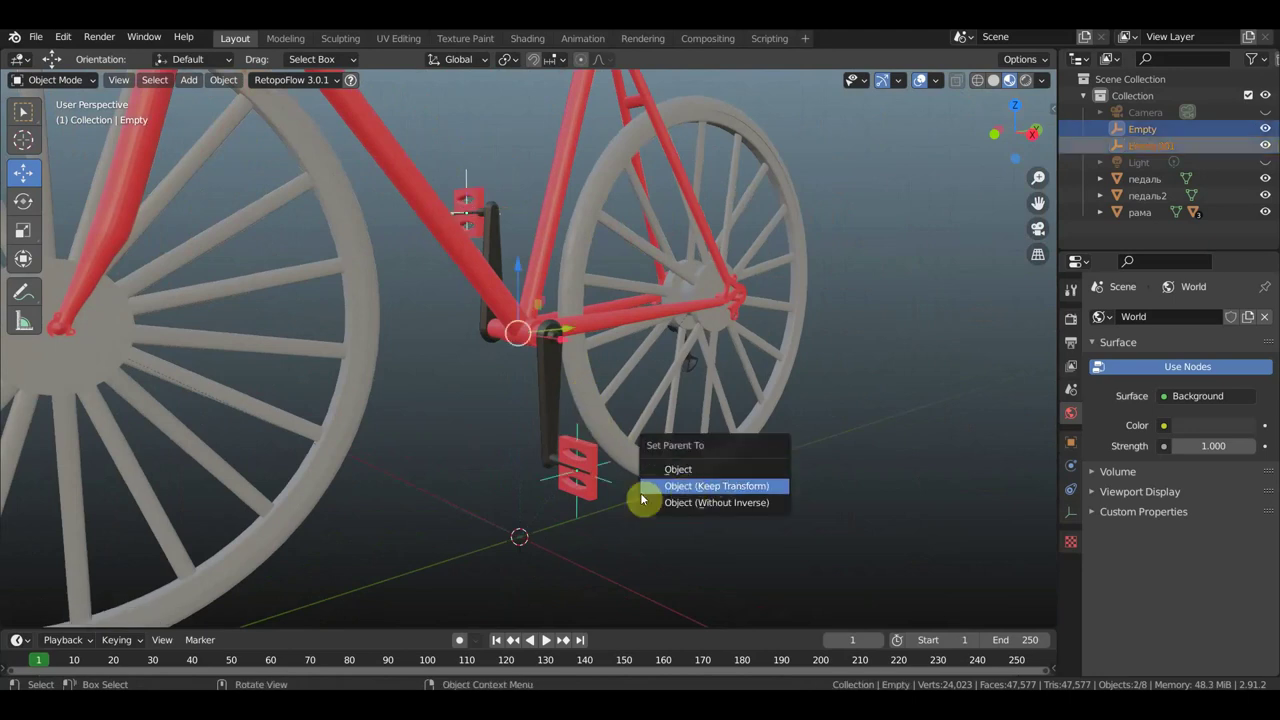
left_click(704, 488)
mouse_move(623, 489)
middle_mouse_down()
mouse_move(571, 494)
mouse_move(560, 408)
middle_mouse_up()
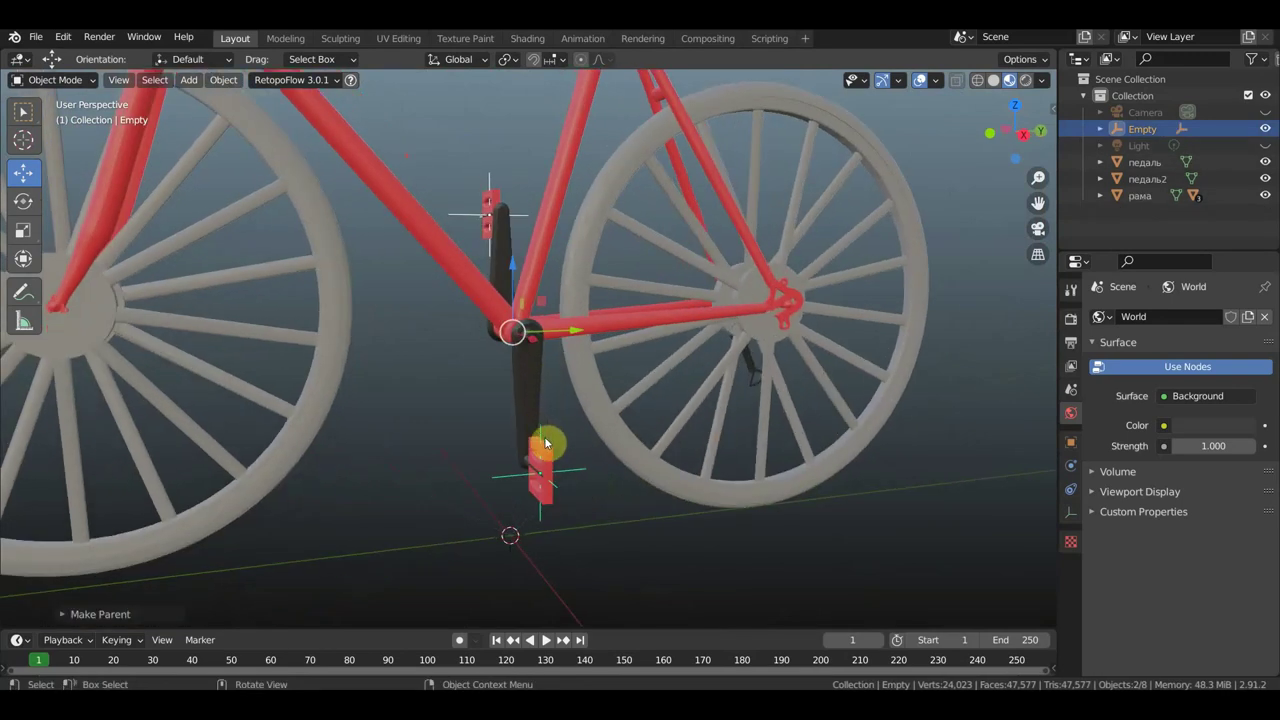
Parent the lower pedal's empty to the crank arm каретка.
left_click(538, 426)
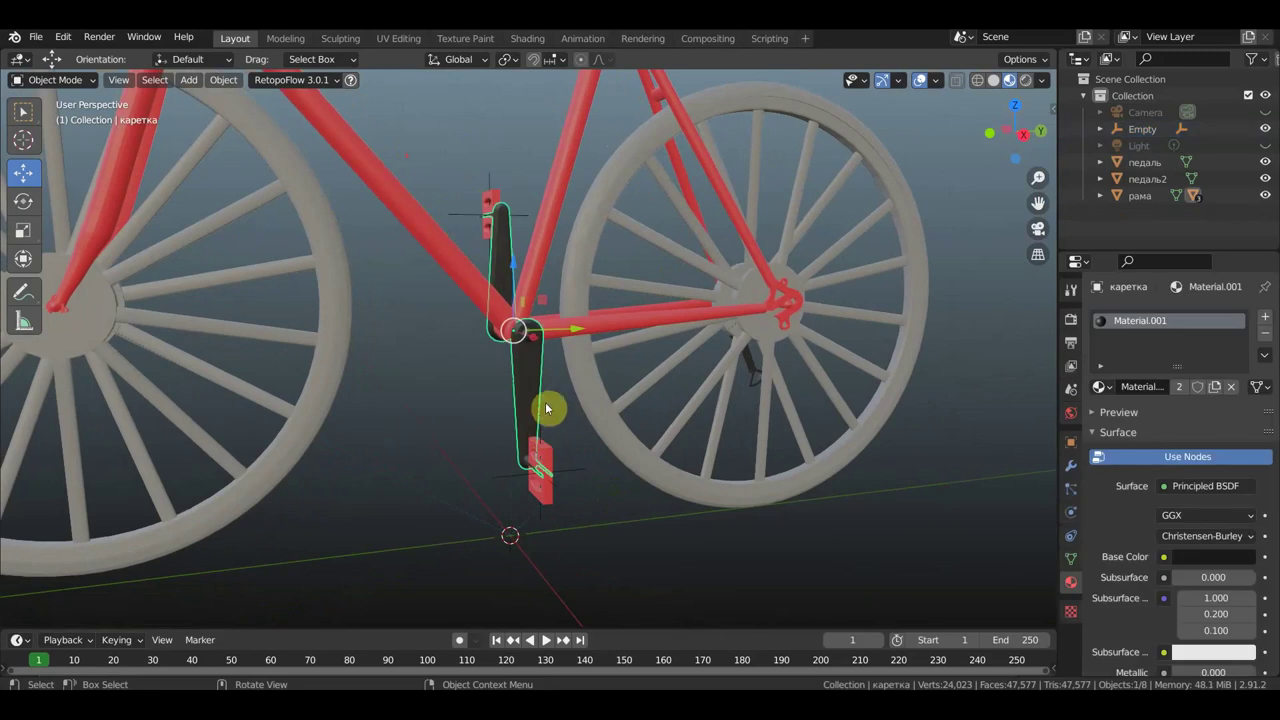
left_click(509, 474)
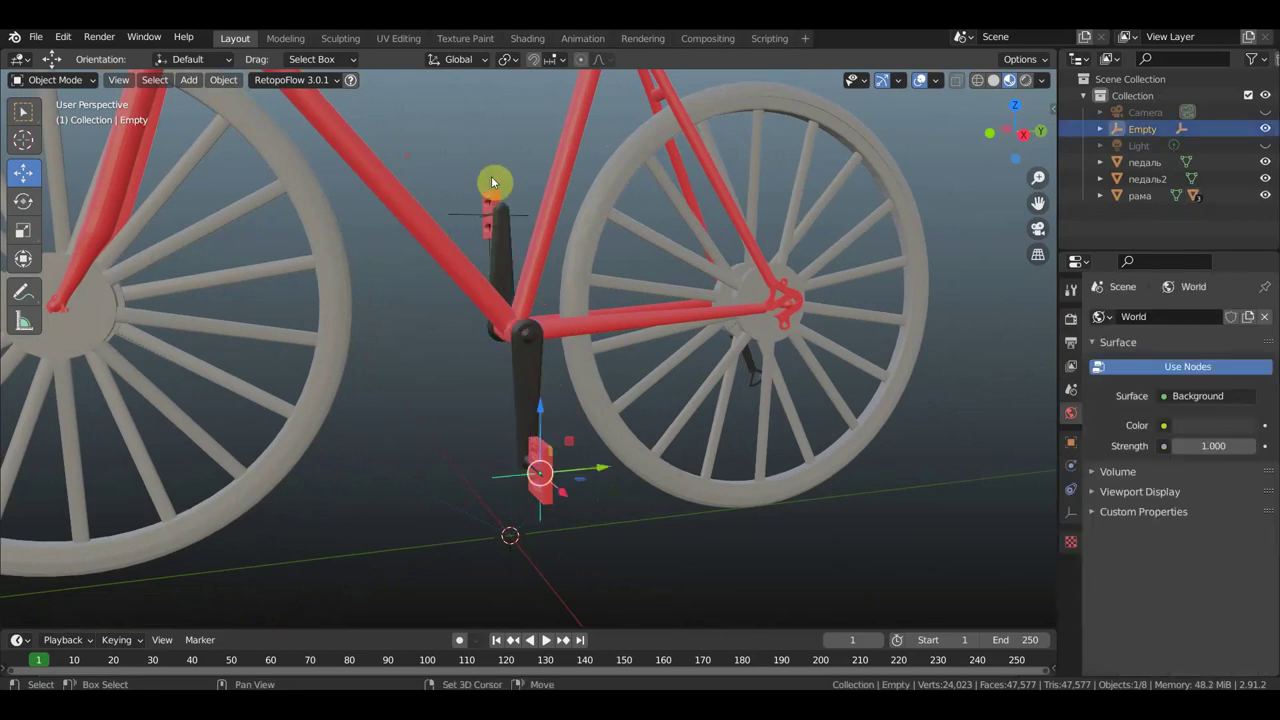
key("shift+d")
left_click(504, 240)
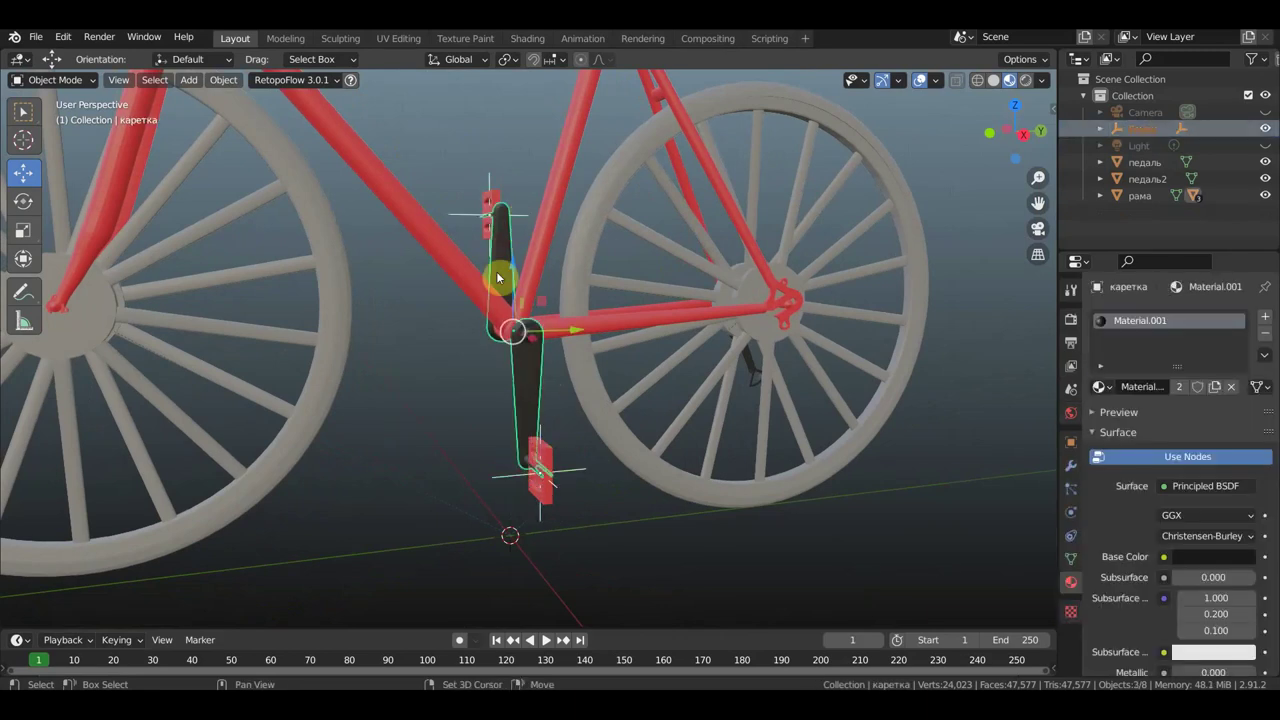
middle_click_drag(542, 340, 598, 352)
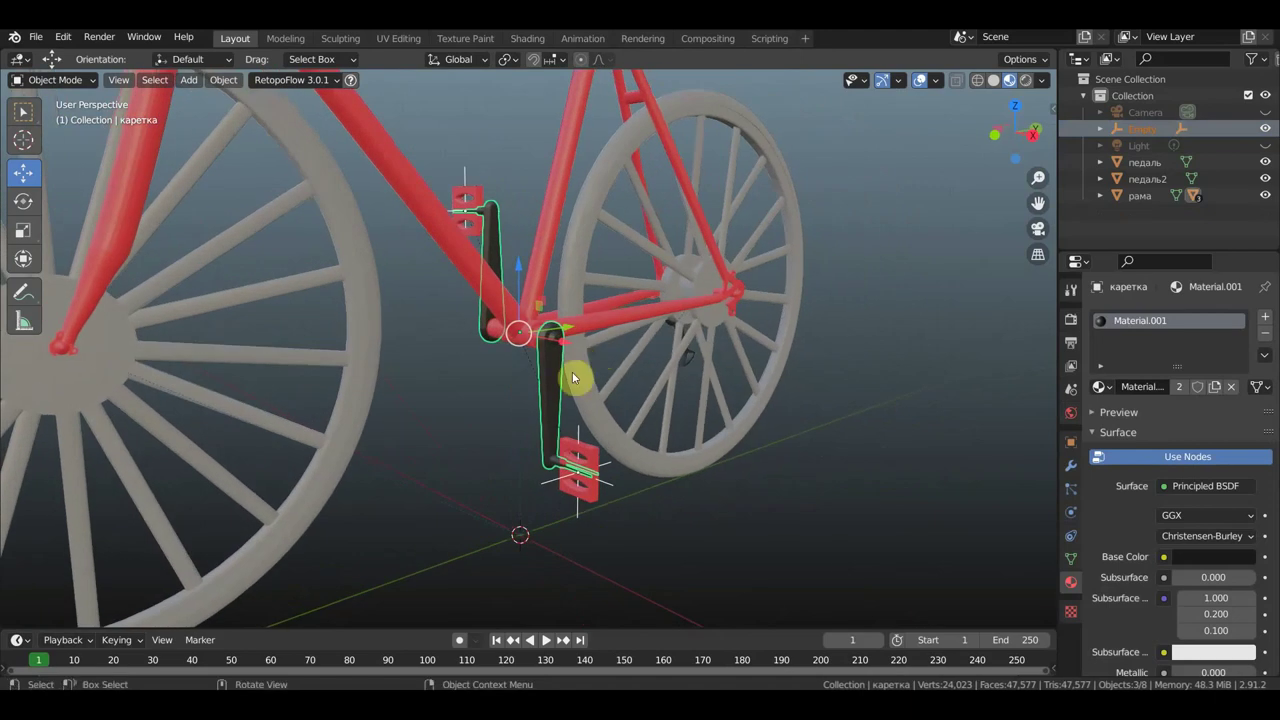
key("ctrl+p")
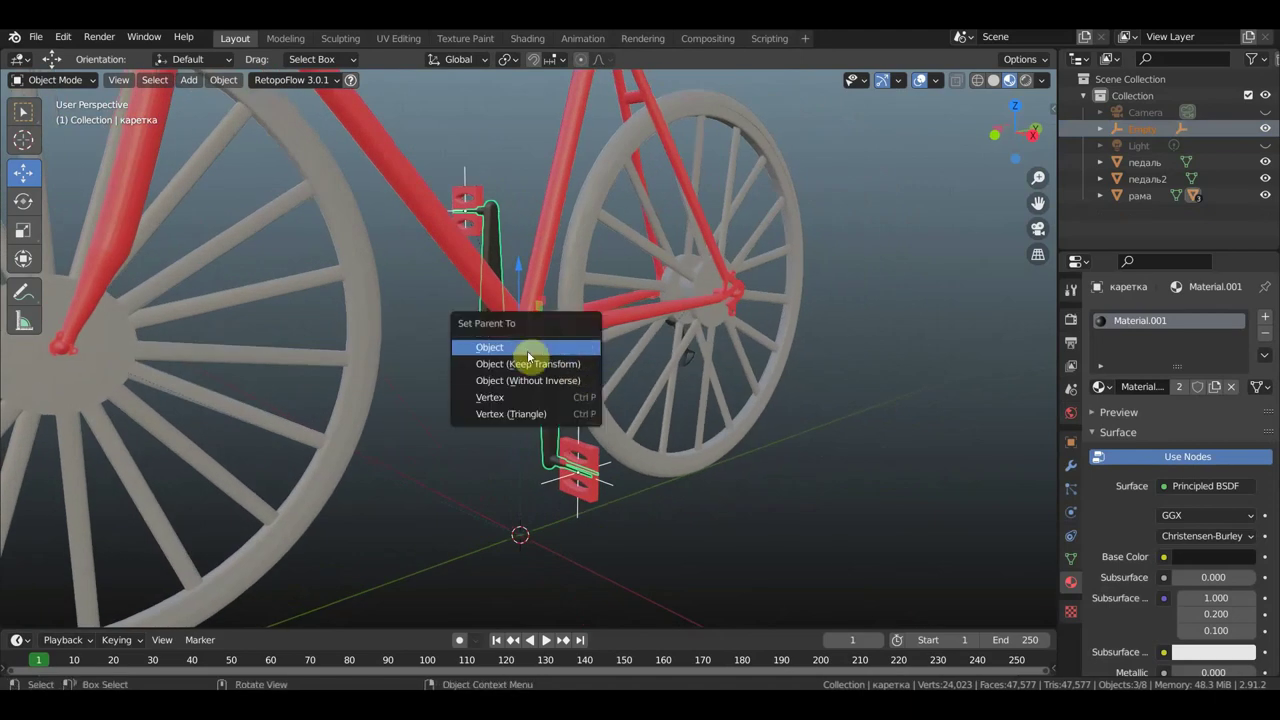
left_click(527, 350)
middle_click_drag(544, 342, 471, 349)
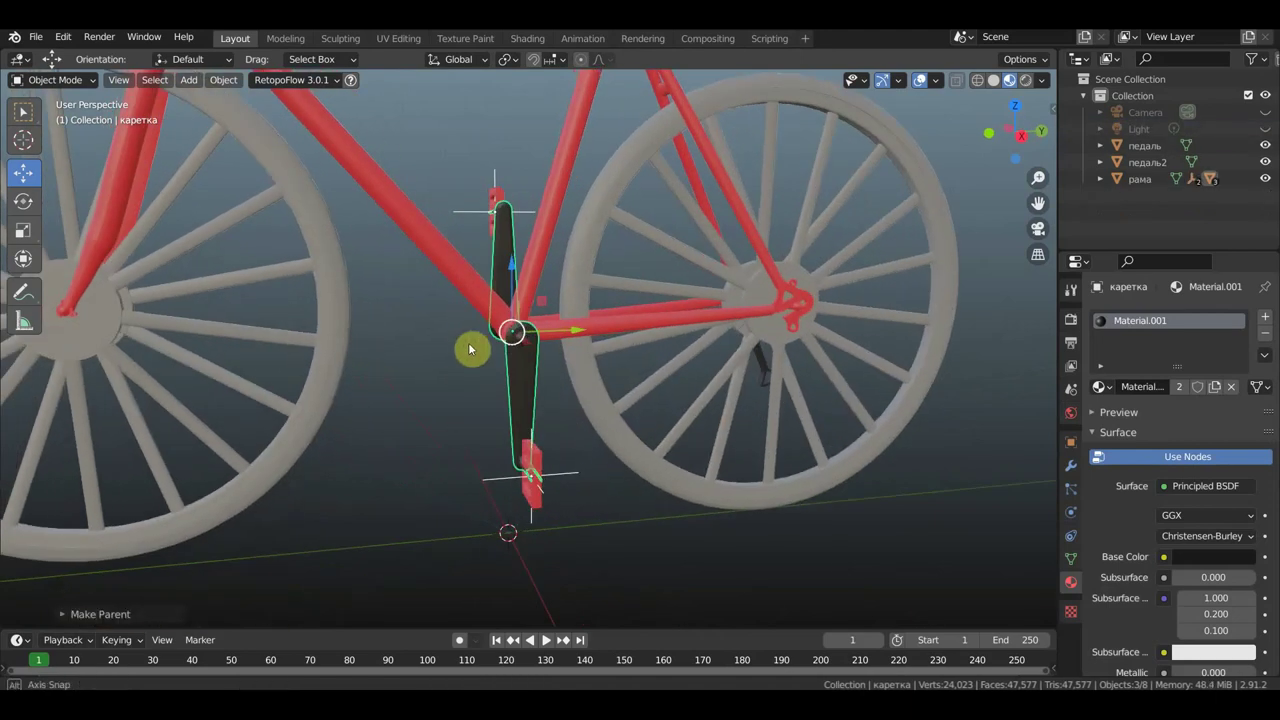
mouse_move(580, 462)
middle_mouse_down()
mouse_move(637, 449)
mouse_move(577, 455)
middle_mouse_up()
Parent педаль2 to Empty and педаль to Empty.001.
left_click(586, 457)
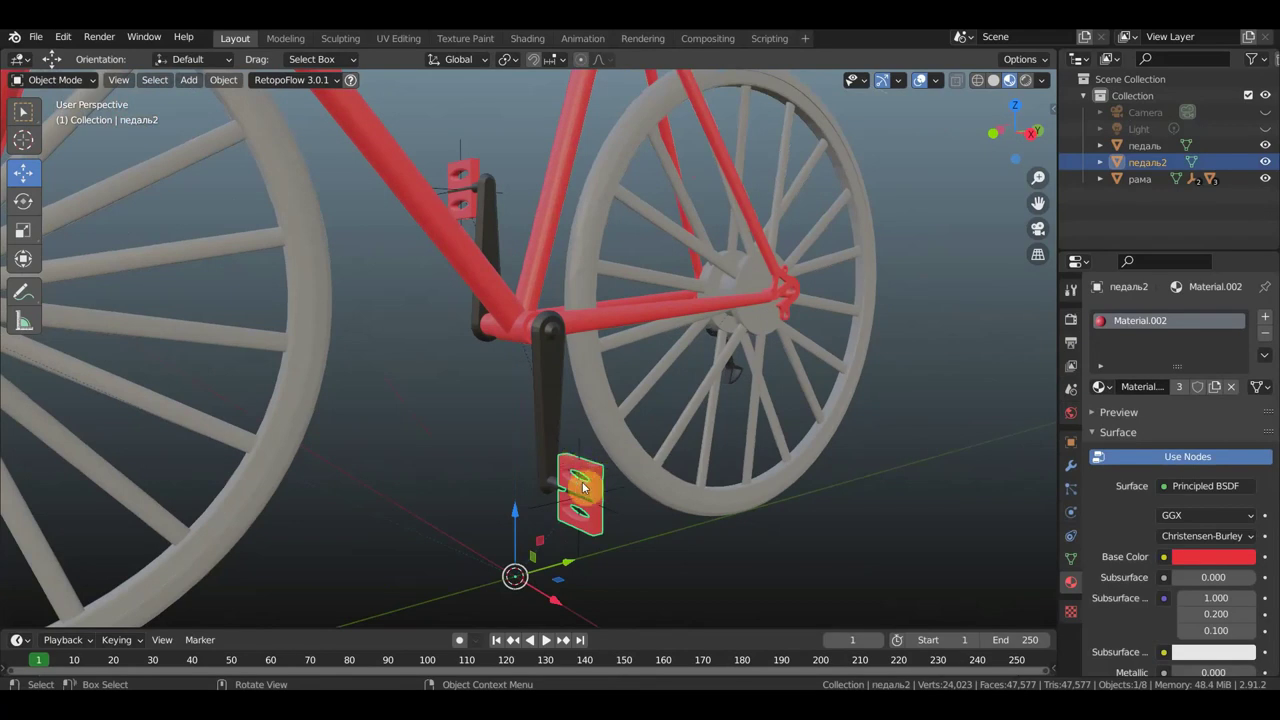
left_click(578, 452, "shift")
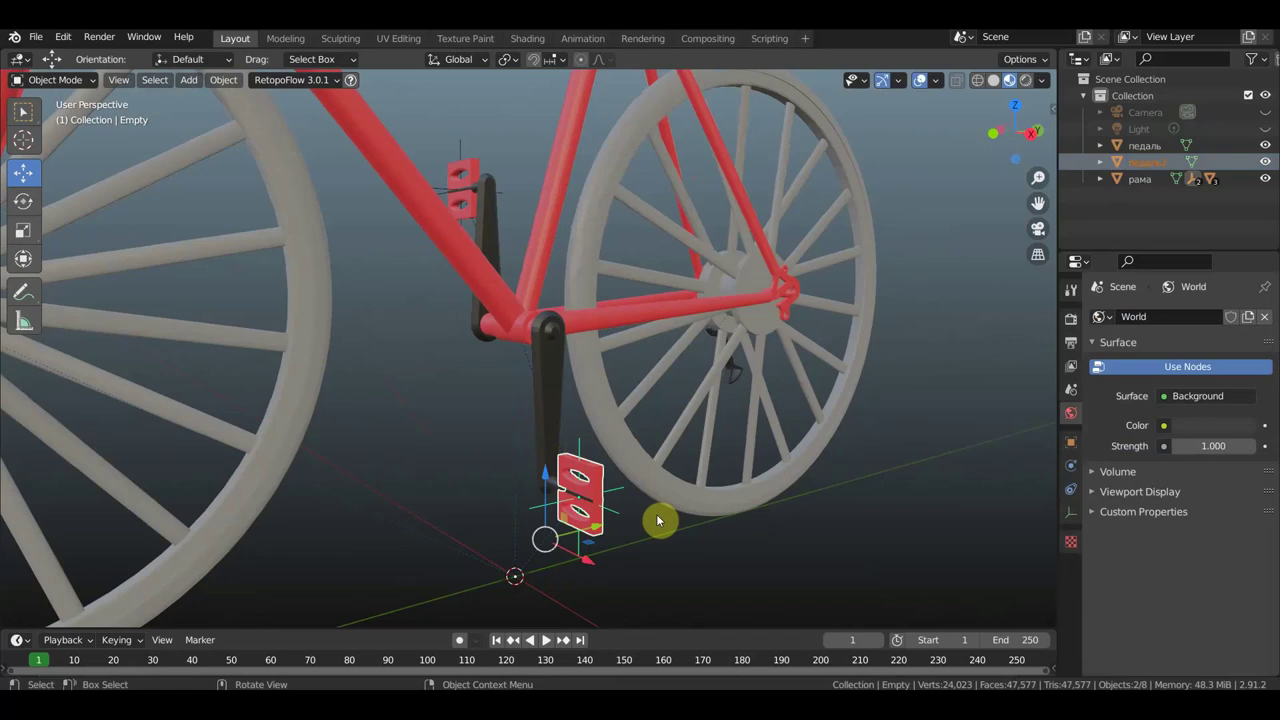
key("ctrl+p")
left_click(587, 481)
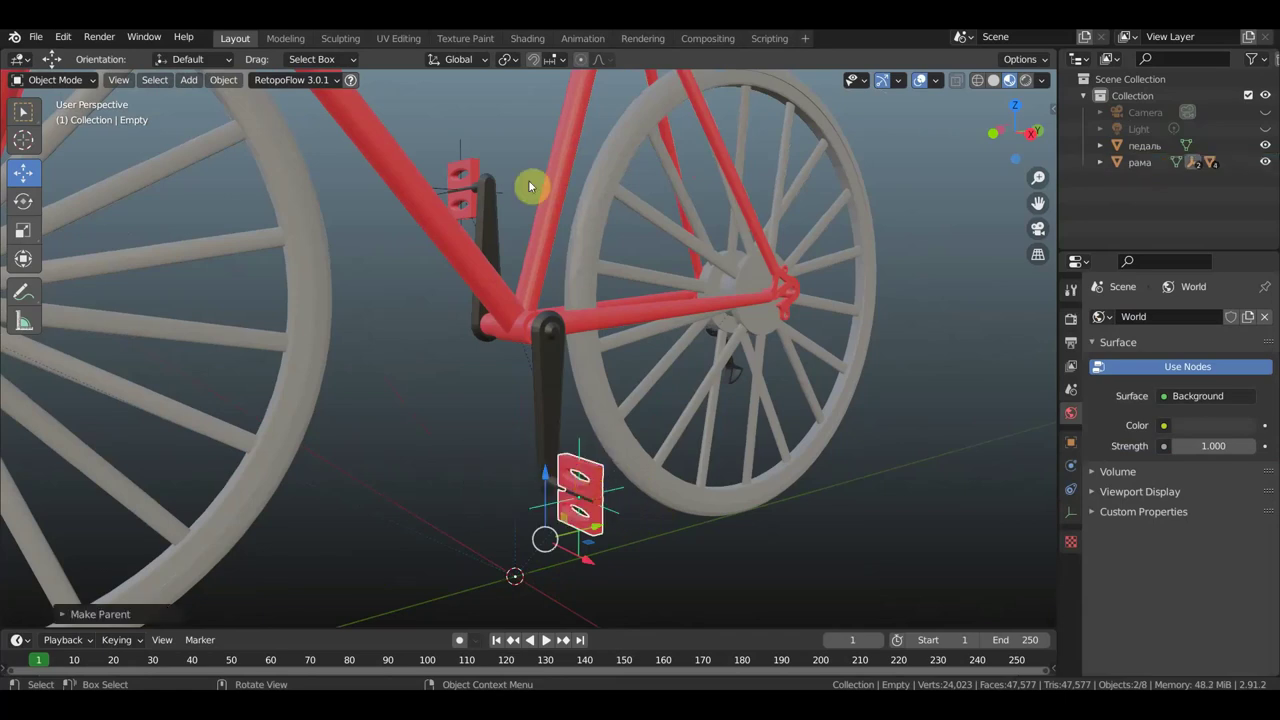
left_click(471, 163)
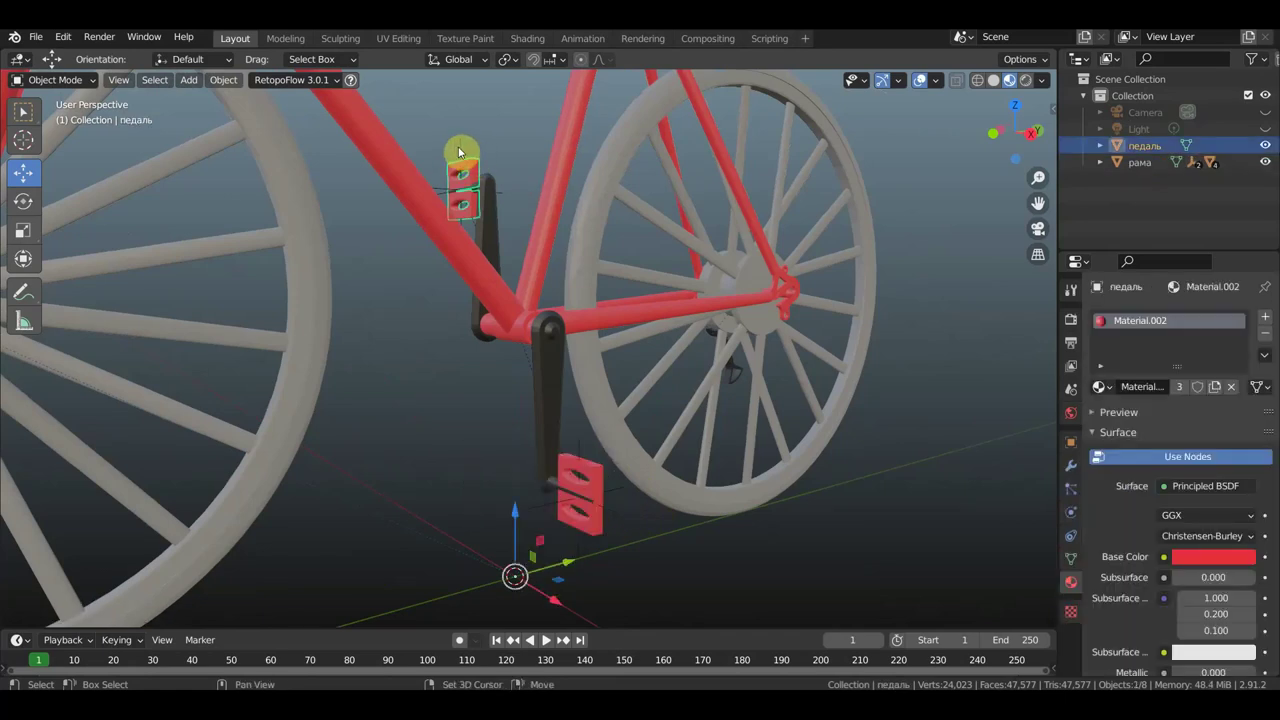
left_click(460, 148, "shift")
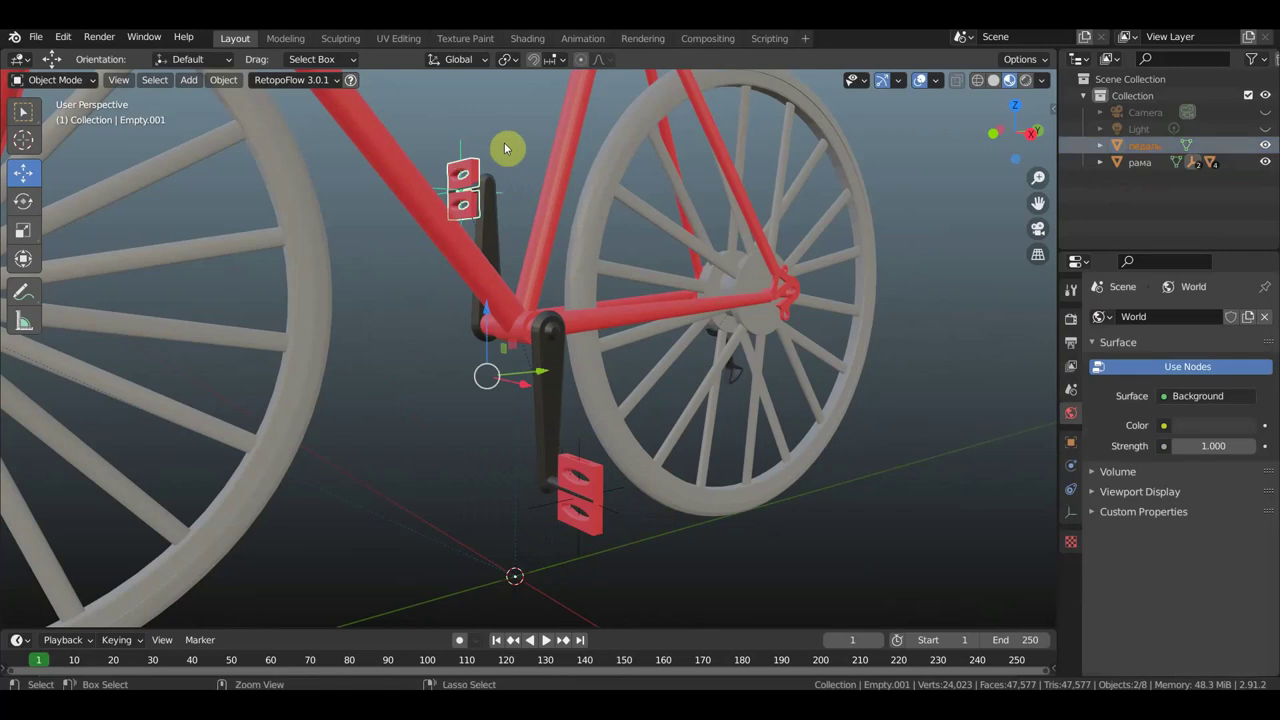
key("ctrl+p")
left_click(504, 142)
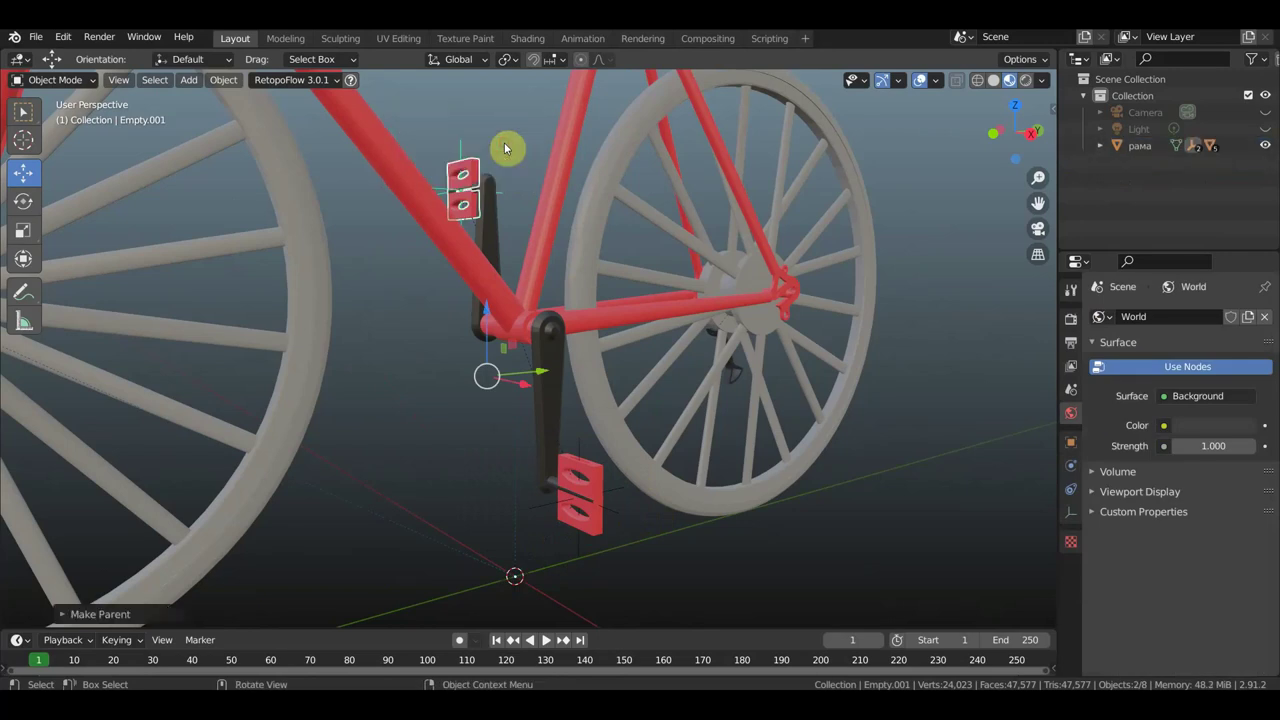
key("KP_3")
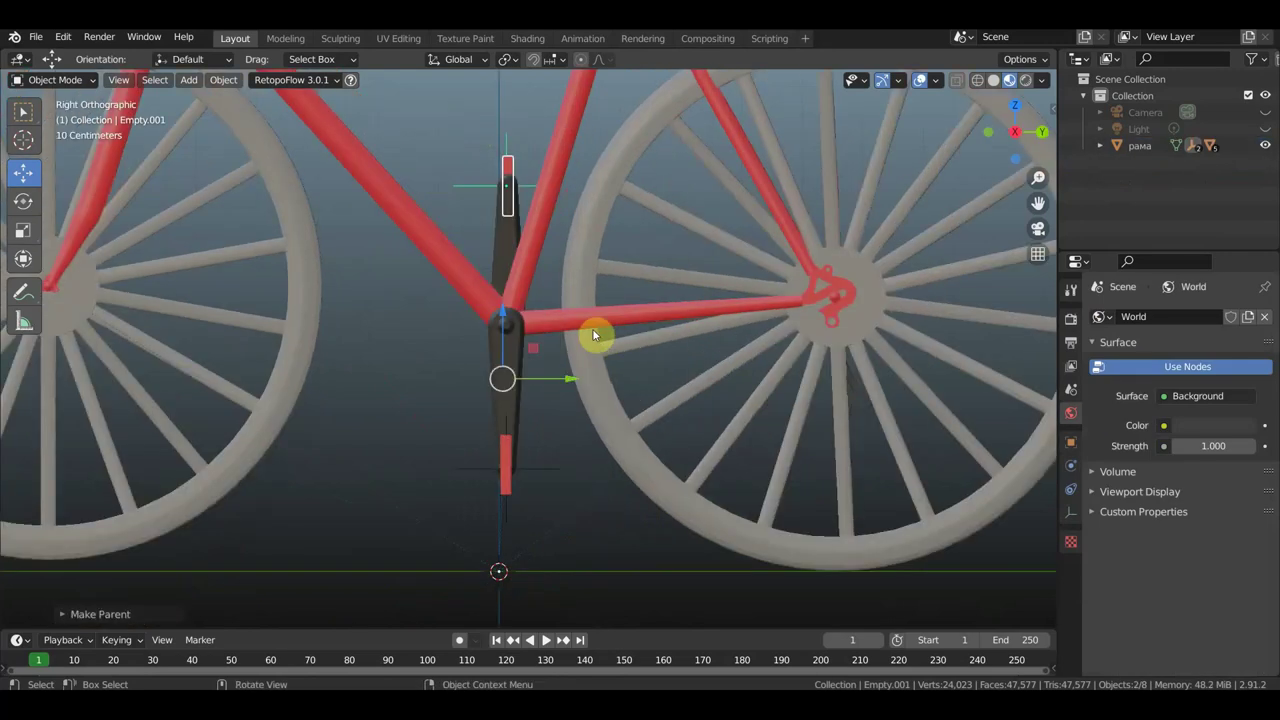
Set the origin of both pedals to their centre of mass.
left_click(508, 479)
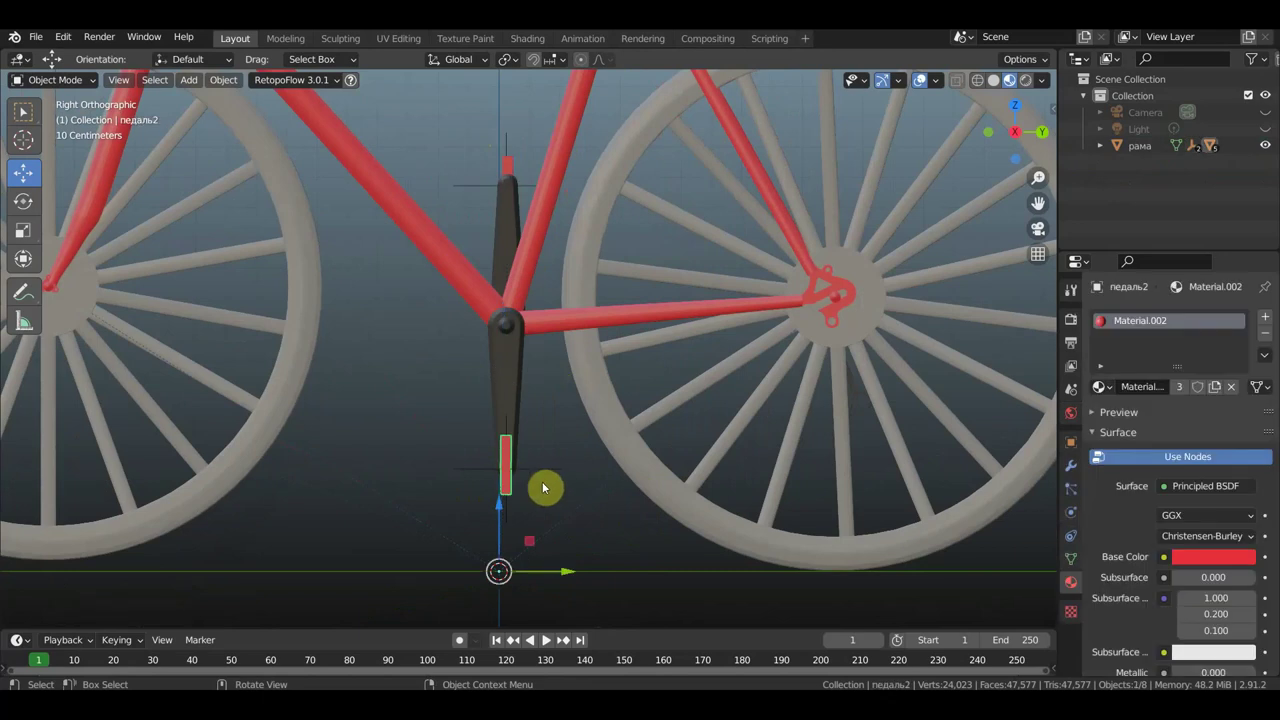
left_click(224, 80)
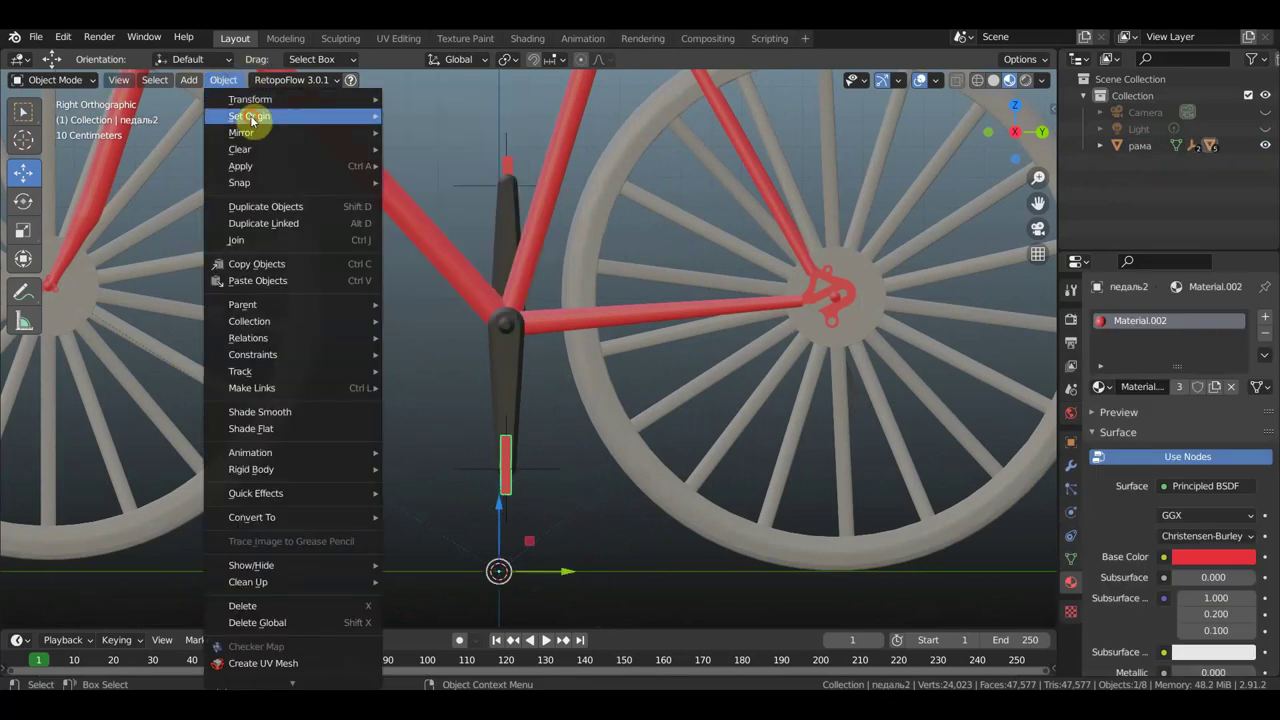
mouse_move(290, 116)
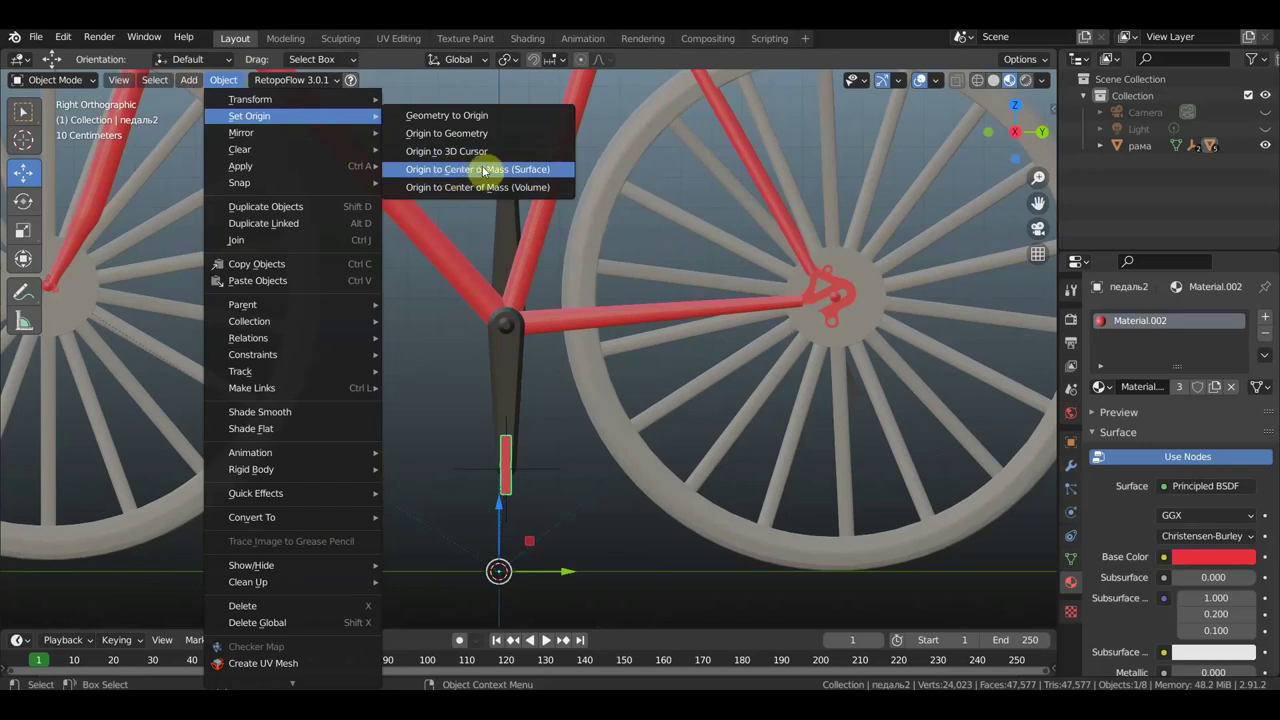
left_click(484, 171)
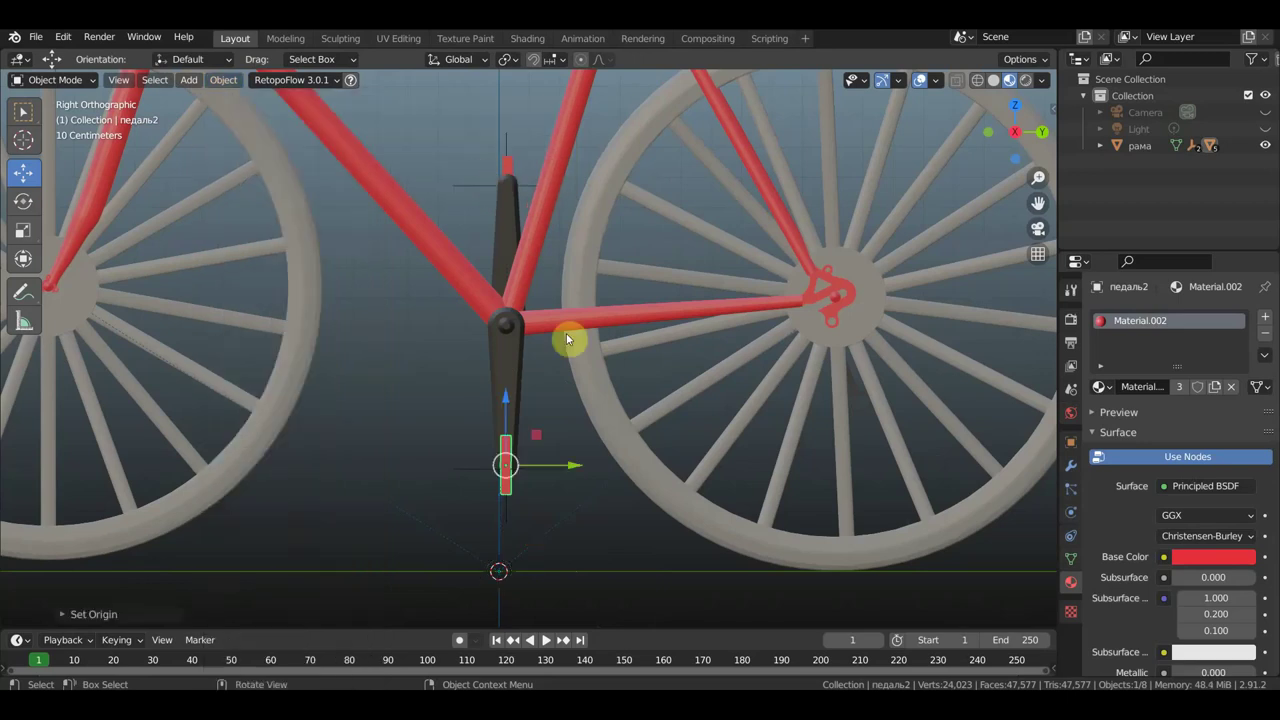
left_click(510, 163)
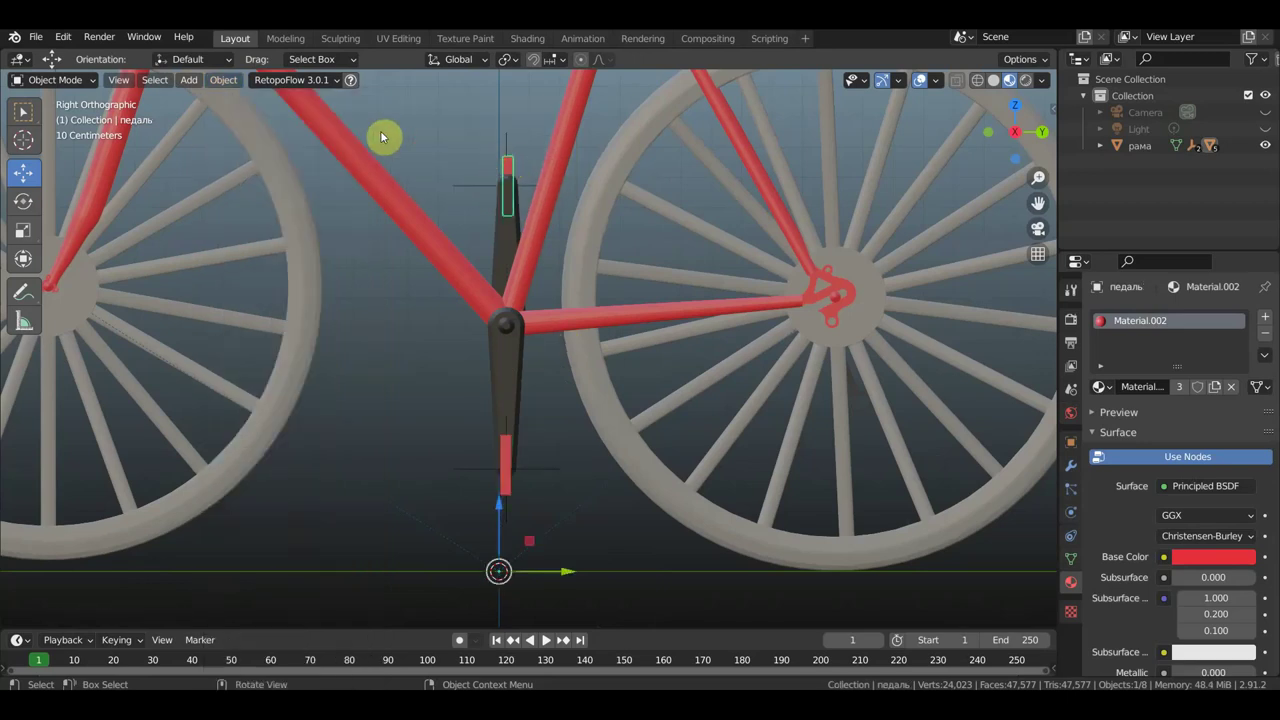
left_click(224, 83)
mouse_move(249, 116)
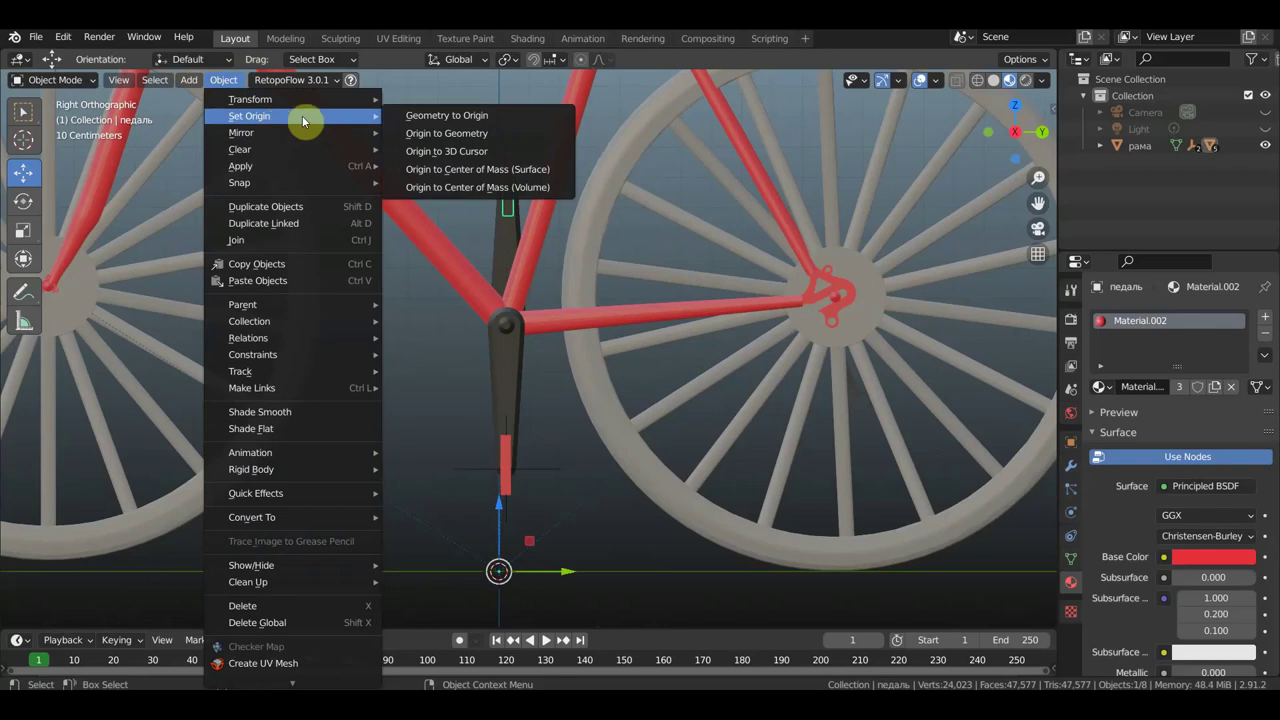
left_click(495, 169)
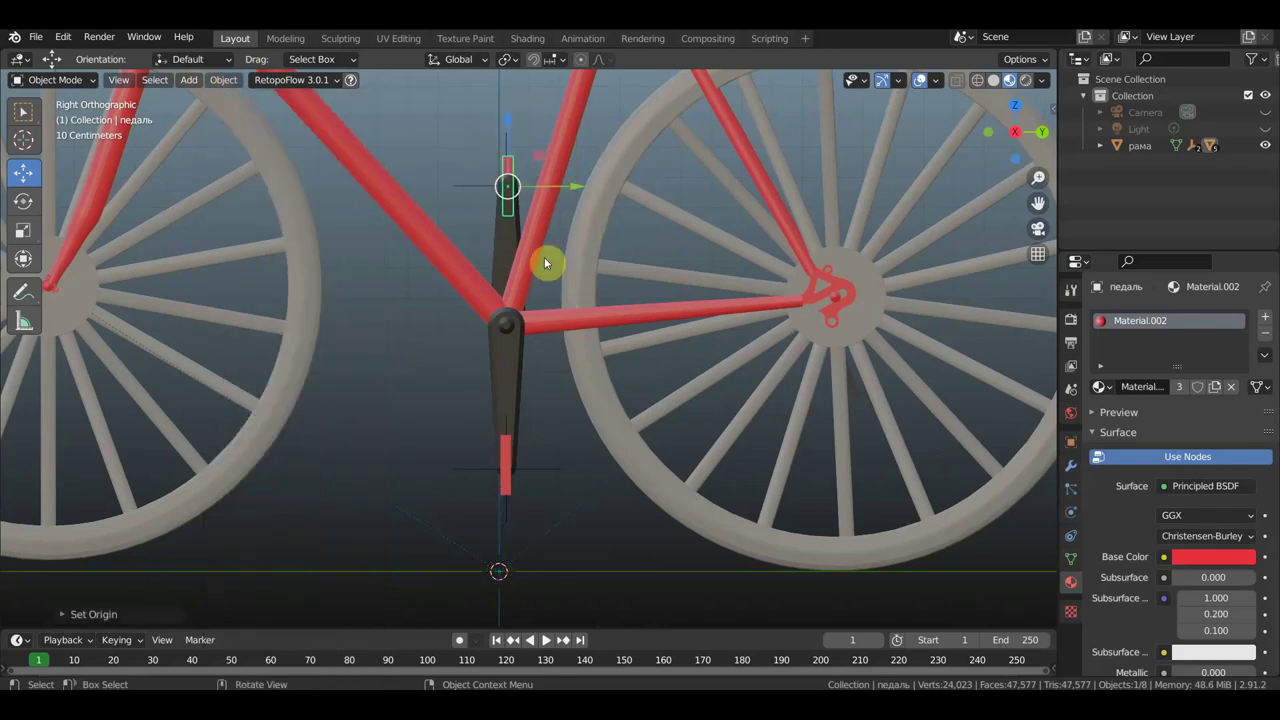
Rotate both pedals about 90° so they lie horizontally.
key("r")
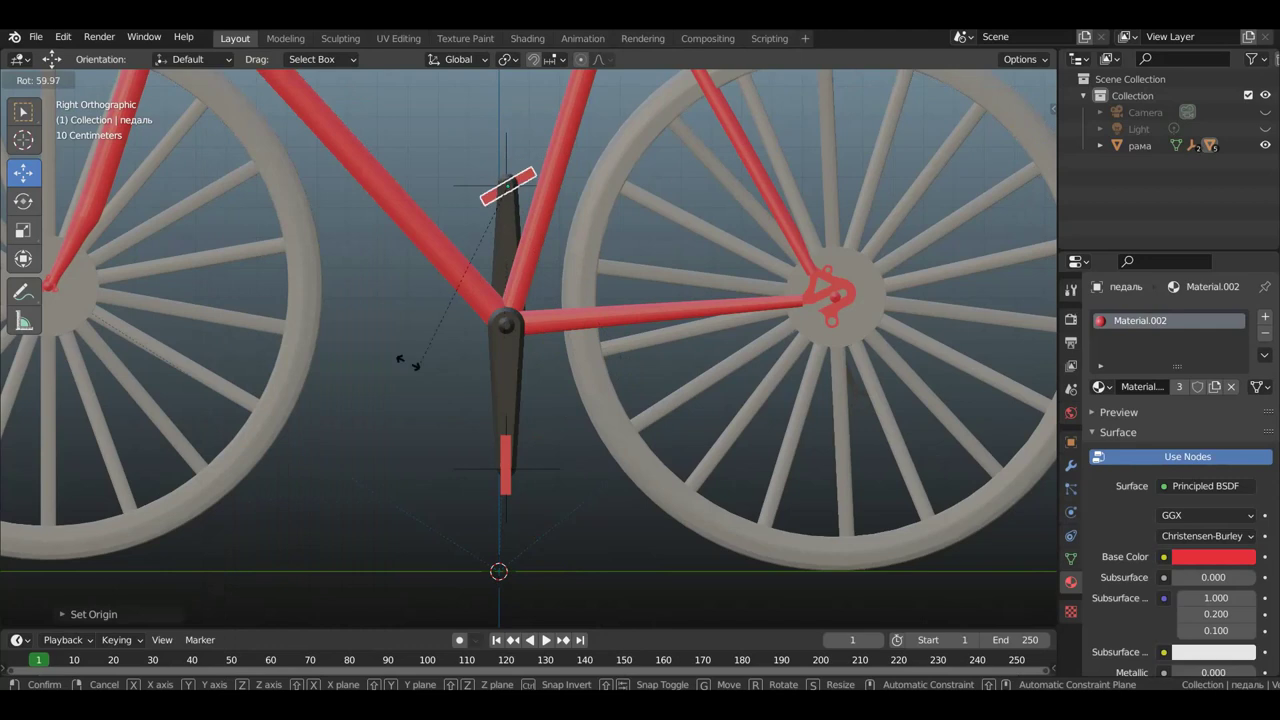
left_click(376, 285)
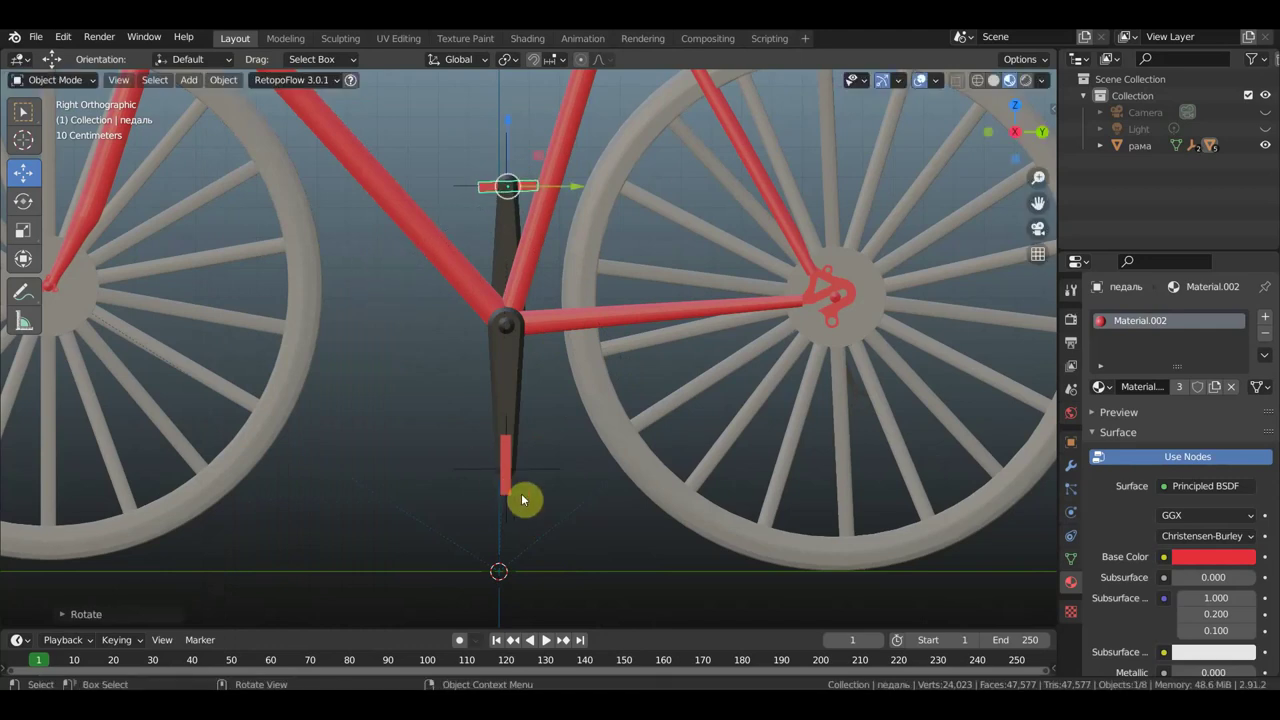
left_click(510, 488)
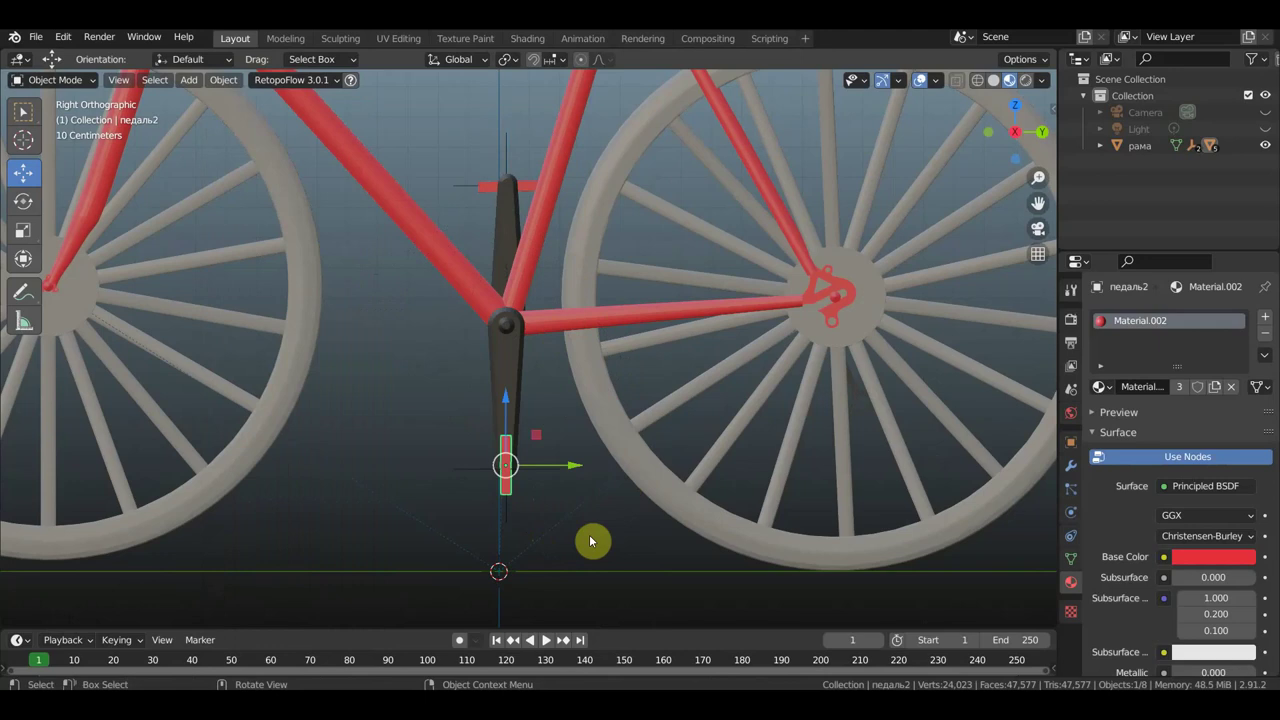
key("r")
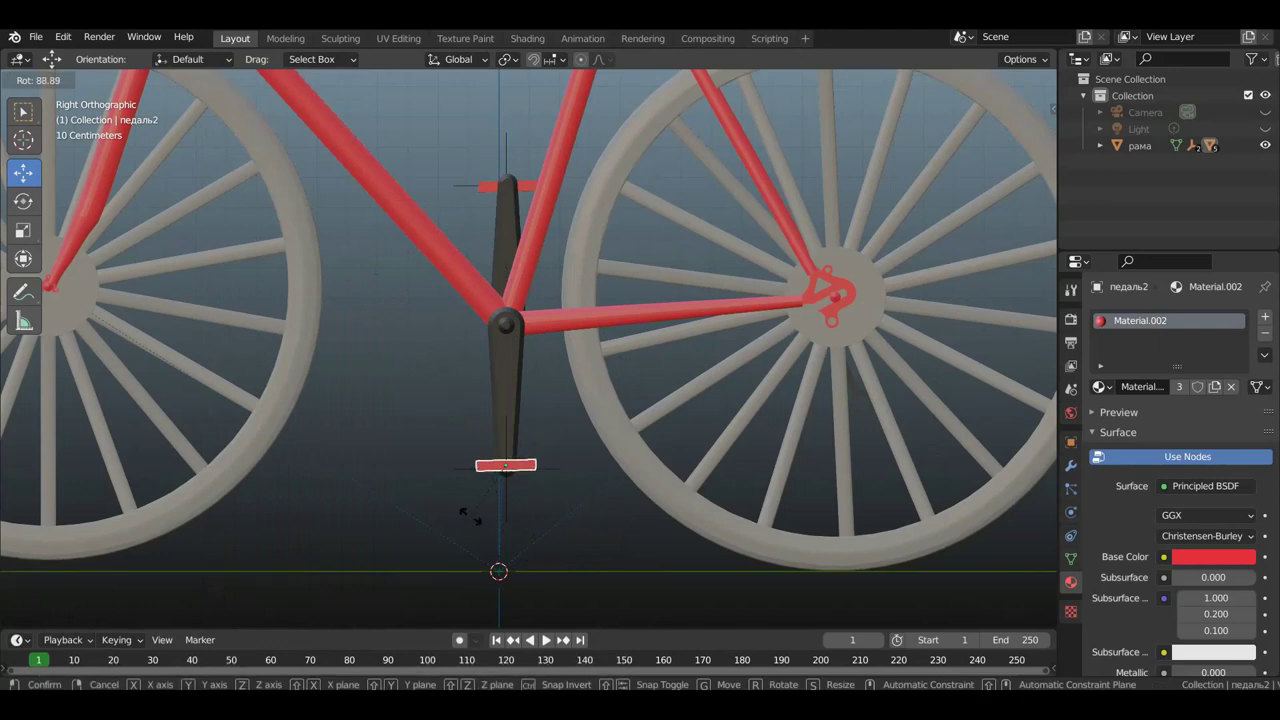
left_click(531, 479)
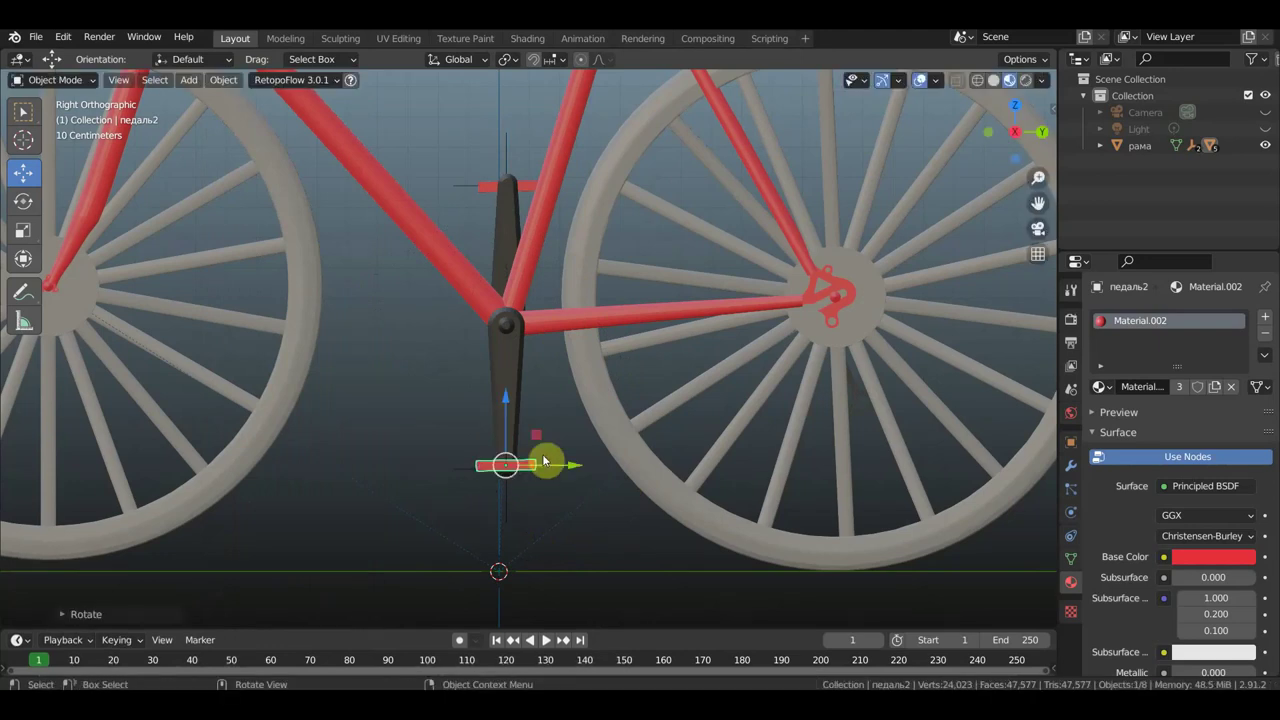
mouse_move(557, 450)
middle_mouse_down("shift")
mouse_move(574, 403)
mouse_move(551, 391)
middle_mouse_up("shift")
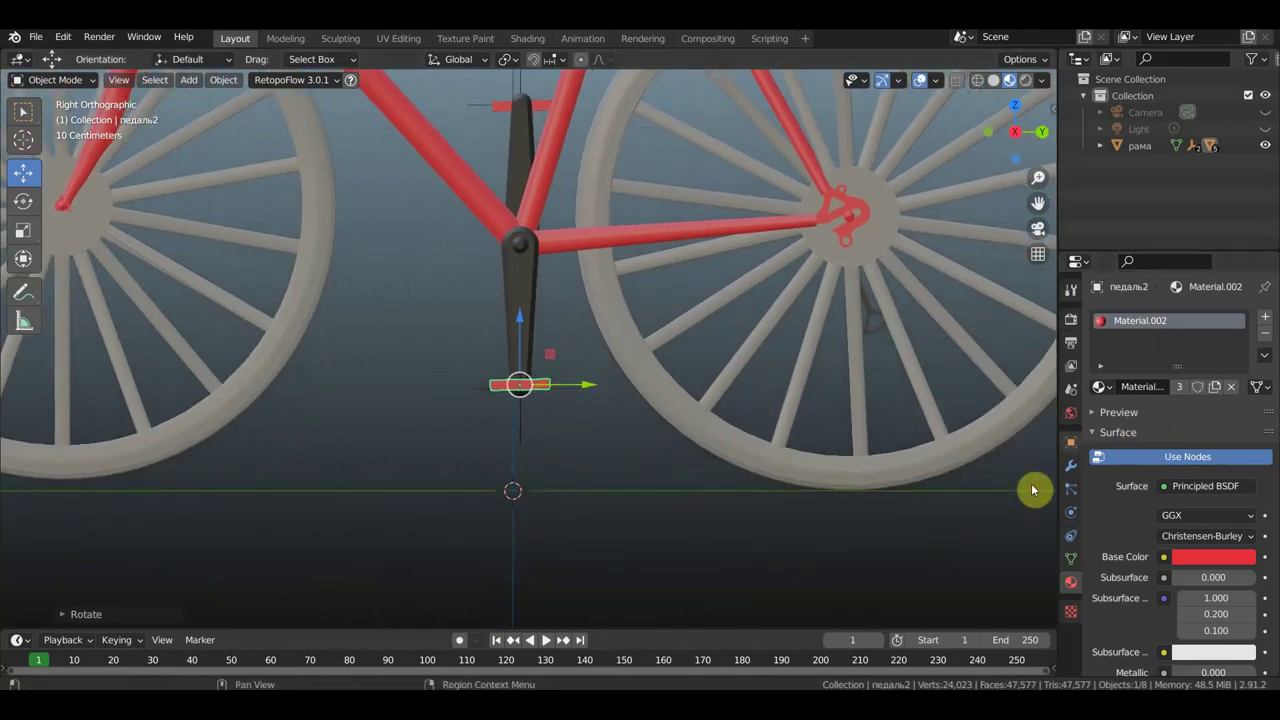
Give педаль2 a Copy Location constraint targeting Empty, X only, owner in Local Space.
left_click(1070, 535)
left_click(1180, 316)
left_click(1005, 363)
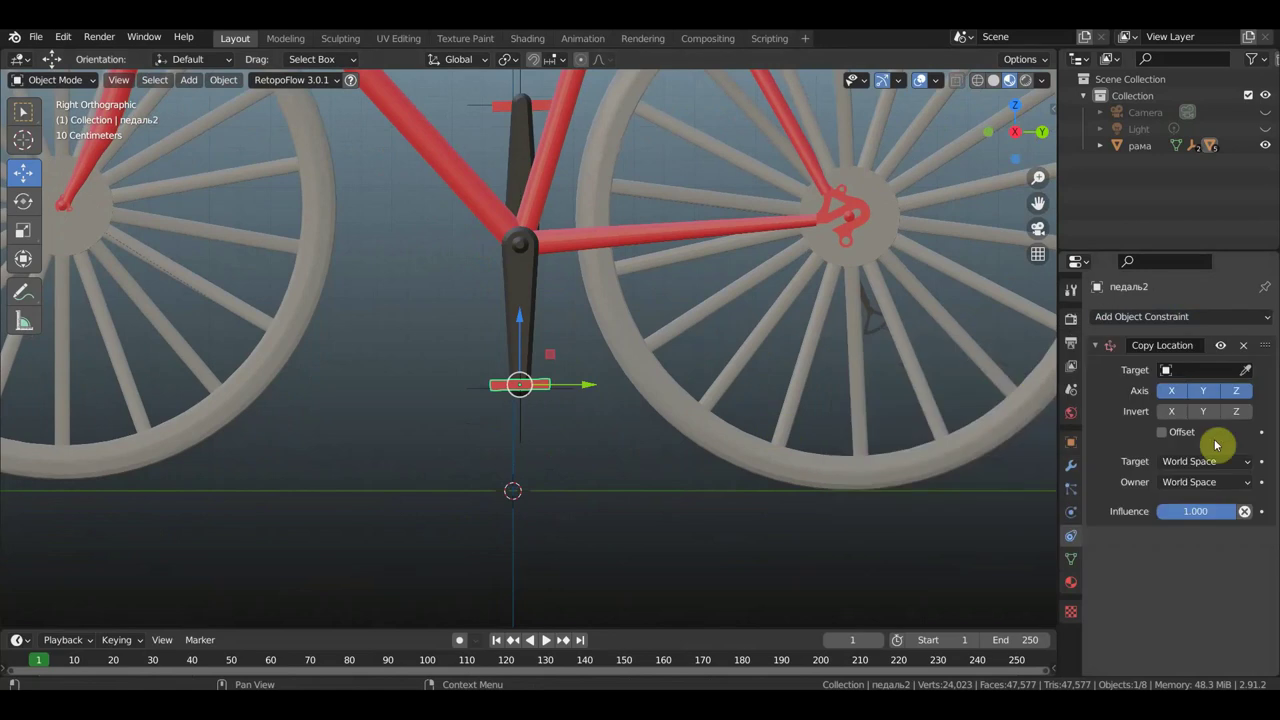
left_click(1208, 390)
left_click(1237, 390)
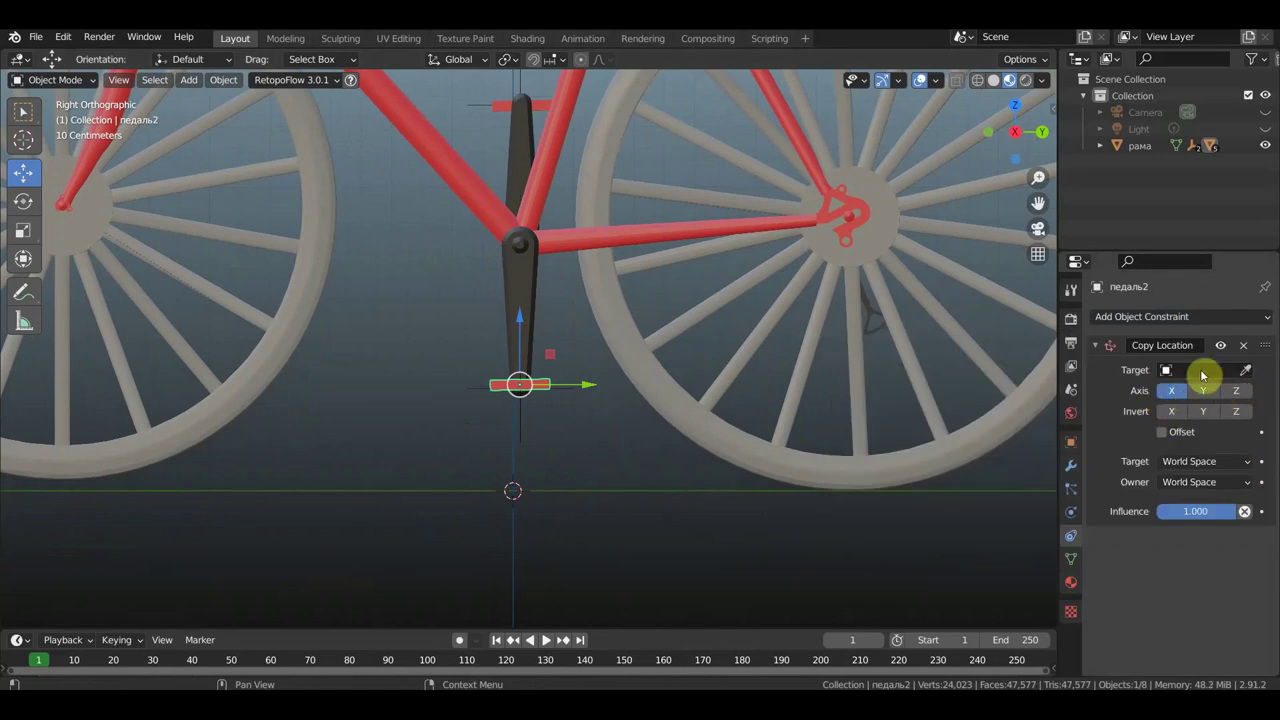
left_click(1203, 372)
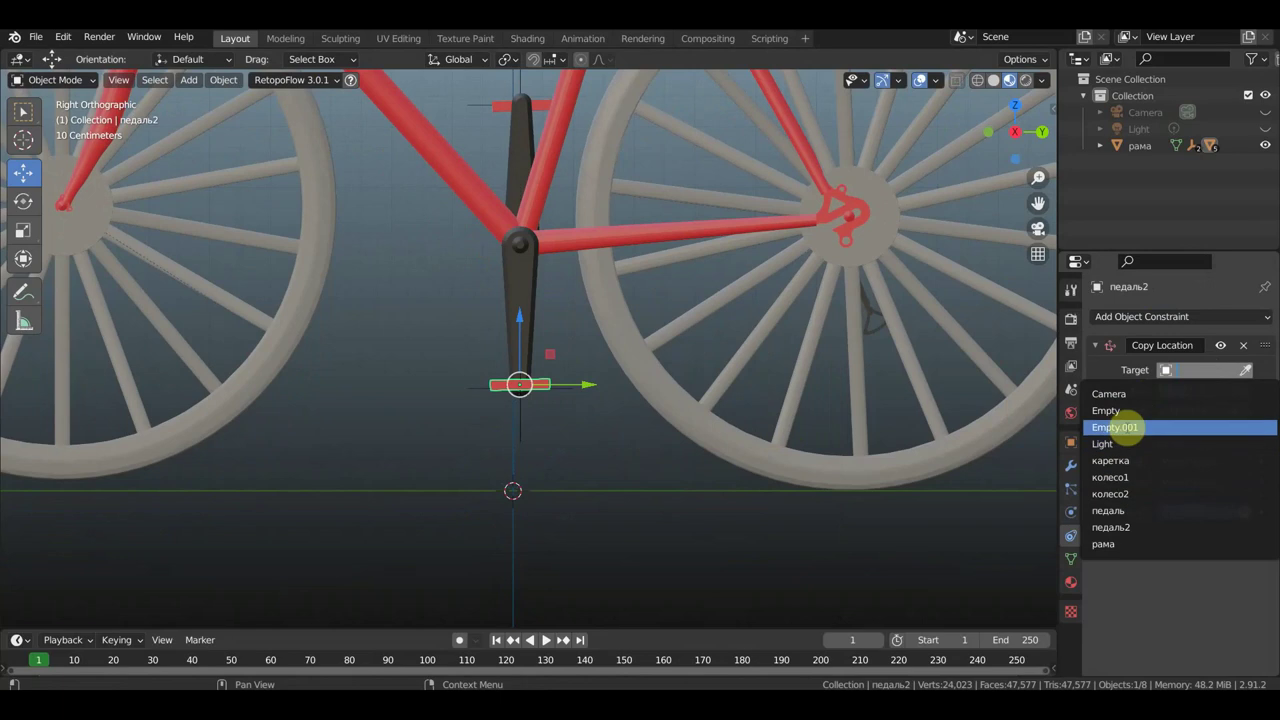
left_click(1106, 411)
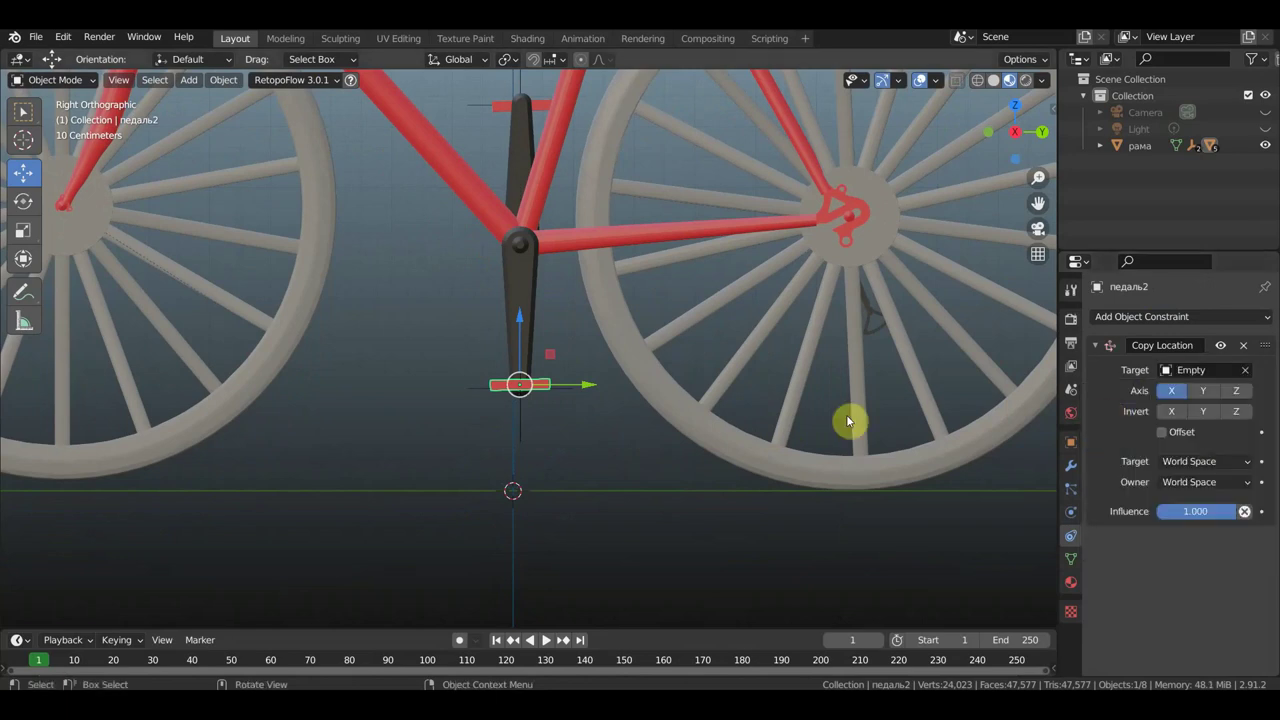
left_click(521, 416)
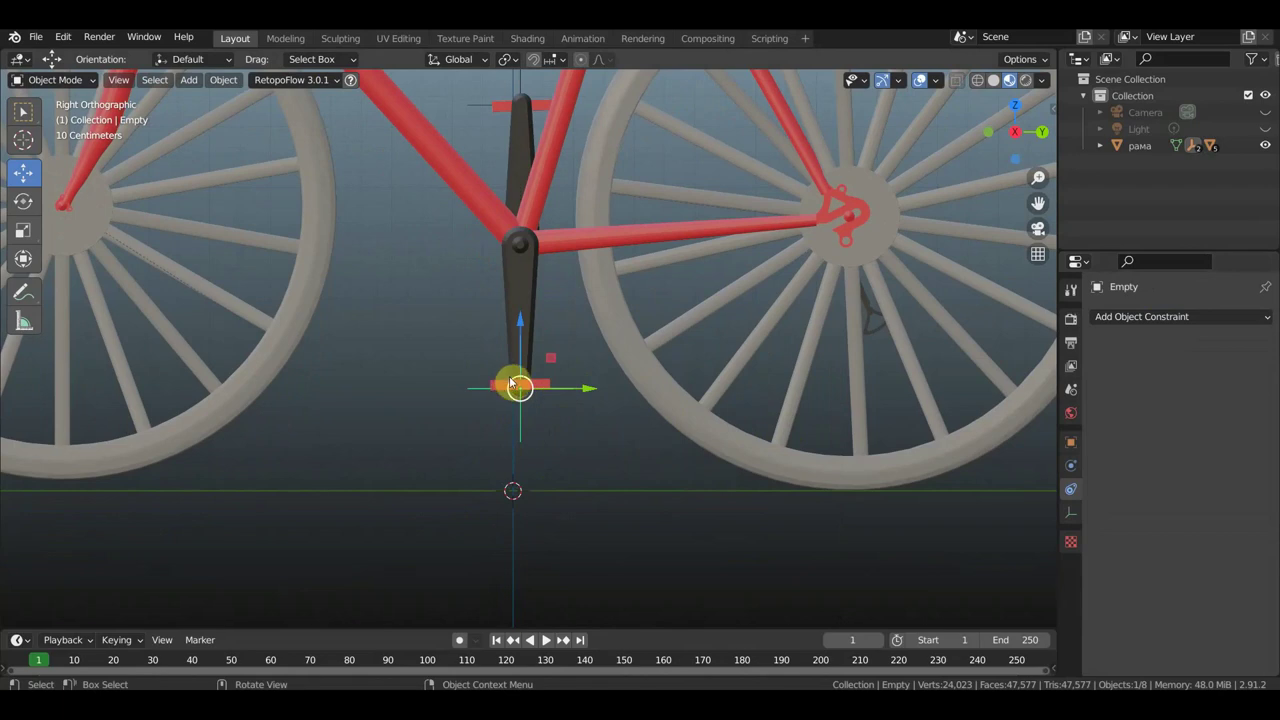
left_click(502, 382)
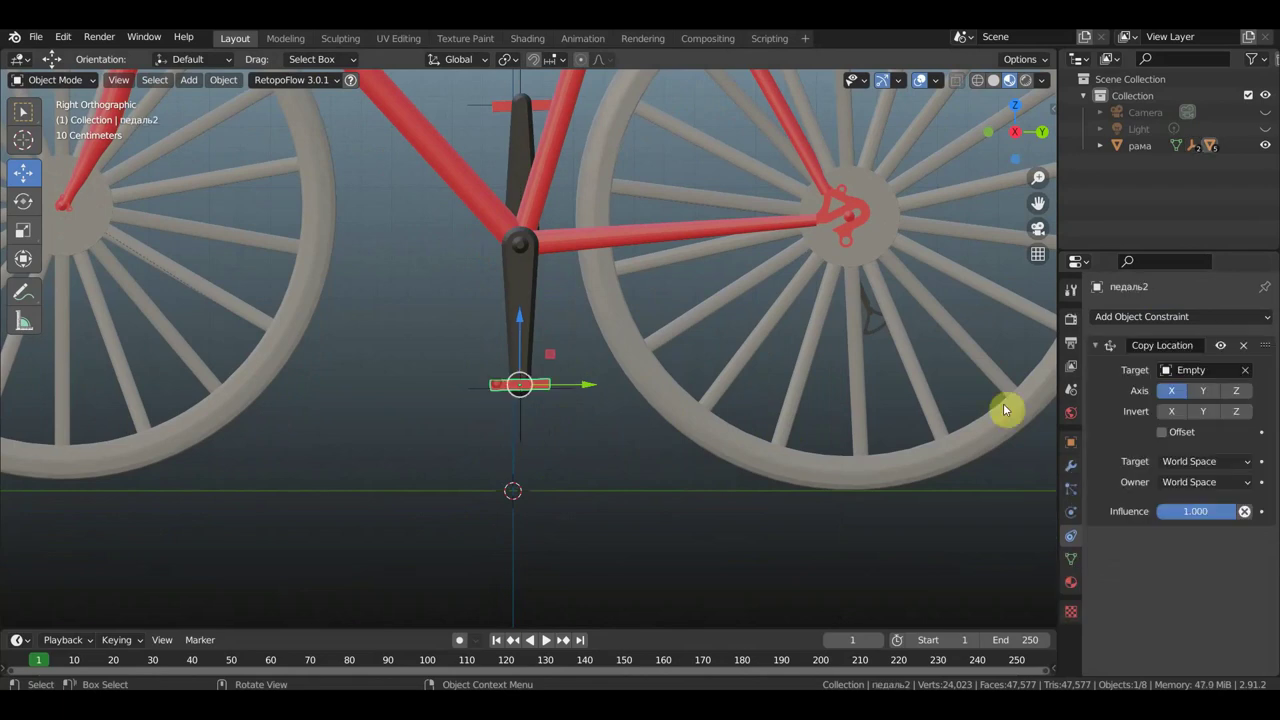
left_click(1203, 485)
left_click(1205, 519)
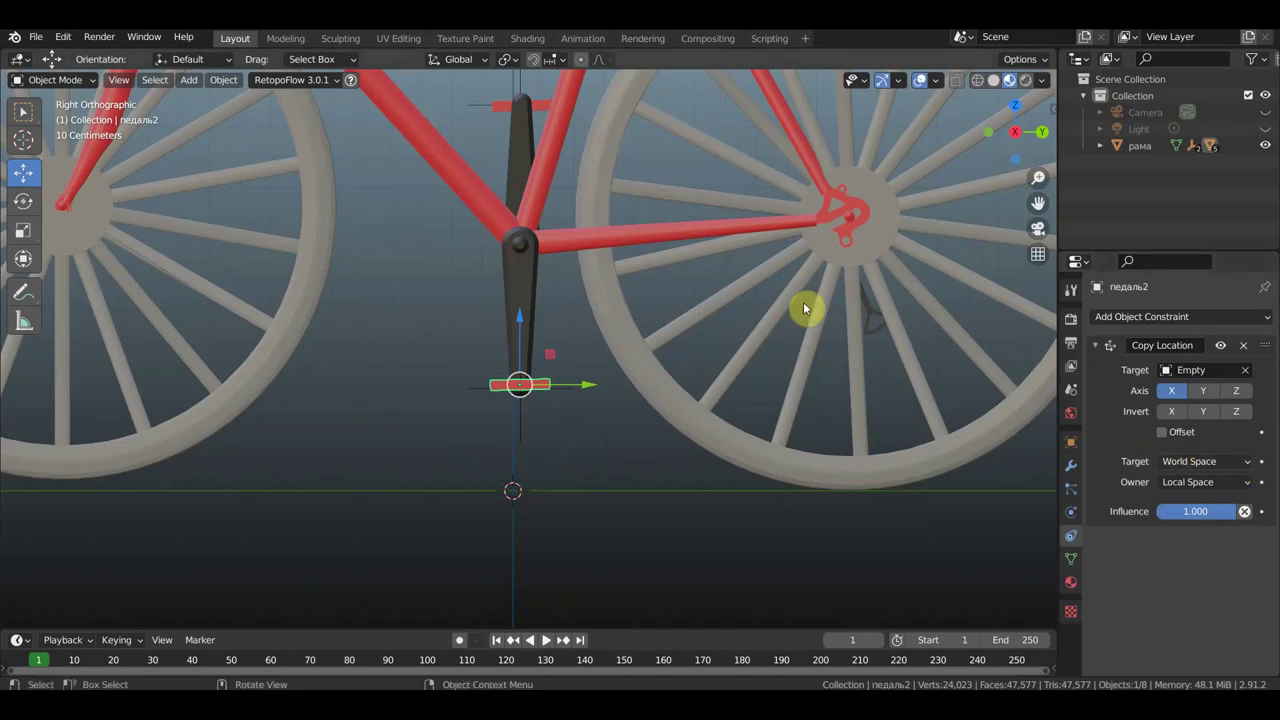
Give педаль a Copy Location constraint targeting Empty.001 with owner in Local Space.
left_click(541, 106)
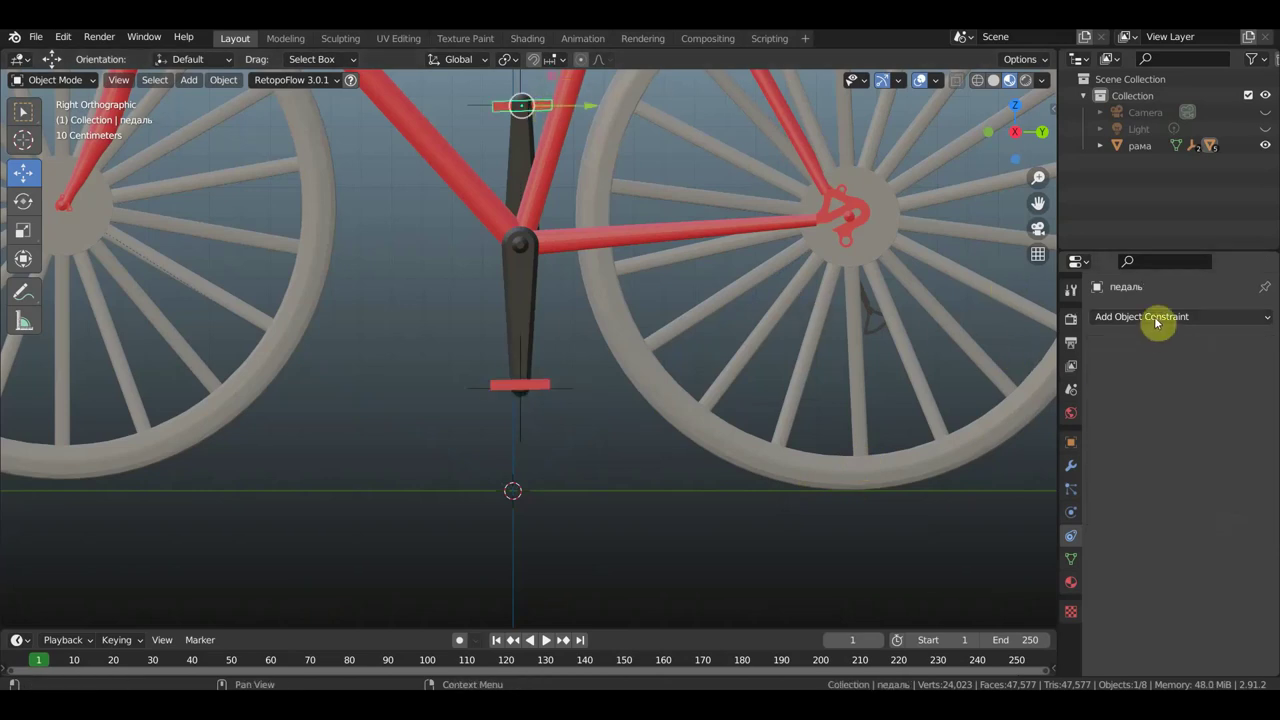
left_click(1155, 317)
left_click(993, 363)
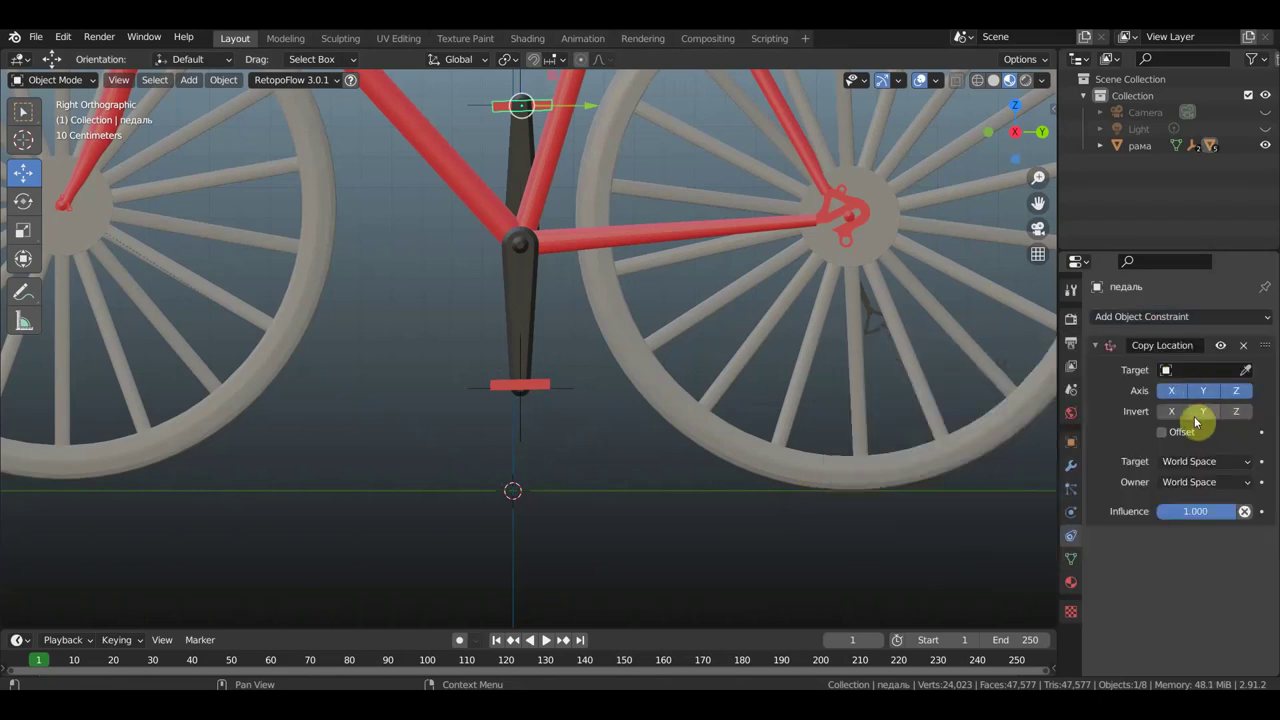
left_click(1226, 370)
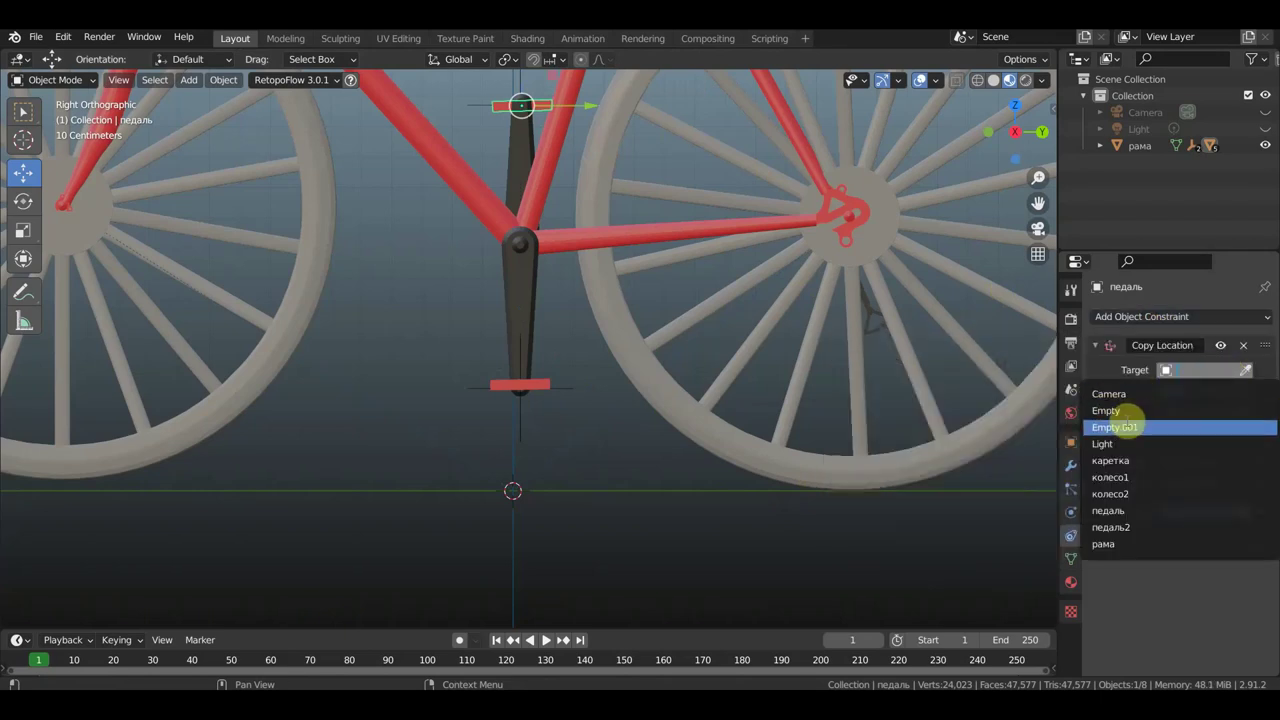
left_click(1126, 428)
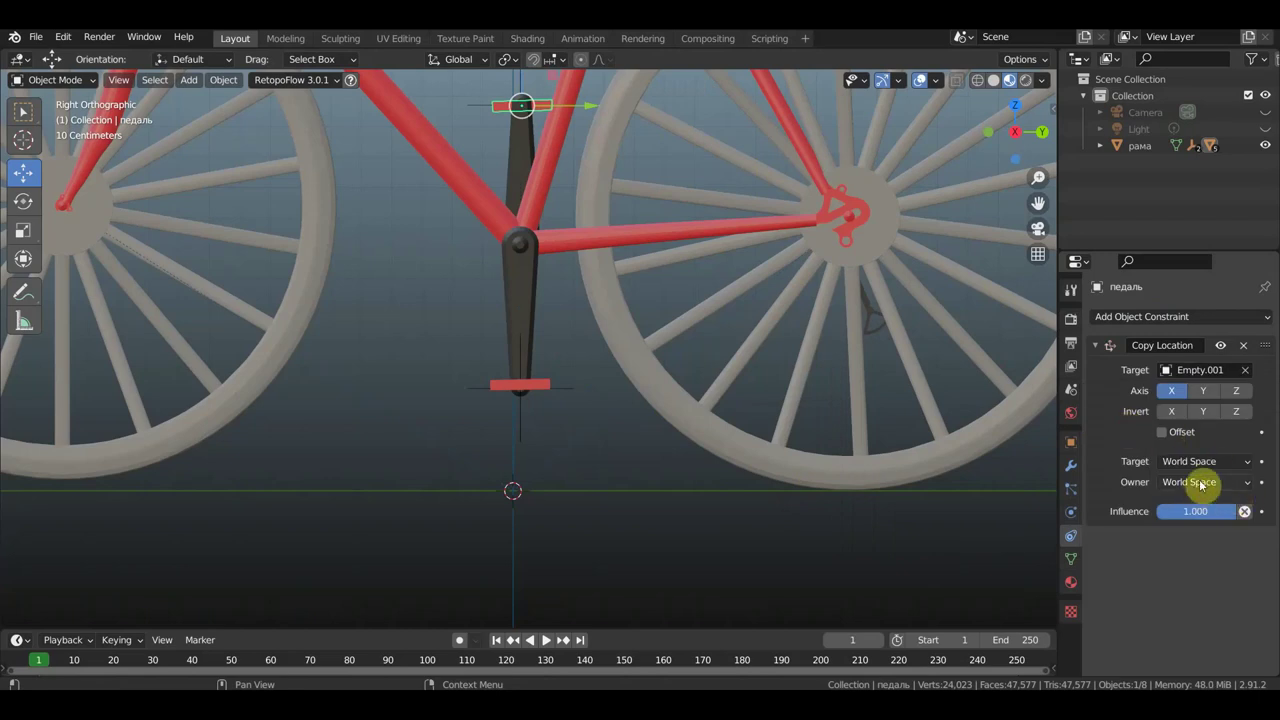
left_click(1240, 482)
left_click(1186, 519)
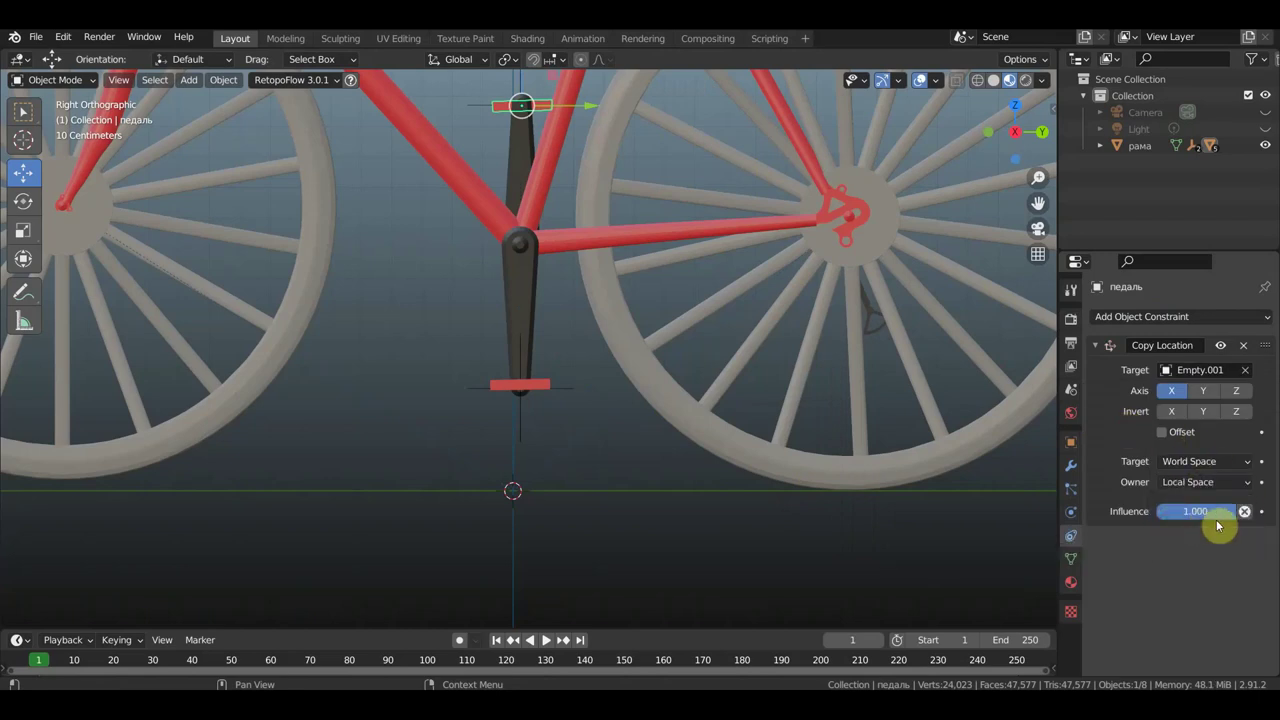
Test-move the frame рама along Y, then undo it back into place.
left_click(616, 235)
mouse_move(591, 477)
left_mouse_down()
mouse_move(177, 485)
mouse_move(894, 474)
mouse_move(469, 474)
mouse_move(638, 493)
left_mouse_up()
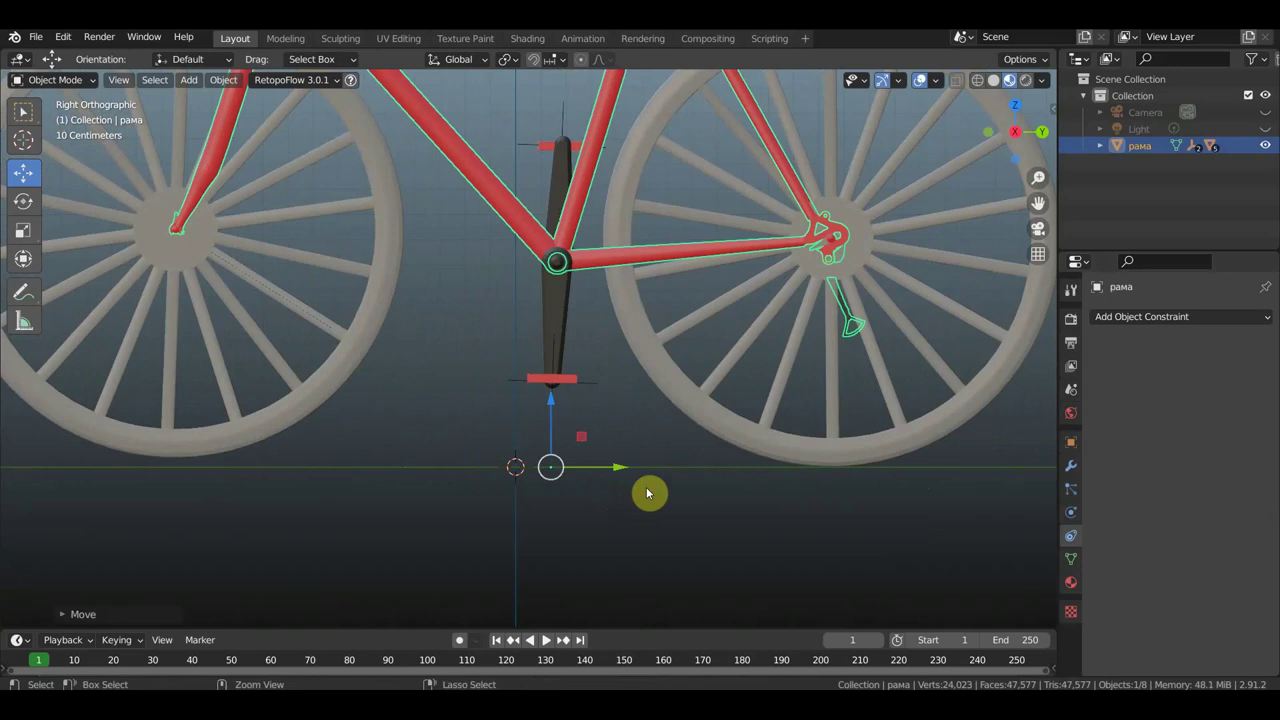
key("ctrl+z")
scroll(502, 420, "up", 2)
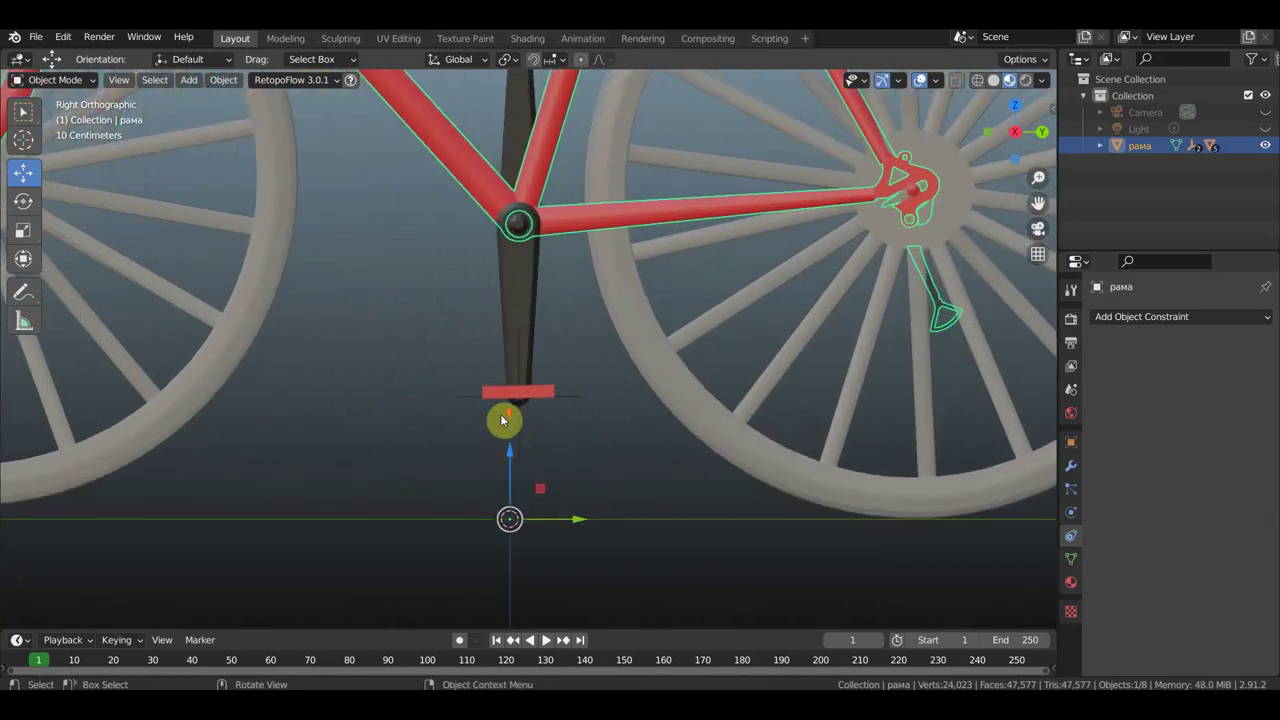
left_click(540, 396)
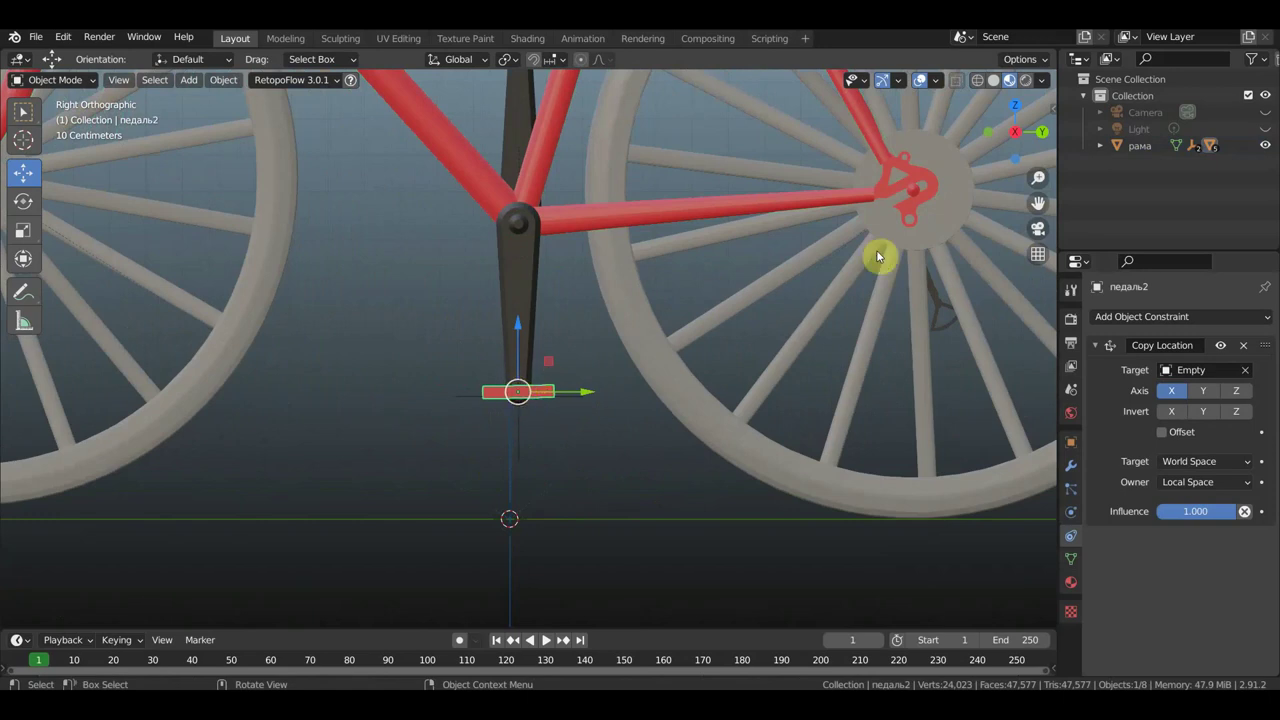
key("n")
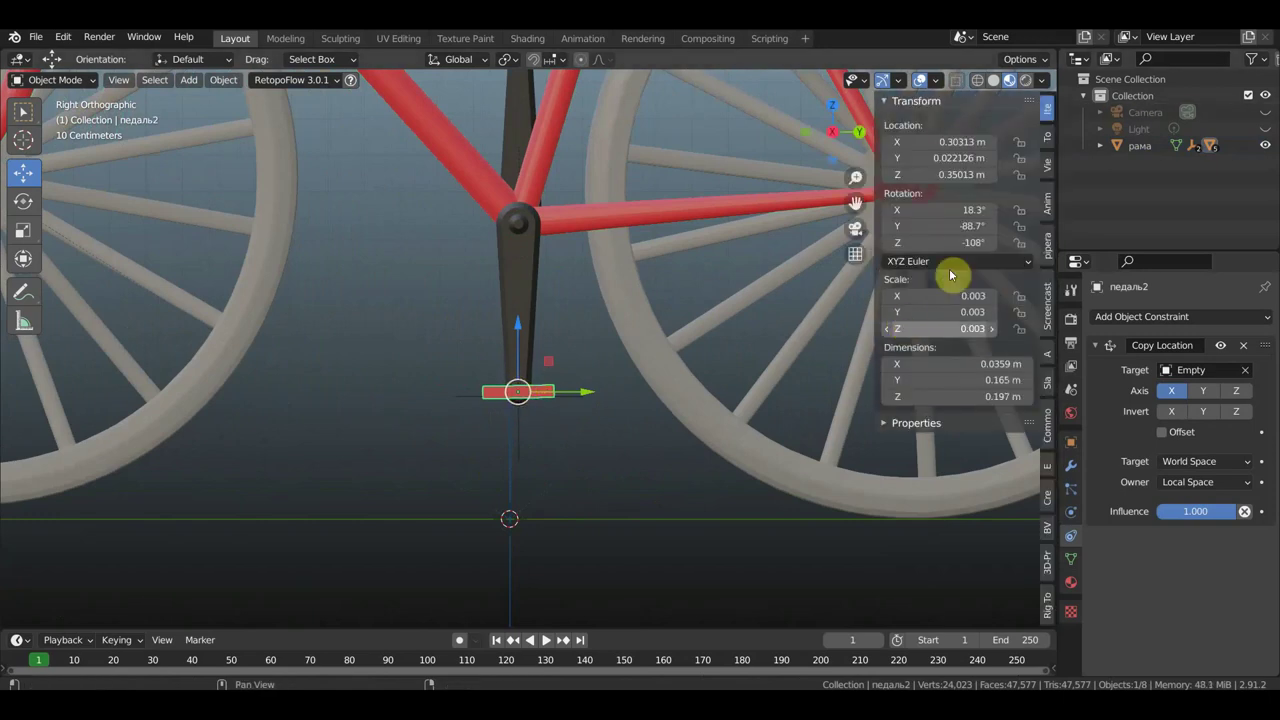
Add a driver to педаль2's X rotation whose variable reads рама's X location in Local Space.
right_click(932, 210)
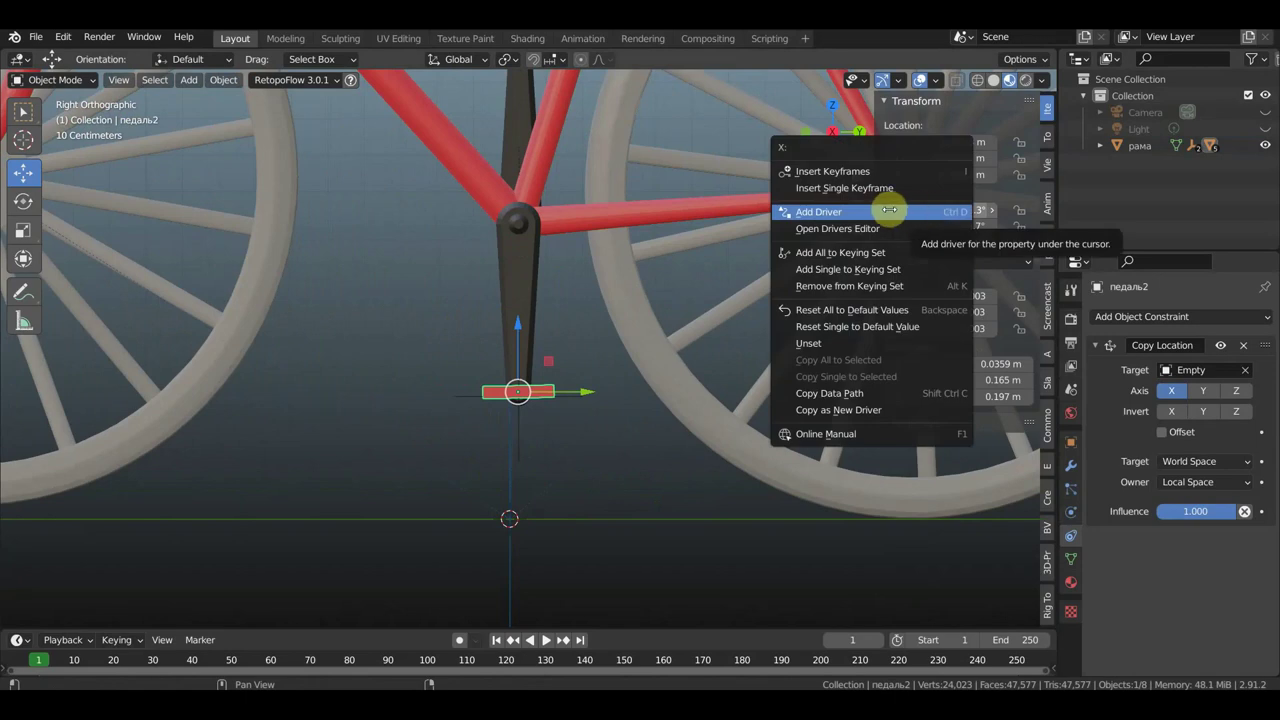
left_click(888, 209)
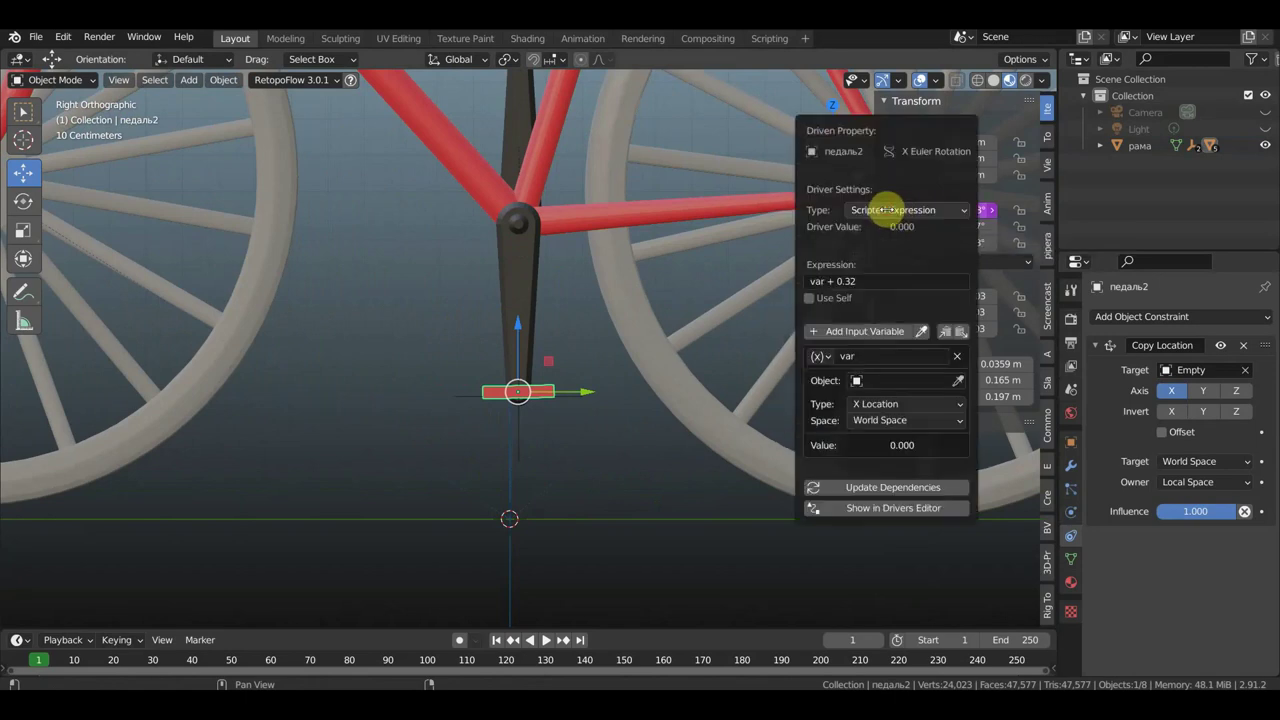
left_click(927, 399)
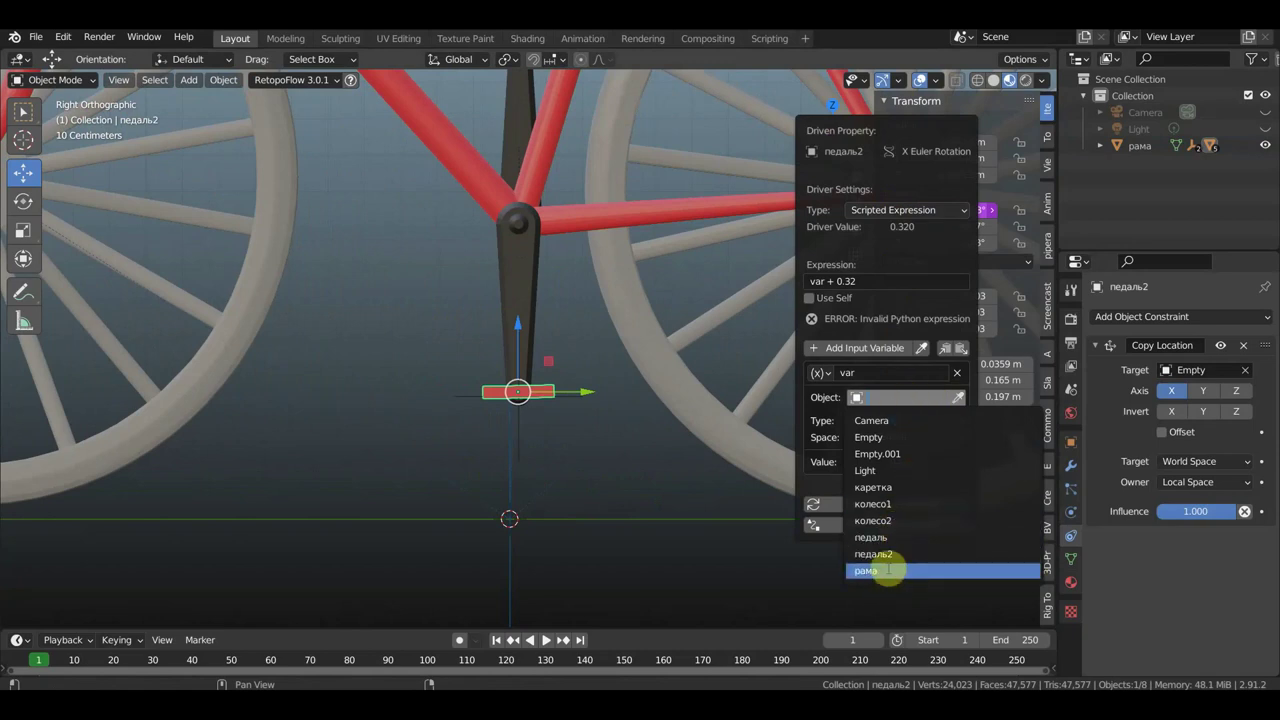
left_click(884, 570)
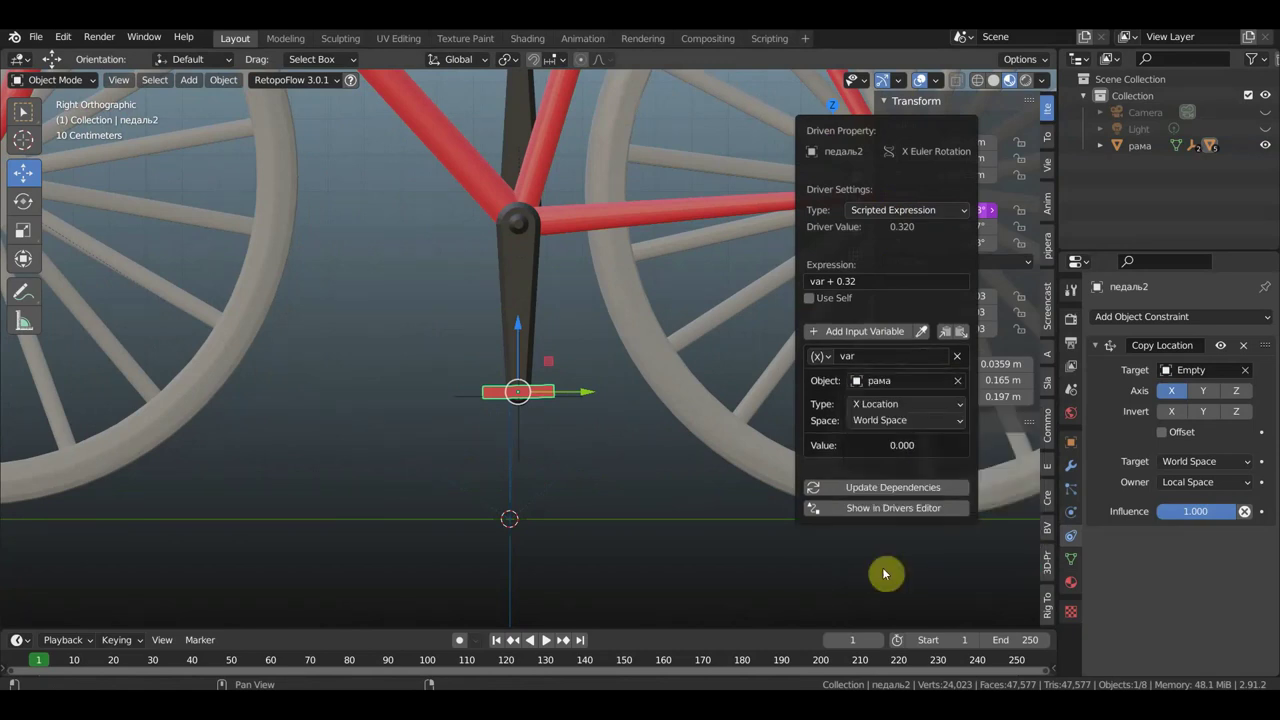
left_click(885, 420)
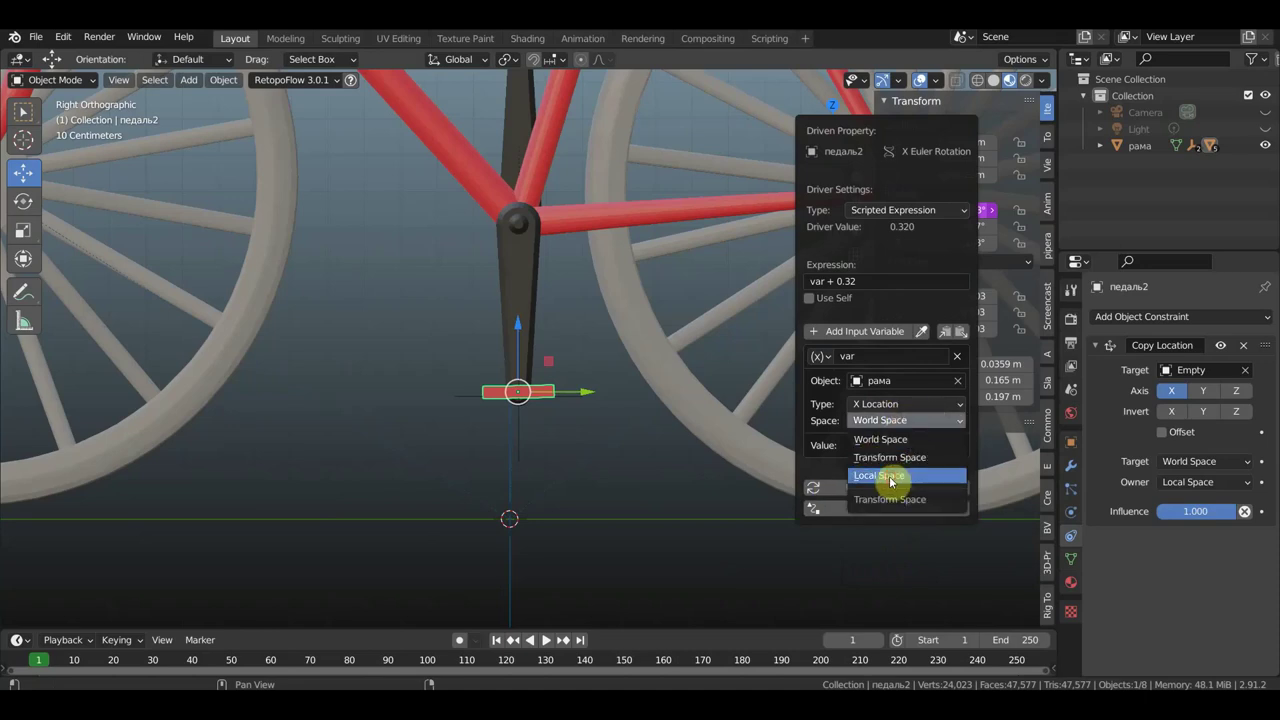
left_click(888, 477)
left_click(645, 212)
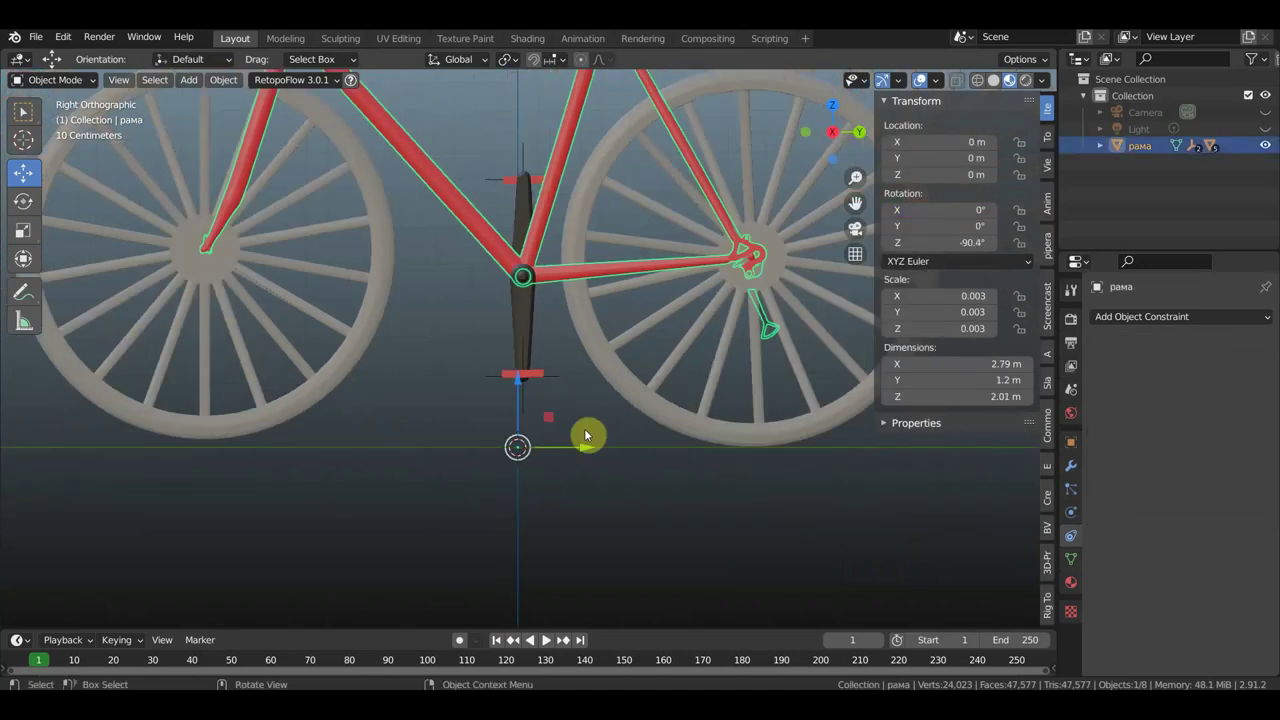
left_click_drag(587, 451, 429, 450)
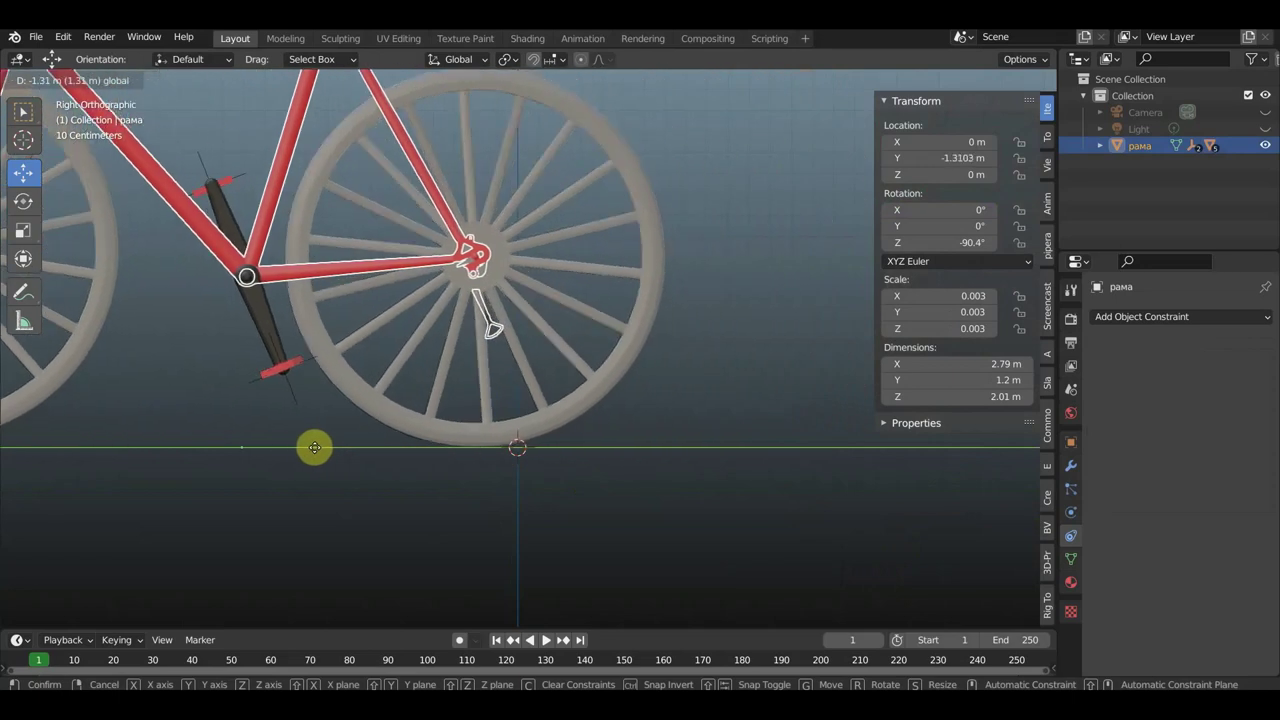
left_click_drag(429, 450, 572, 444)
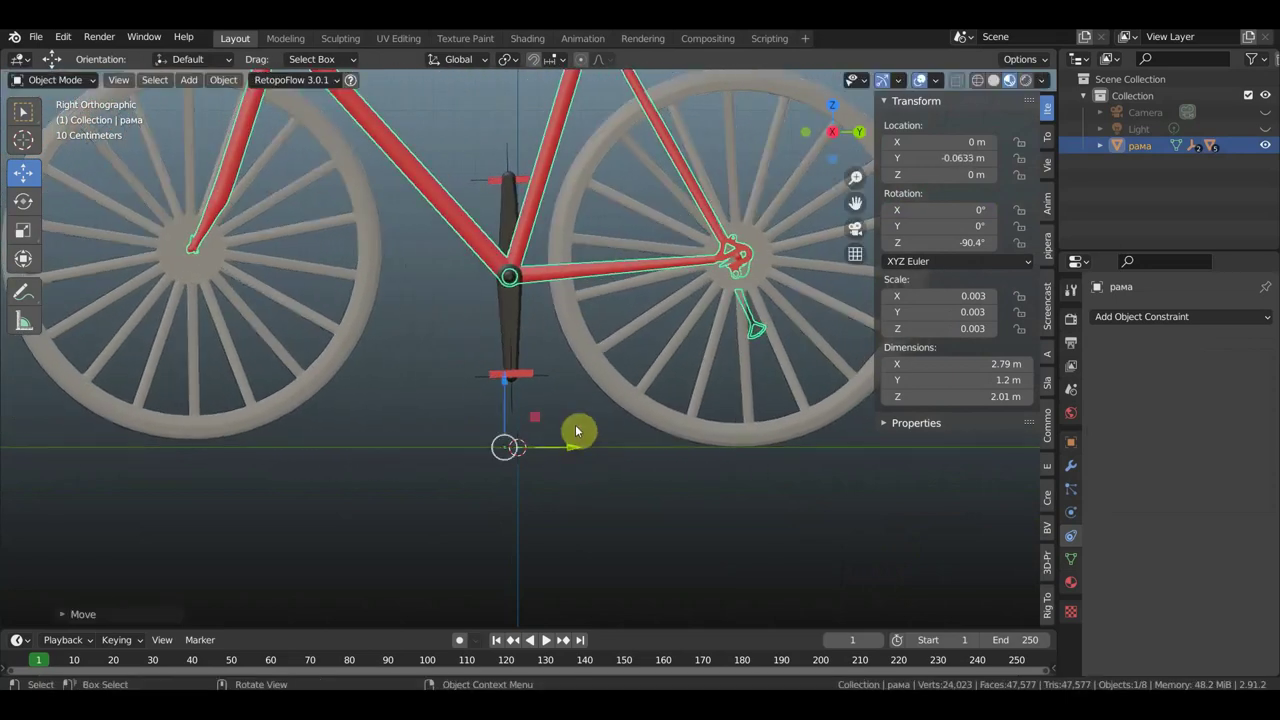
key("ctrl+z")
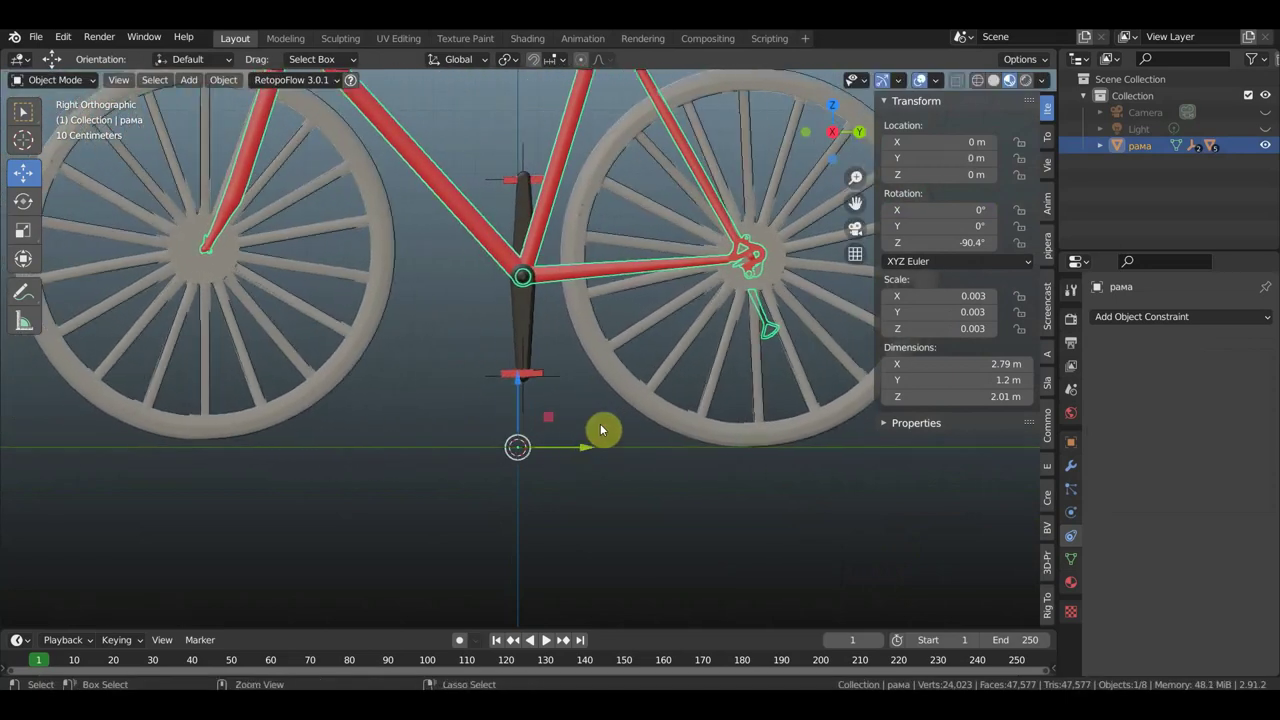
key("ctrl+z")
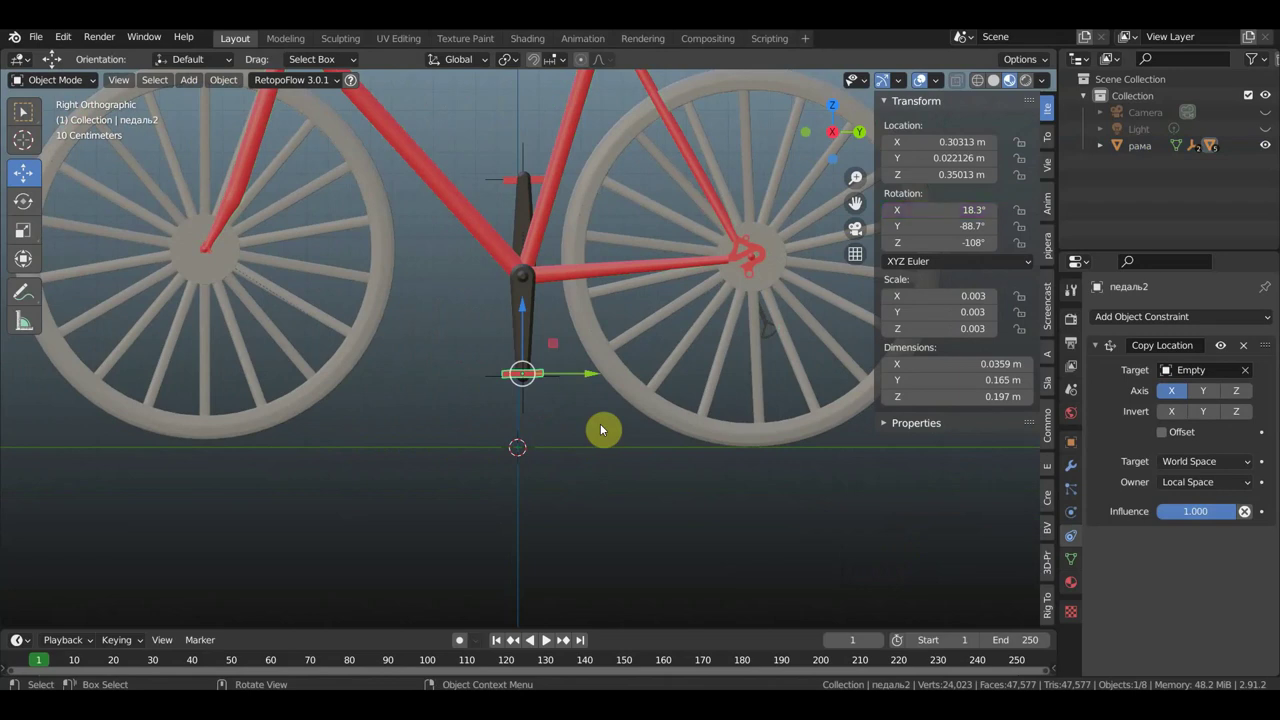
key("ctrl+z")
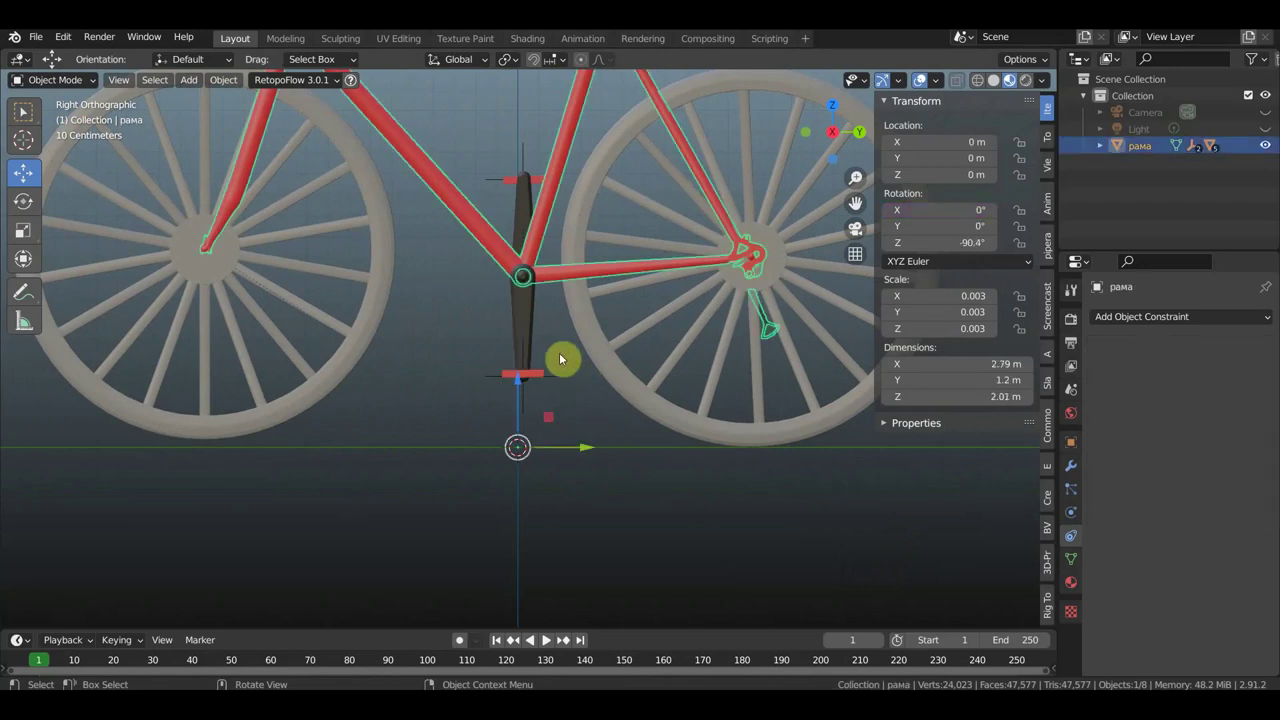
scroll(560, 355, "up", 3)
left_click(536, 390)
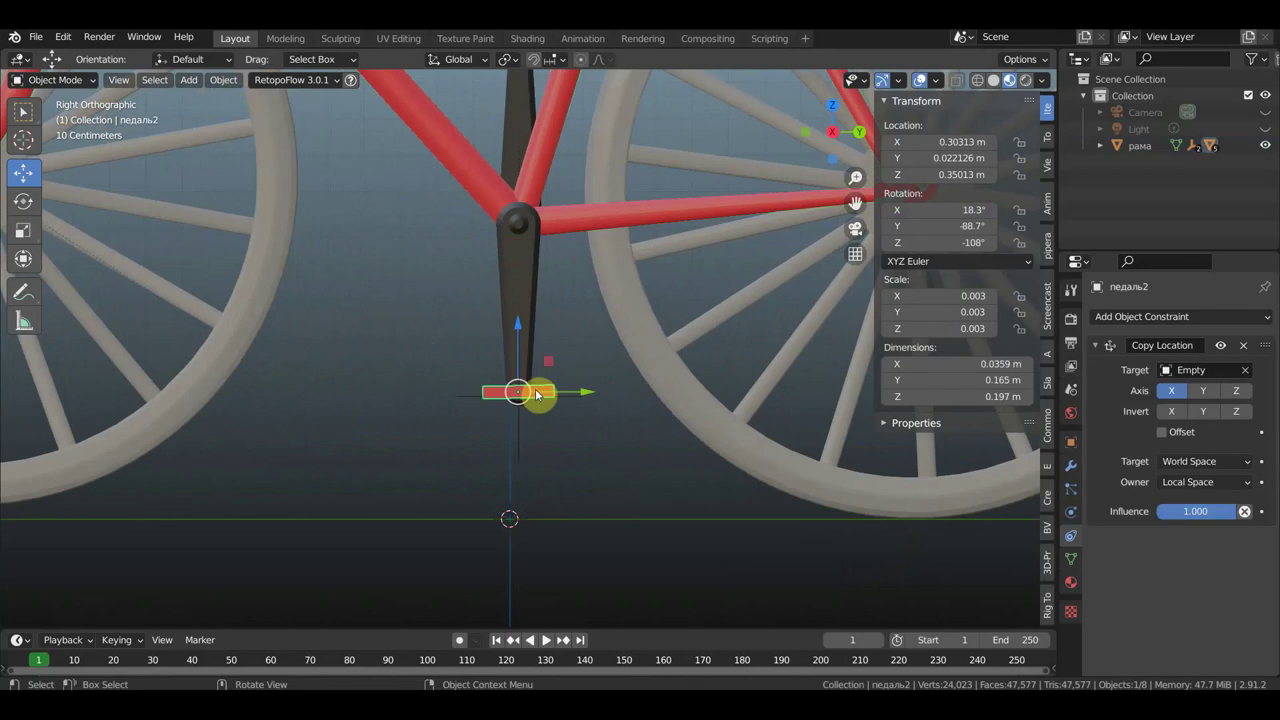
left_click(522, 442)
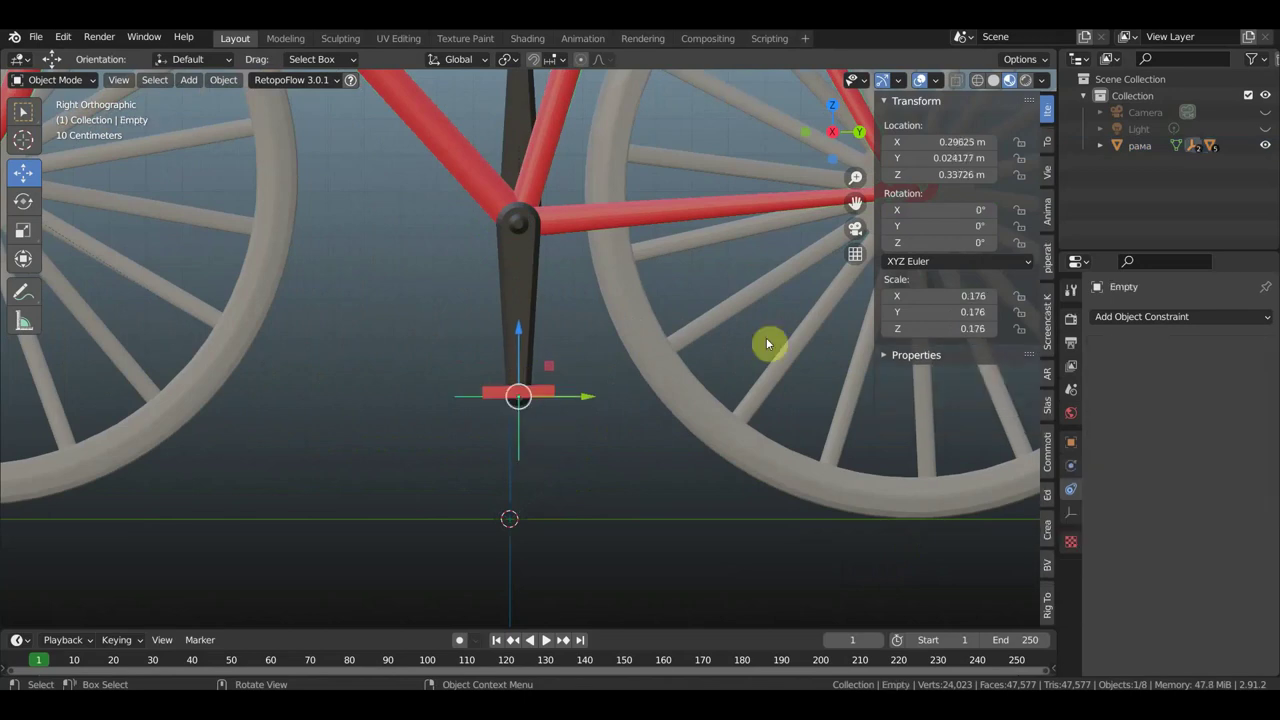
Add an X rotation driver to Empty whose variable reads рама's X location in Local Space.
right_click(936, 211)
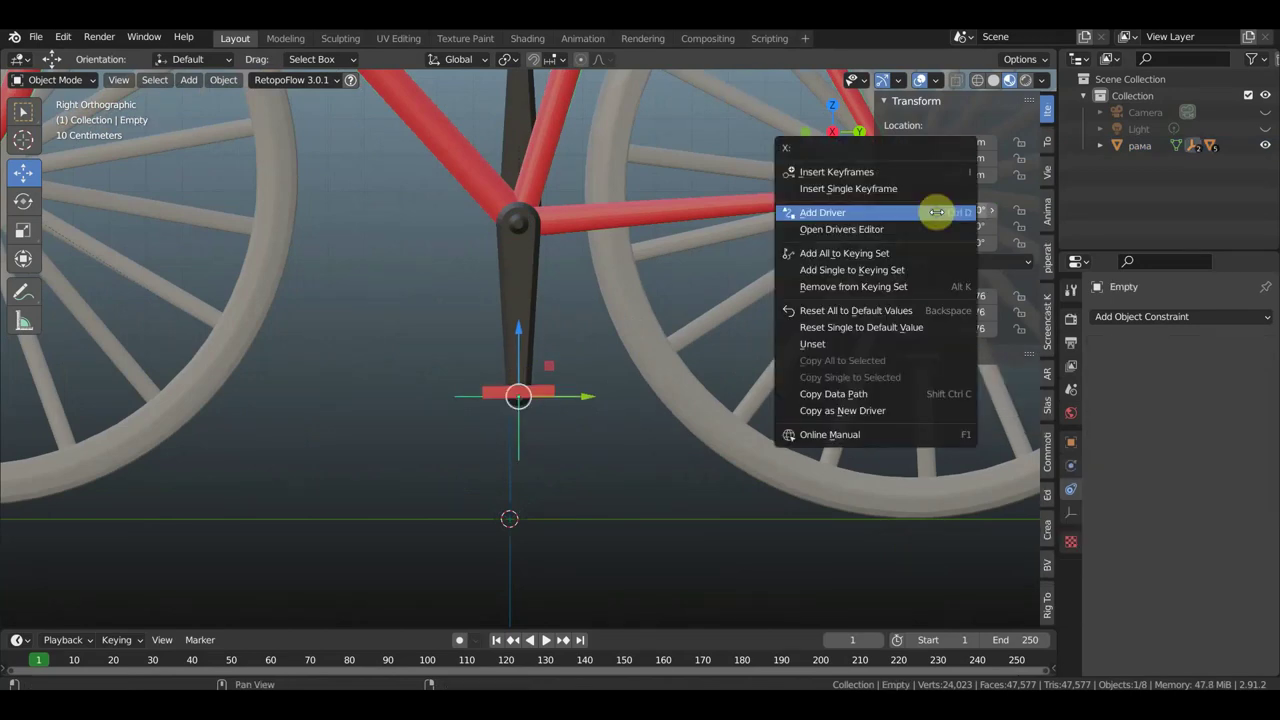
left_click(848, 212)
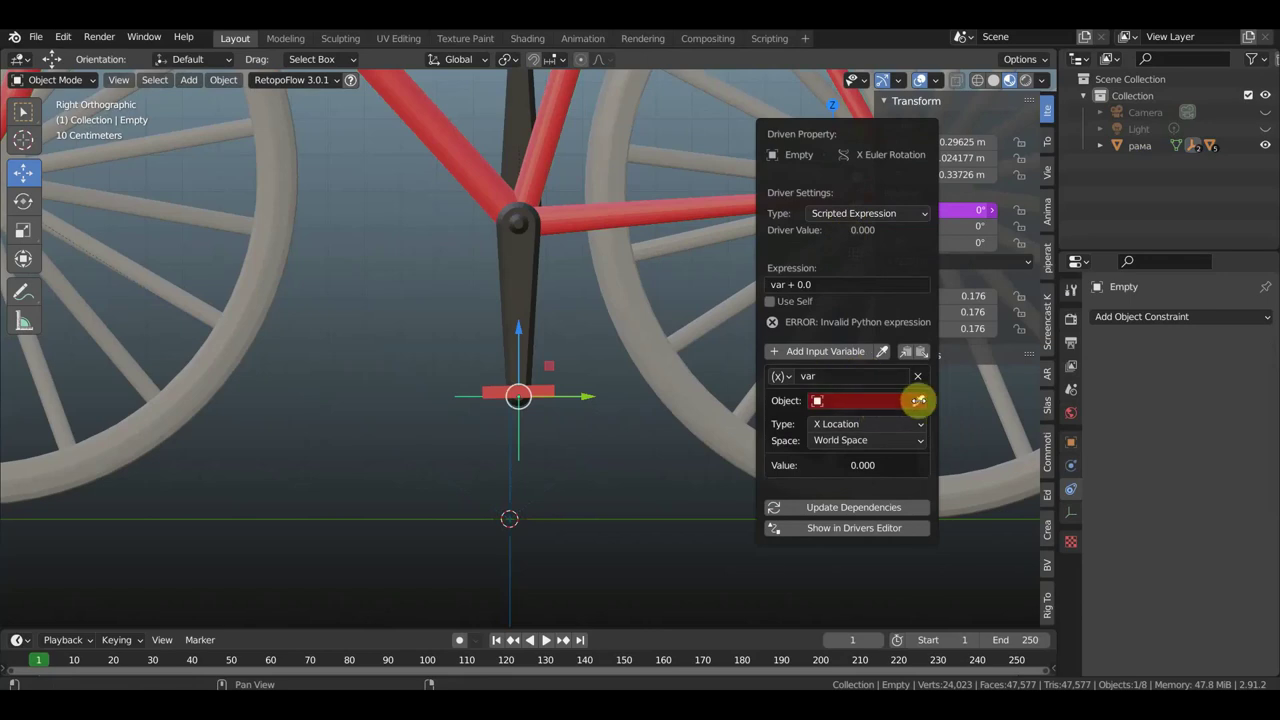
left_click(885, 401)
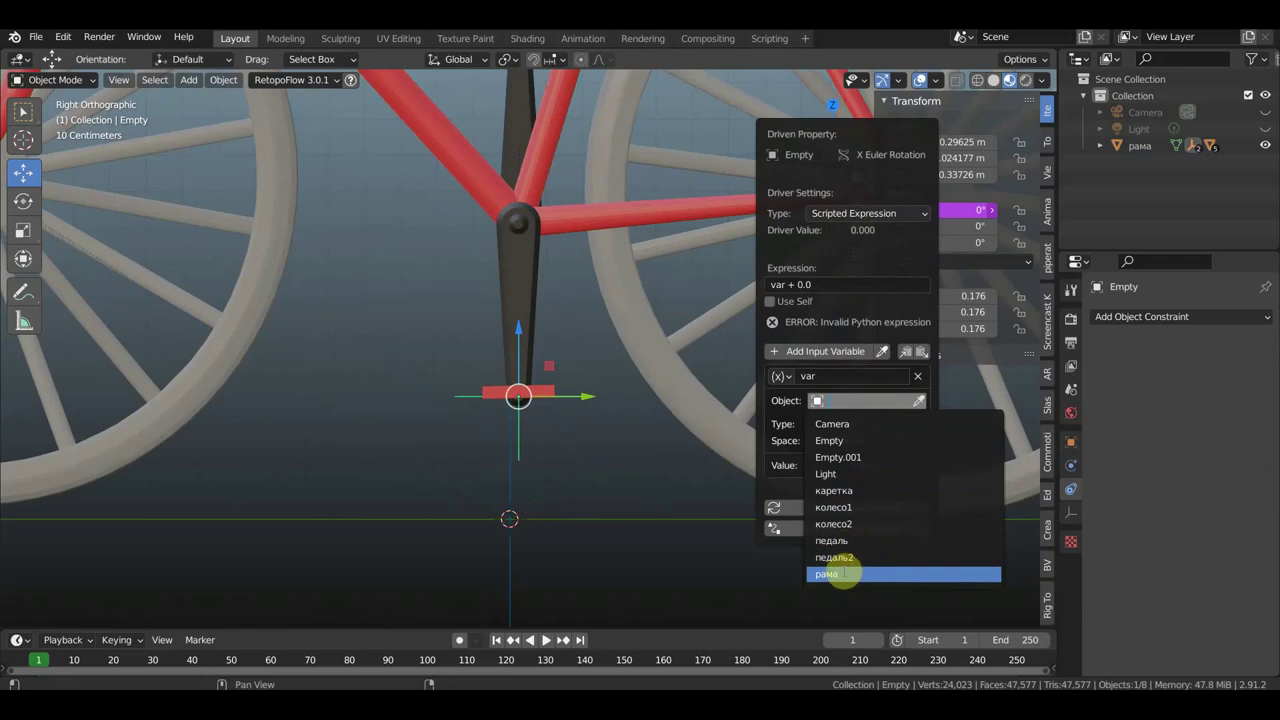
left_click(840, 574)
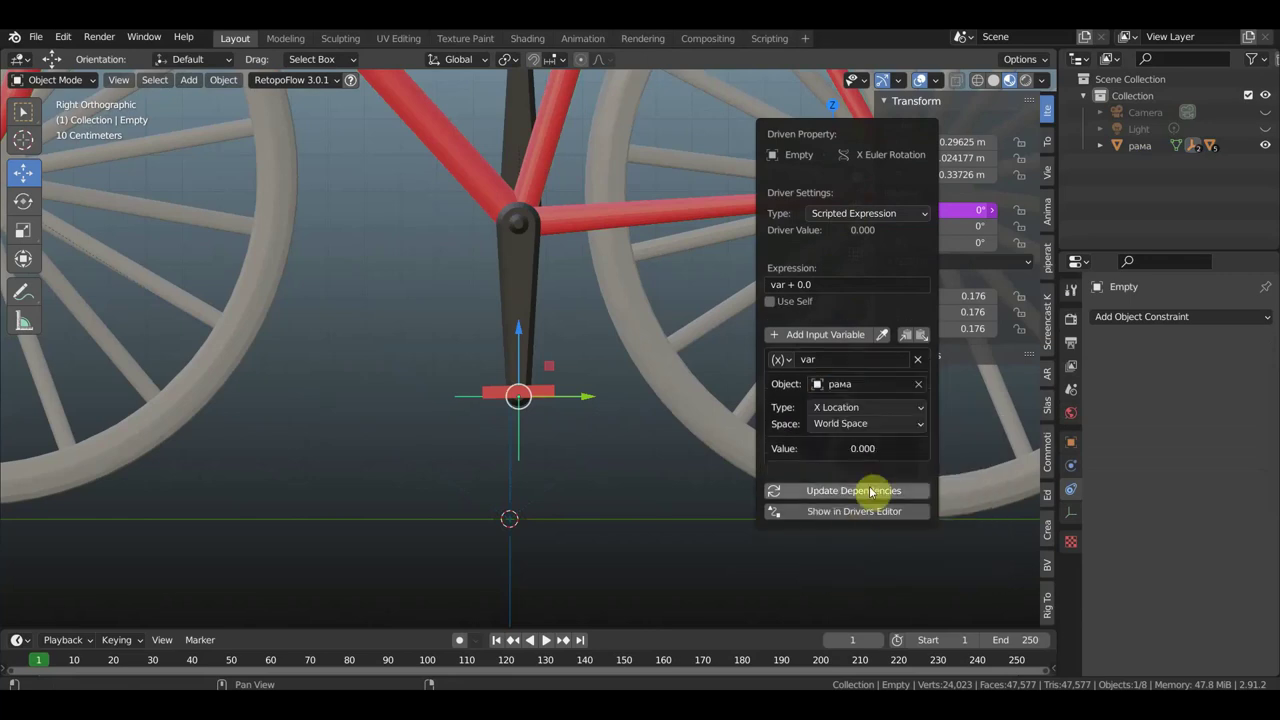
left_click(850, 424)
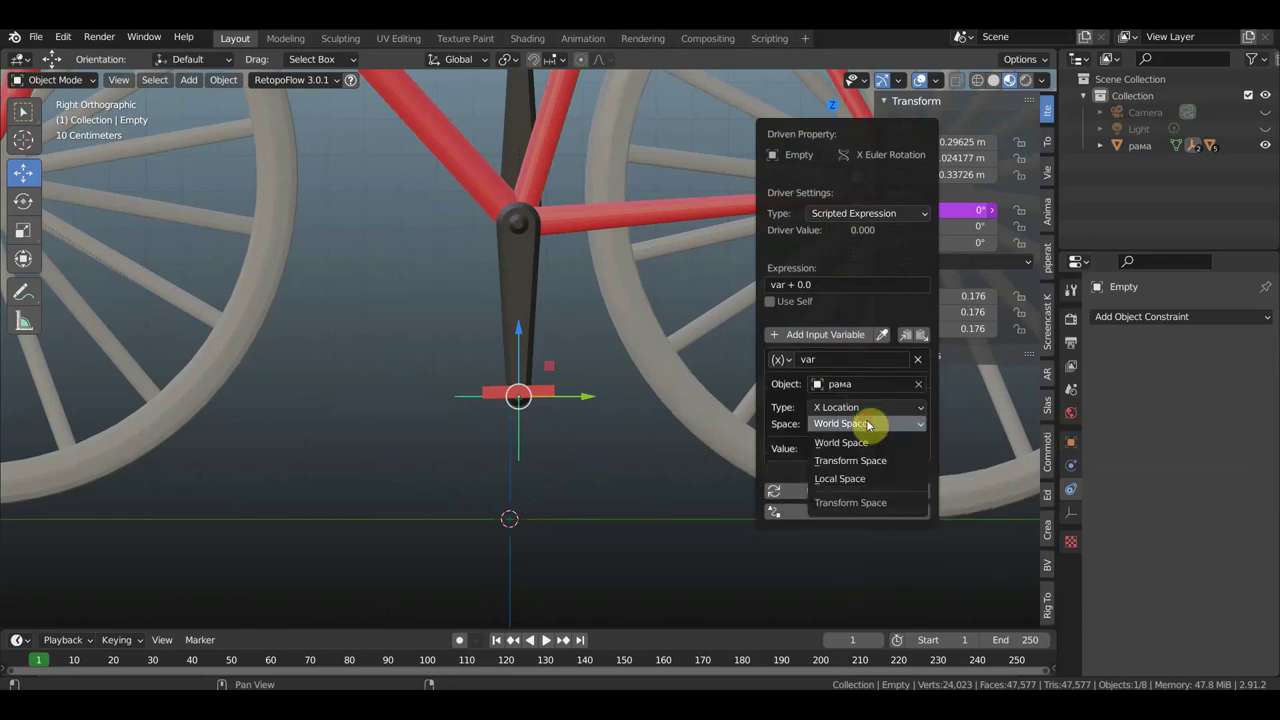
left_click(863, 480)
left_click(647, 219)
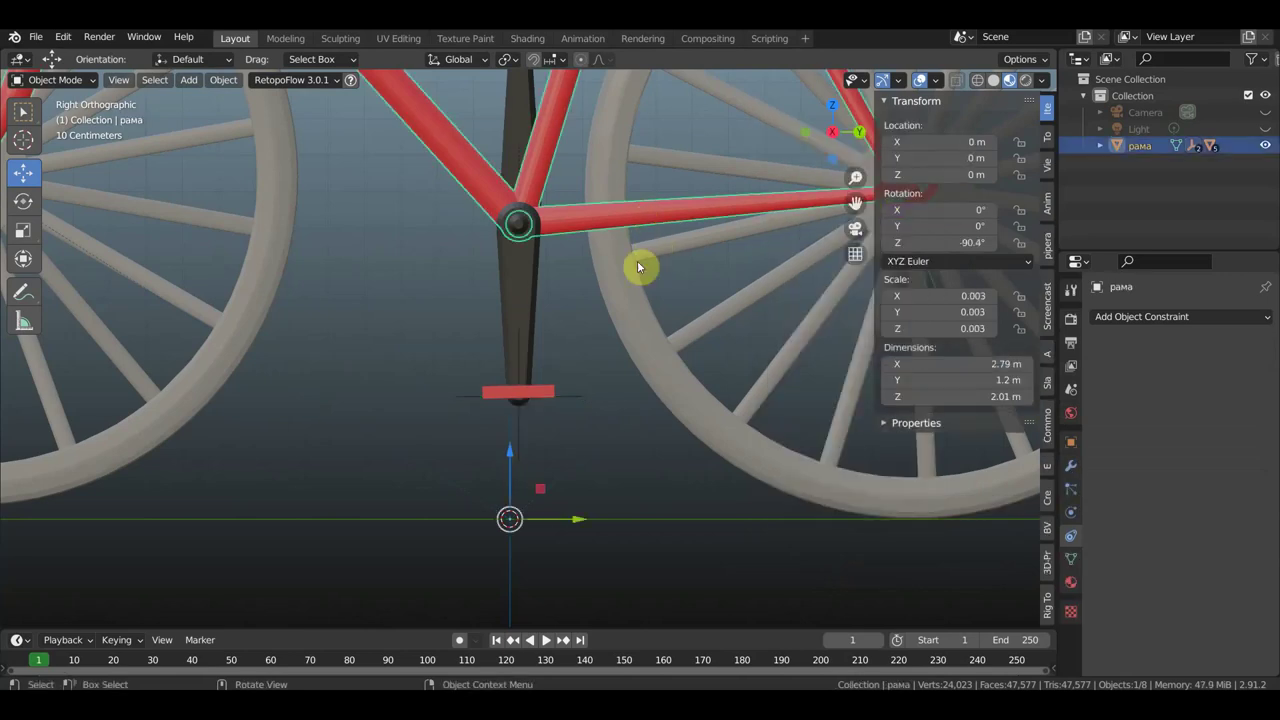
scroll(638, 308, "down", 2)
mouse_move(592, 469)
left_mouse_down()
mouse_move(362, 481)
mouse_move(834, 506)
mouse_move(437, 460)
mouse_move(837, 517)
mouse_move(590, 429)
mouse_move(423, 414)
mouse_move(837, 491)
mouse_move(753, 445)
mouse_move(577, 417)
mouse_move(46, 425)
mouse_move(886, 486)
mouse_move(606, 477)
left_mouse_up()
left_click(519, 470)
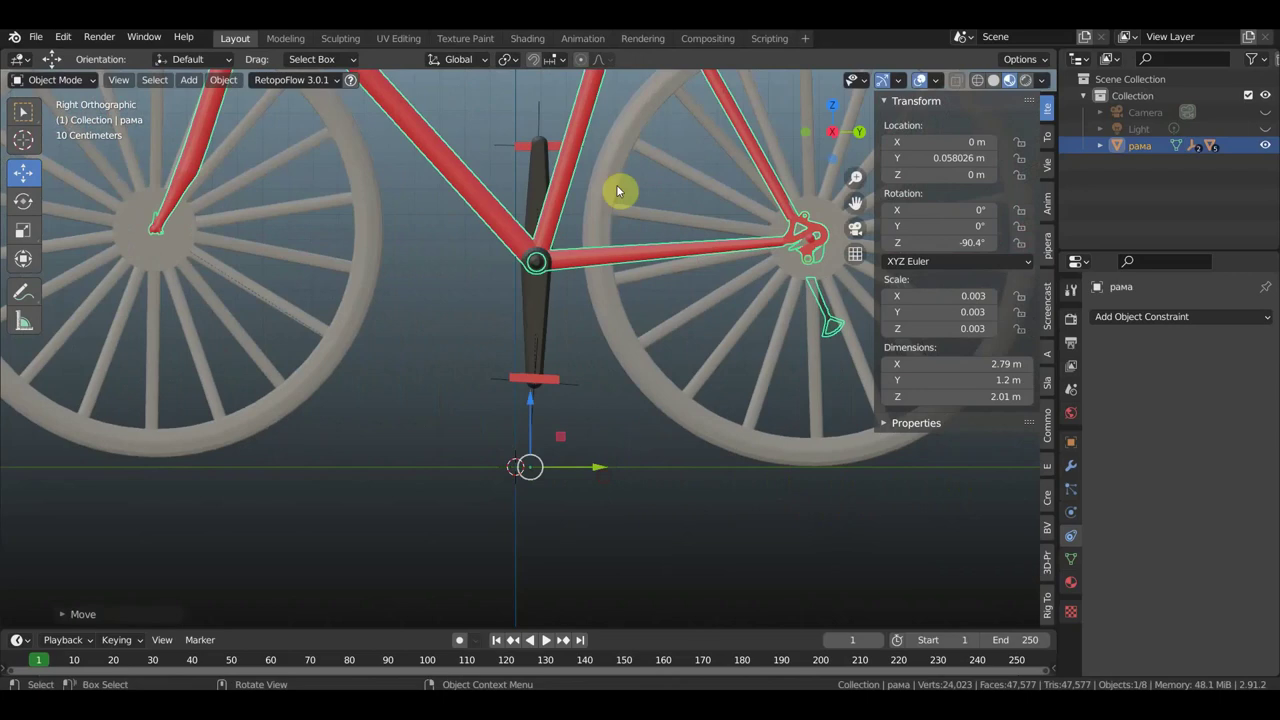
key("ctrl+z")
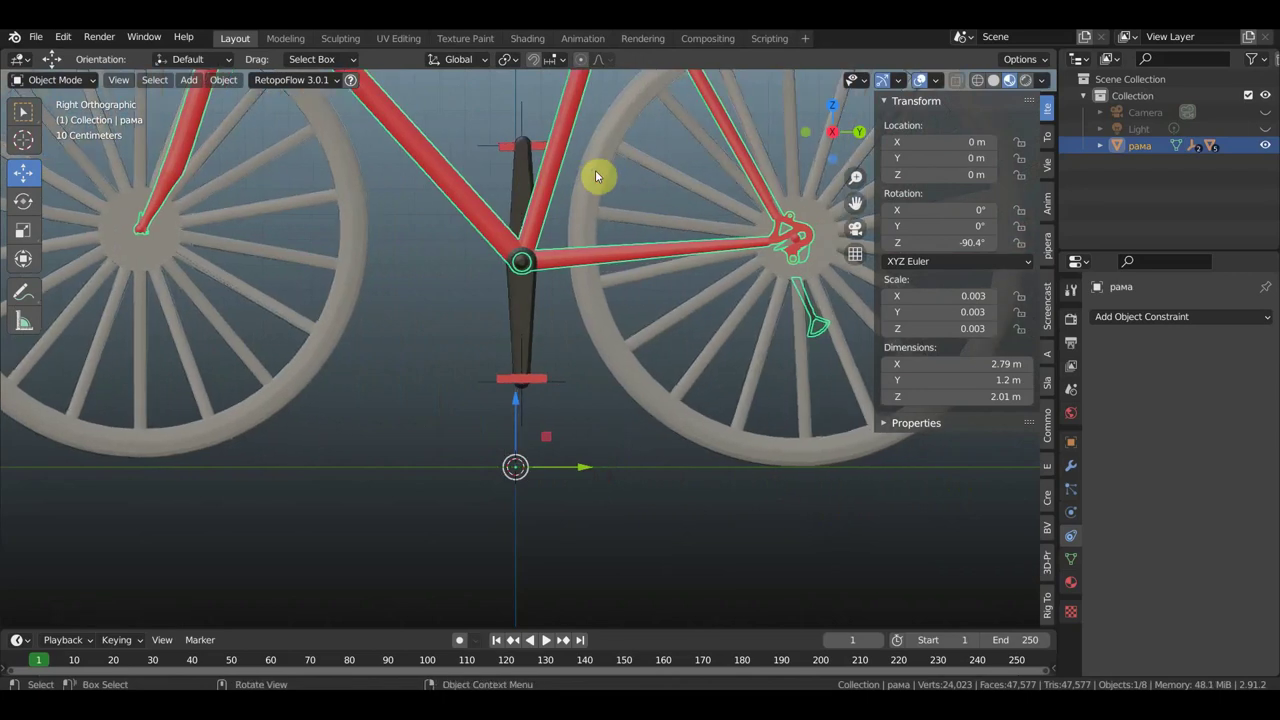
left_click(522, 123)
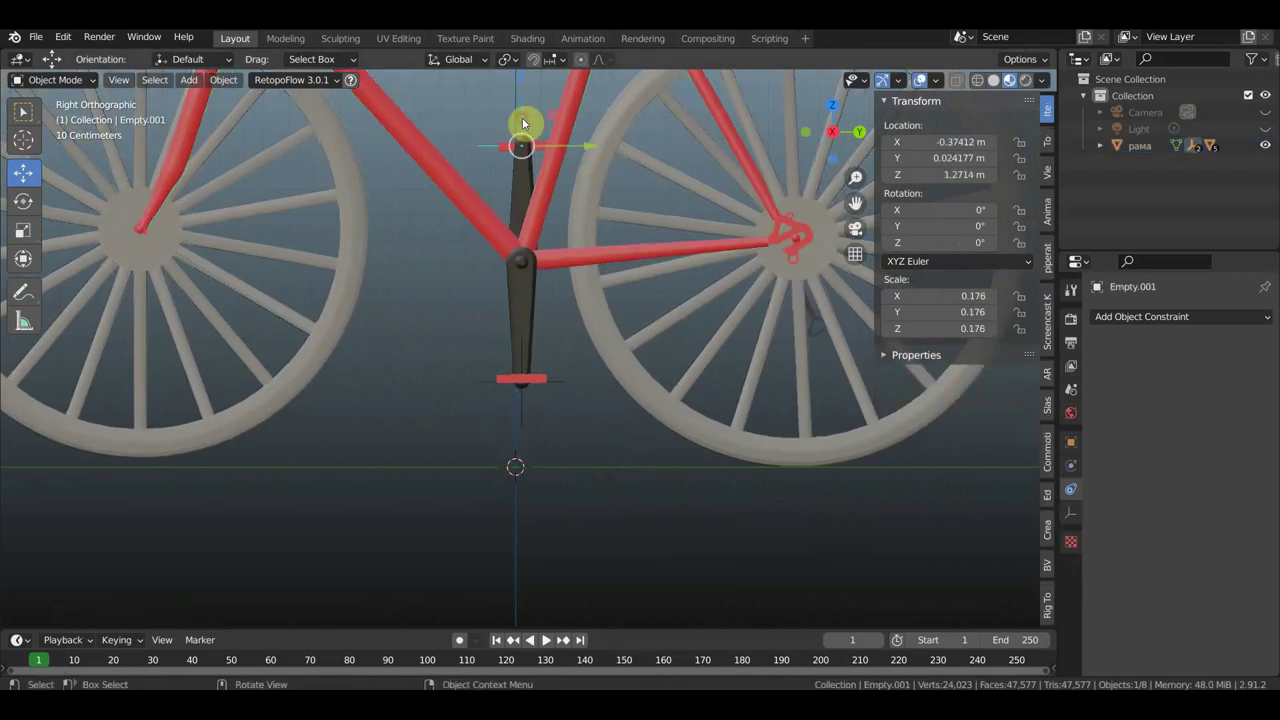
Add an X rotation driver to Empty.001 whose variable reads рама's X location in Local Space.
right_click(885, 211)
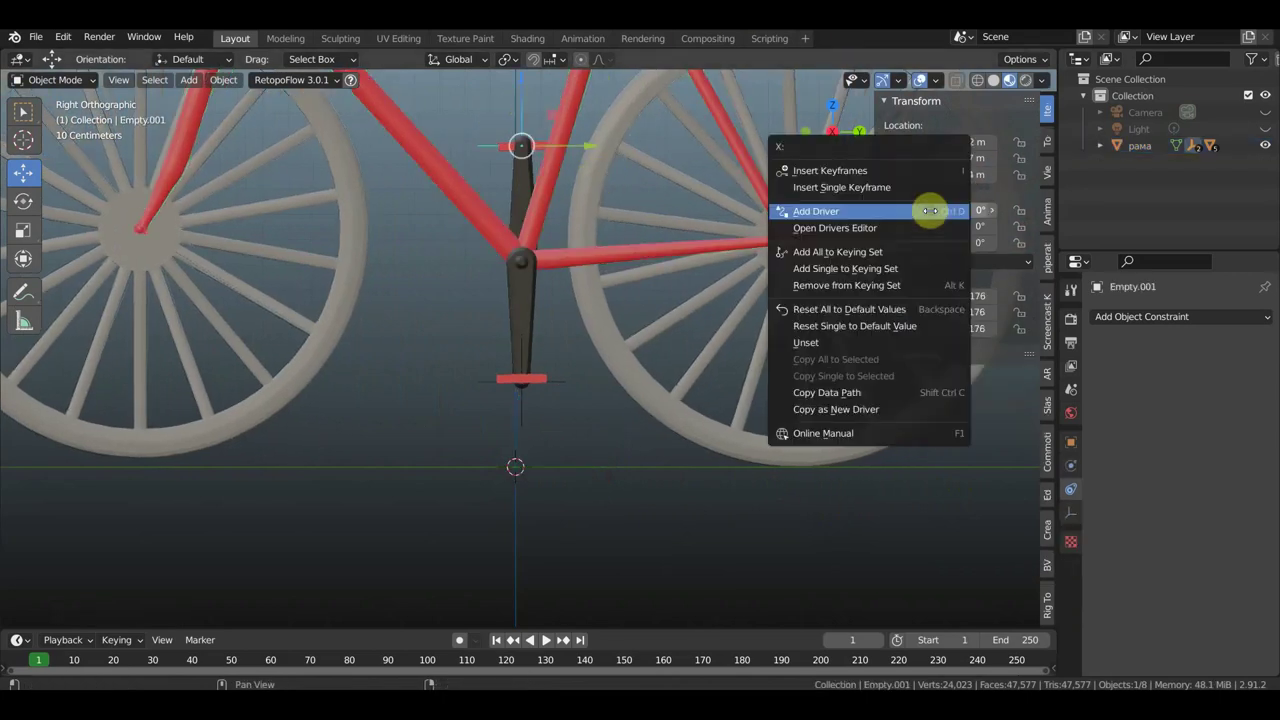
left_click(885, 211)
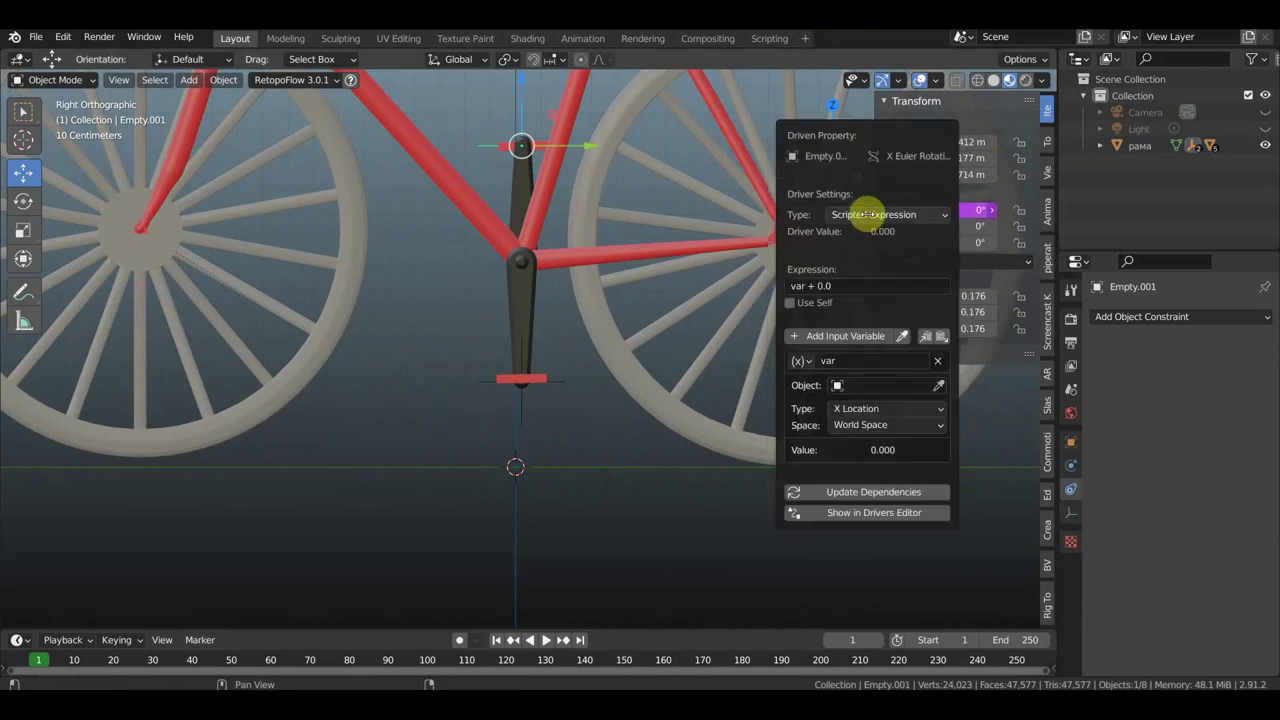
left_click(895, 401)
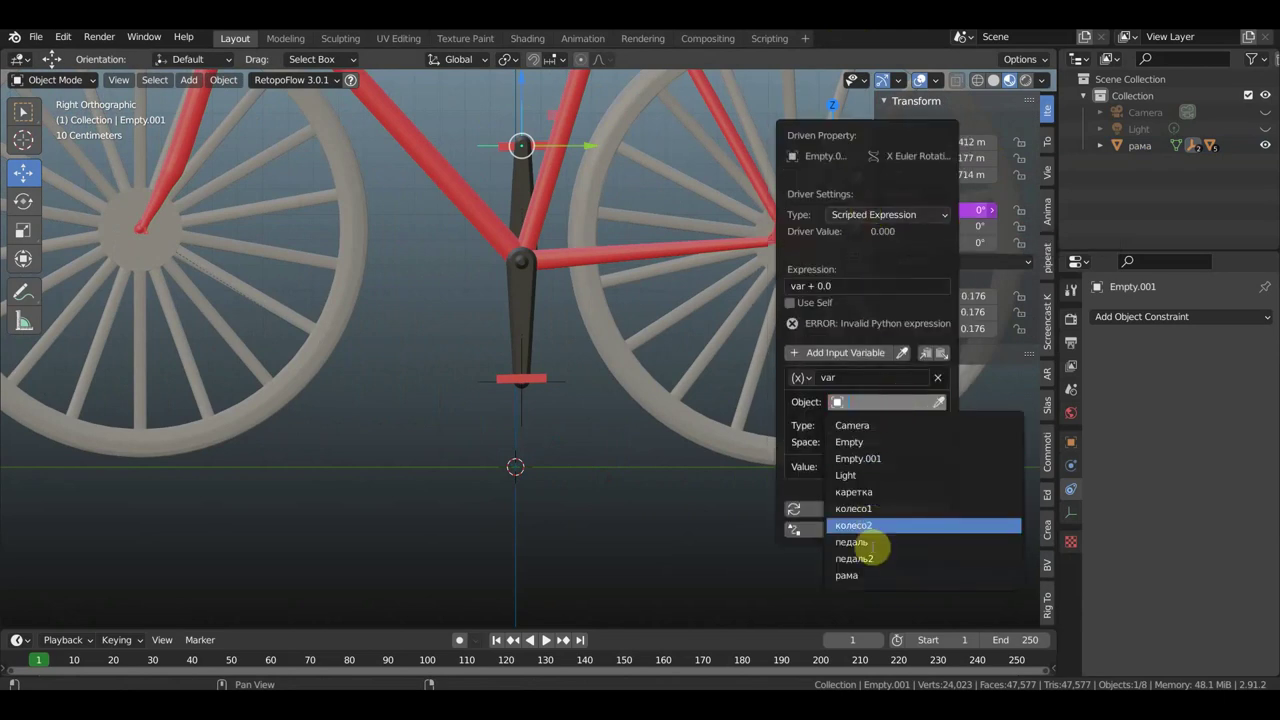
left_click(851, 575)
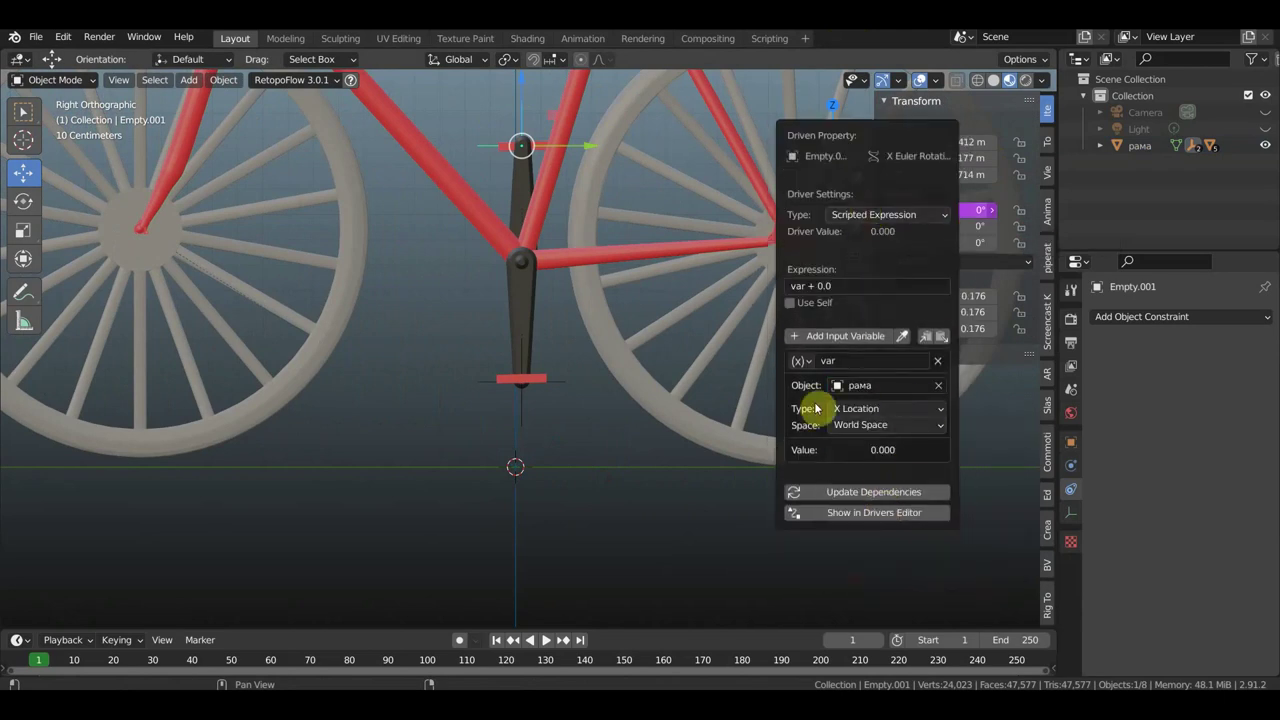
left_click(868, 428)
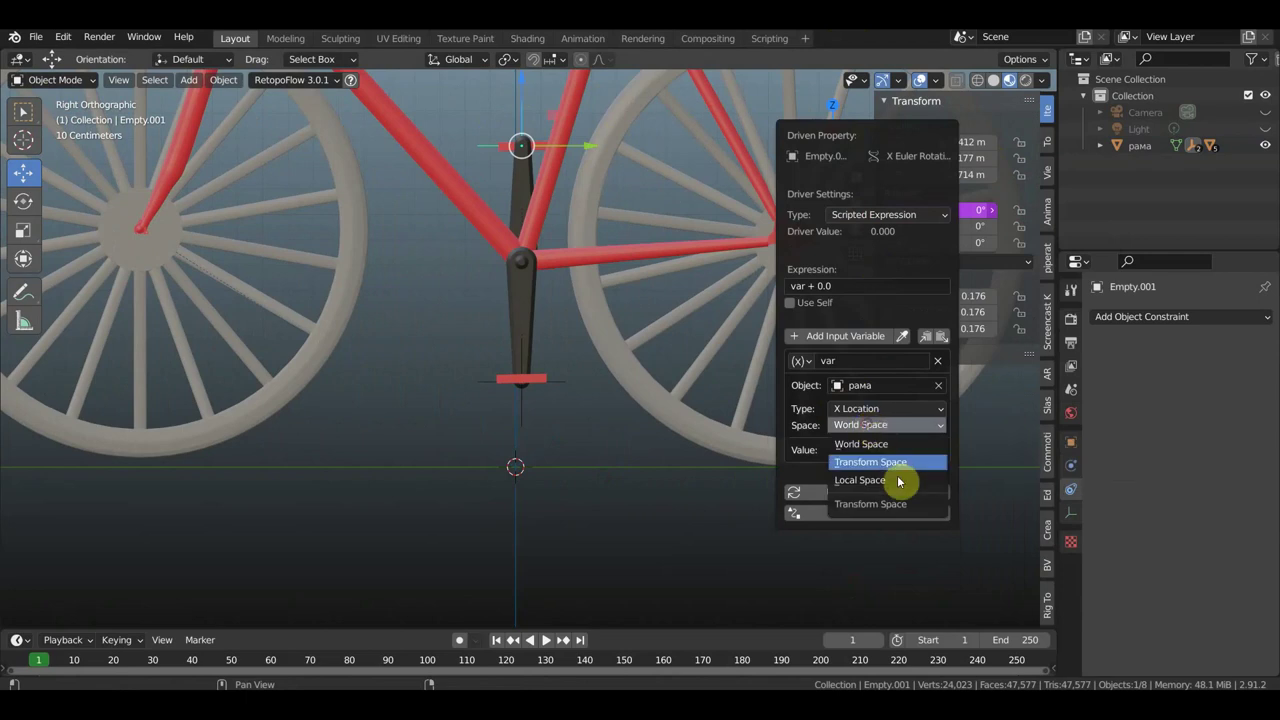
left_click(888, 481)
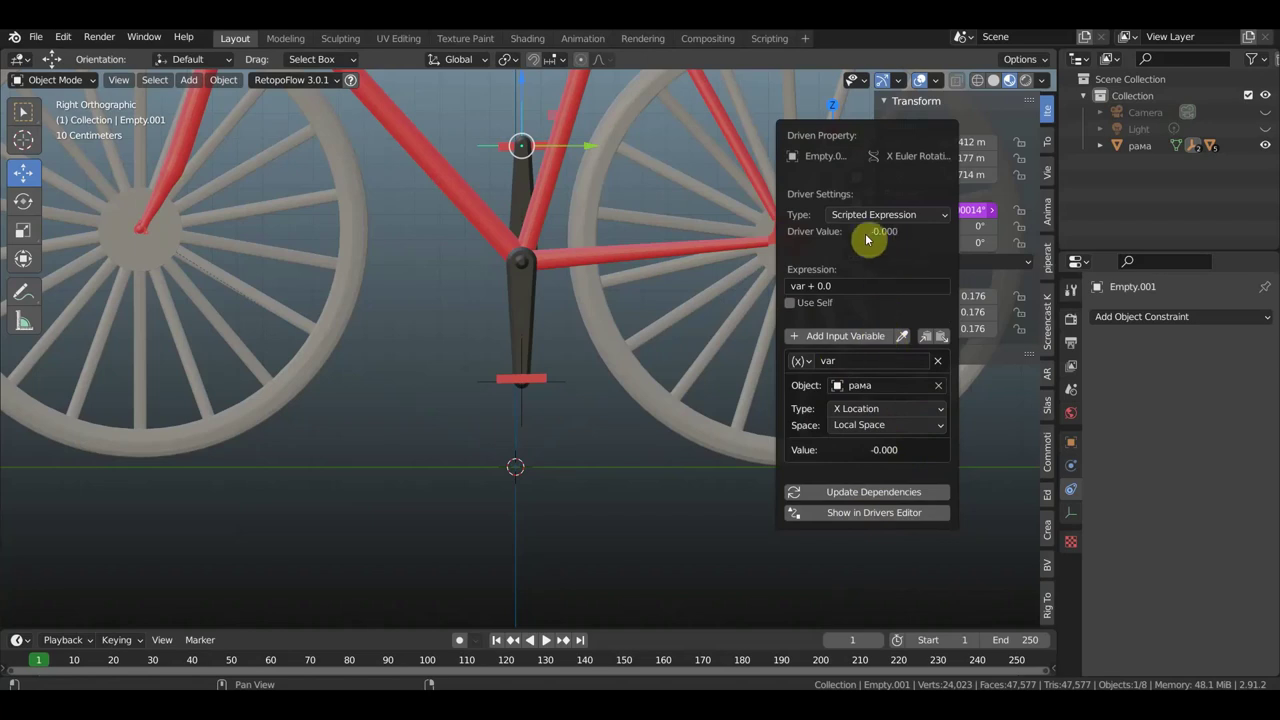
left_click(633, 254)
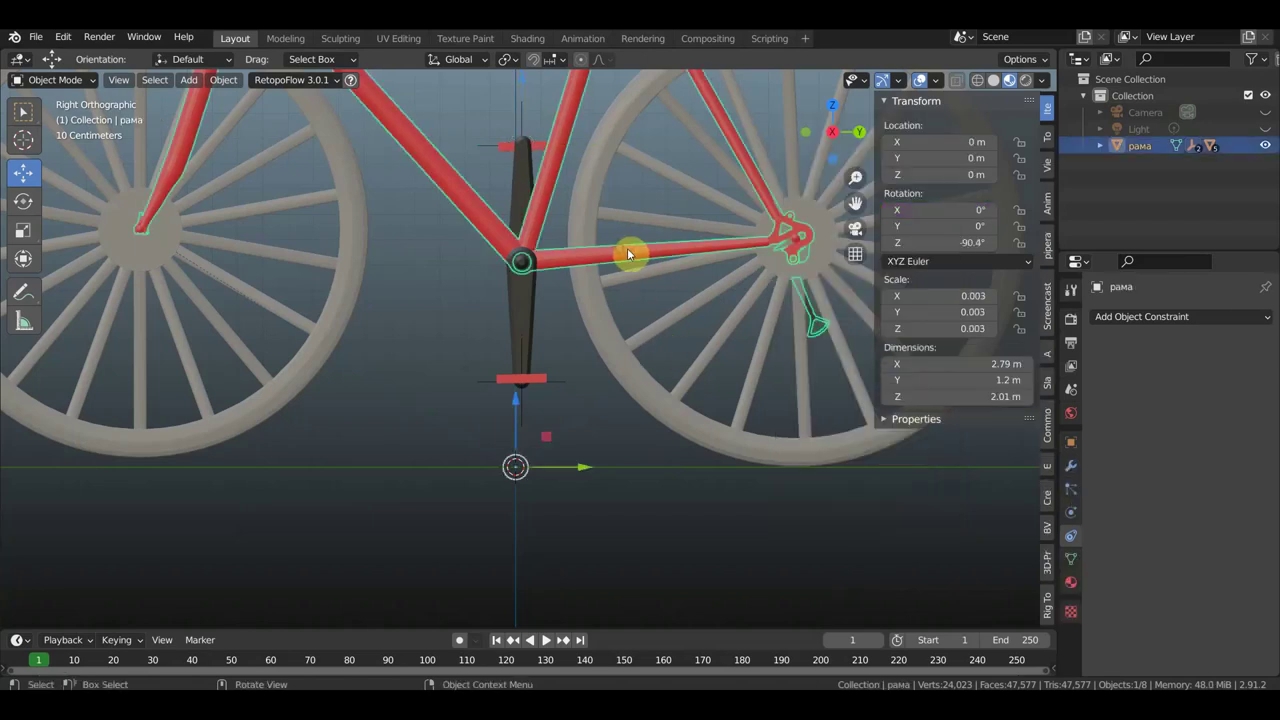
Test-slide the frame along Y, then reset its location with Alt+G.
scroll(628, 255, "down", 3)
mouse_move(575, 419)
left_mouse_down()
mouse_move(265, 407)
mouse_move(472, 431)
left_mouse_up()
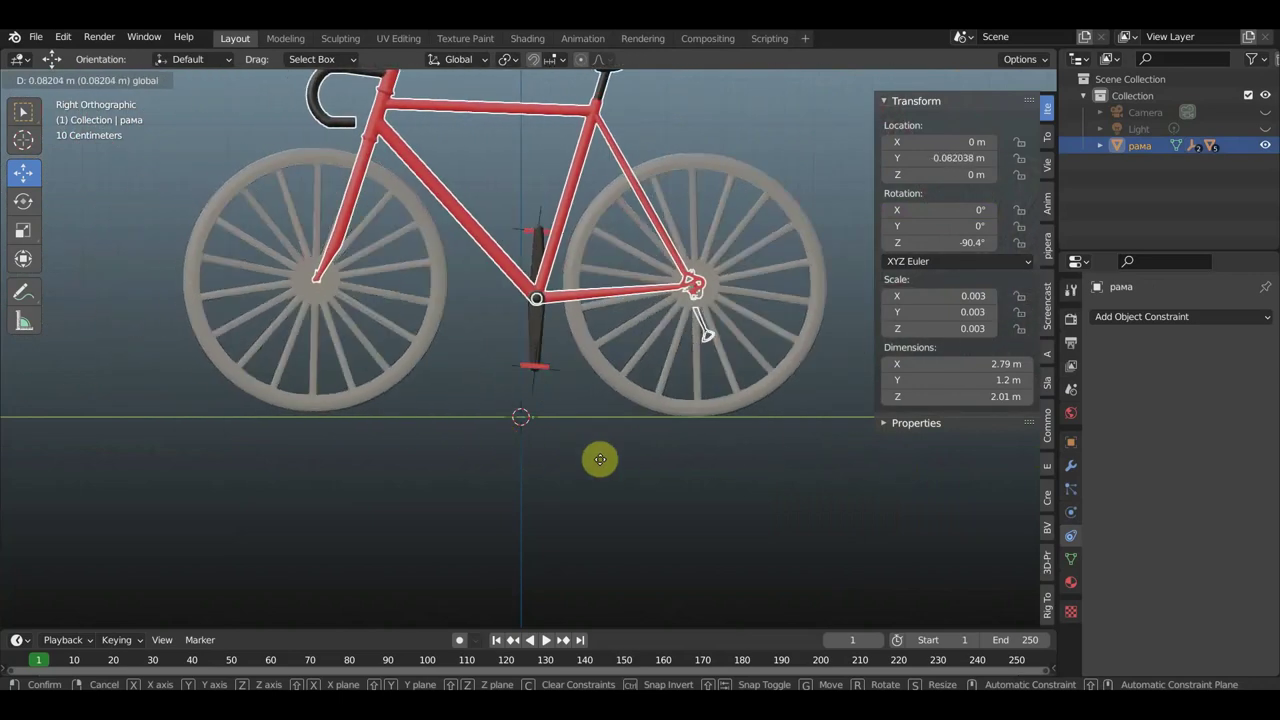
left_click_drag(472, 431, 555, 456)
key("alt+g")
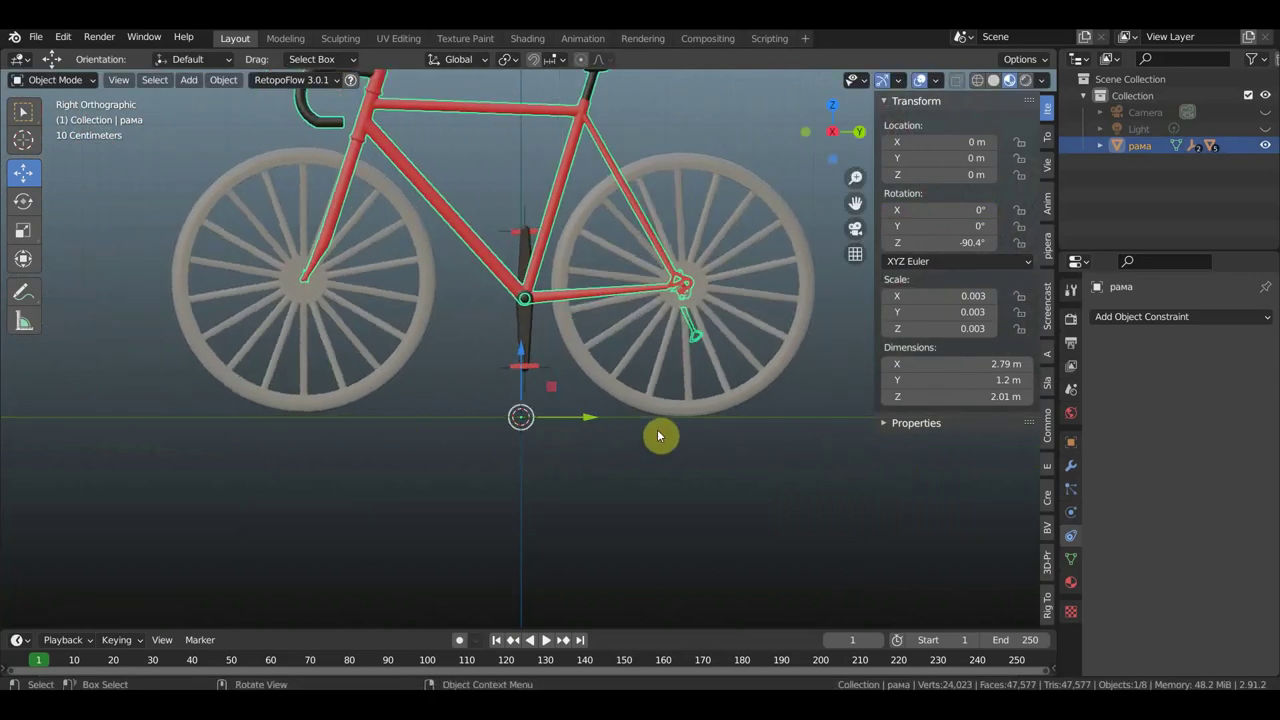
Check the bike from both sides and the front, then bring up the Add menu.
scroll(751, 443, "down", 2)
middle_click_drag(751, 445, 366, 466)
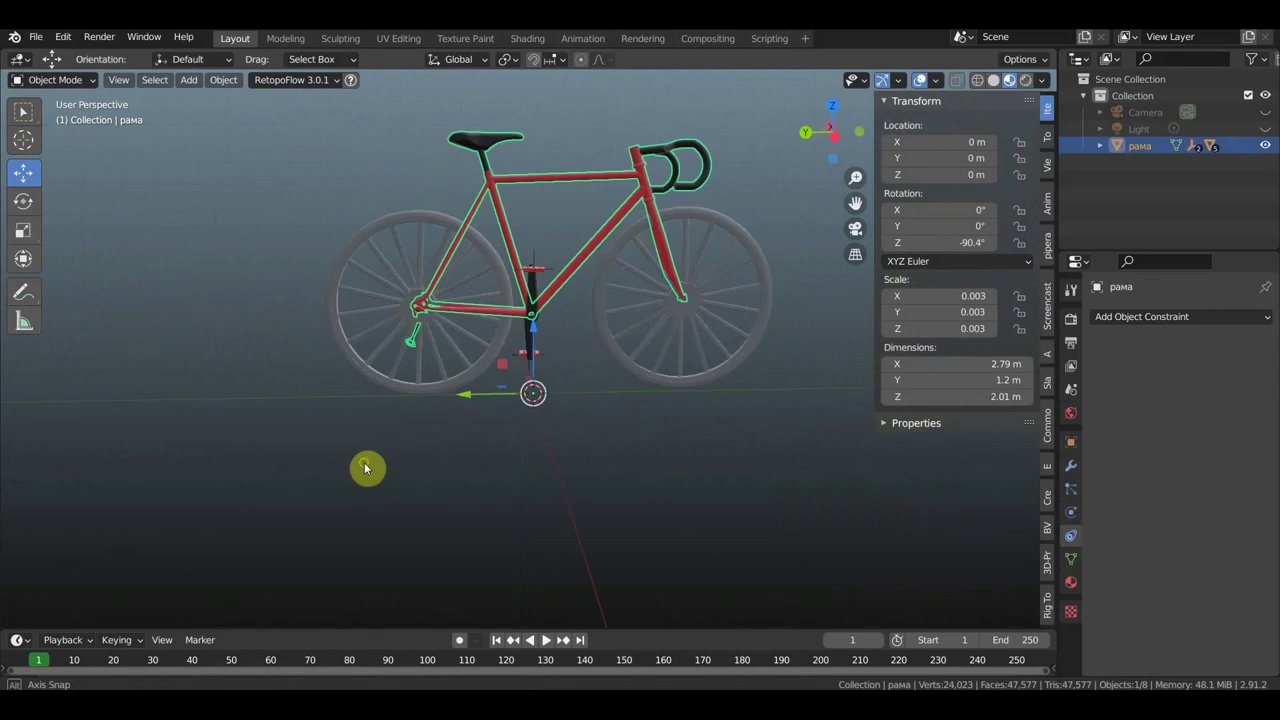
scroll(366, 466, "up", 4)
middle_click_drag(503, 414, 588, 406)
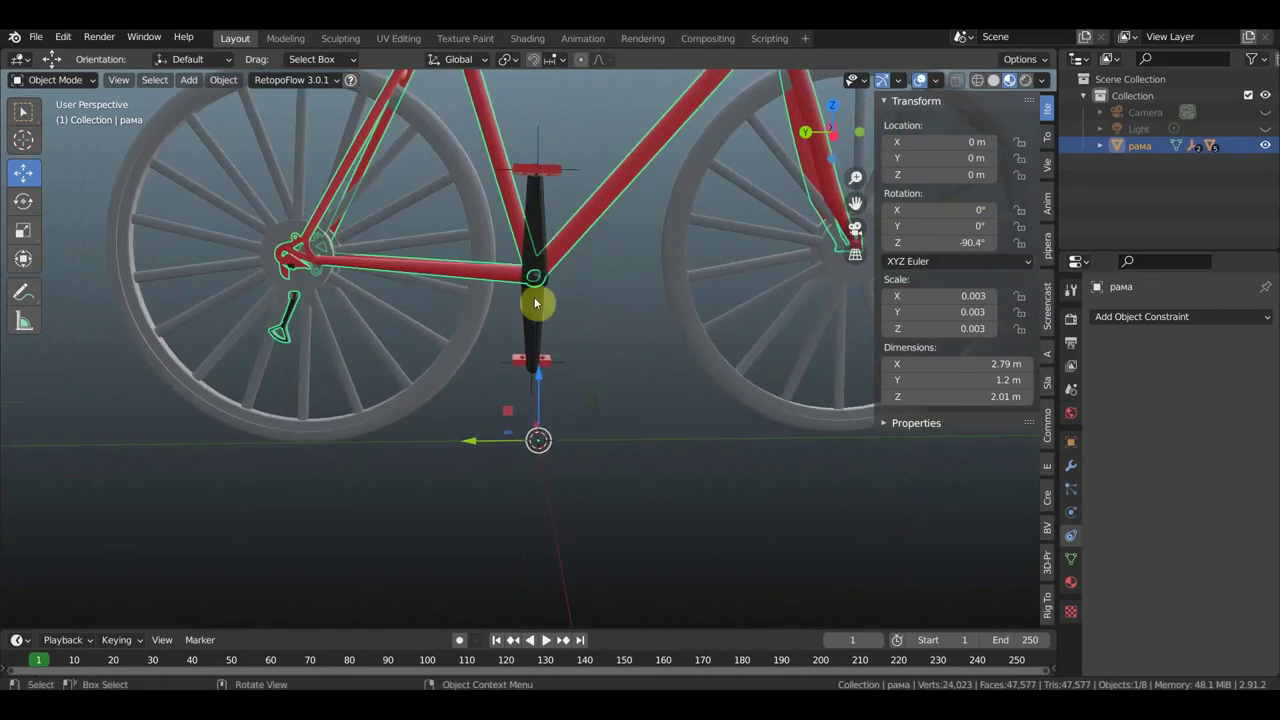
key("KP_1")
key("KP_3")
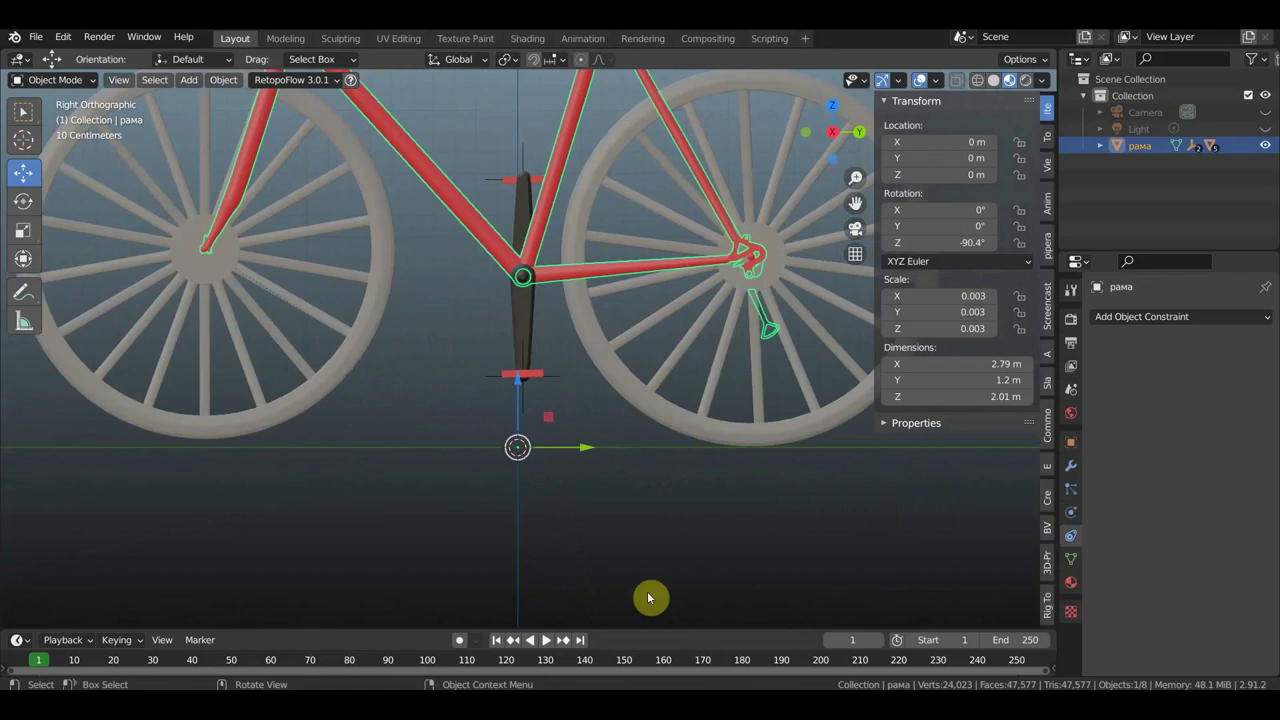
key("shift+a")
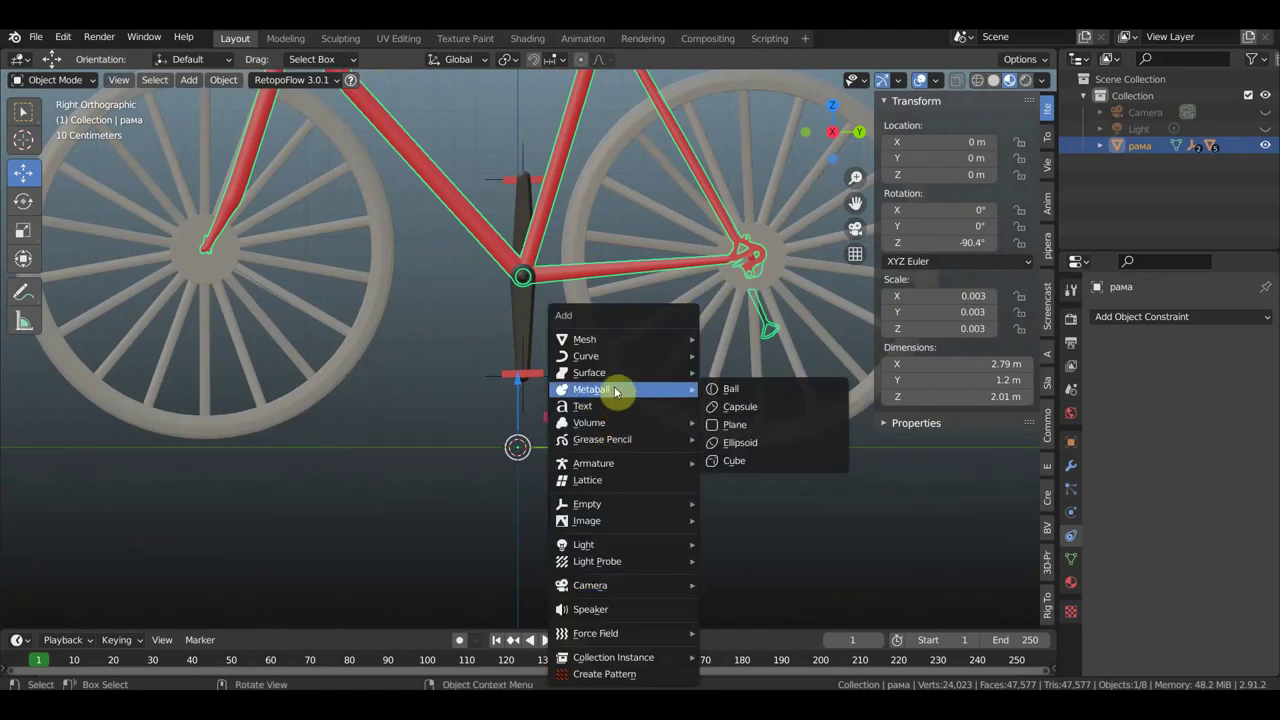
mouse_move(600, 339)
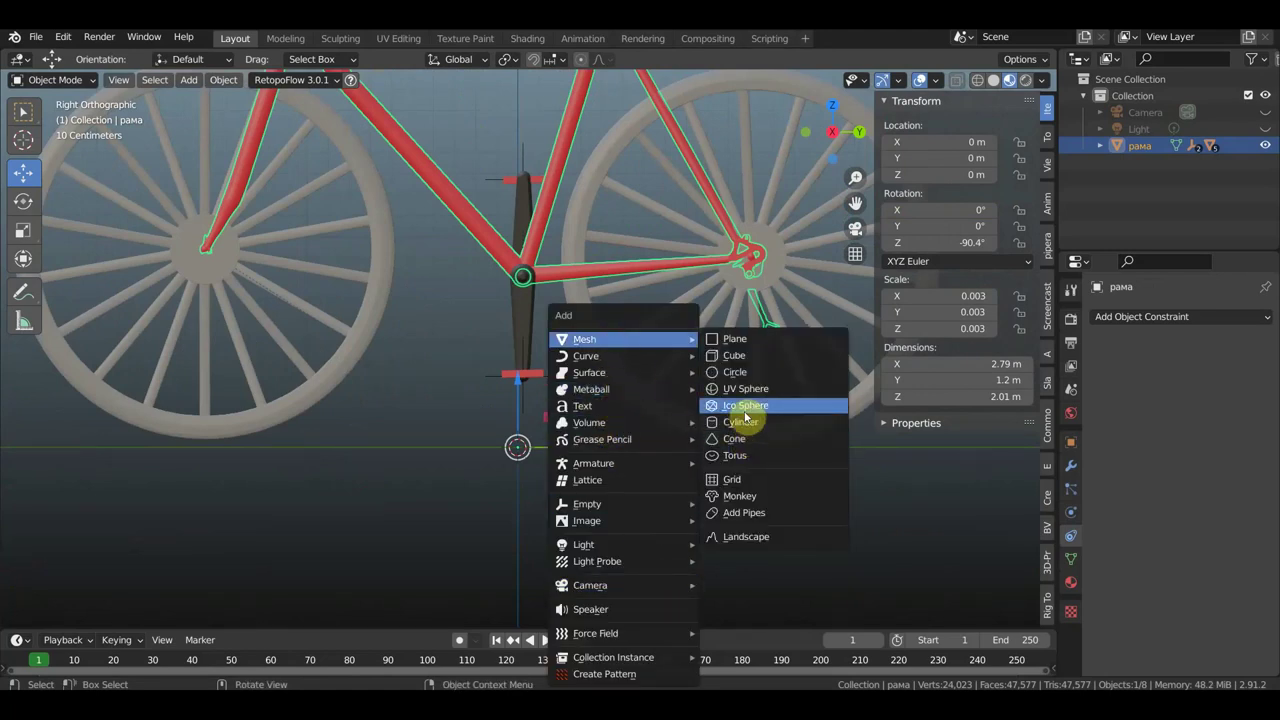
Add a cylinder, shrink it to about a fifth, and turn it 90° about Y to face sideways.
left_click(739, 422)
scroll(680, 436, "down", 1)
scroll(666, 437, "down", 2)
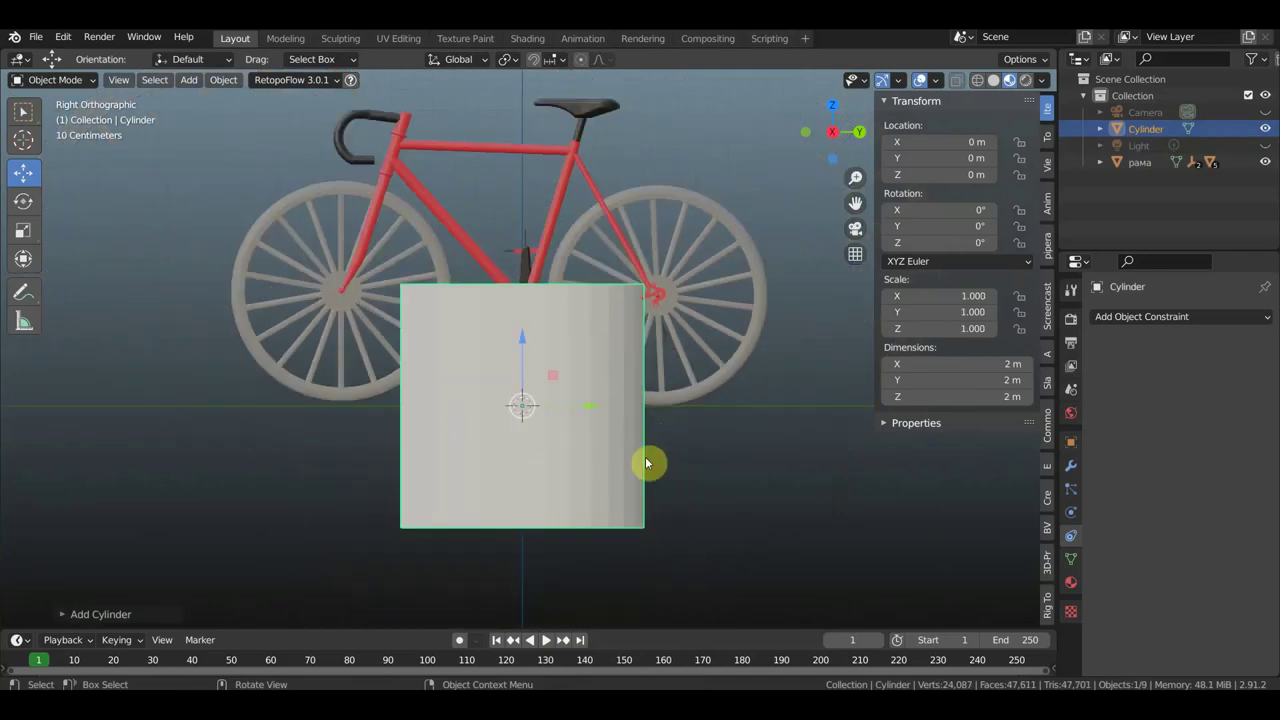
key("s")
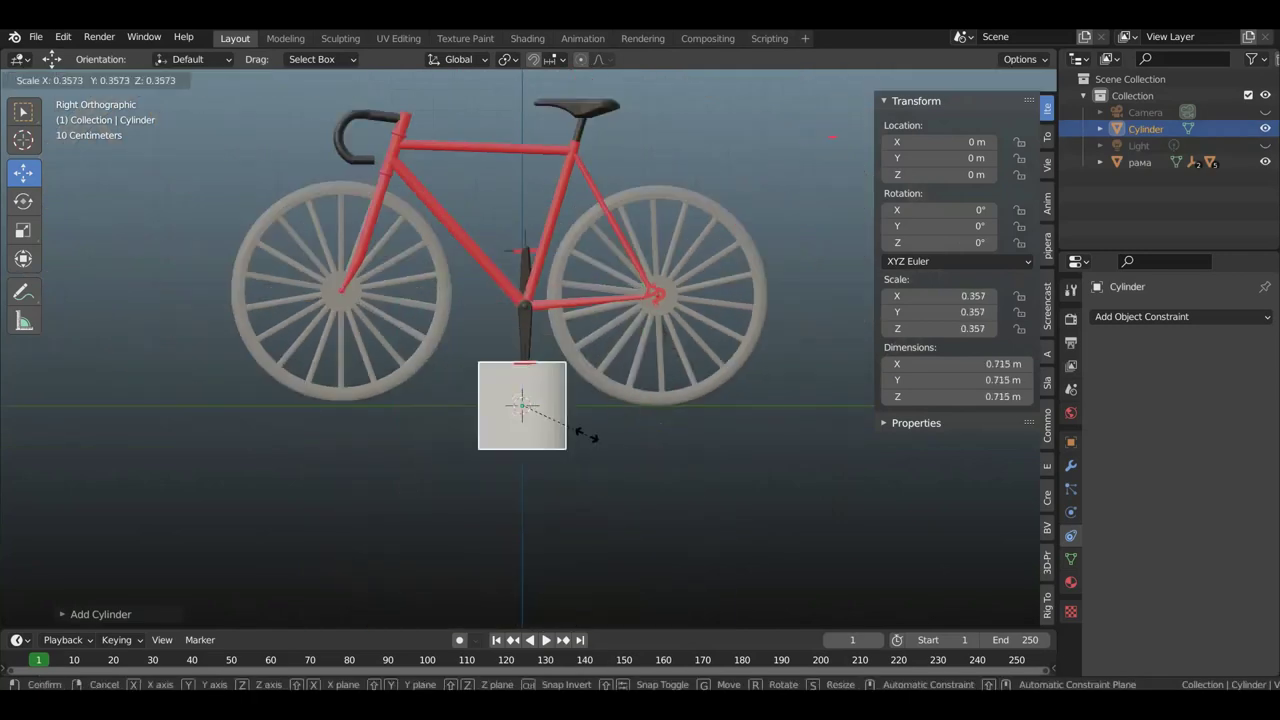
left_click(566, 423)
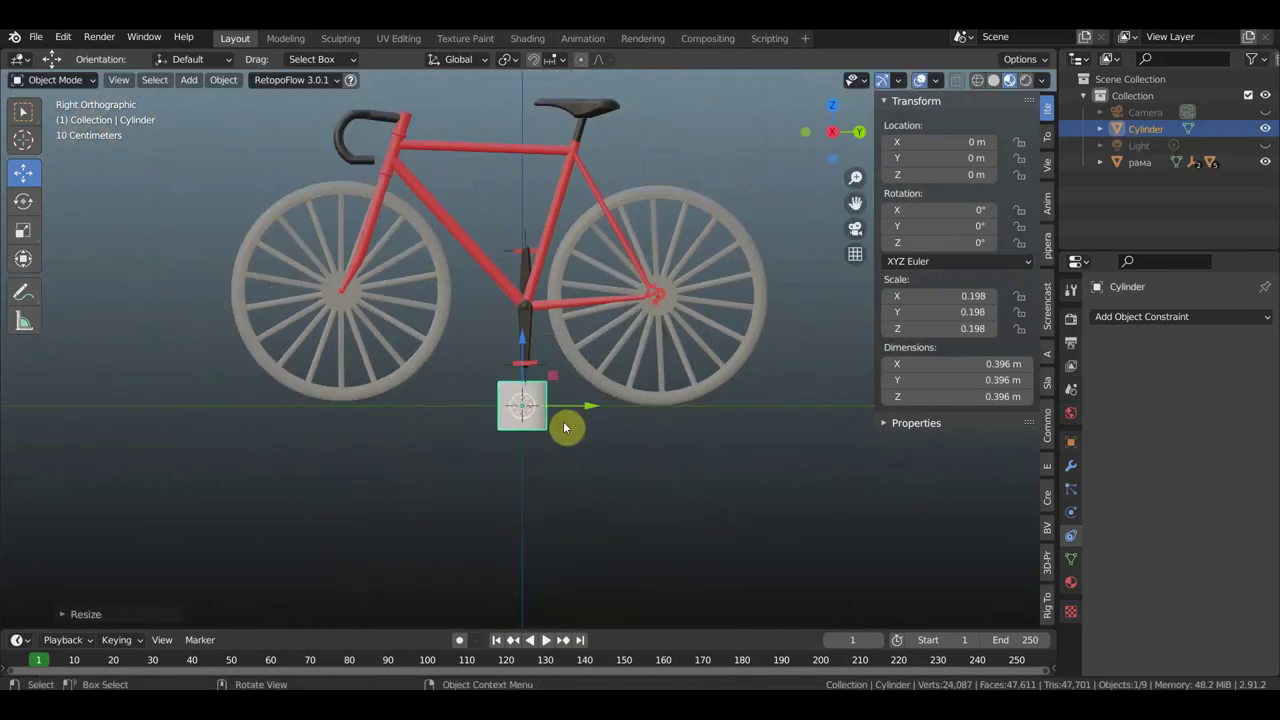
key("KP_1")
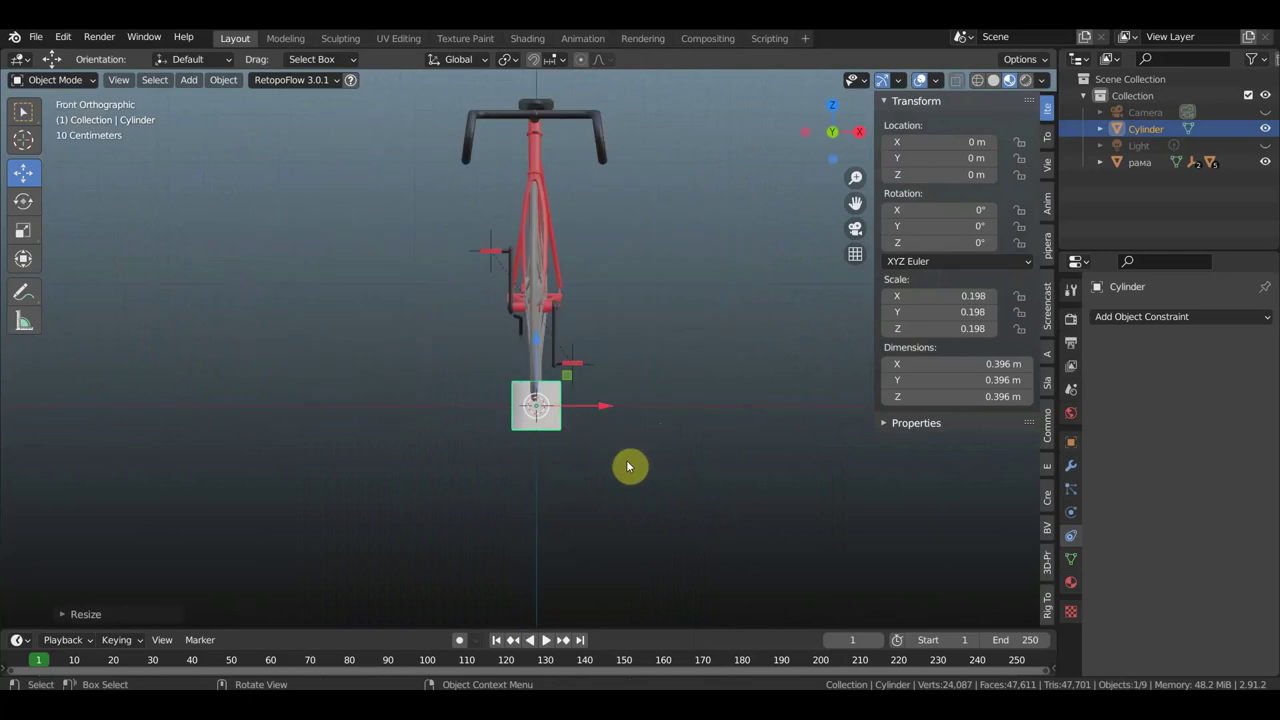
key("r")
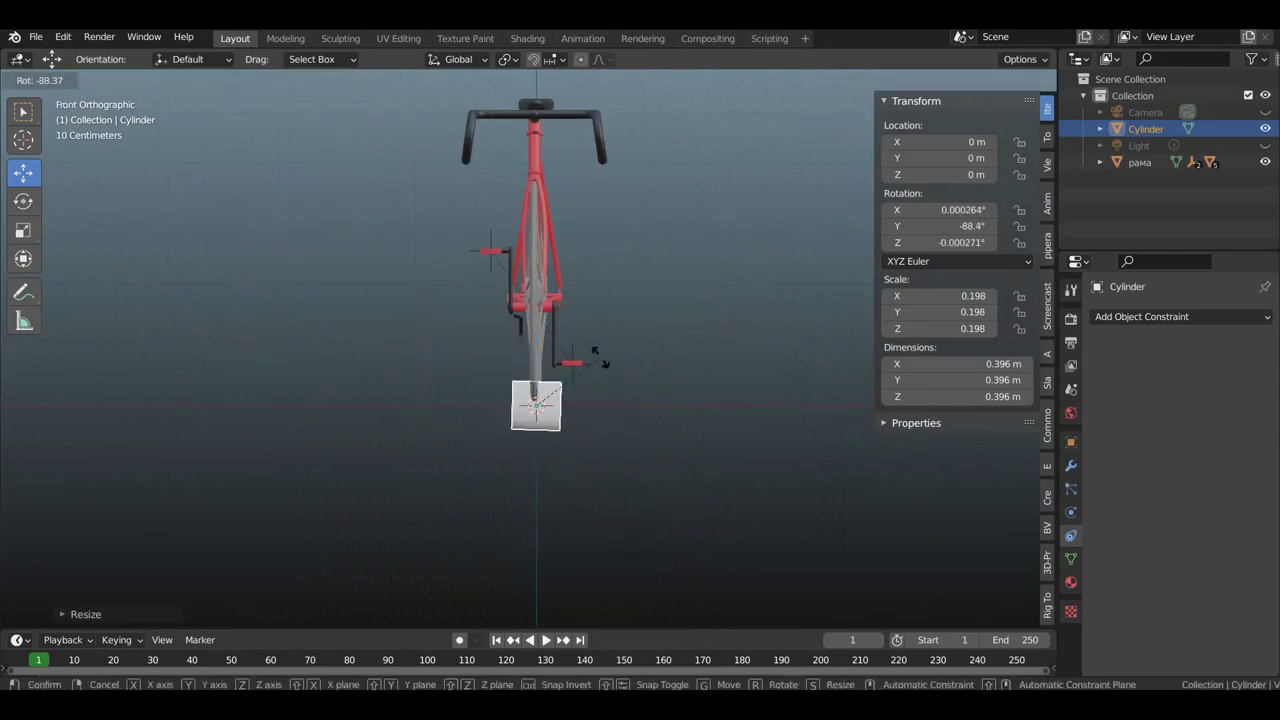
left_click(595, 360)
Flatten the cylinder into a thin disc, fine-tune its Y rotation to about -90°, and shift it left.
left_click(27, 260)
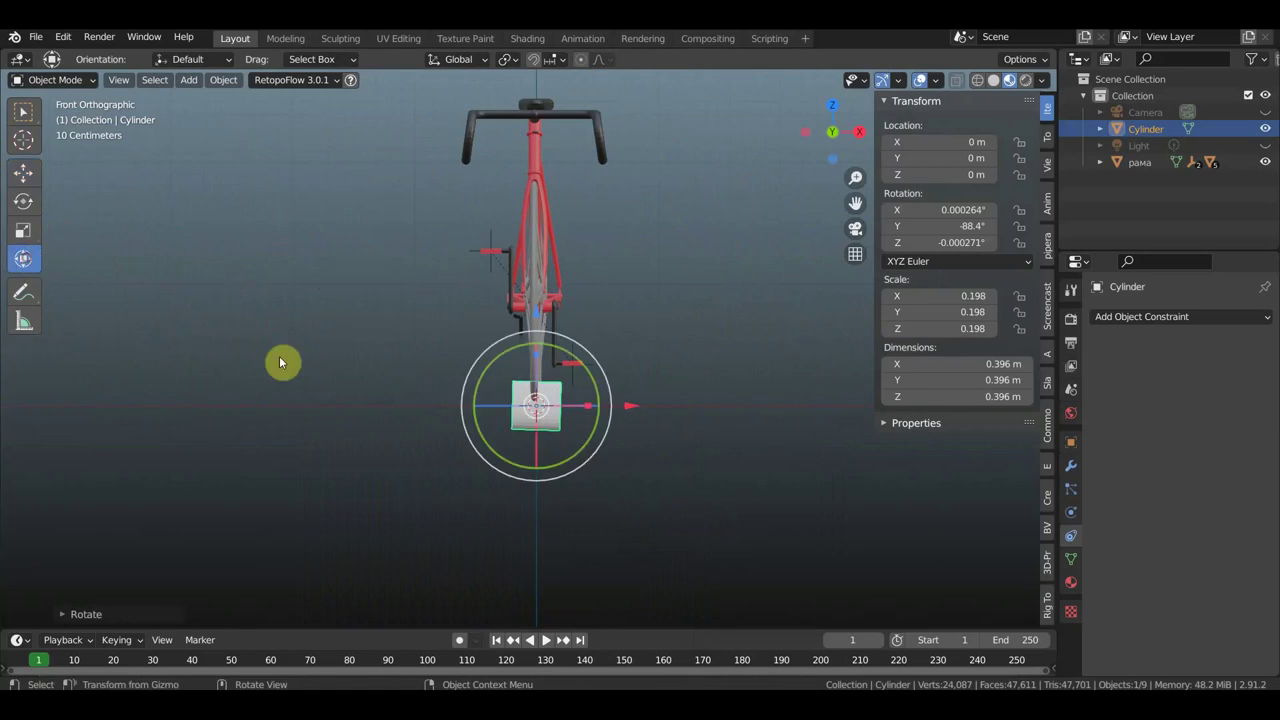
left_click_drag(590, 410, 600, 416)
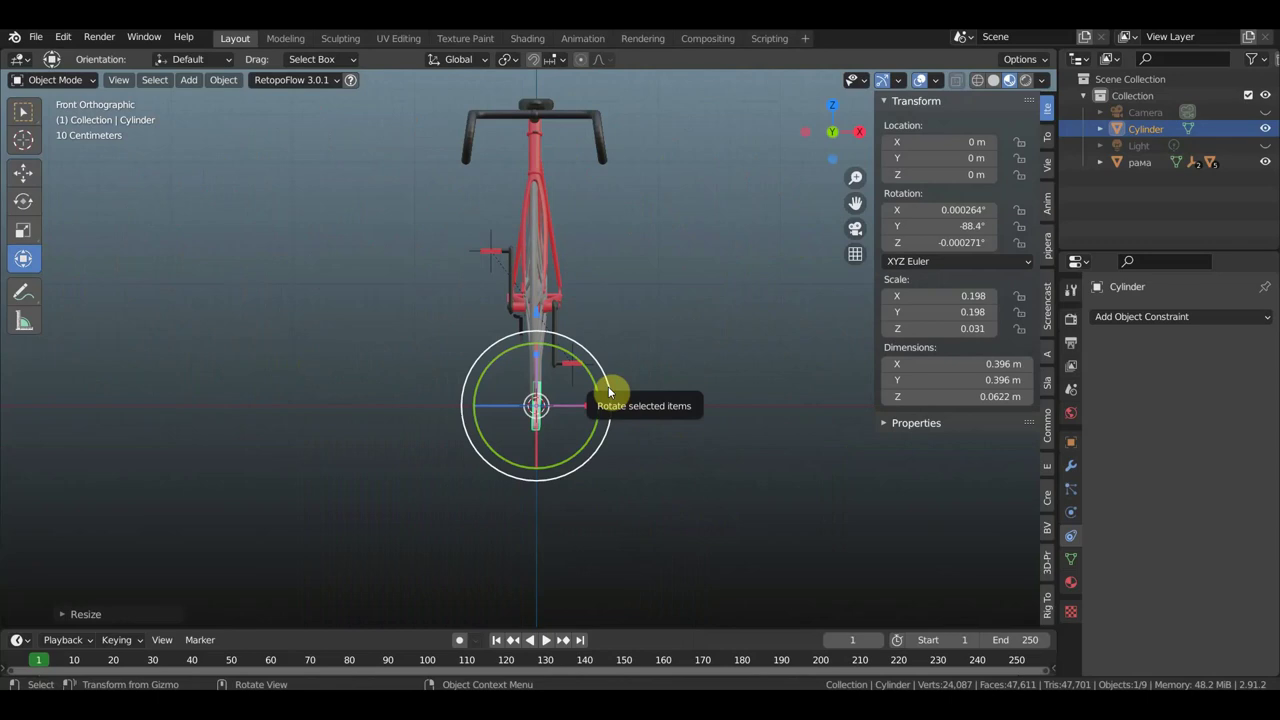
left_click_drag(608, 386, 606, 382)
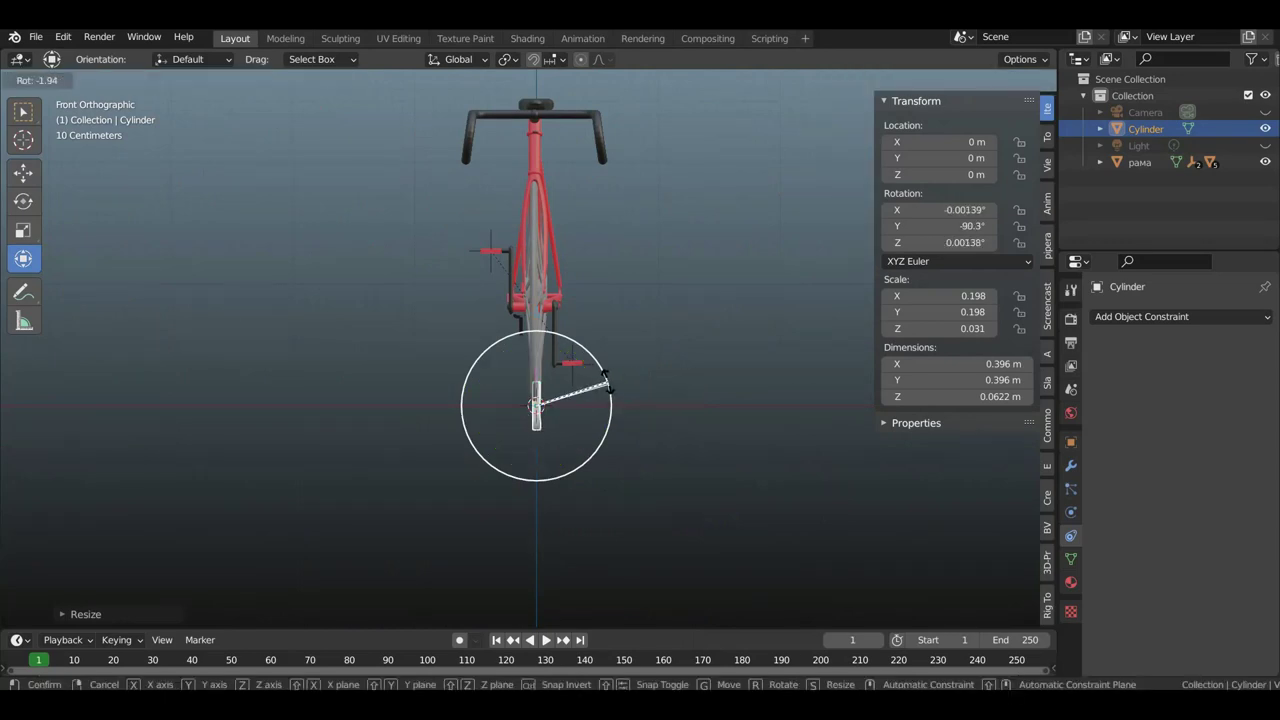
left_click_drag(606, 382, 634, 417)
left_click_drag(632, 410, 608, 408)
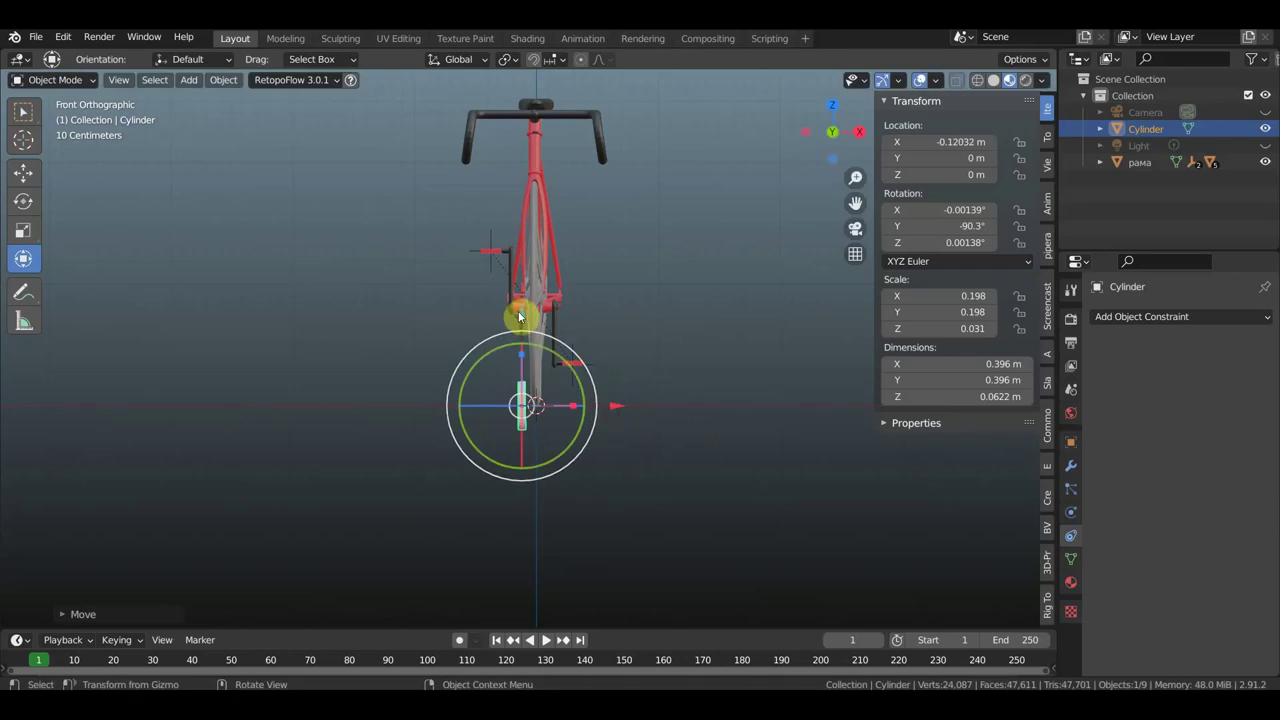
Raise the disc to the bottom bracket and centre it on the crank axle.
left_click_drag(514, 280, 516, 209)
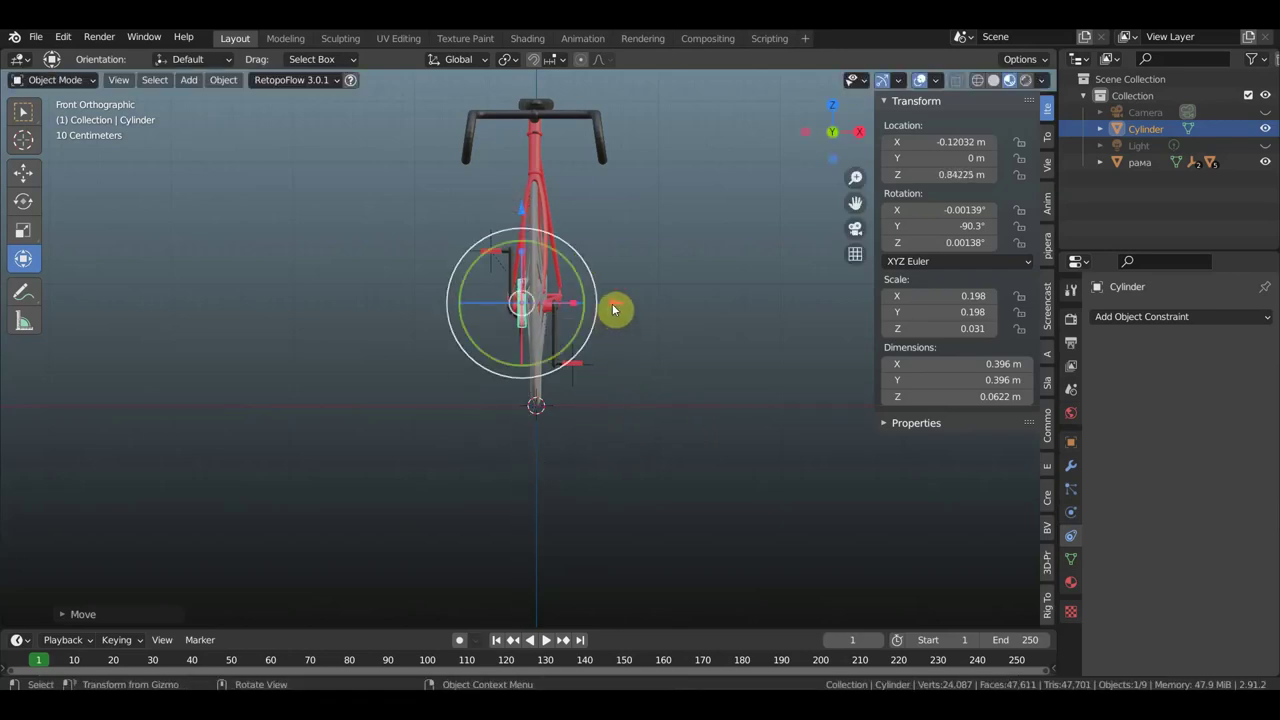
left_click_drag(613, 310, 608, 301)
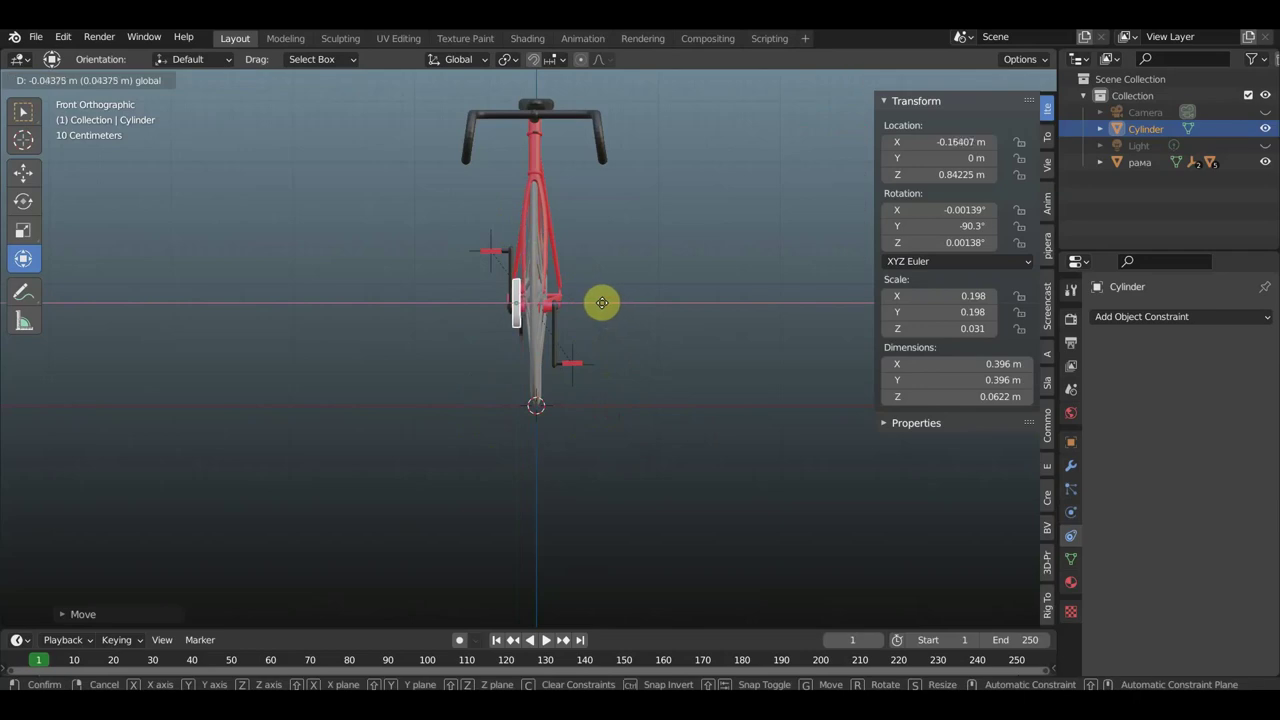
left_click_drag(605, 303, 605, 303)
middle_click_drag(617, 351, 783, 366)
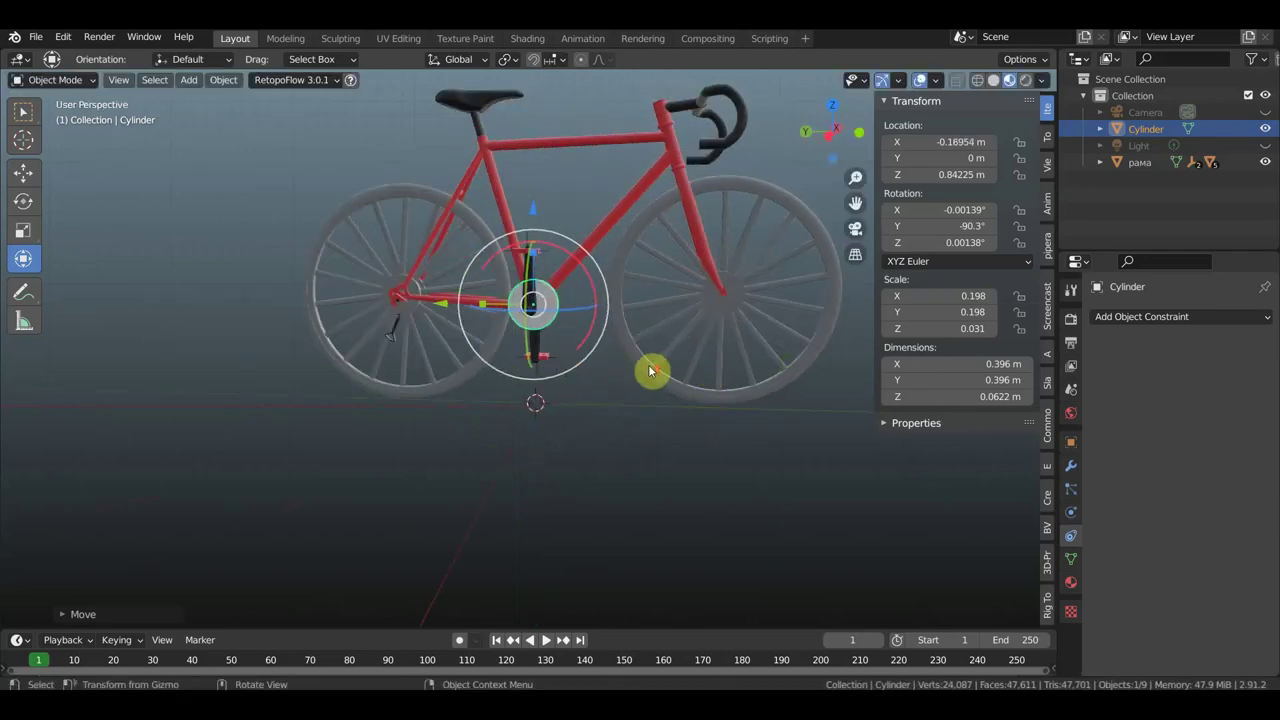
scroll(650, 369, "up", 5)
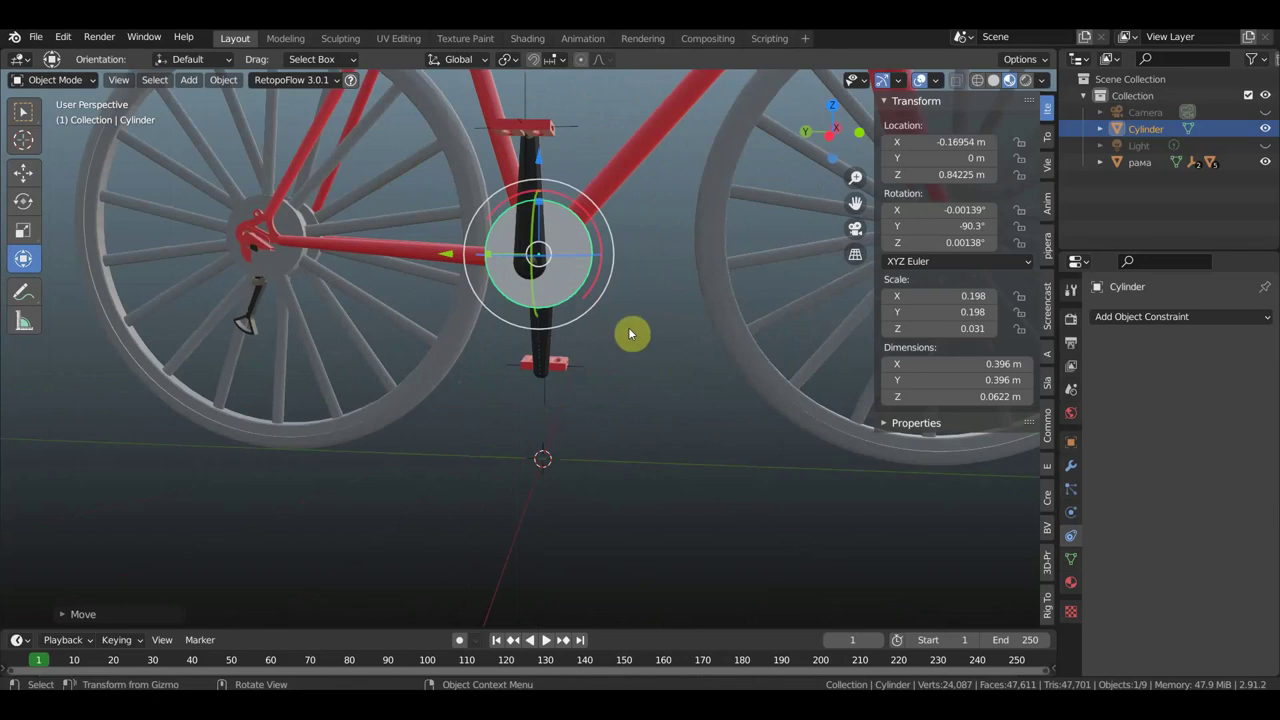
key("KP_3")
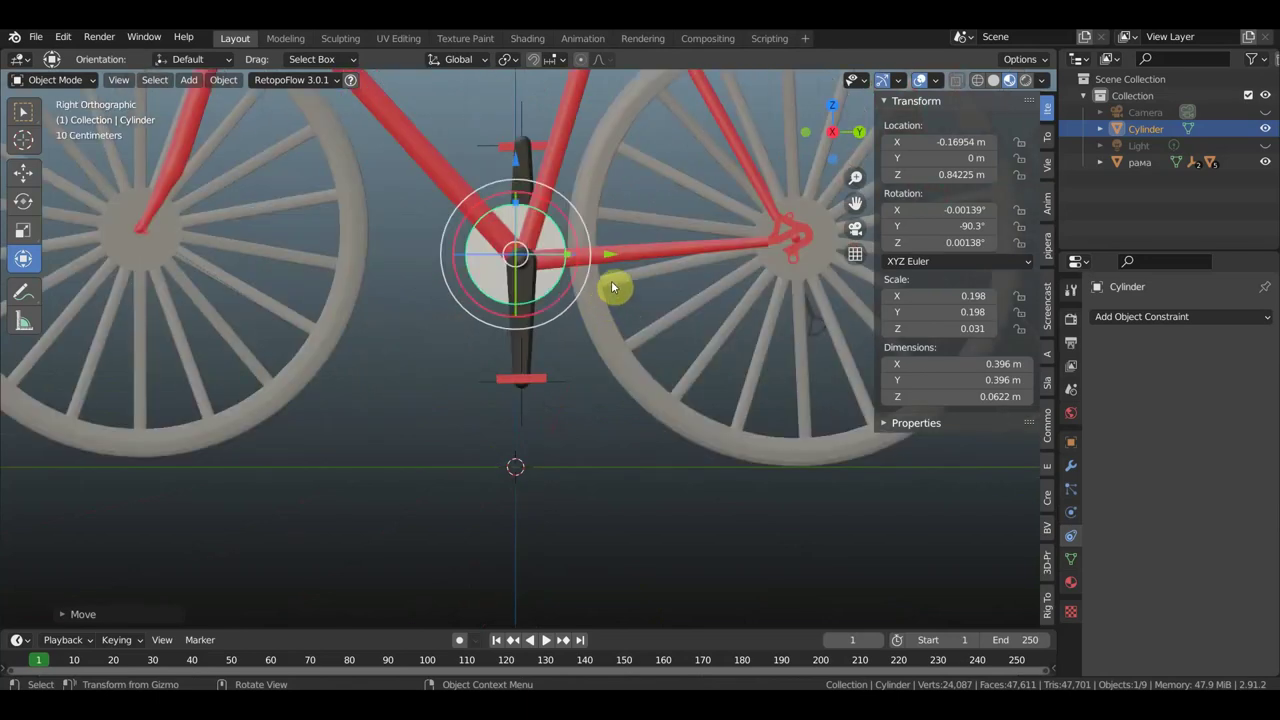
left_click_drag(612, 252, 601, 258)
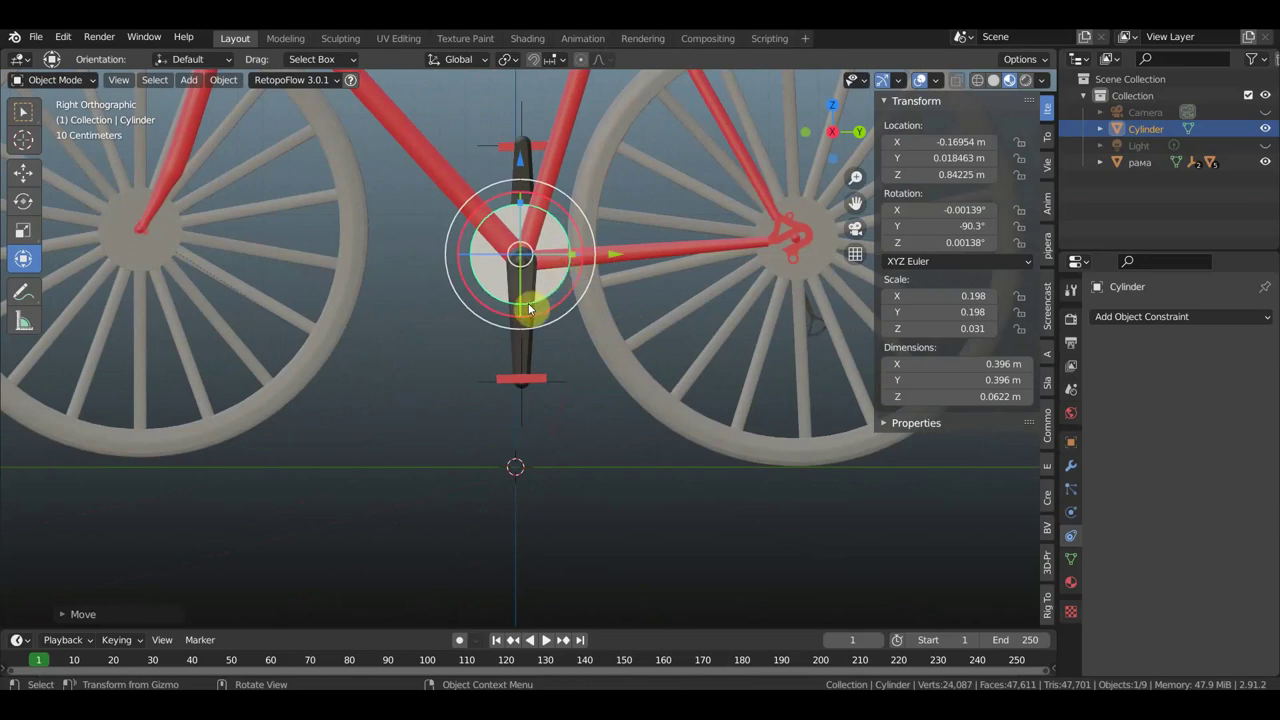
Join the cylinder disc into the crank каретка as a chainring, then select the frame рама.
left_click(528, 340)
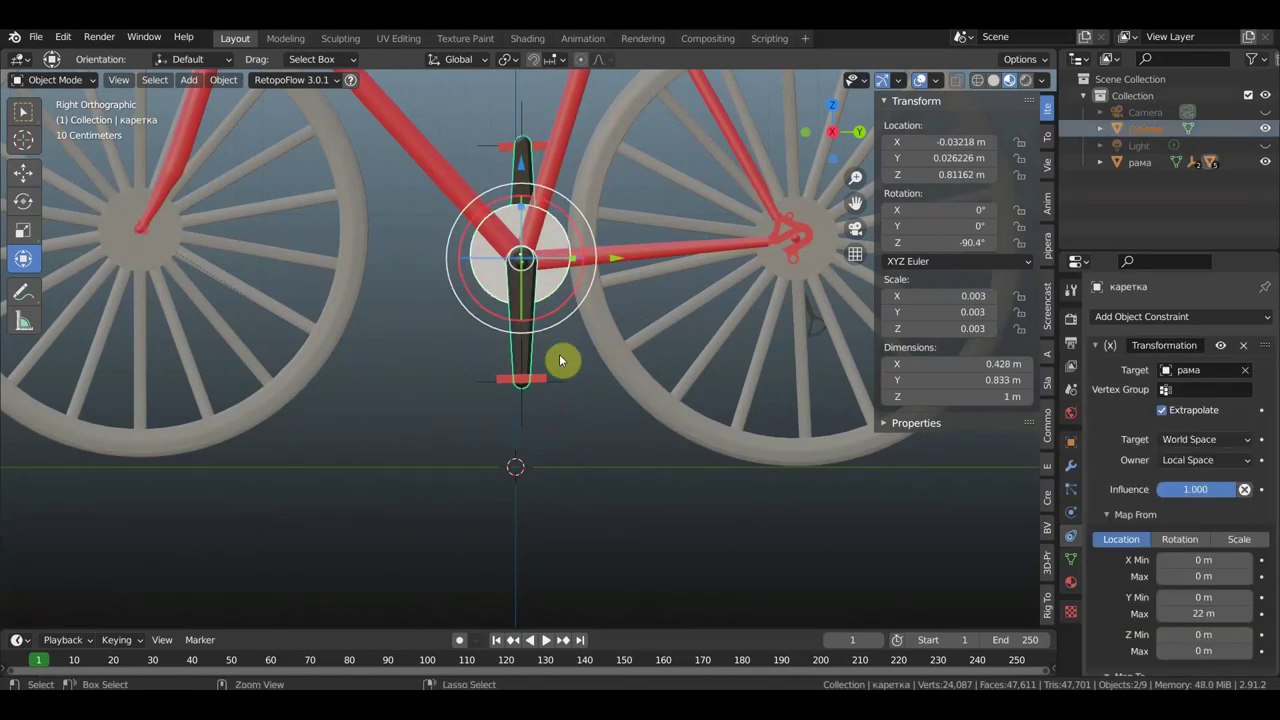
key("Delete")
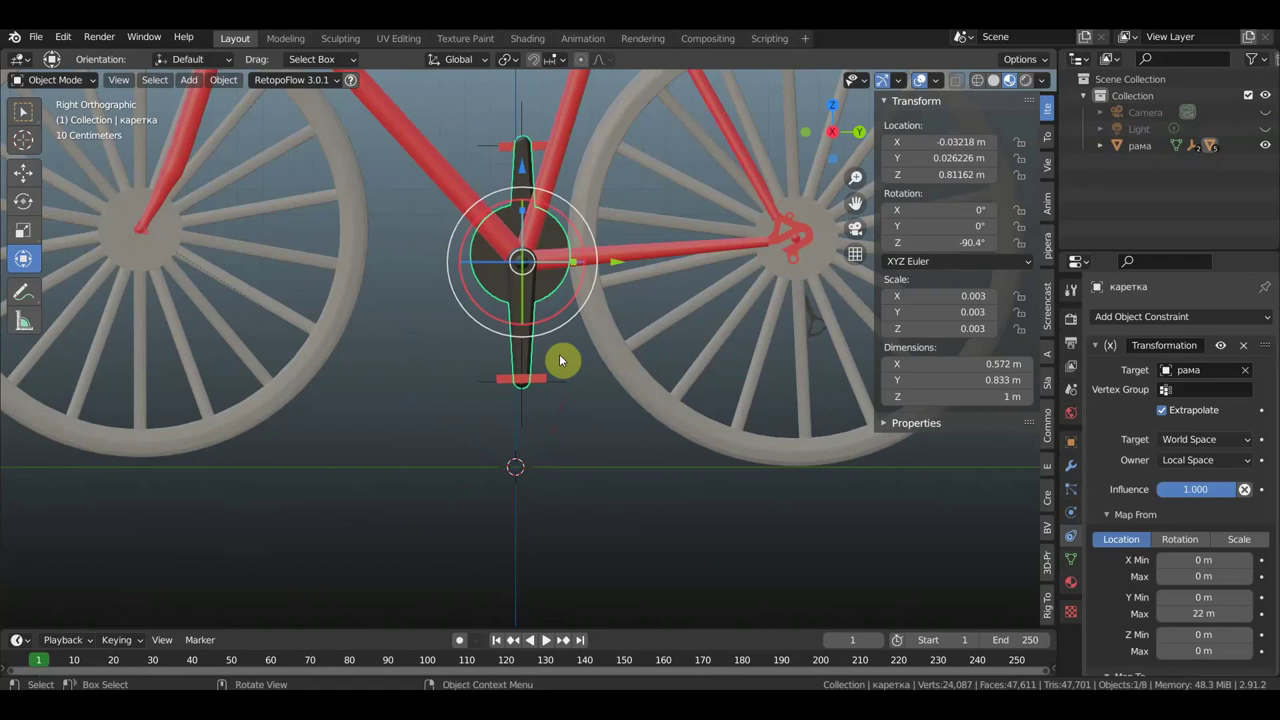
mouse_move(558, 362)
middle_mouse_down()
mouse_move(649, 394)
mouse_move(909, 409)
mouse_move(694, 400)
mouse_move(706, 400)
middle_mouse_up()
key("KP_3")
mouse_move(651, 406)
middle_mouse_down()
mouse_move(543, 446)
mouse_move(889, 457)
mouse_move(647, 404)
middle_mouse_up()
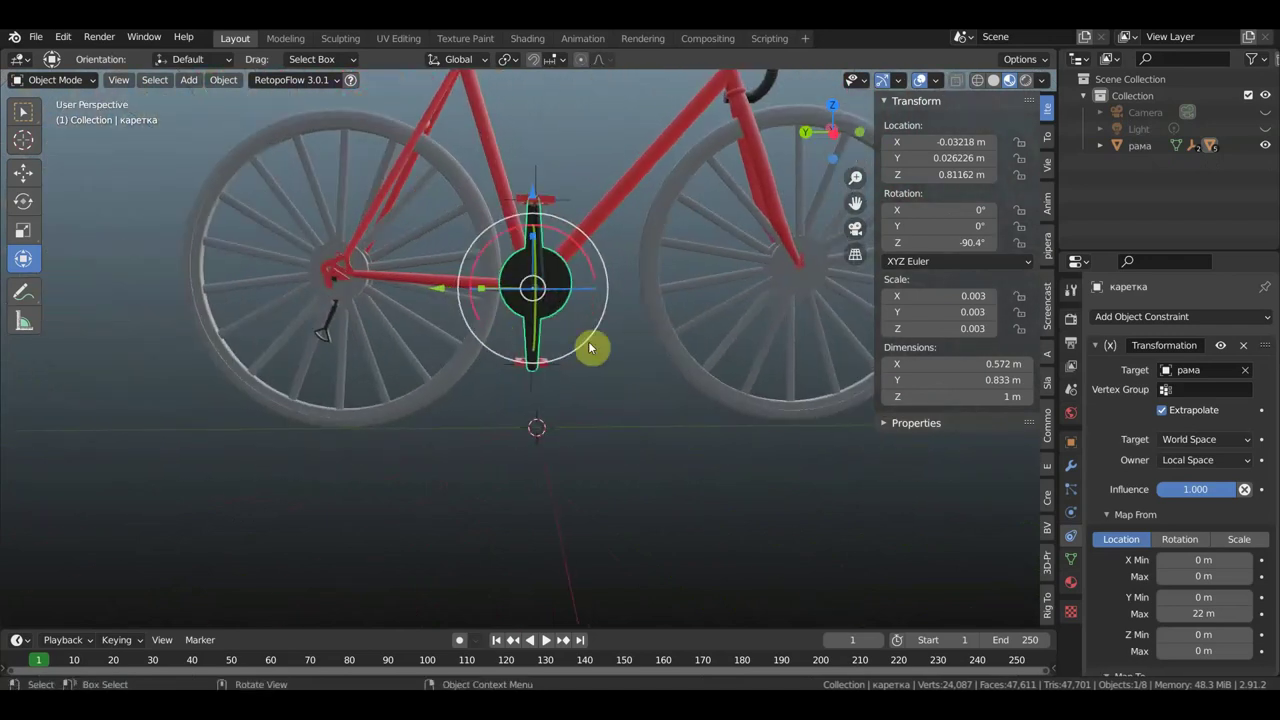
left_click(603, 214)
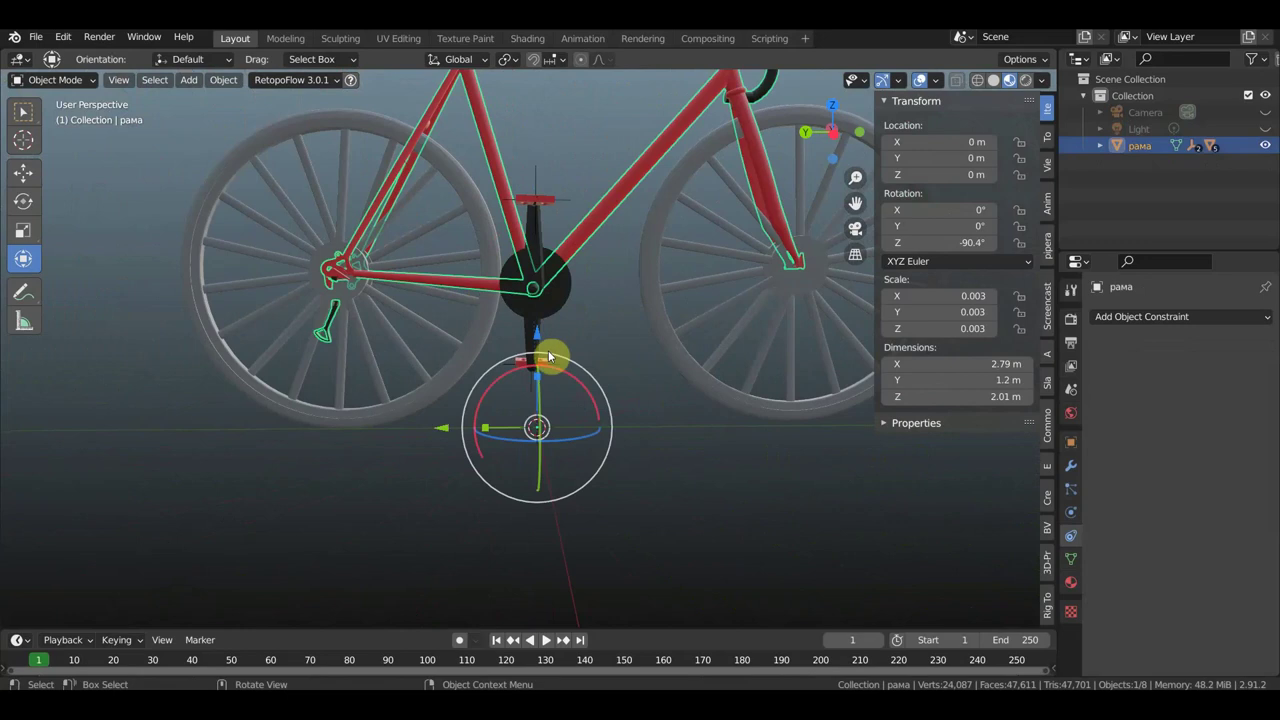
Slide the frame рама along Y to test that the crank turns.
mouse_move(440, 429)
left_mouse_down()
mouse_move(671, 443)
mouse_move(171, 423)
mouse_move(865, 419)
mouse_move(183, 406)
mouse_move(335, 412)
left_mouse_up()
key("KP_1")
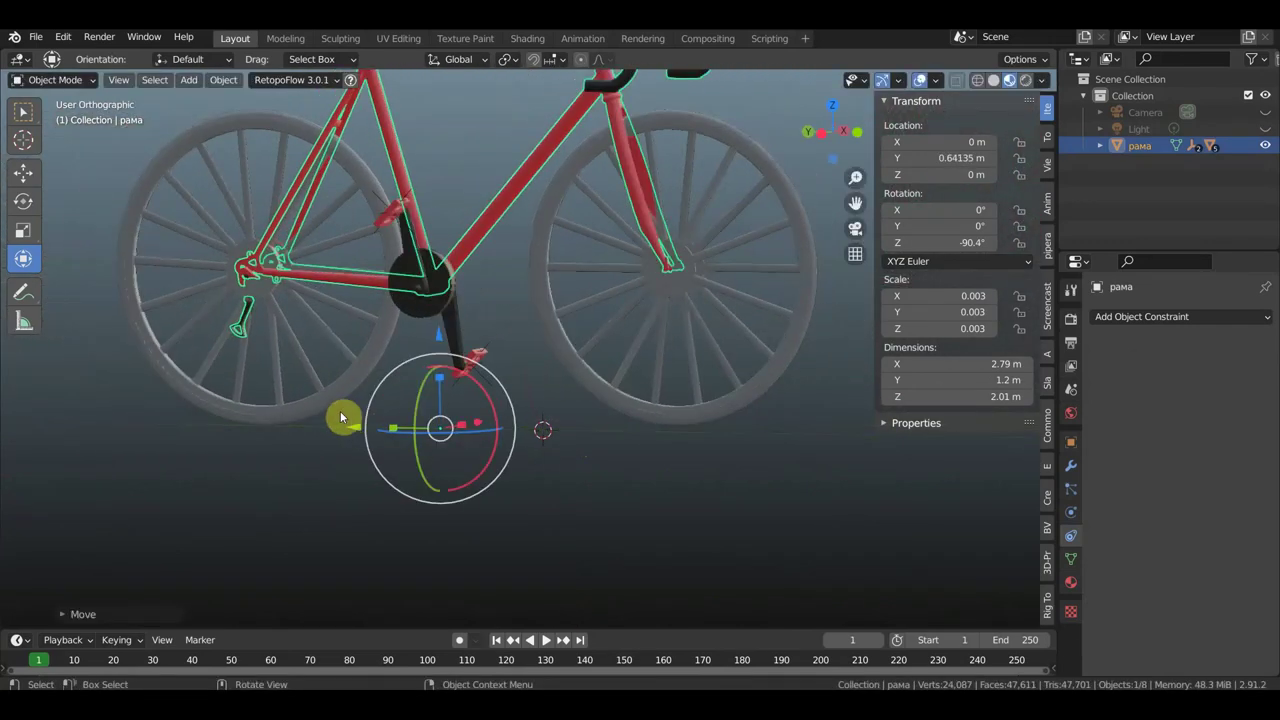
key("KP_3")
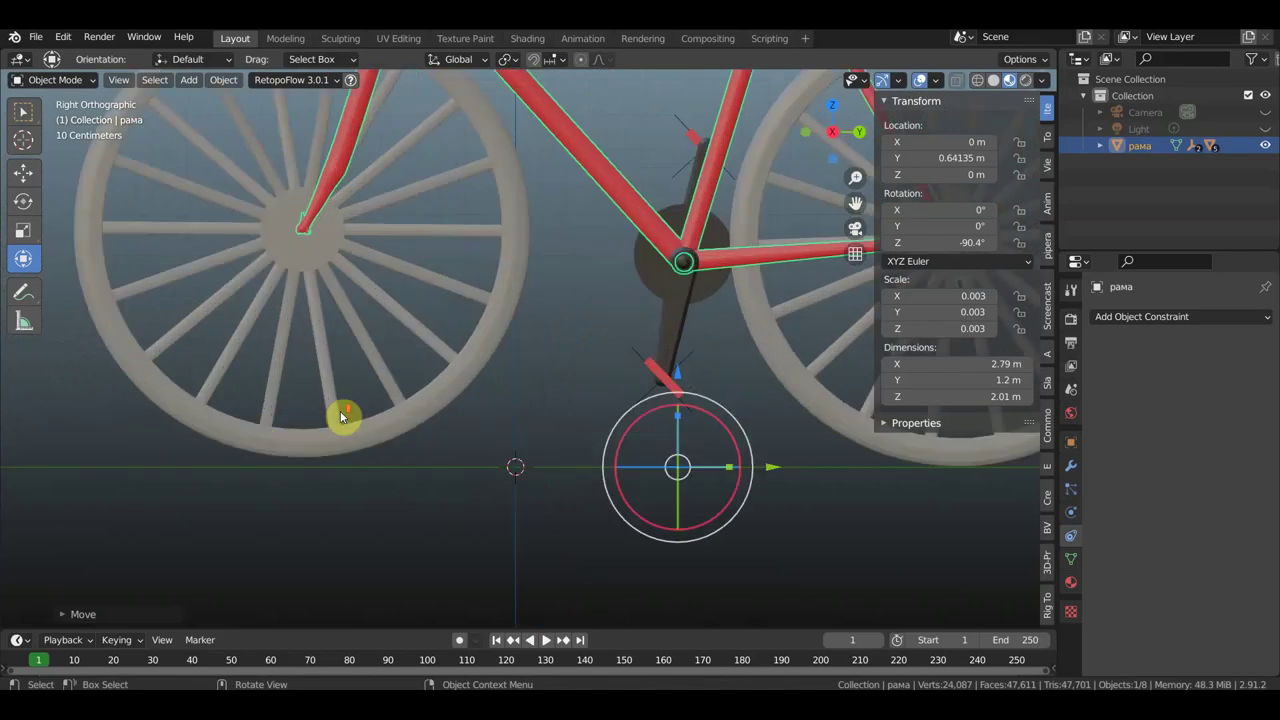
mouse_move(340, 417)
middle_mouse_down("shift")
mouse_move(57, 434)
mouse_move(258, 417)
middle_mouse_up("shift")
scroll(440, 415, "up", 1)
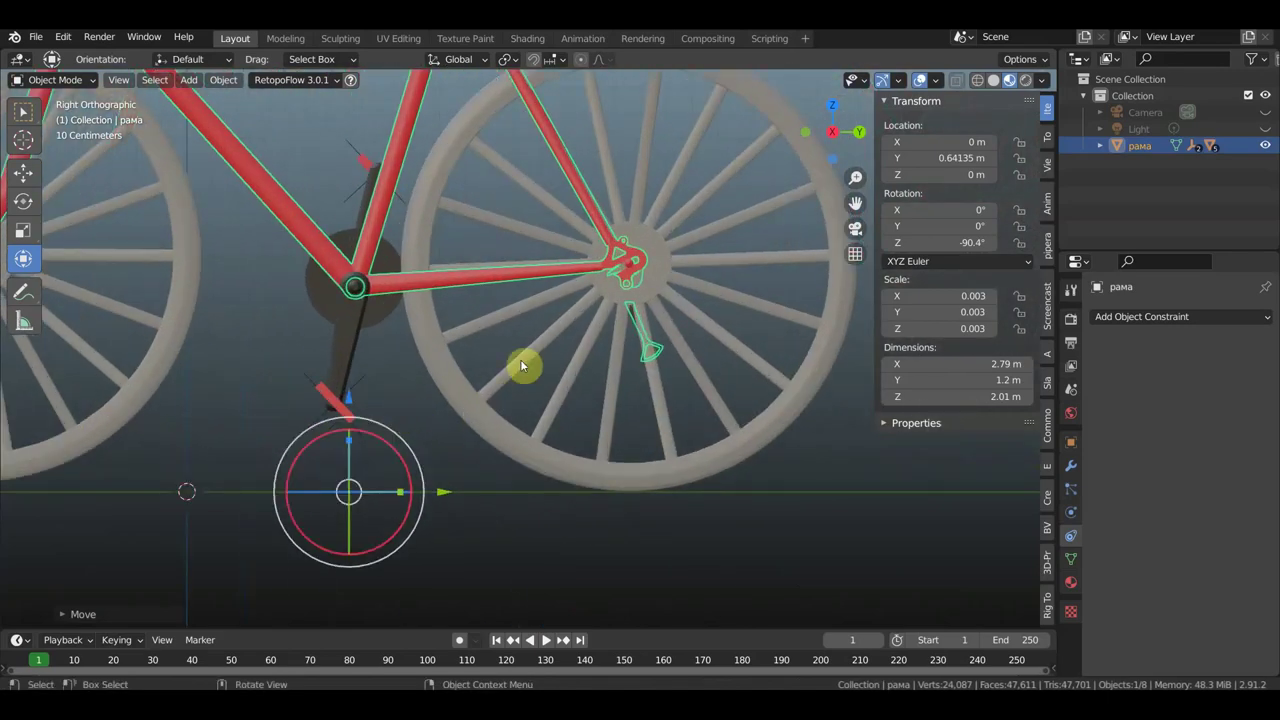
Select the crank каретка to show its Transformation constraint driven by рама Y 0–22 m.
mouse_move(630, 281)
middle_mouse_down()
mouse_move(229, 320)
mouse_move(251, 309)
mouse_move(244, 296)
middle_mouse_up()
middle_click_drag(586, 328, 554, 325)
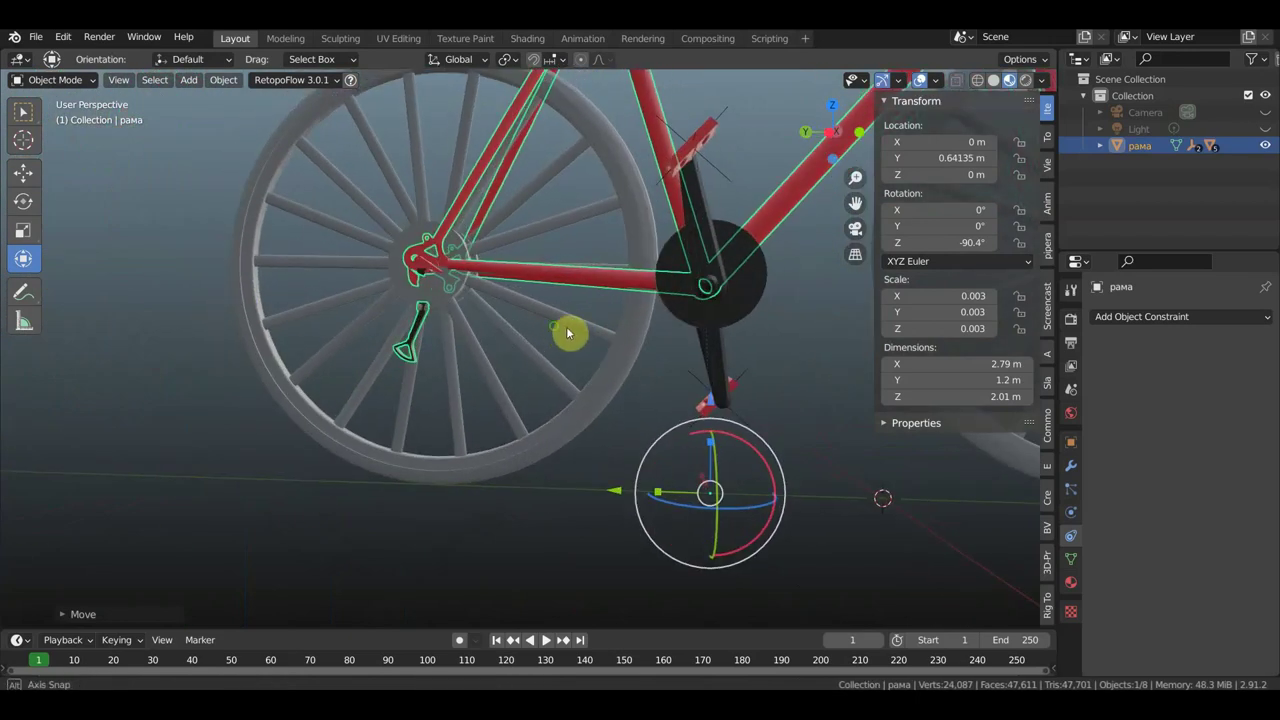
left_click(751, 313)
middle_click_drag(471, 270, 488, 274)
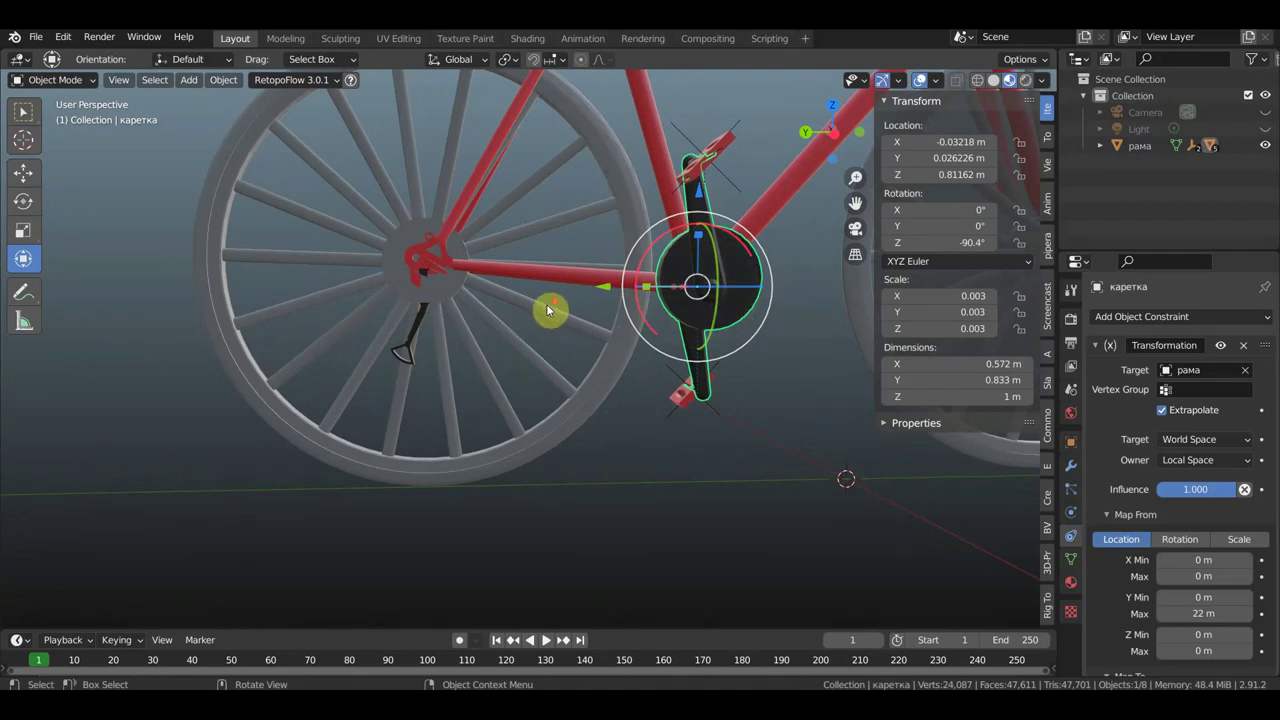
Inspect the crank and chainring from several angles, then switch to the Select Box tool.
middle_click_drag(548, 311, 461, 293)
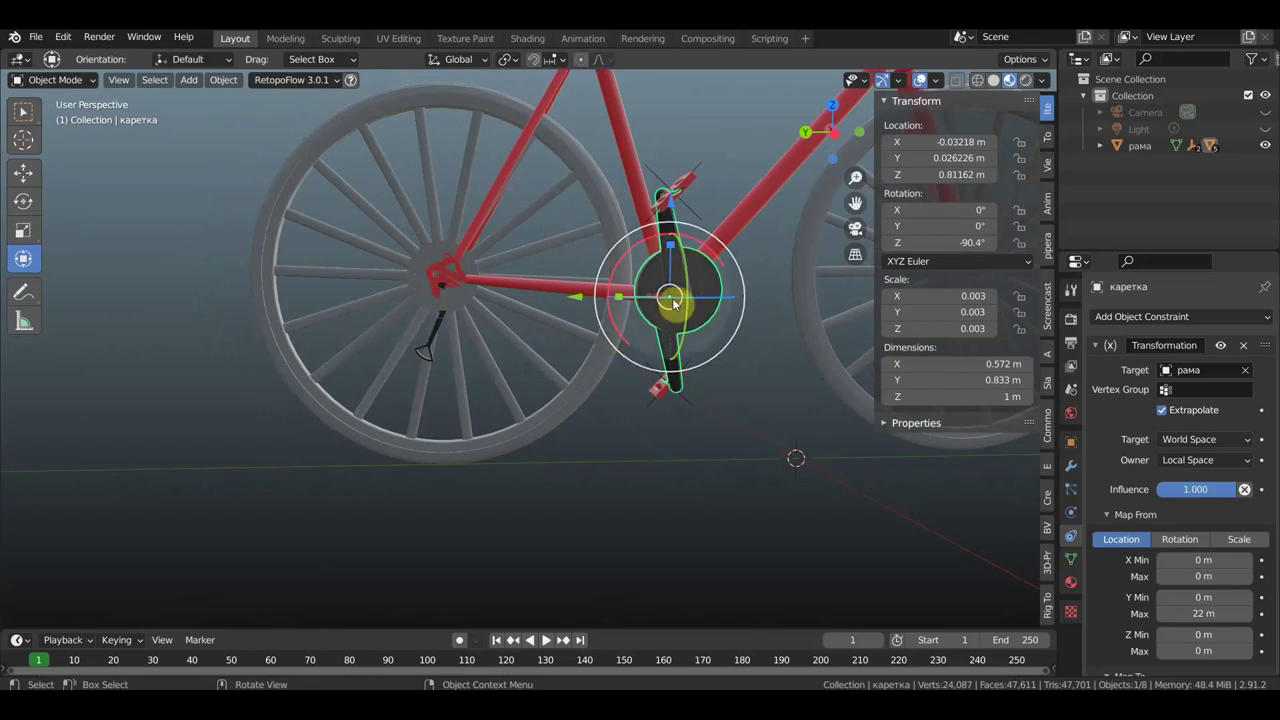
middle_click_drag(506, 283, 744, 270)
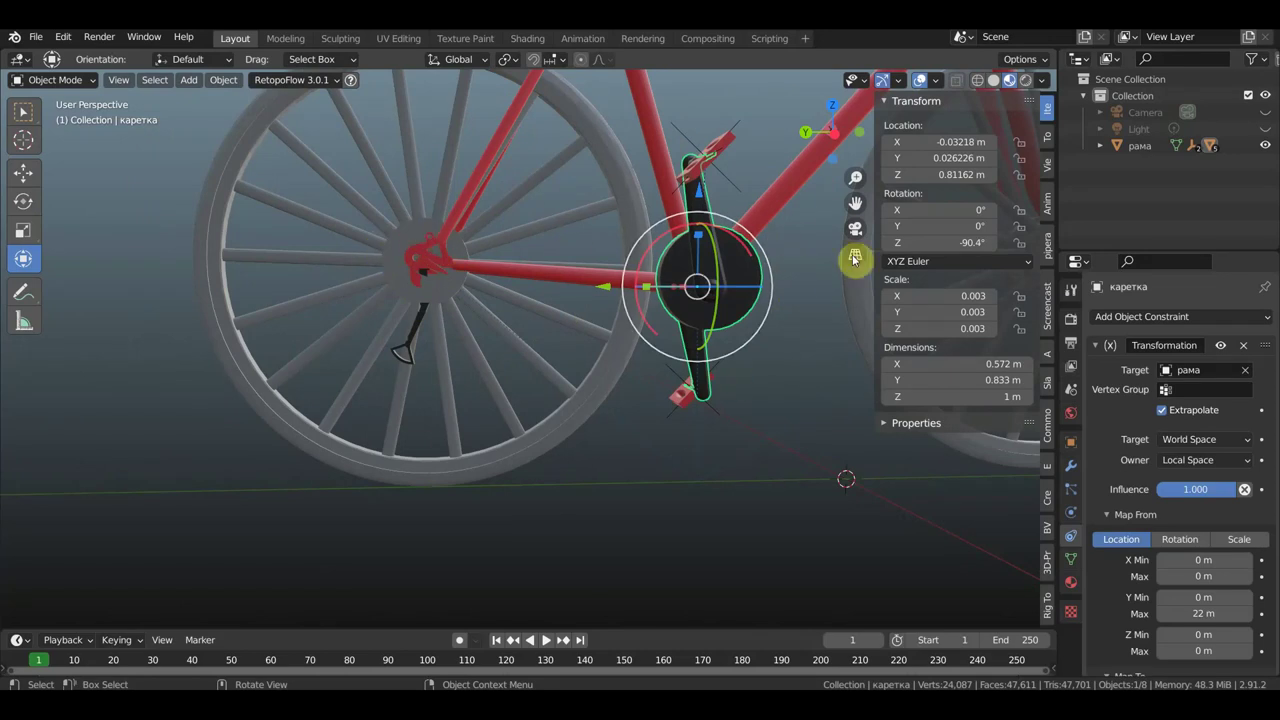
mouse_move(629, 286)
middle_mouse_down()
mouse_move(322, 292)
mouse_move(298, 310)
mouse_move(297, 366)
middle_mouse_up()
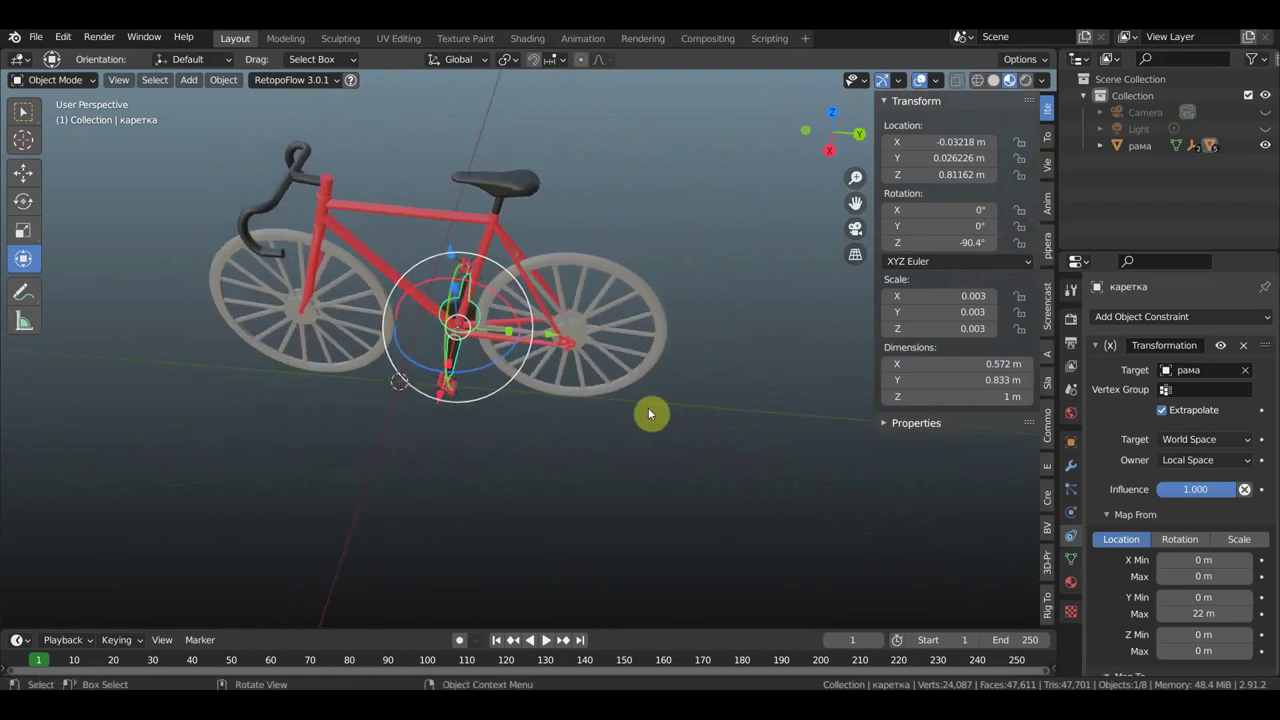
scroll(648, 410, "down", 3)
middle_click_drag(644, 412, 534, 363)
scroll(557, 394, "up", 5)
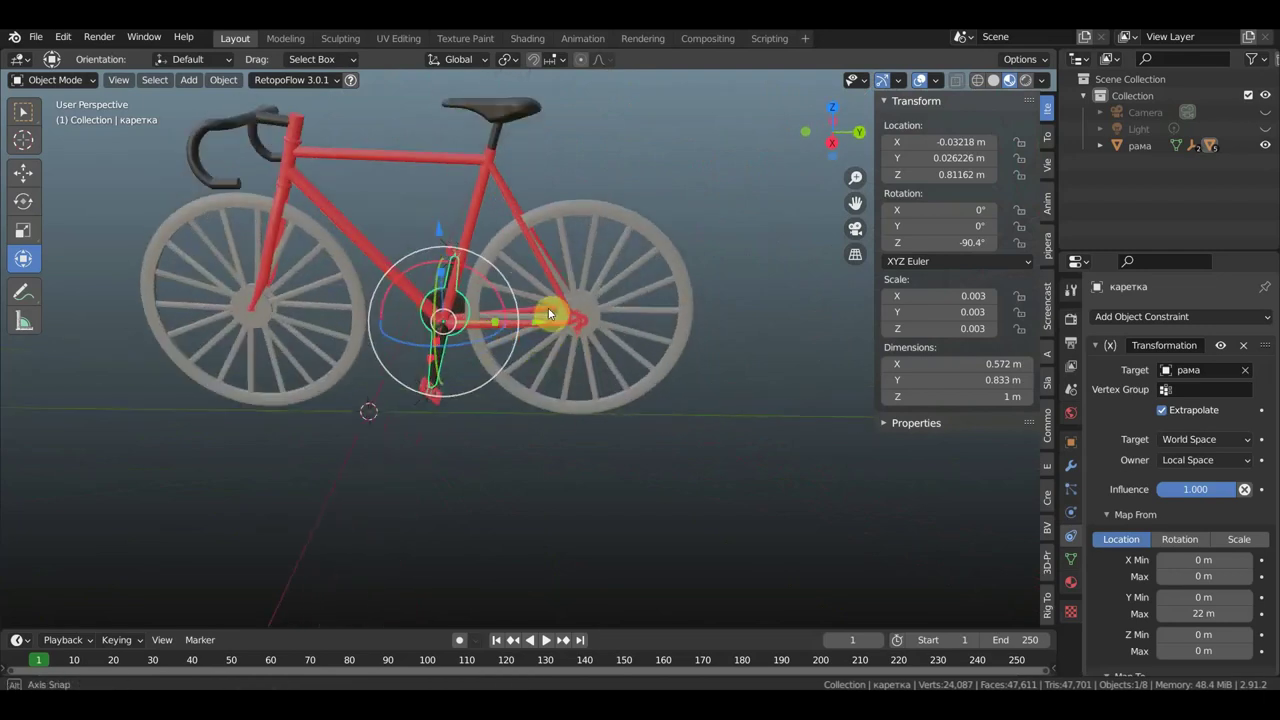
left_click(23, 110)
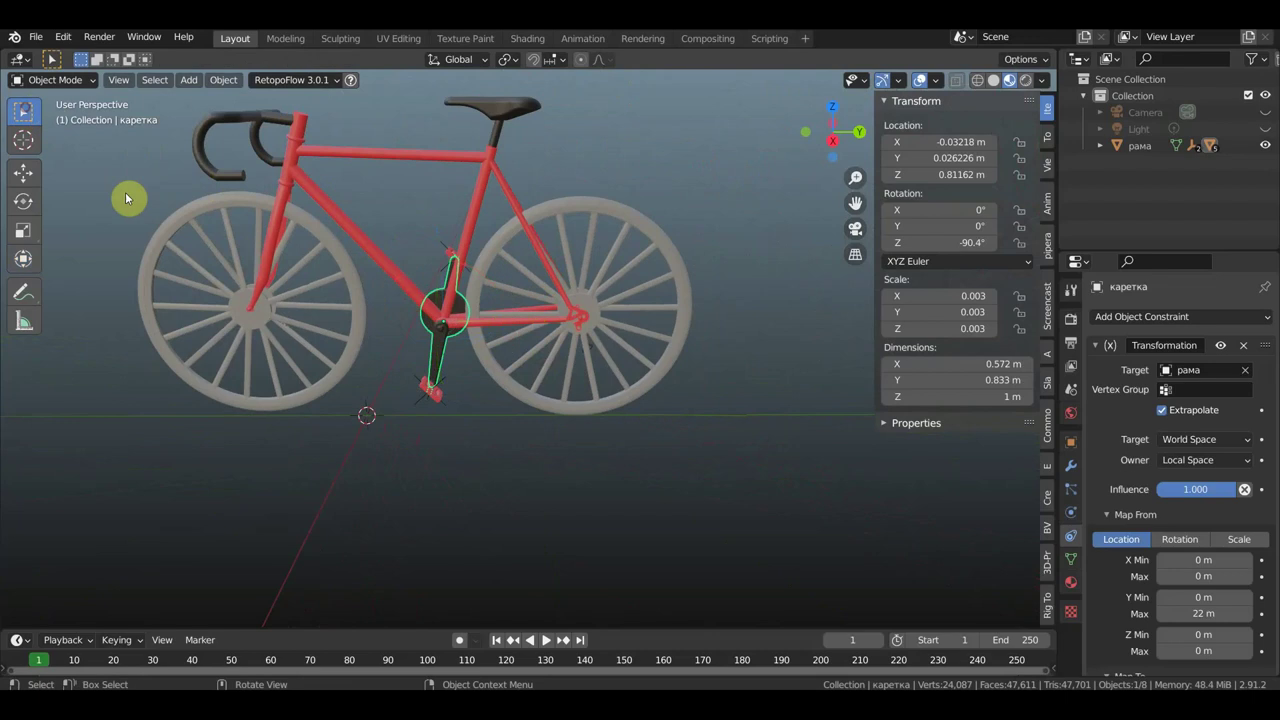
Select the front wheel колесо1 and check its constraint's 0 to -360° Y rotation mapping.
scroll(286, 236, "up", 2)
scroll(286, 236, "down", 2)
left_click(293, 243)
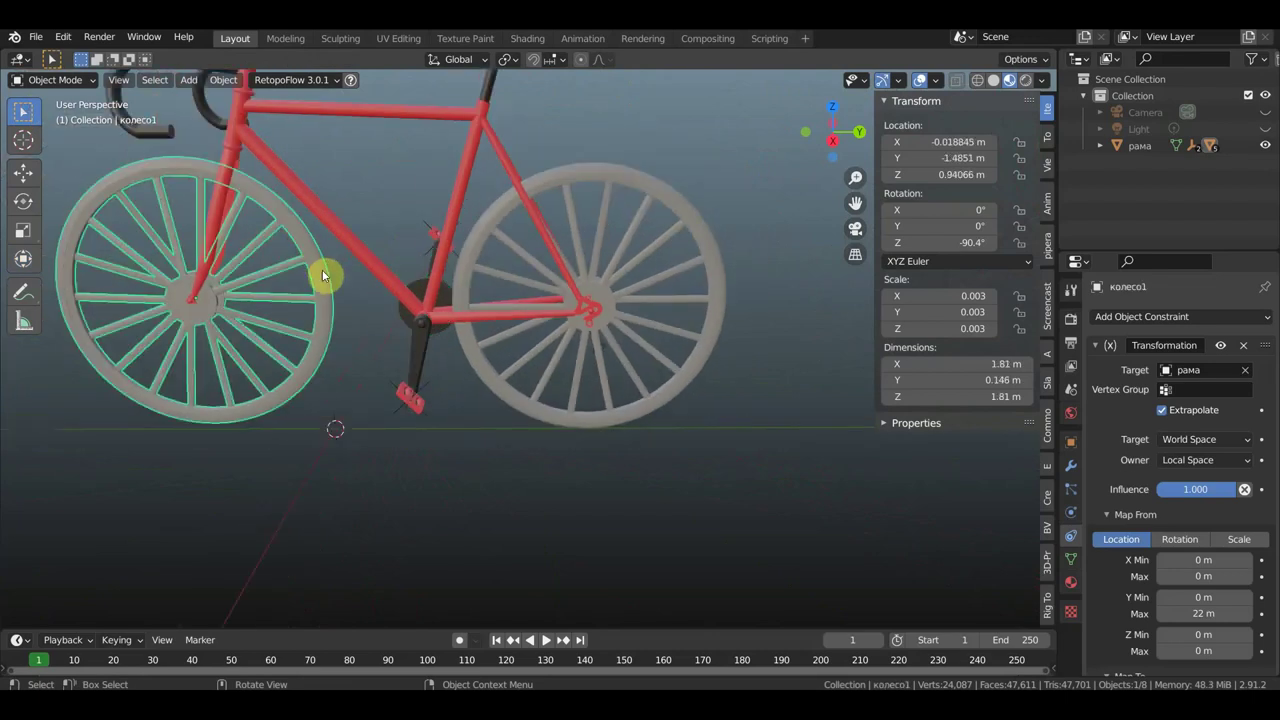
scroll(1218, 506, "down", 2)
scroll(1218, 506, "down", 1)
scroll(1214, 497, "down", 5)
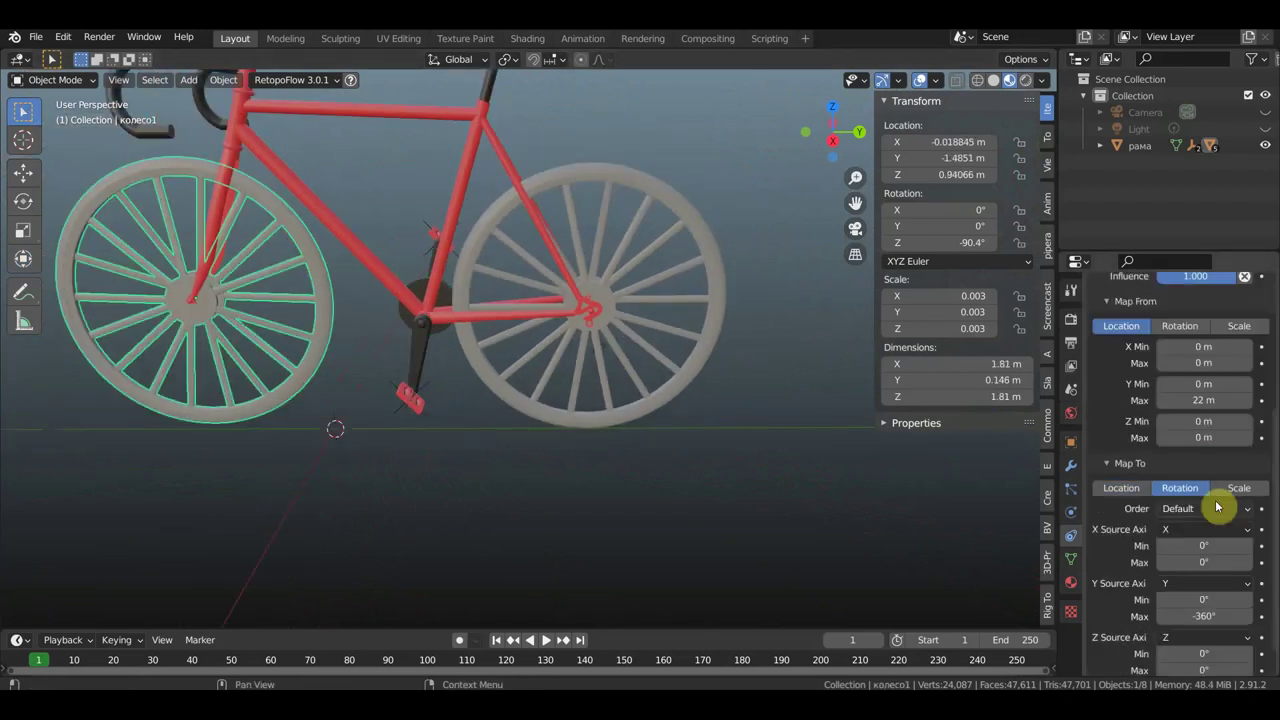
scroll(1217, 507, "down", 1)
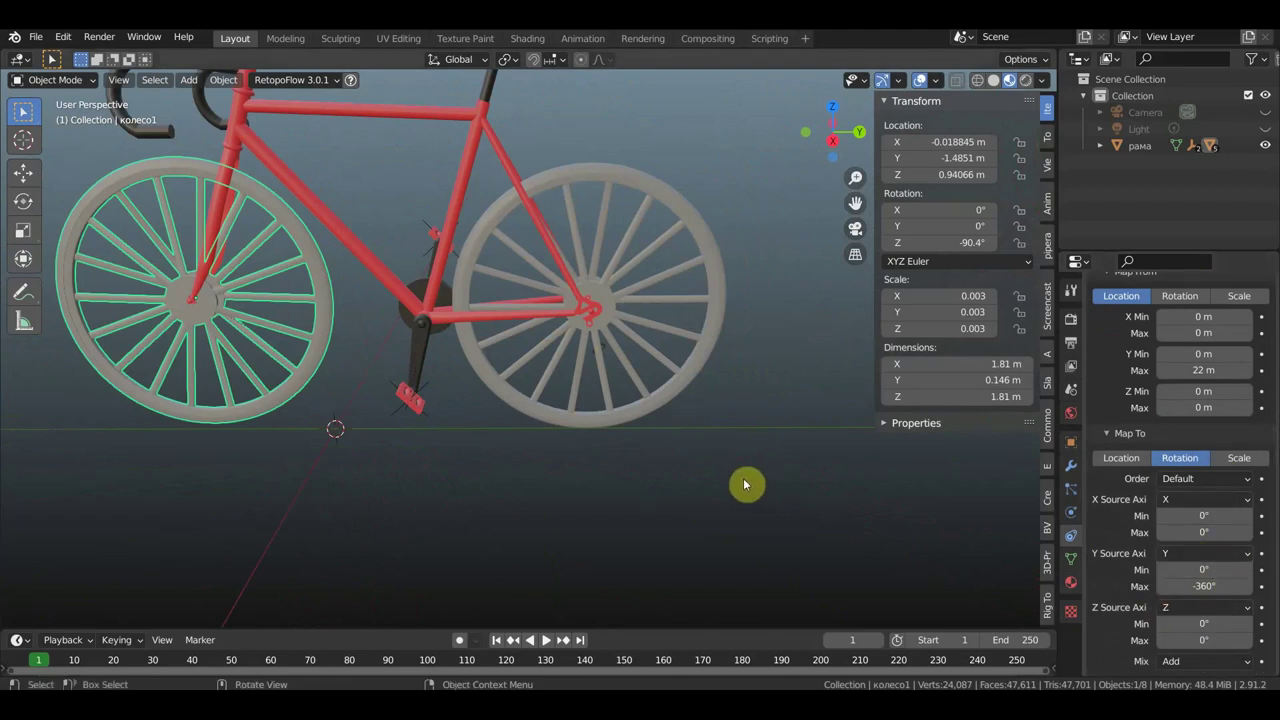
From top view, box-select all eight bicycle objects and start rotating them.
mouse_move(736, 453)
middle_mouse_down()
mouse_move(753, 502)
mouse_move(736, 498)
middle_mouse_up()
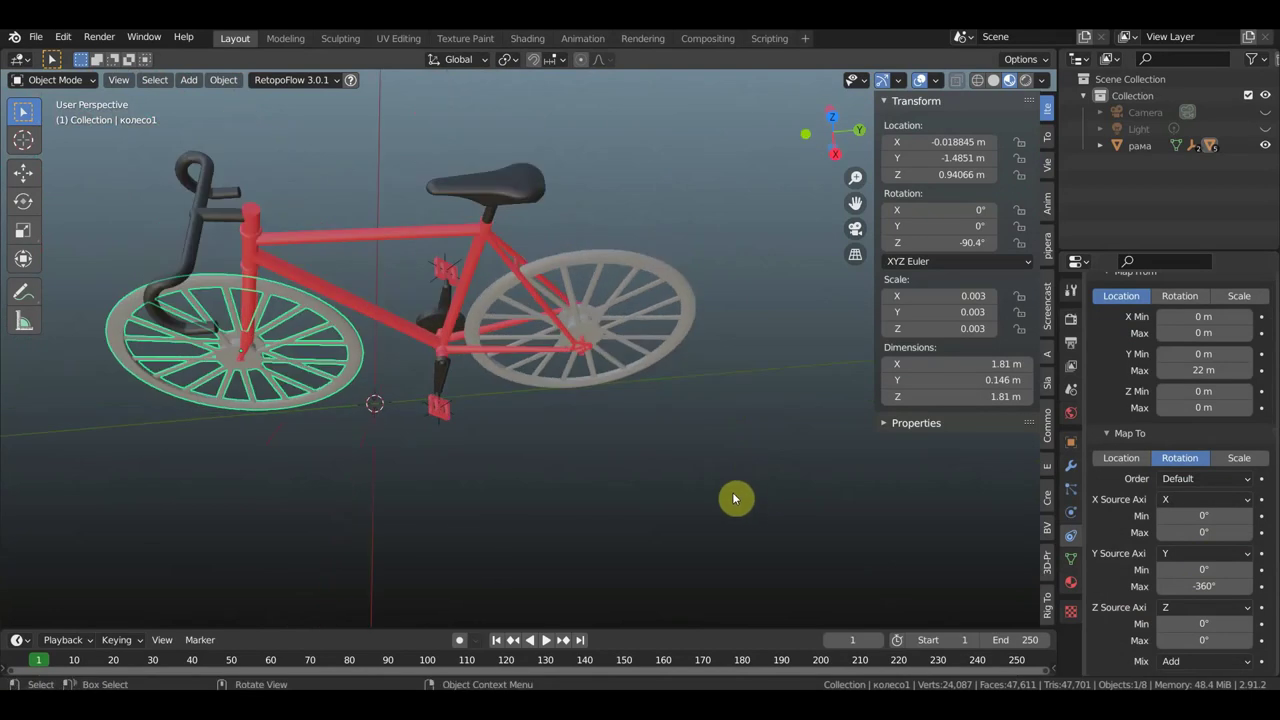
key("KP_7")
left_click_drag(682, 588, 428, 254)
key("r")
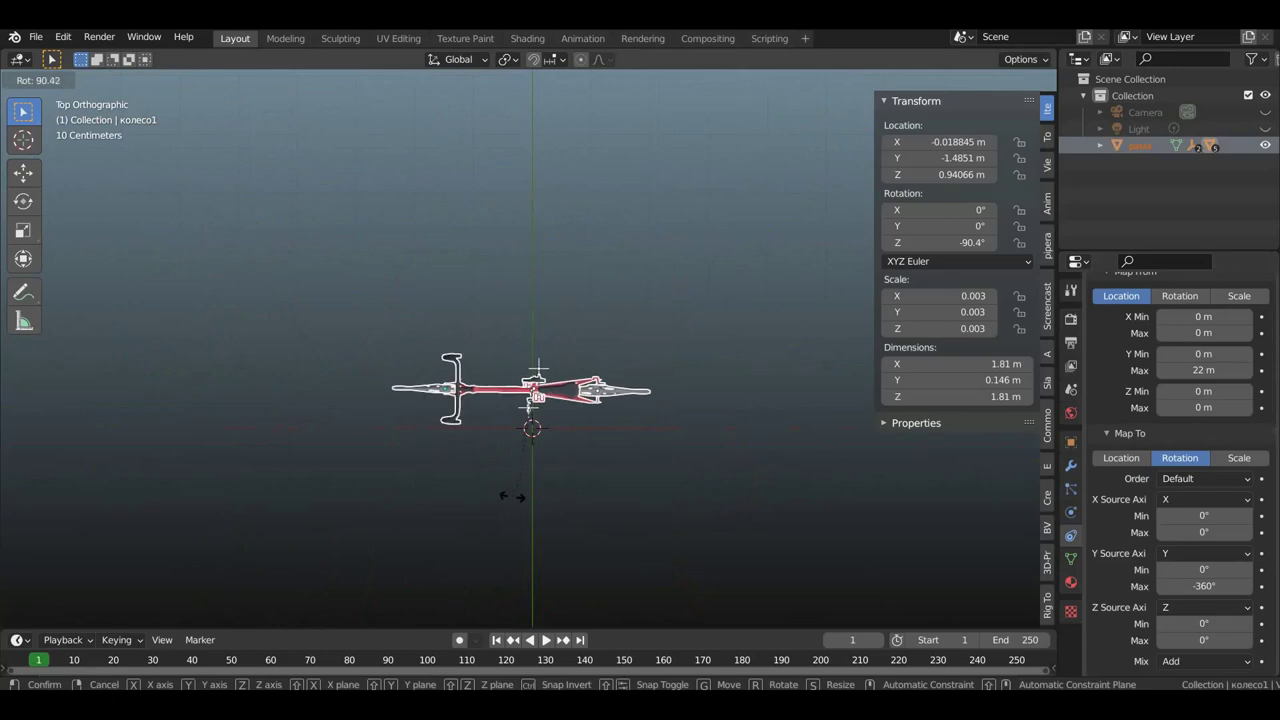
Confirm the roughly 90° turn, slide the frame рама along X to test, then undo.
left_click(571, 480)
middle_click_drag(571, 480, 603, 315)
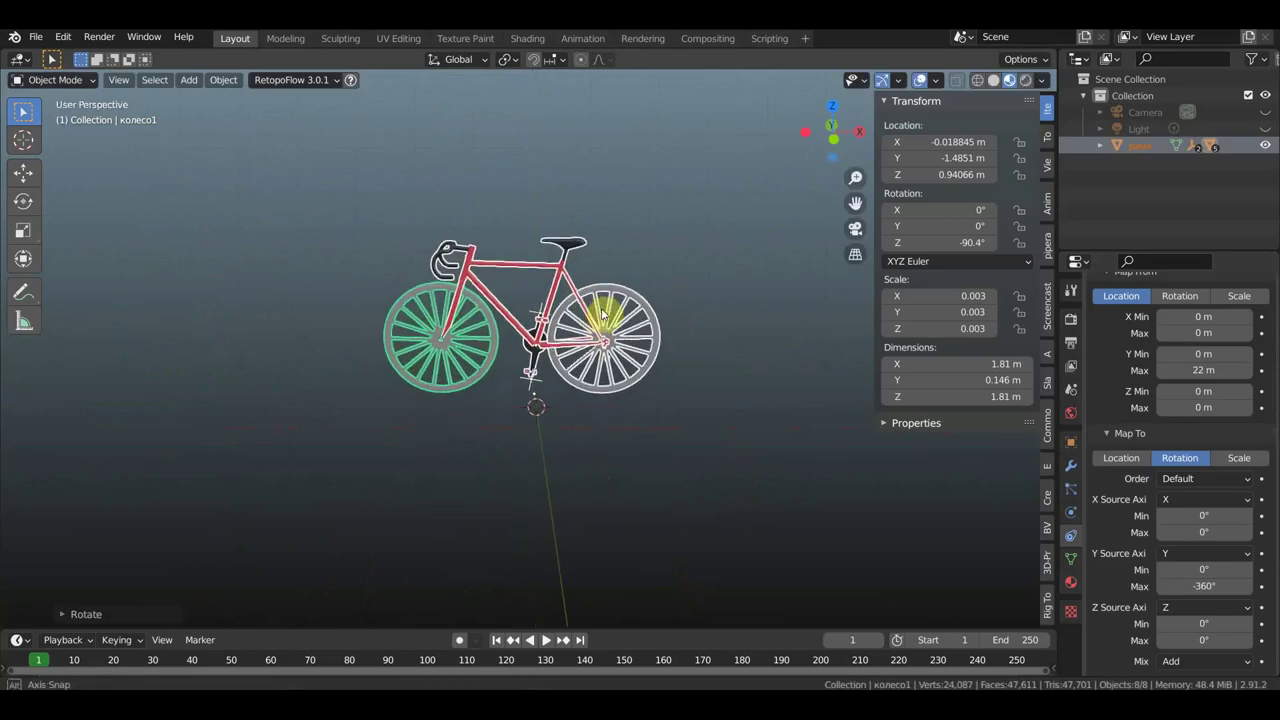
scroll(575, 290, "up", 2)
left_click(565, 273)
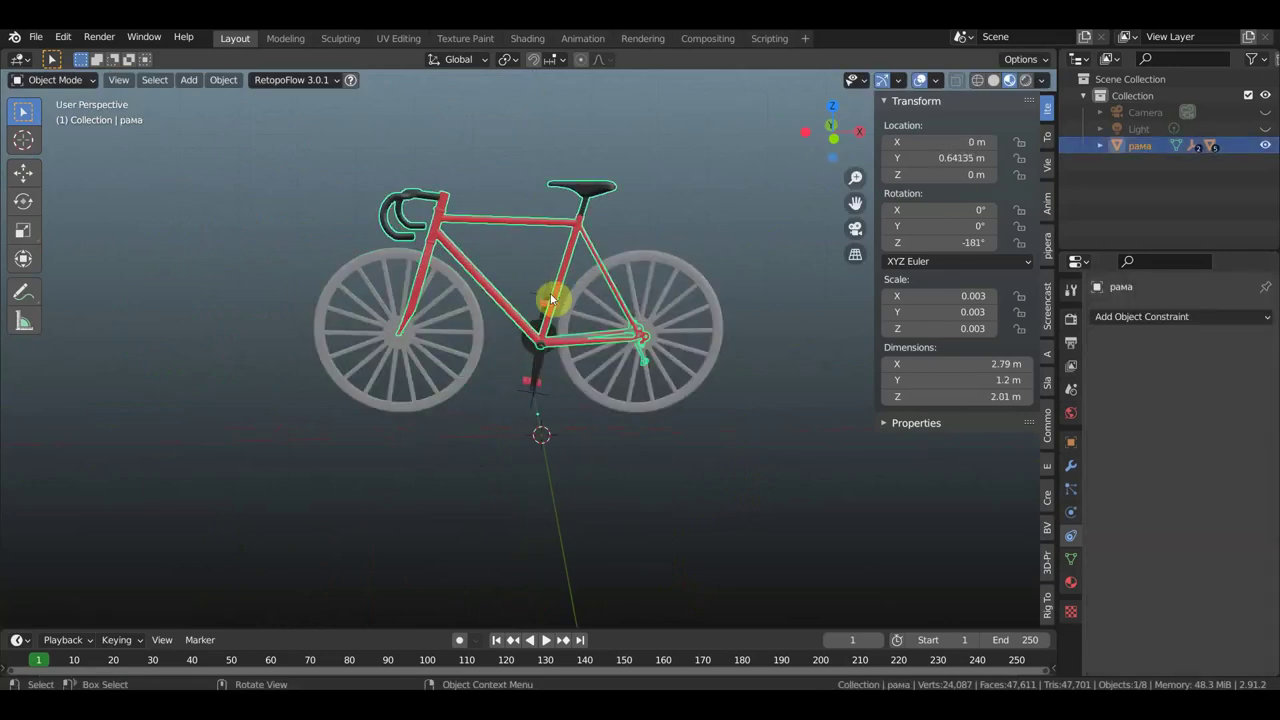
left_click(23, 173)
mouse_move(595, 414)
left_mouse_down()
mouse_move(399, 423)
mouse_move(766, 434)
mouse_move(580, 423)
mouse_move(593, 428)
left_mouse_up()
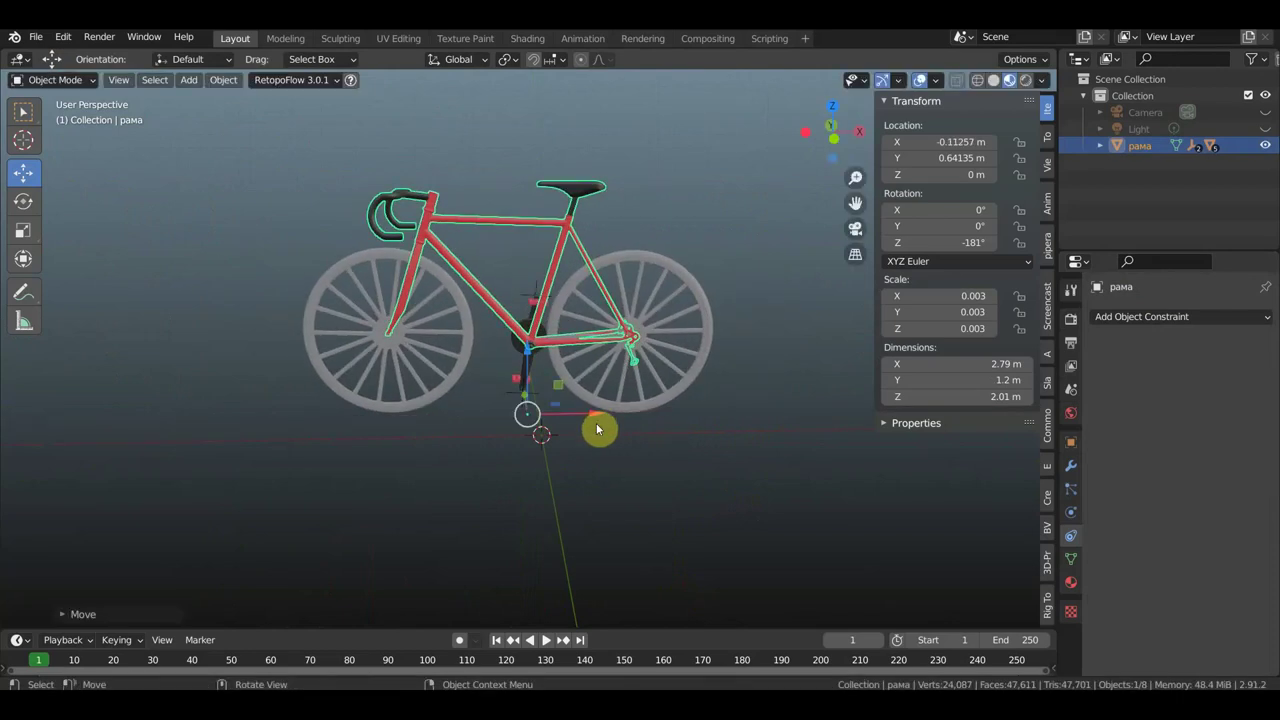
key("ctrl+z")
key("ctrl+z")
key("ctrl+z")
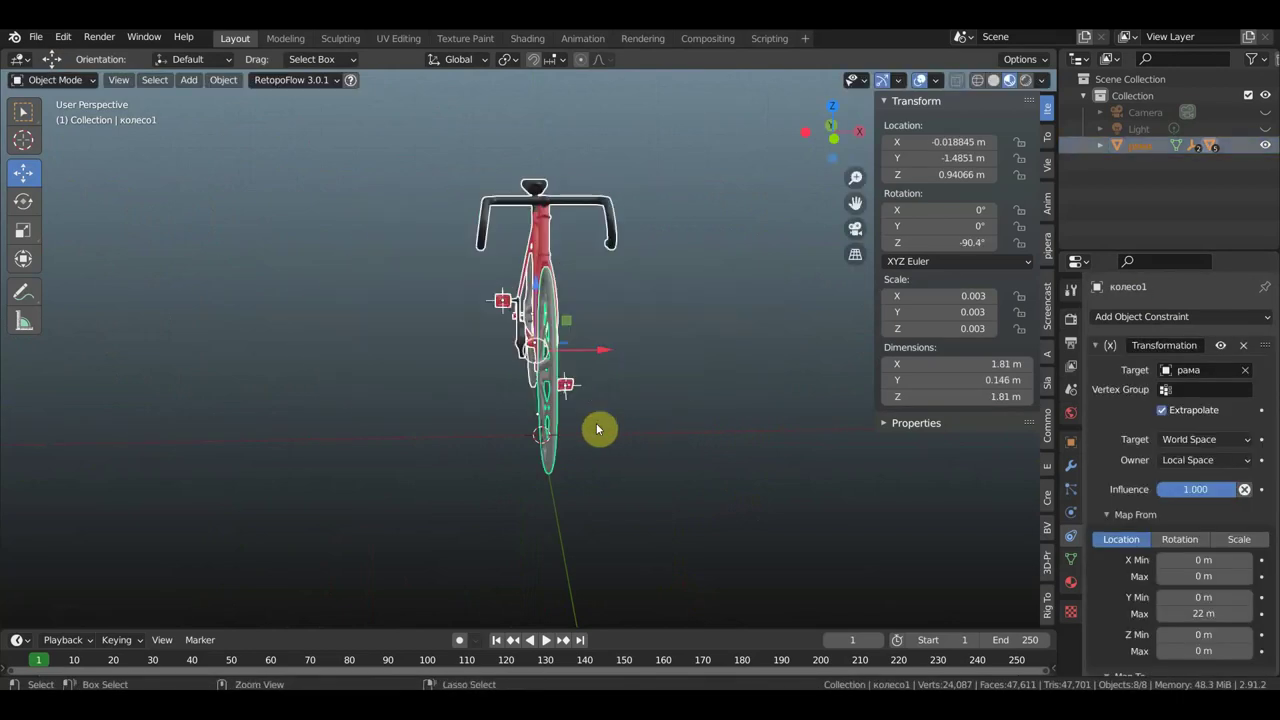
Orbit, zoom and pan around the restored bicycle to inspect its wheels and crank.
mouse_move(608, 374)
middle_mouse_down("alt")
mouse_move(654, 374)
mouse_move(510, 370)
mouse_move(410, 340)
middle_mouse_up("alt")
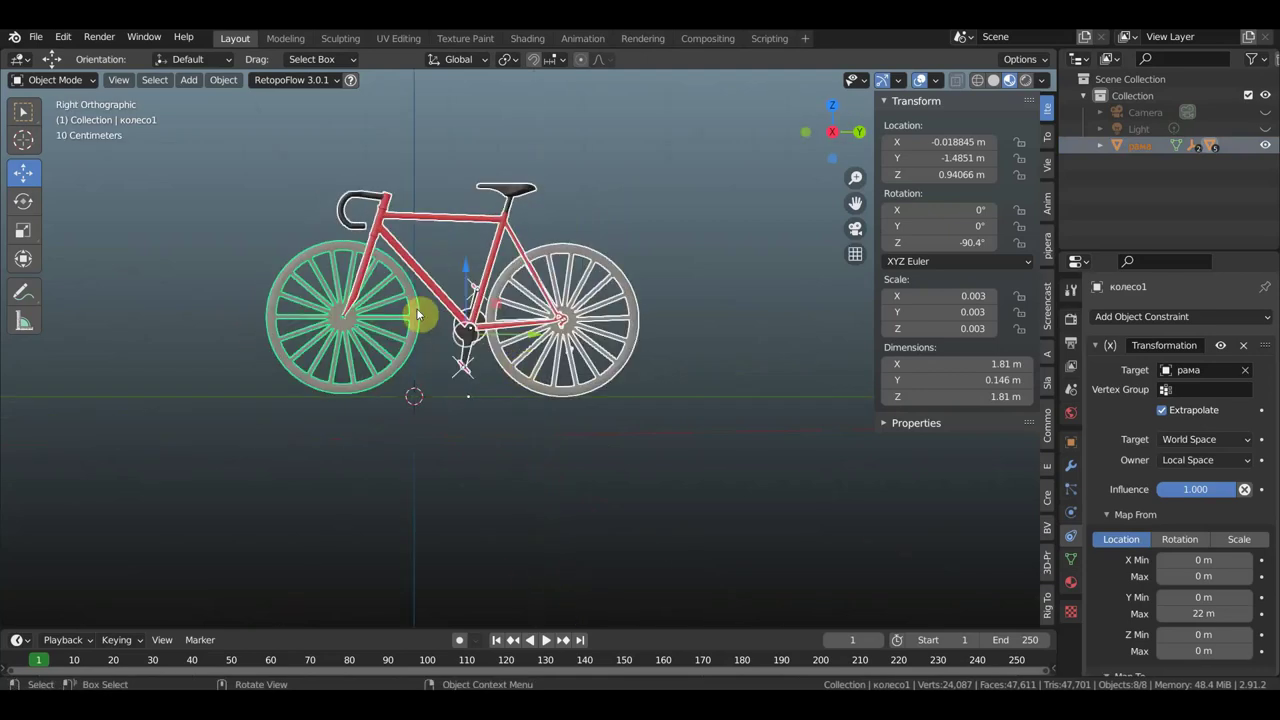
scroll(394, 230, "up", 1)
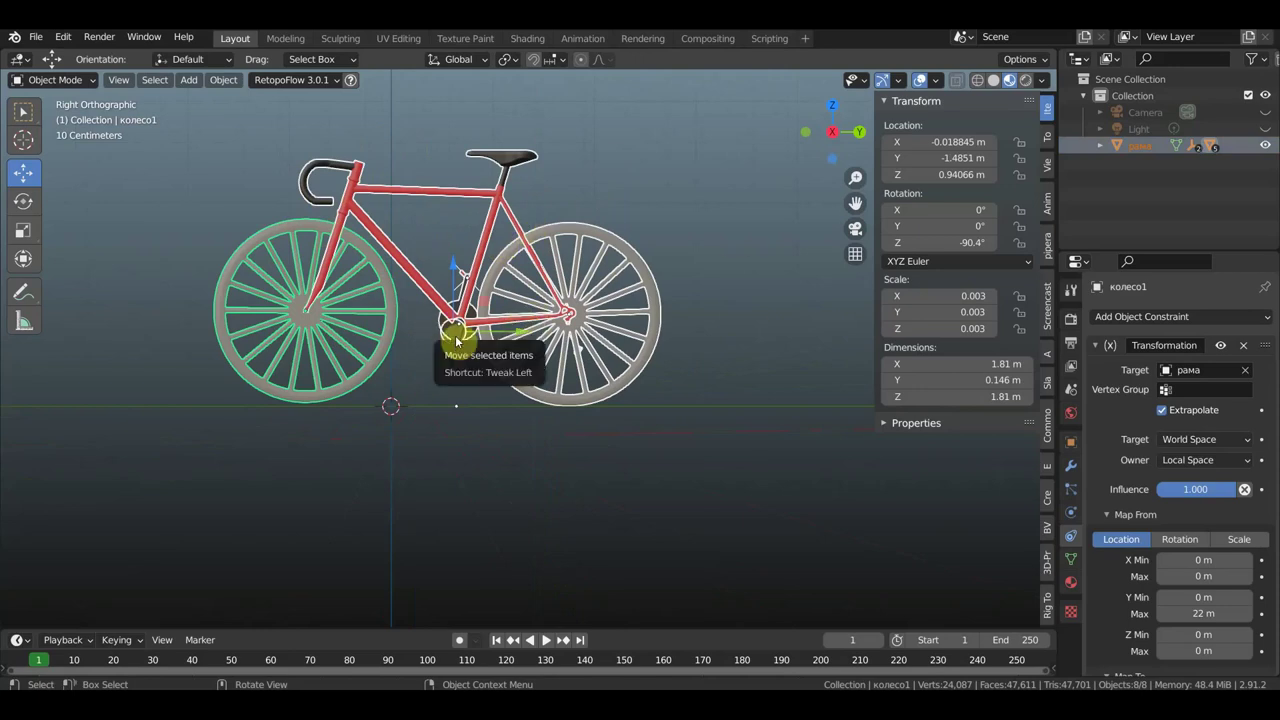
scroll(433, 332, "up", 1)
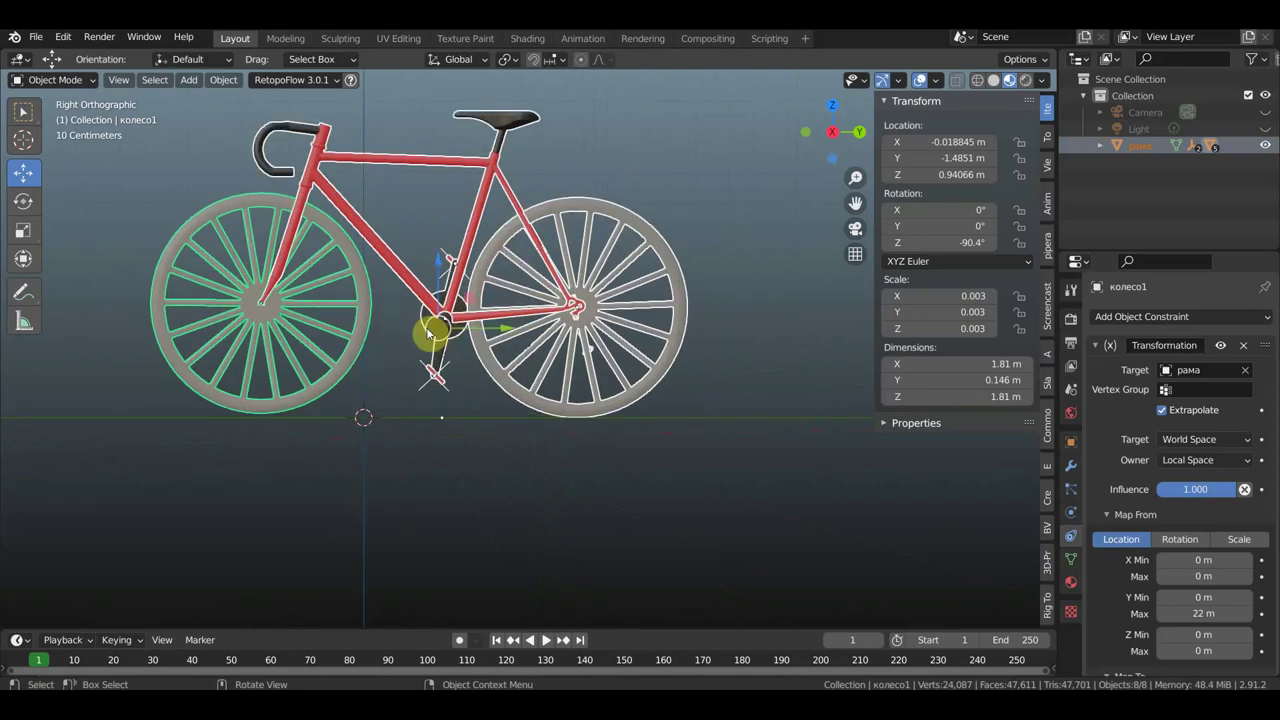
mouse_move(430, 333)
middle_mouse_down("shift")
mouse_move(524, 367)
mouse_move(510, 415)
middle_mouse_up("shift")
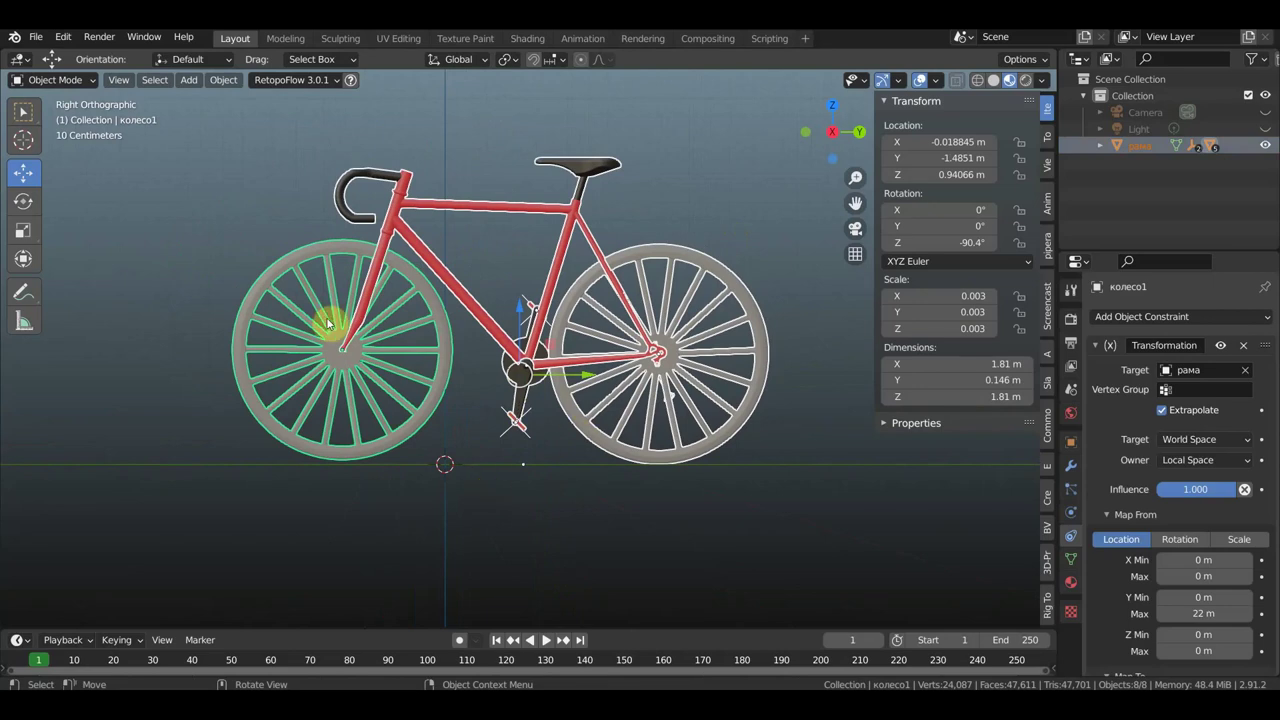
scroll(600, 385, "up", 1)
scroll(612, 364, "up", 1)
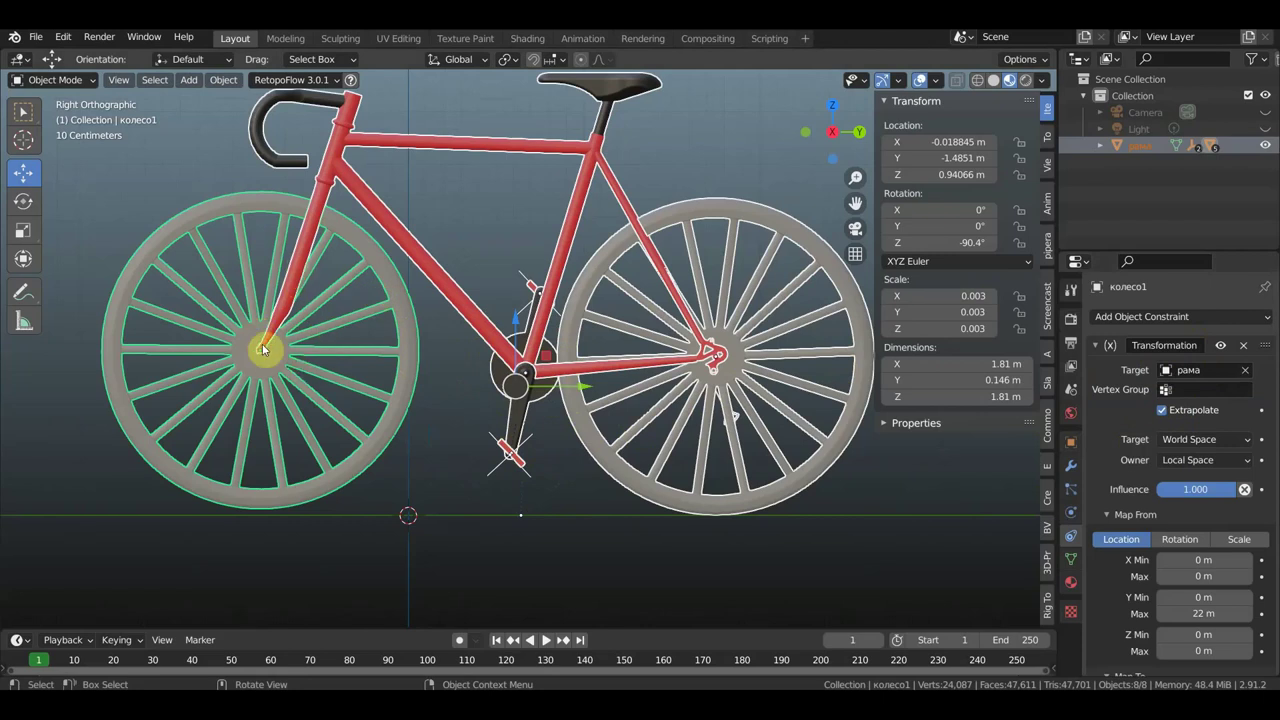
mouse_move(323, 377)
middle_mouse_down()
mouse_move(508, 400)
mouse_move(345, 390)
mouse_move(557, 371)
mouse_move(784, 375)
middle_mouse_up()
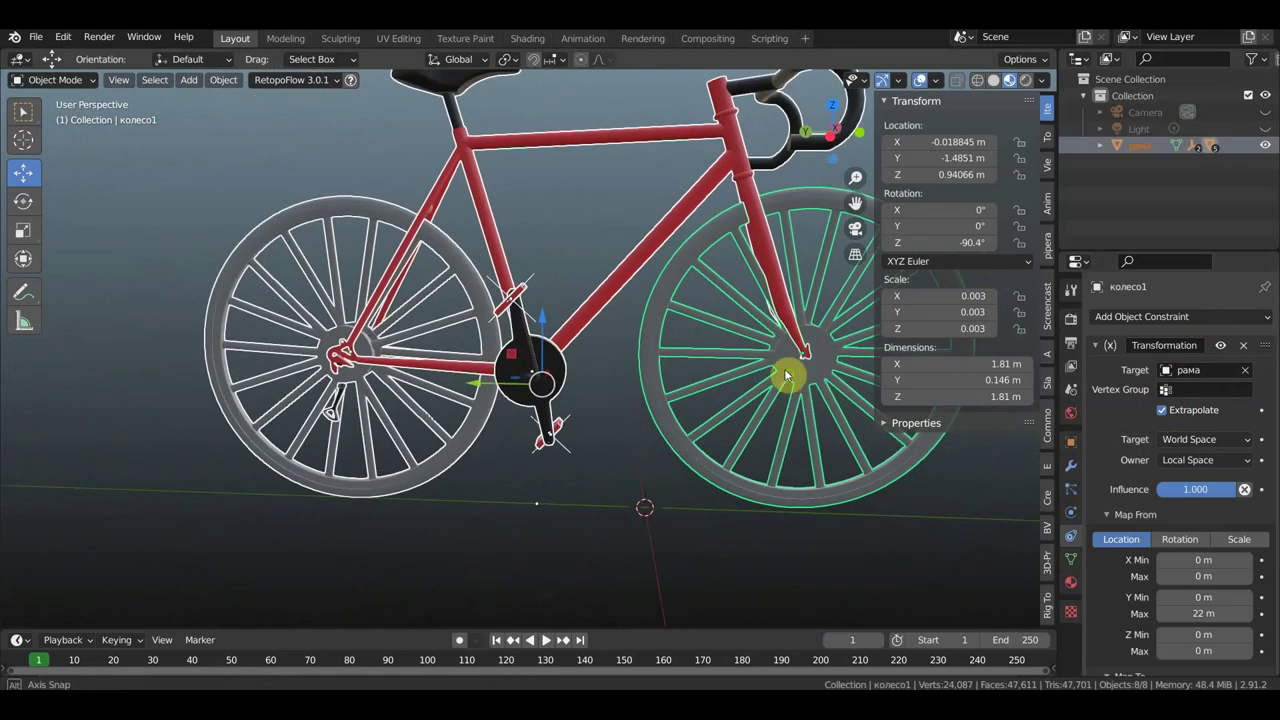
middle_click_drag(337, 366, 343, 371)
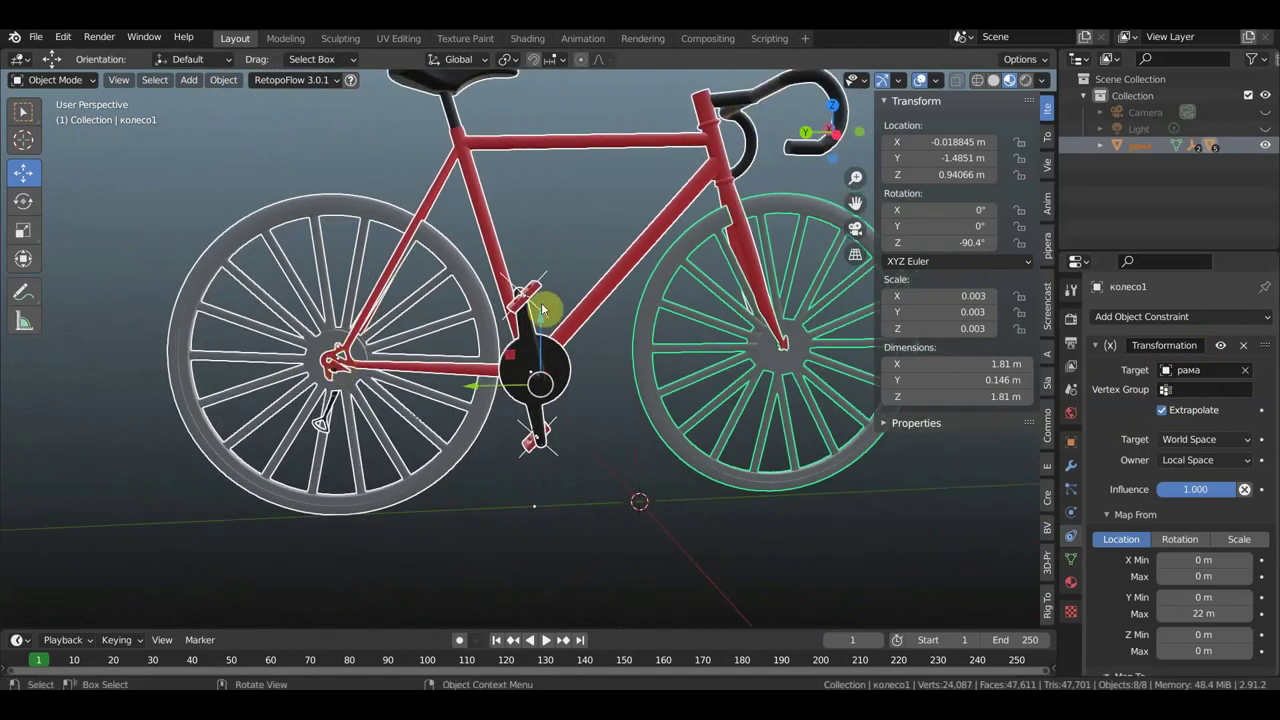